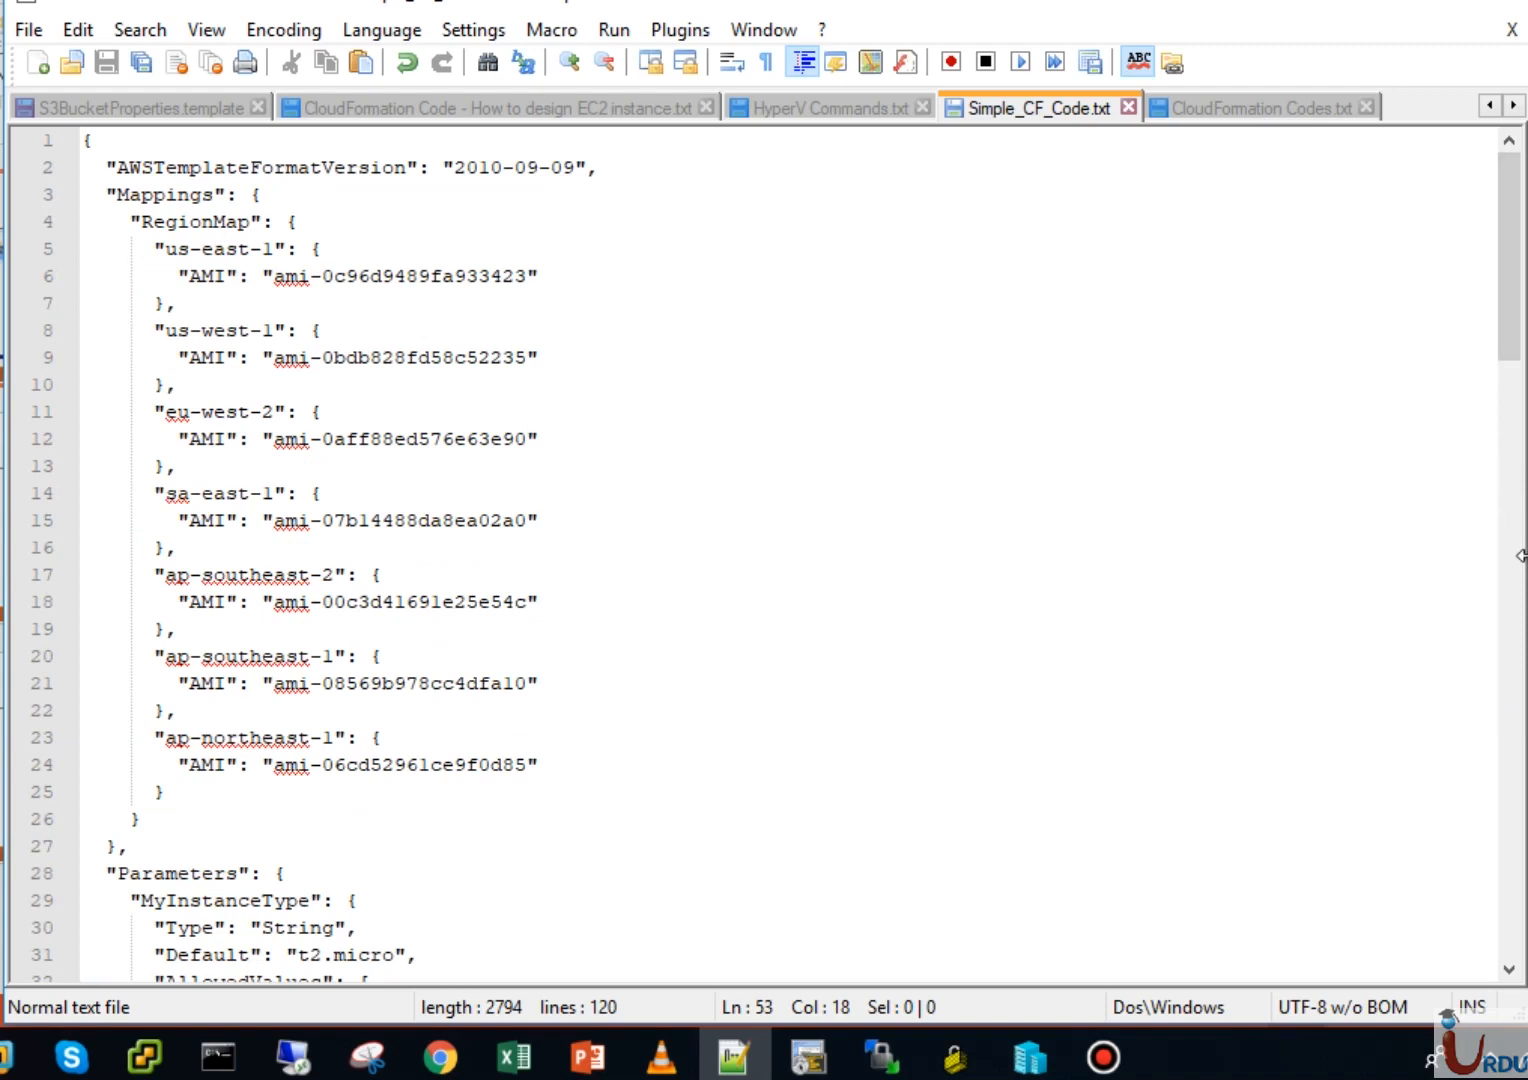
left_click_drag(1521, 554, 1524, 553)
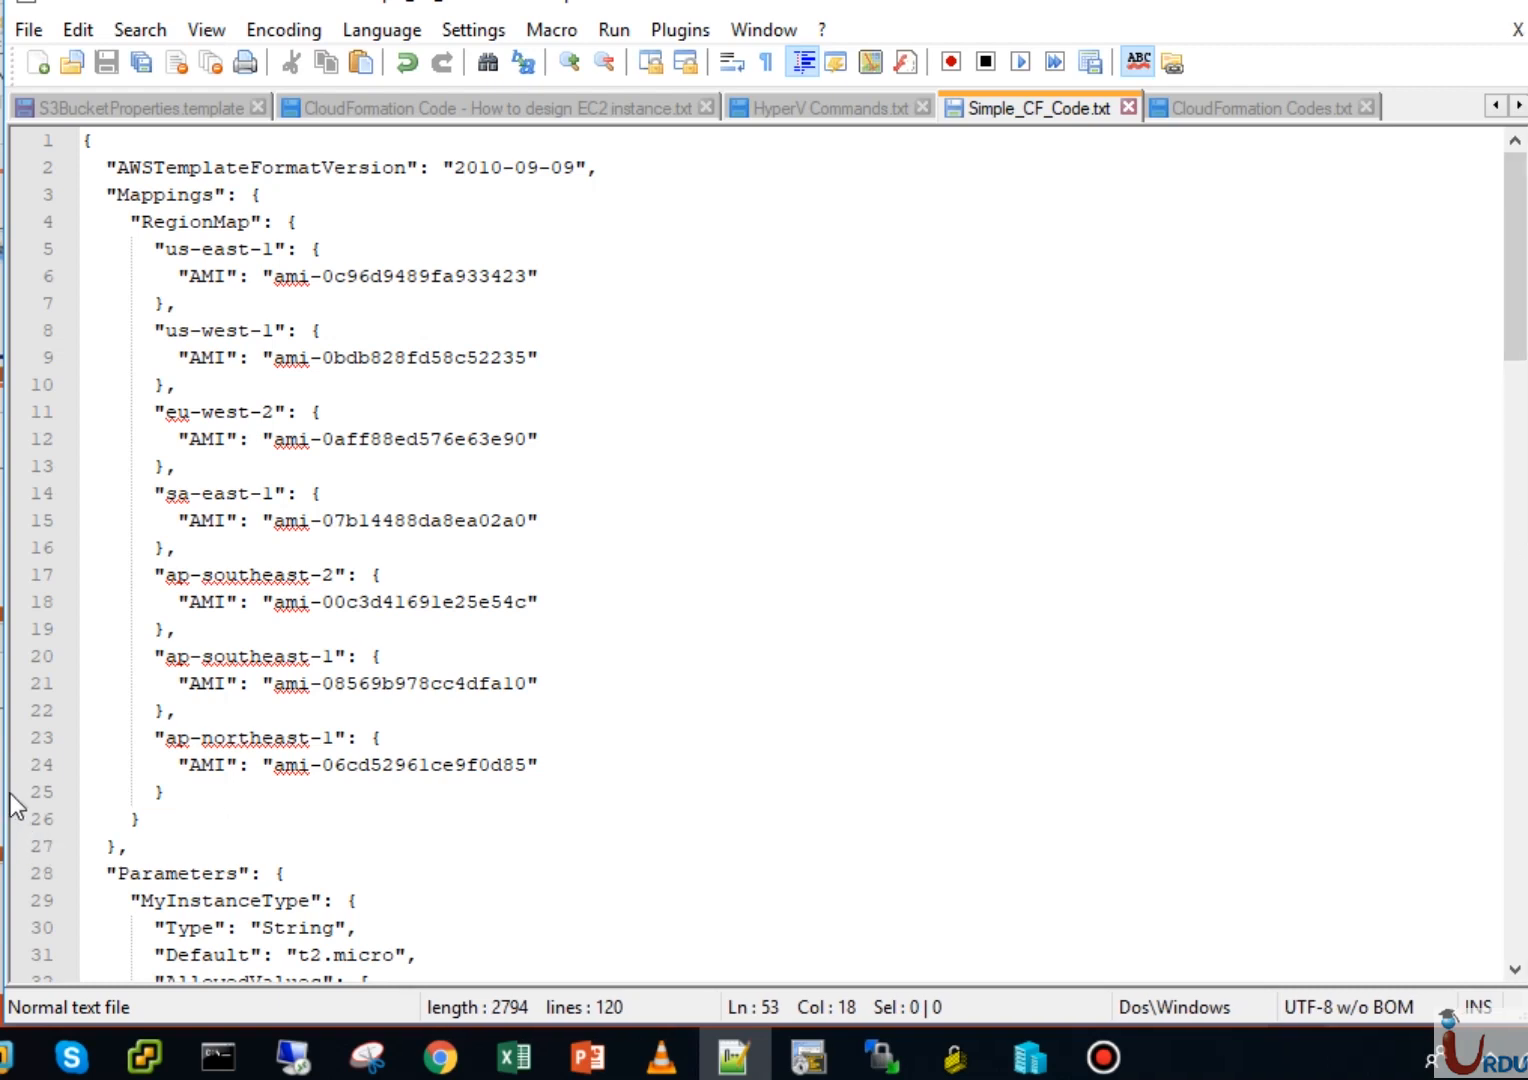
left_click_drag(8, 791, 3, 791)
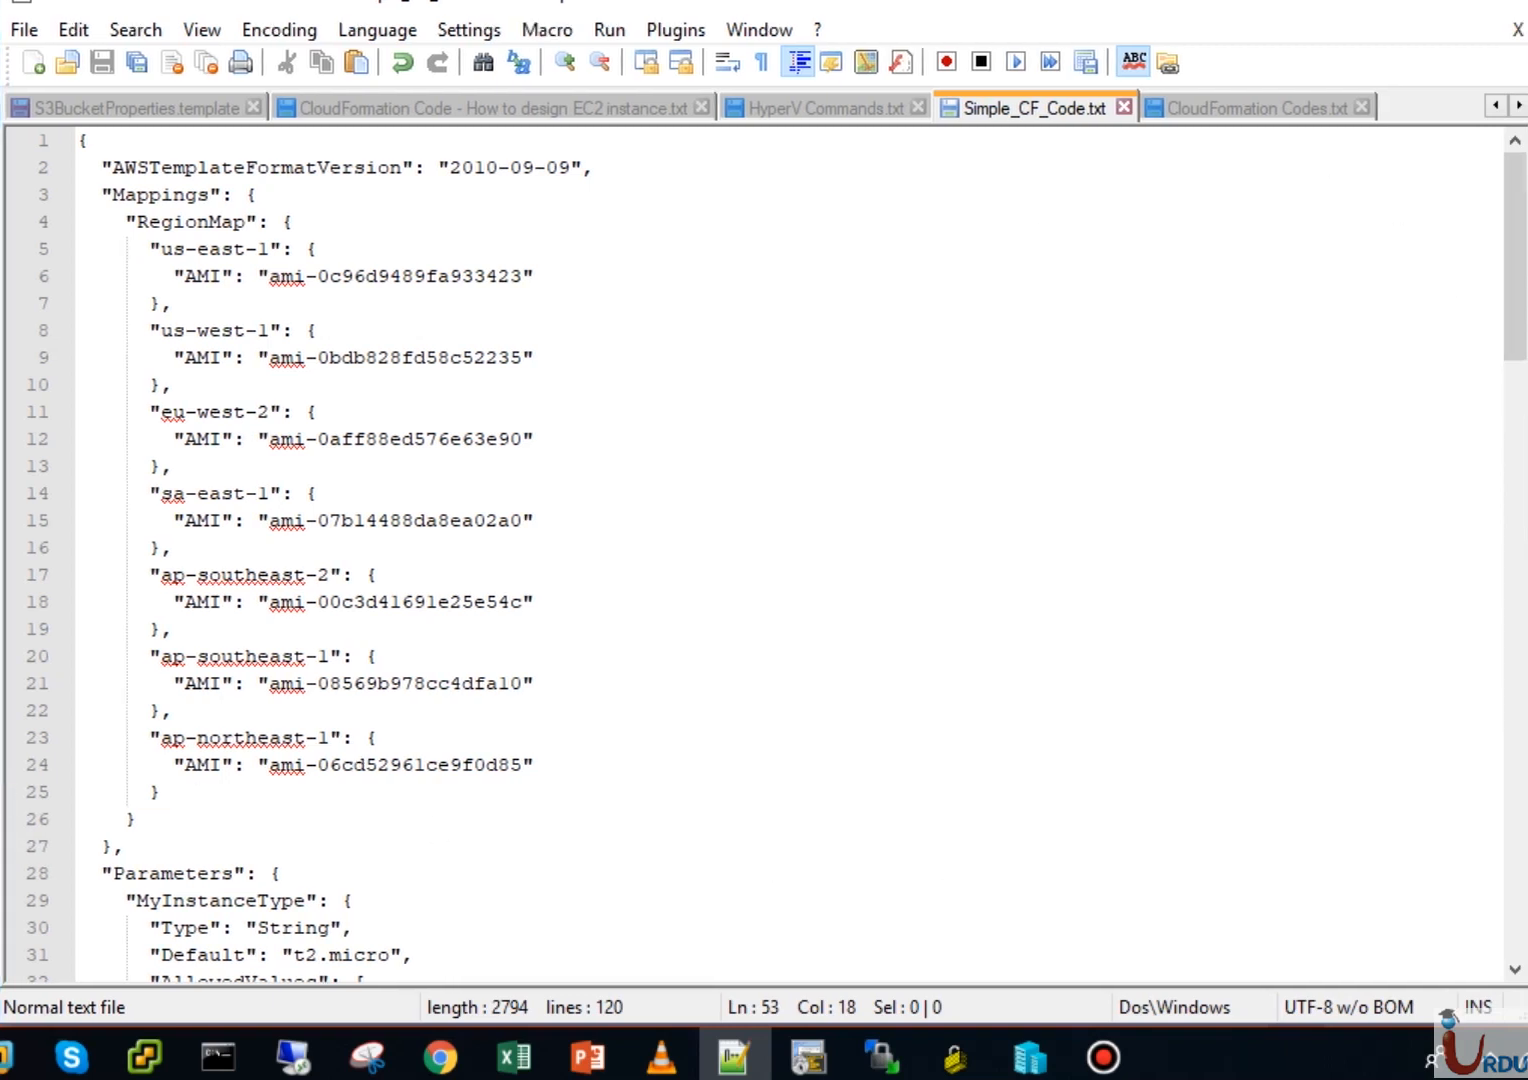
key("alt+Tab")
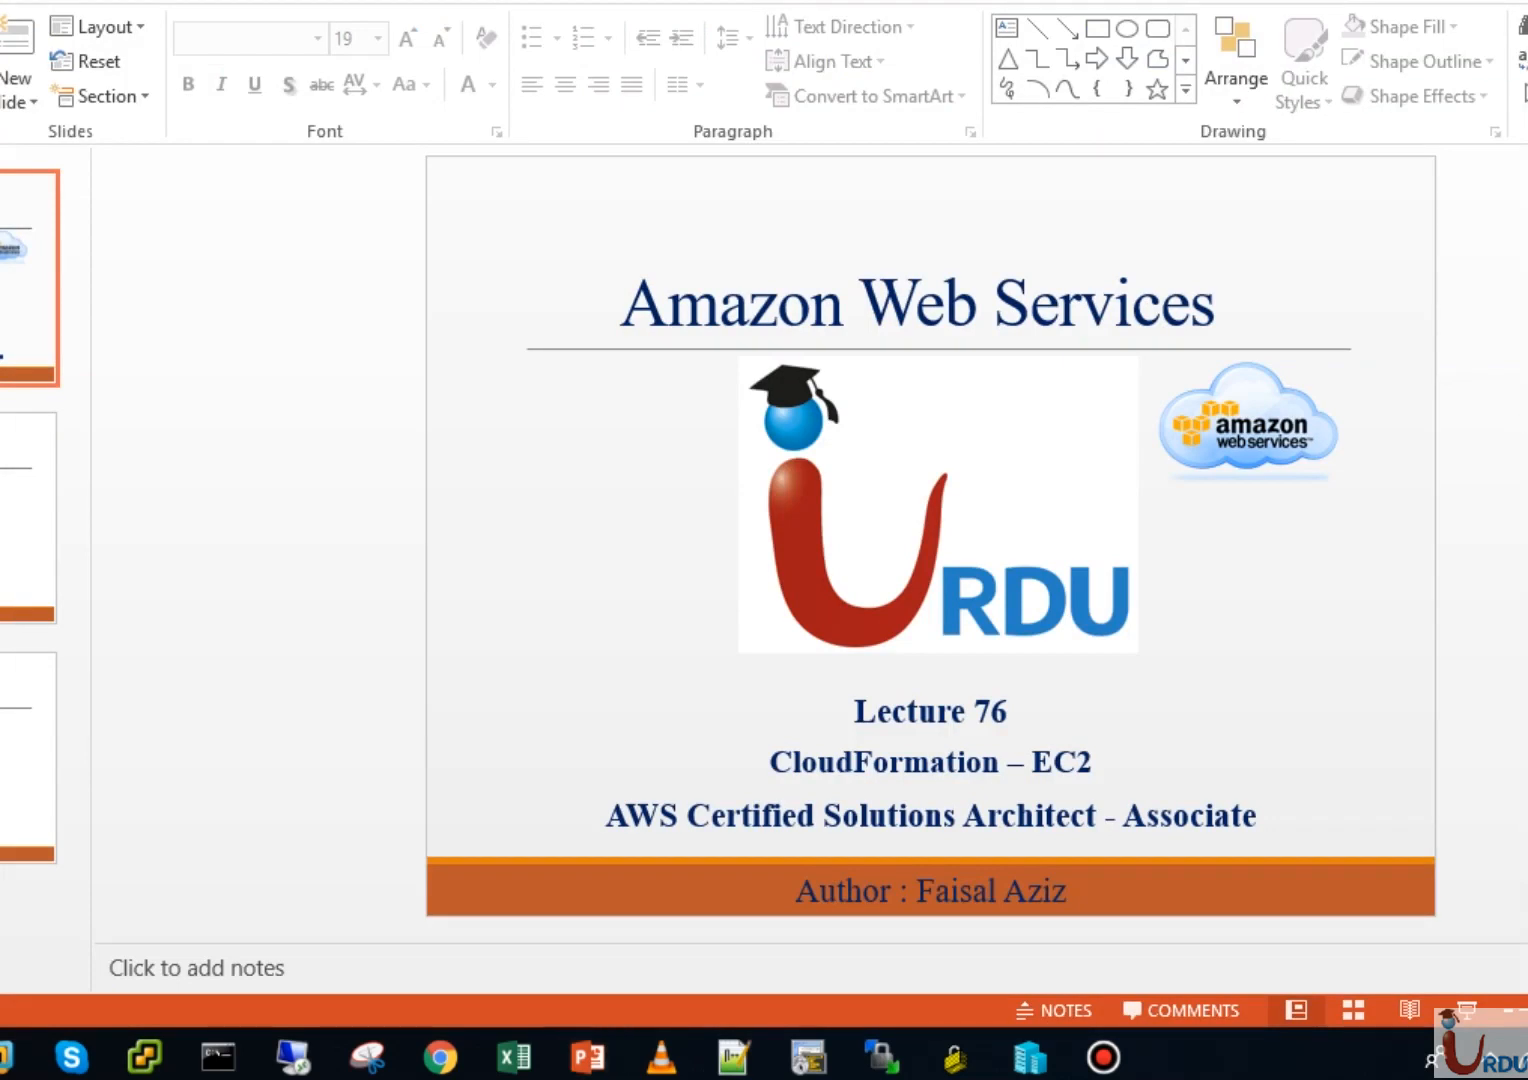
key("alt+Tab")
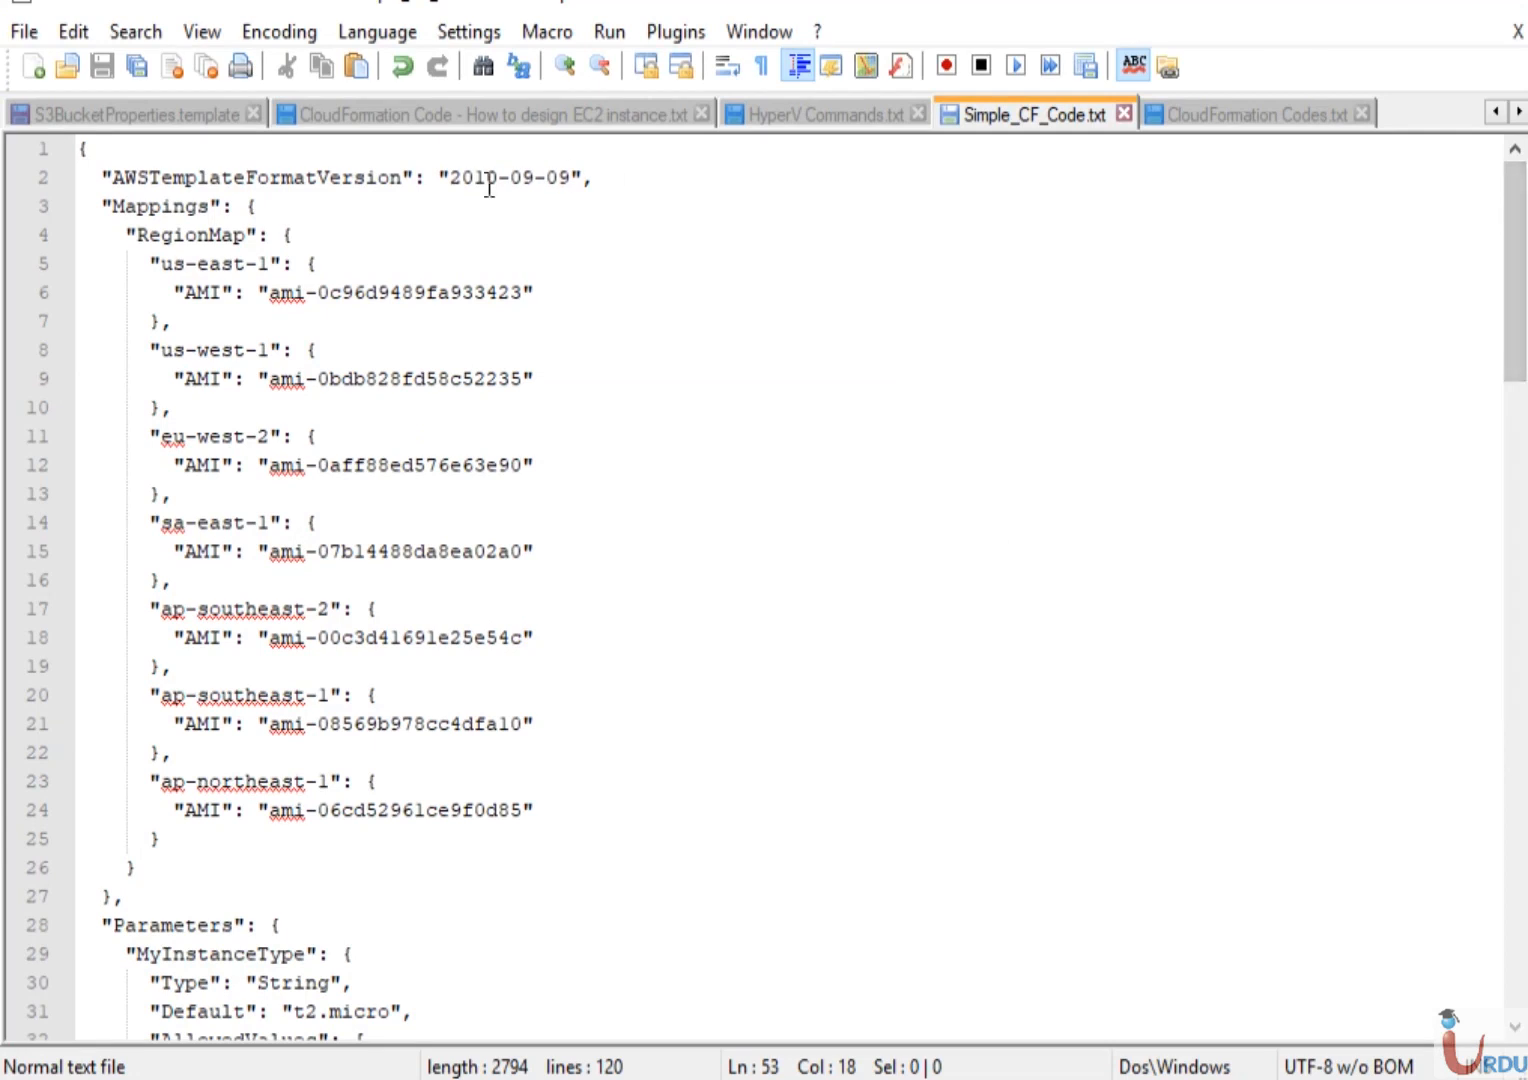
Review the template's format version, the Mappings section and the MyInstanceType entry under Parameters, highlighting each name
left_click_drag(112, 176, 275, 154)
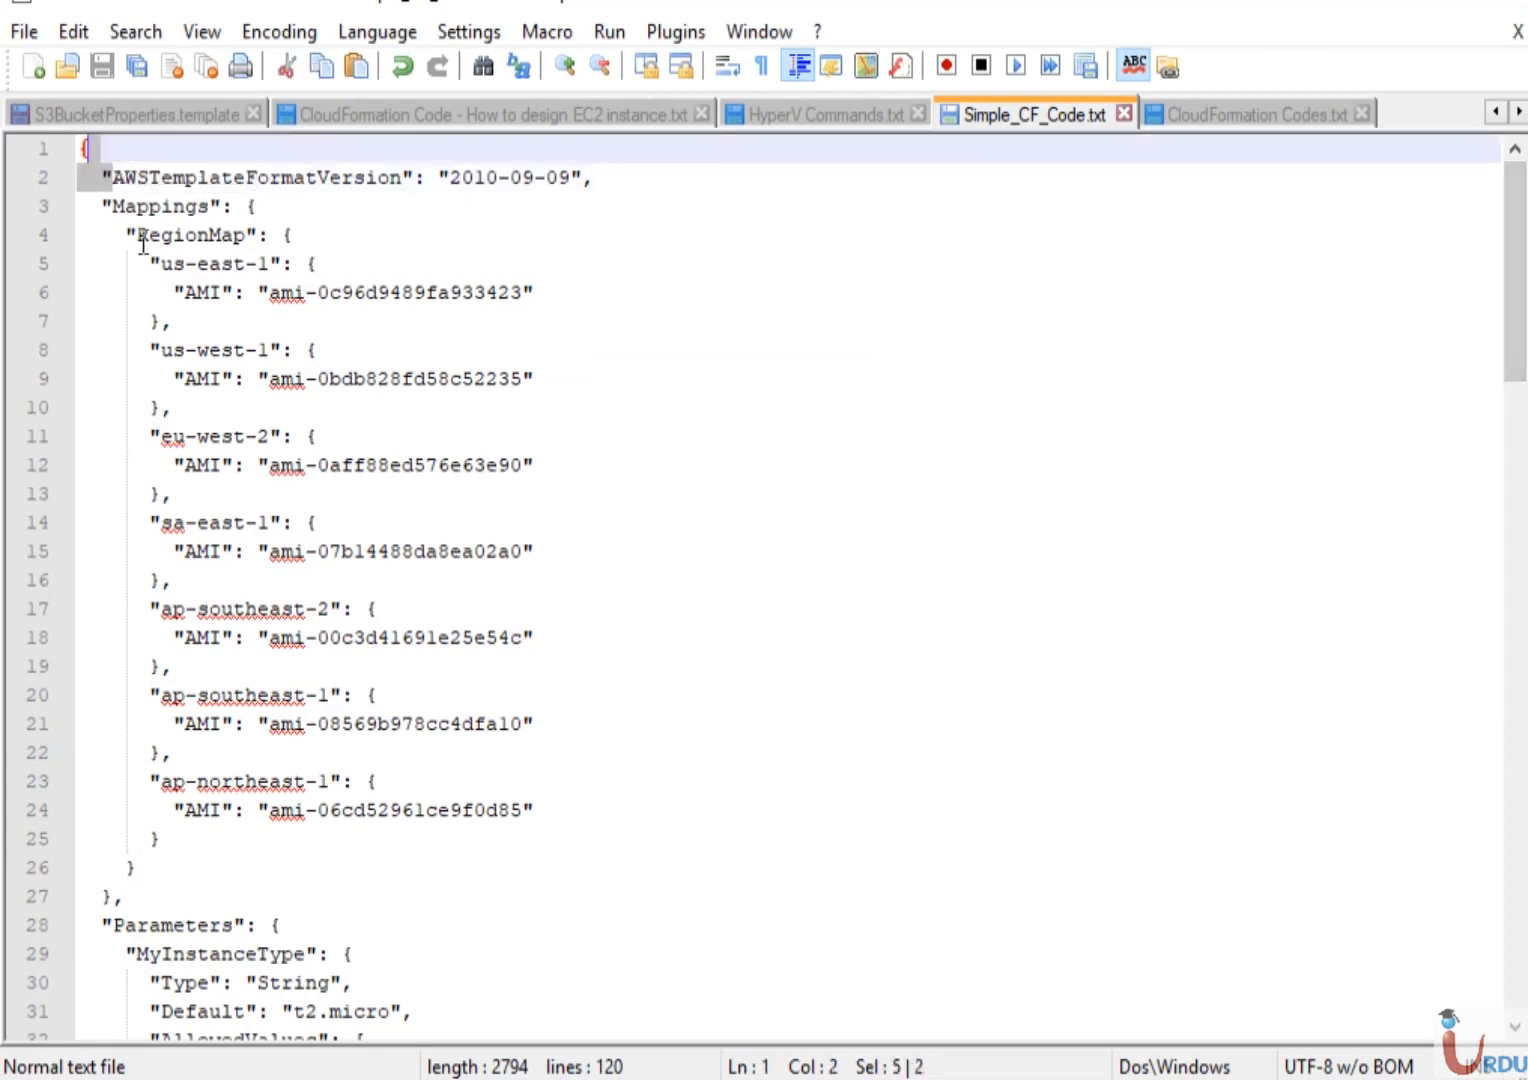
left_click_drag(110, 206, 215, 210)
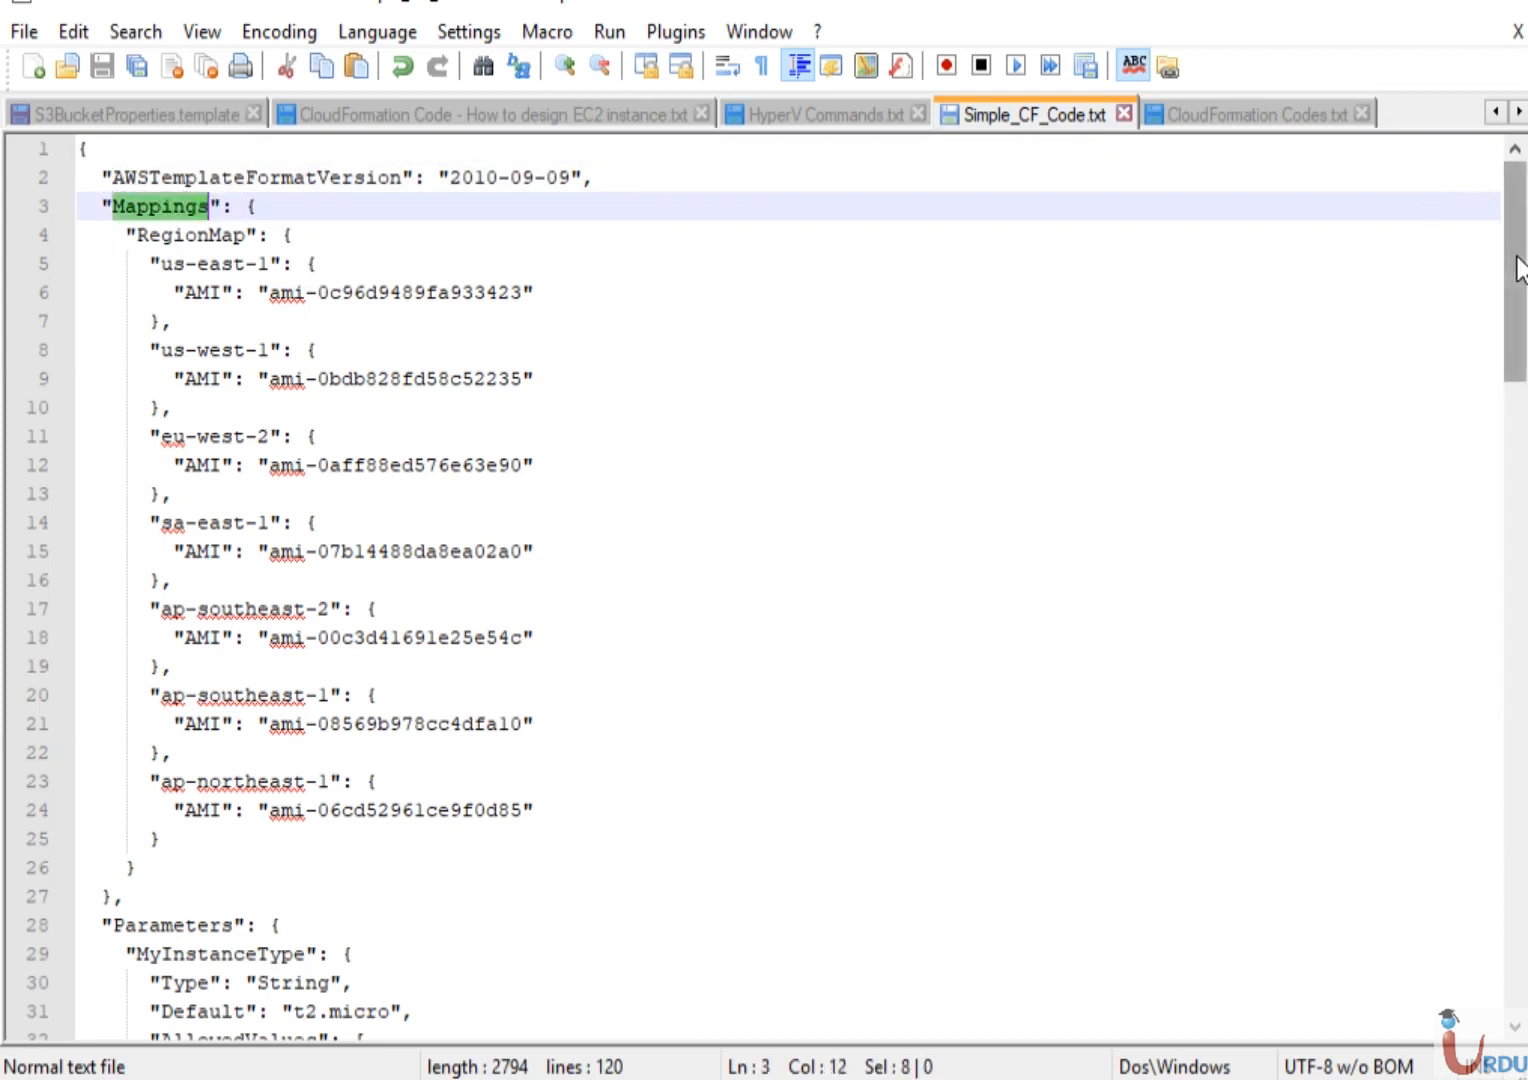
left_click_drag(1518, 268, 1518, 392)
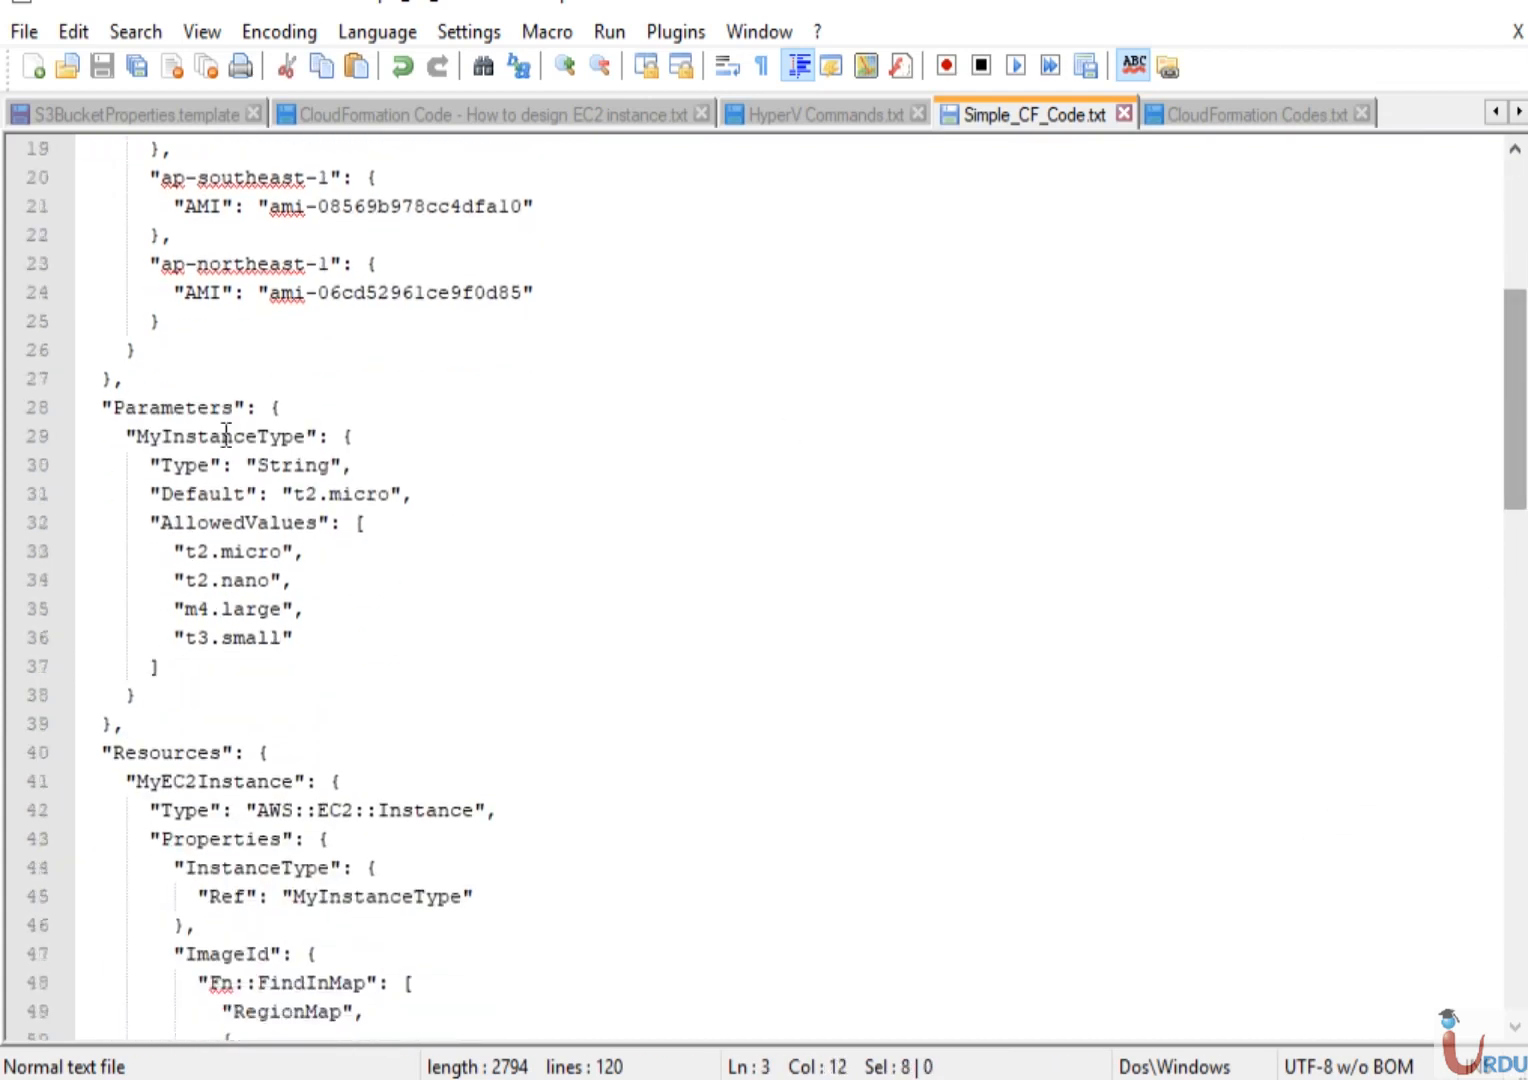
left_click_drag(112, 407, 239, 408)
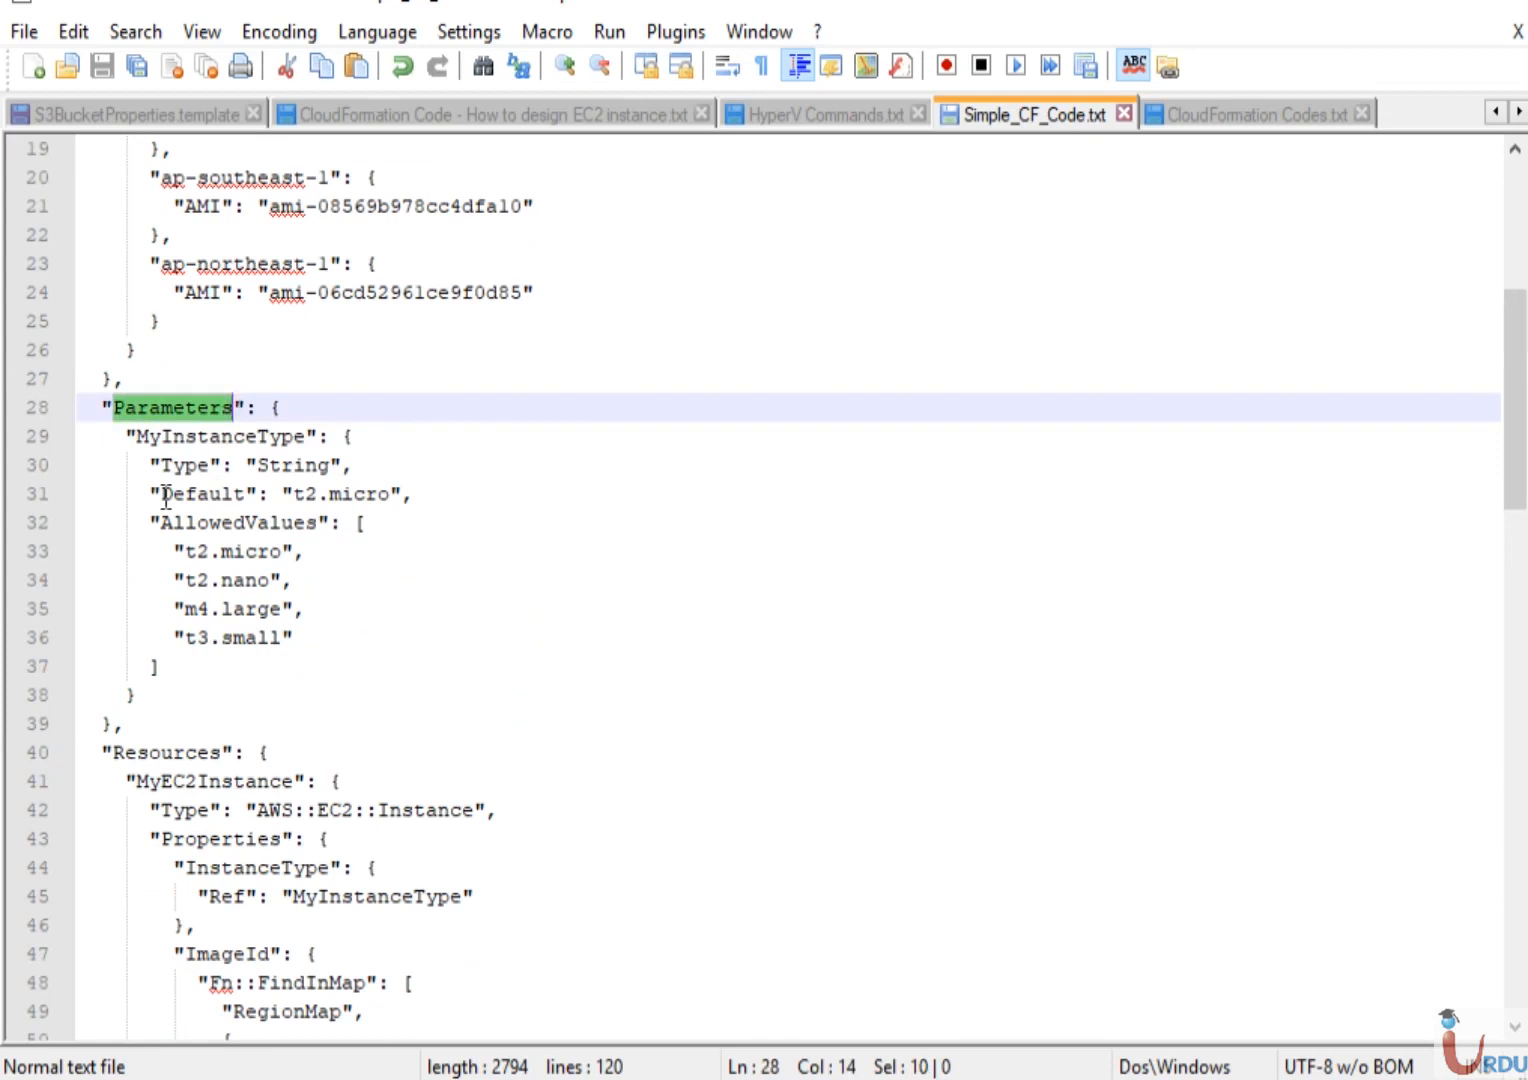
left_click(136, 436)
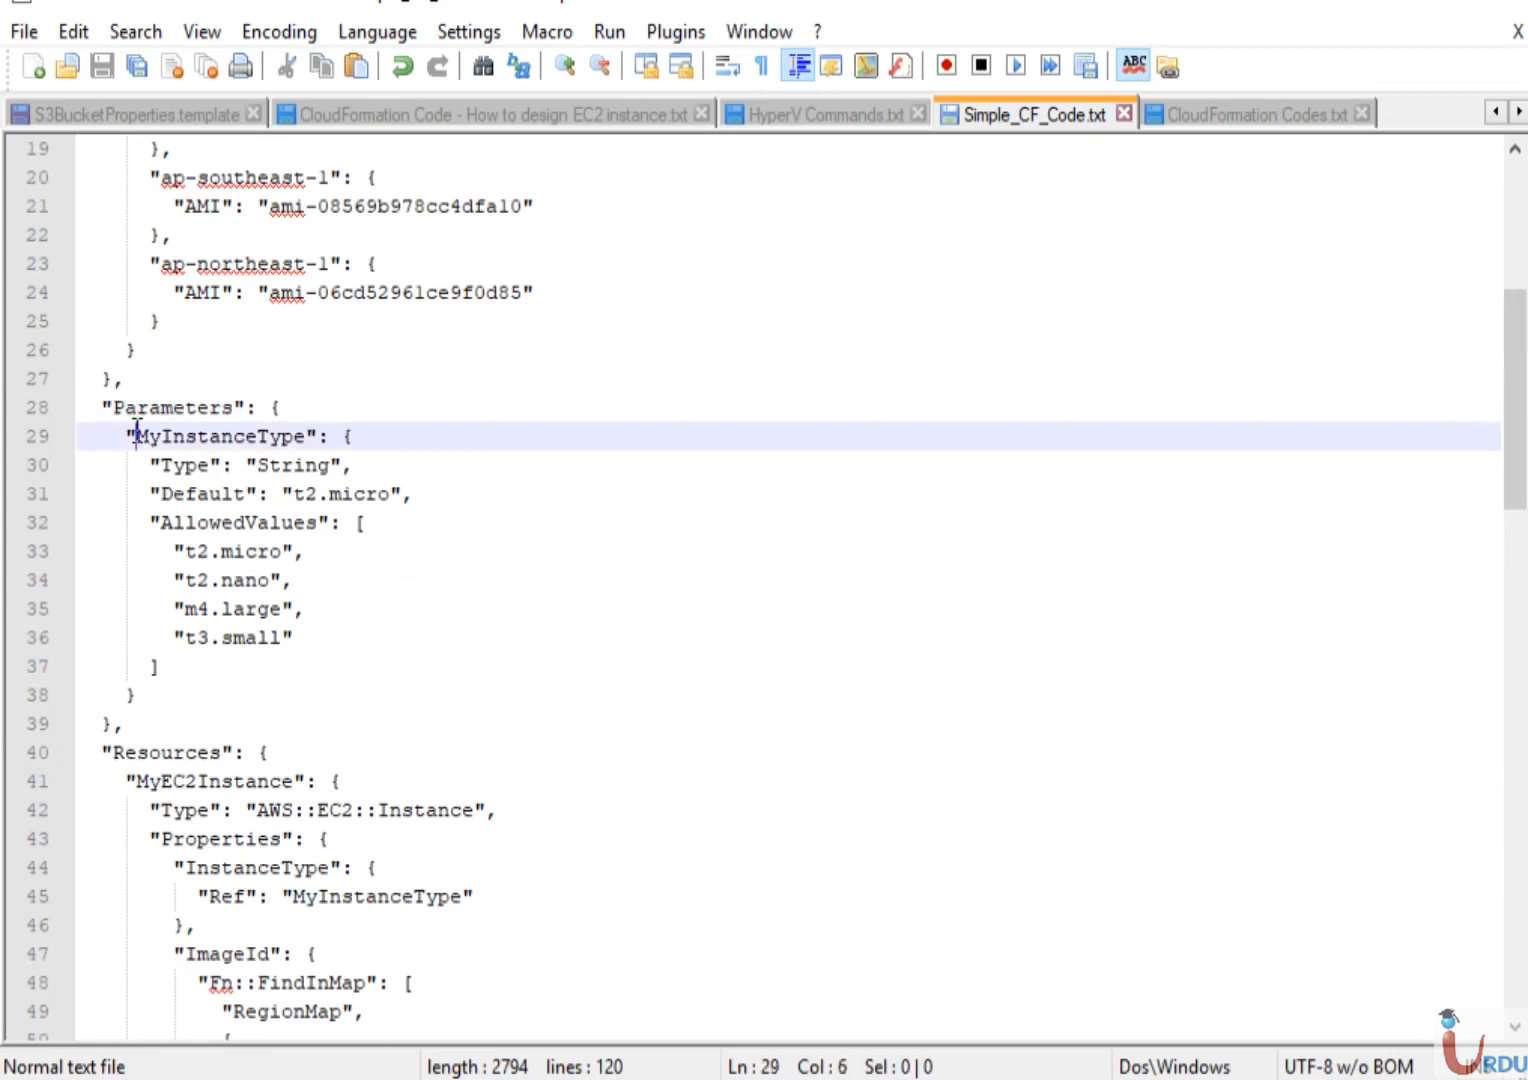
left_click_drag(136, 436, 304, 436)
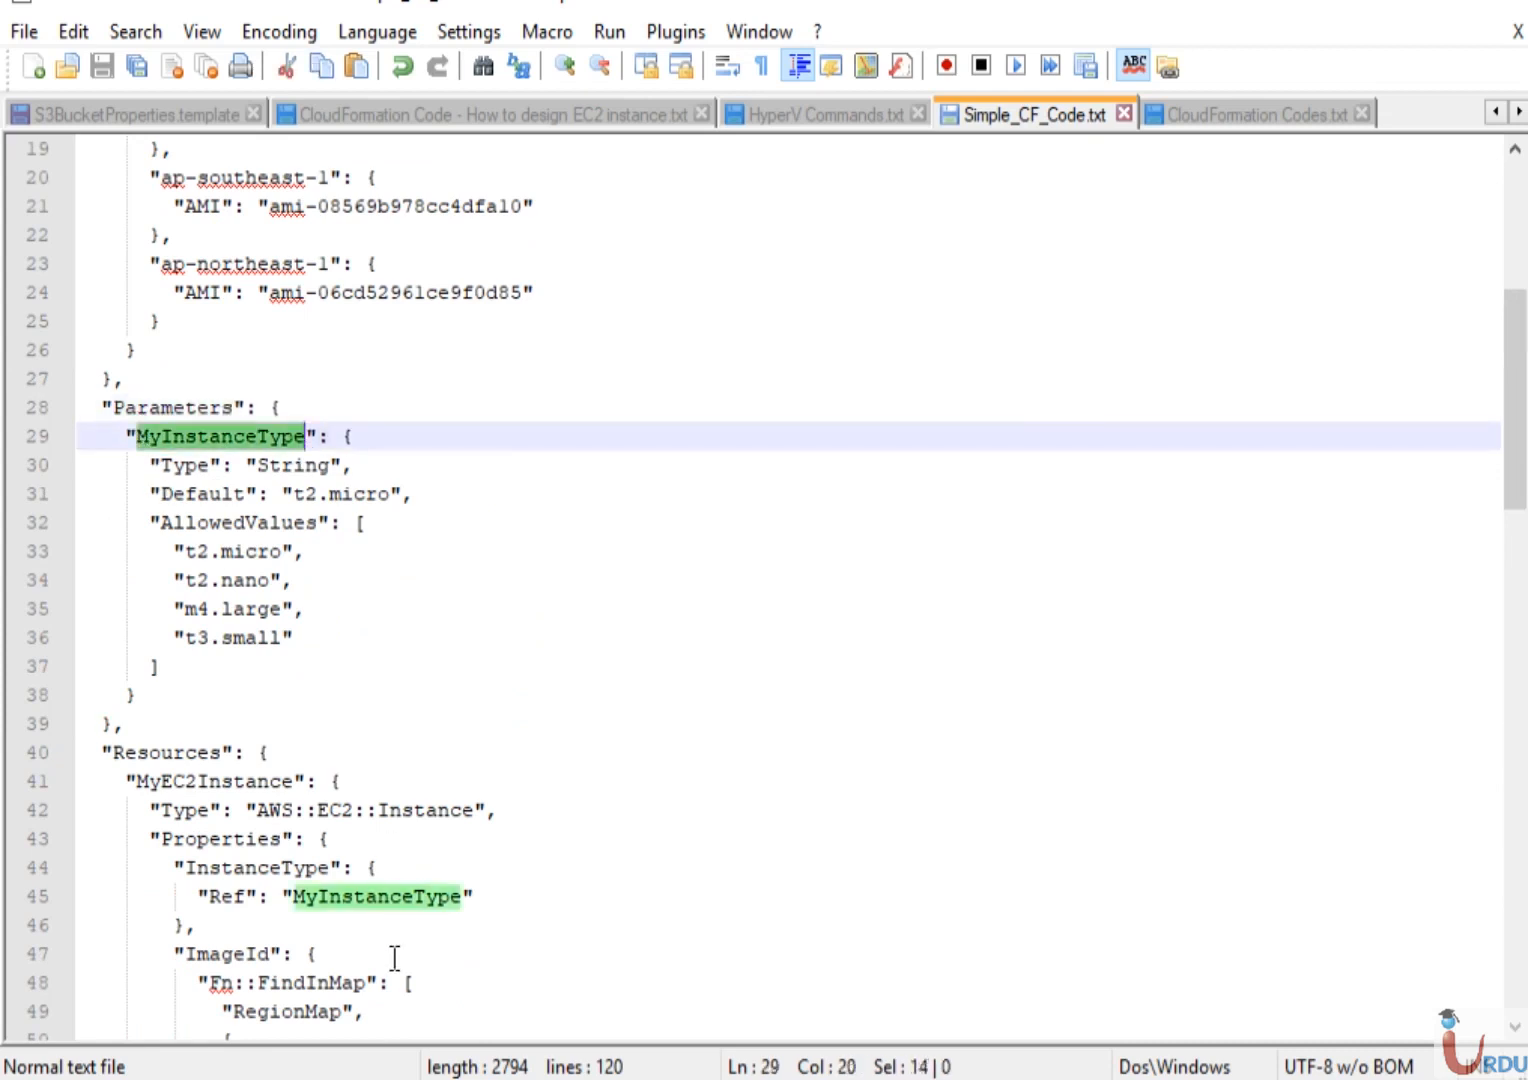
Examine the MyEC2Instance entry under Resources, highlighting its AWS::EC2::Instance type and its reference to MyInstanceType
left_click_drag(113, 752, 222, 755)
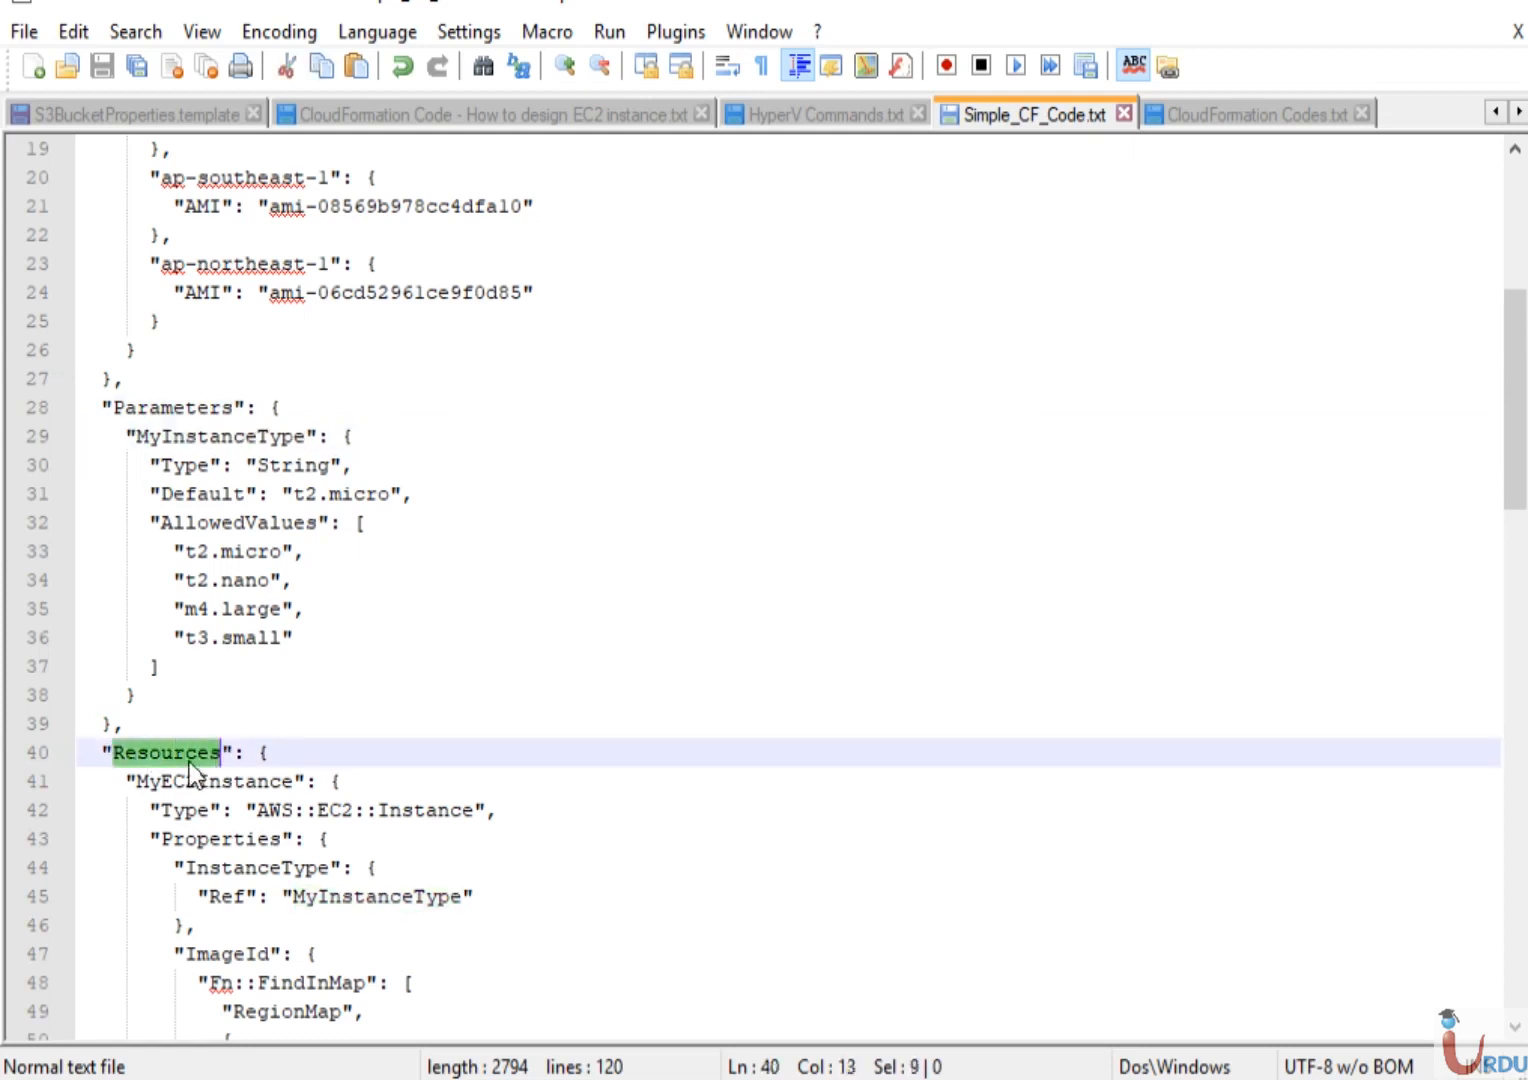
left_click_drag(137, 781, 300, 781)
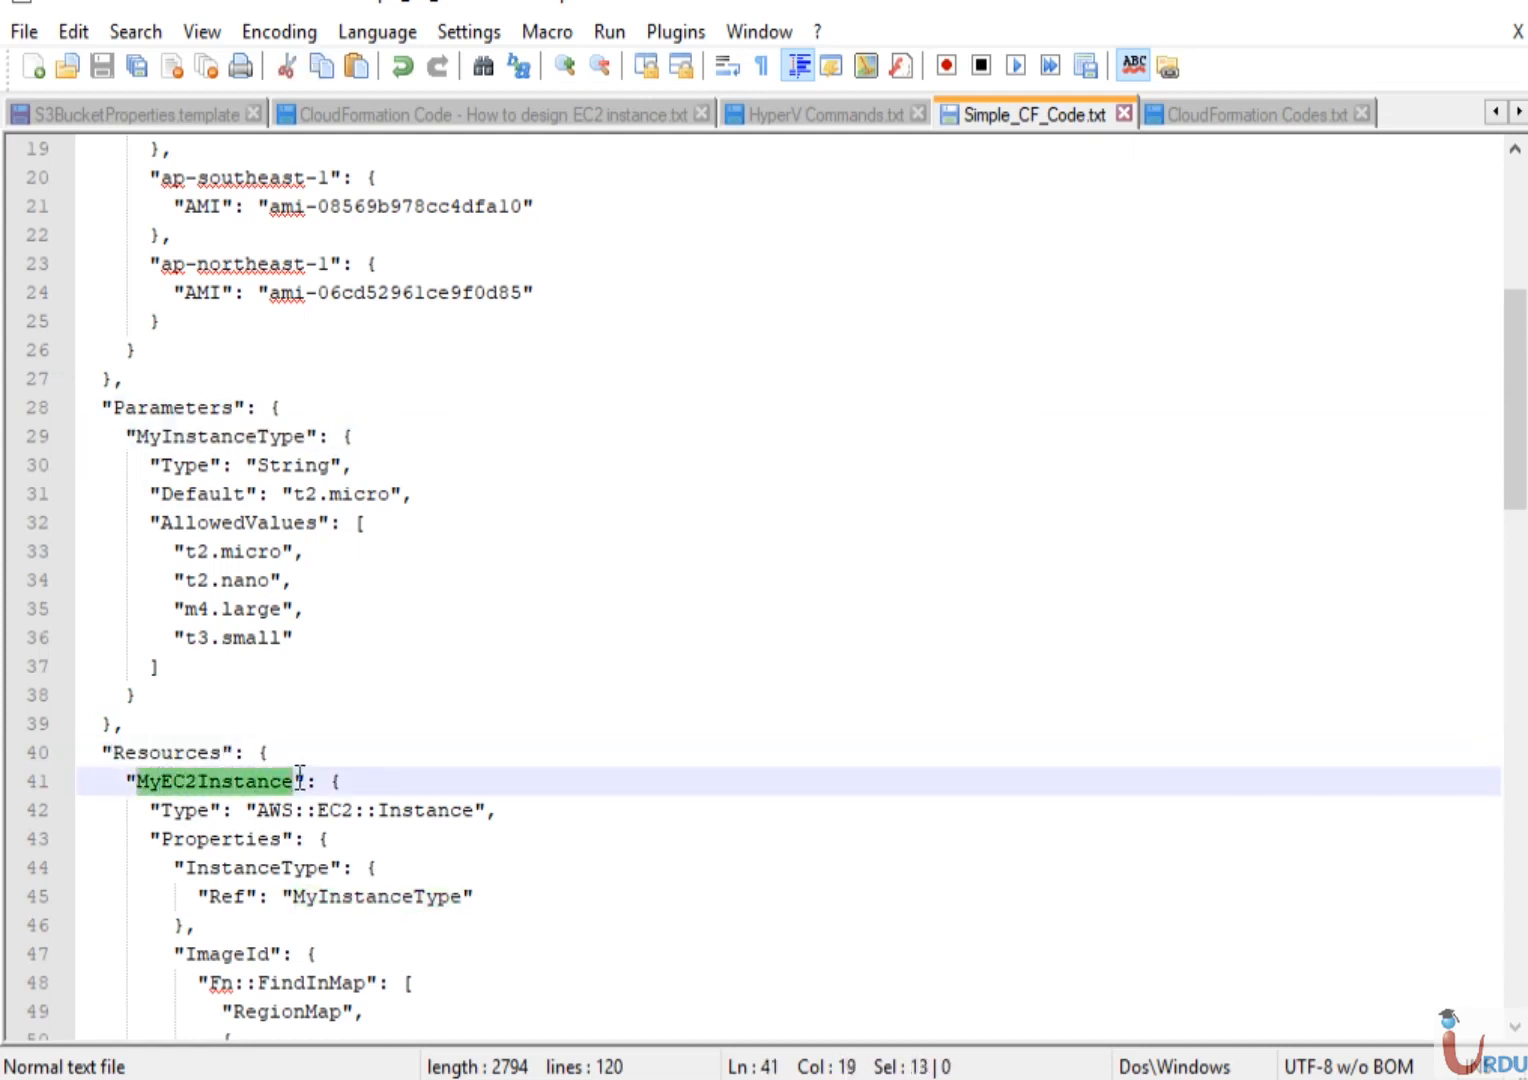
left_click_drag(161, 810, 488, 812)
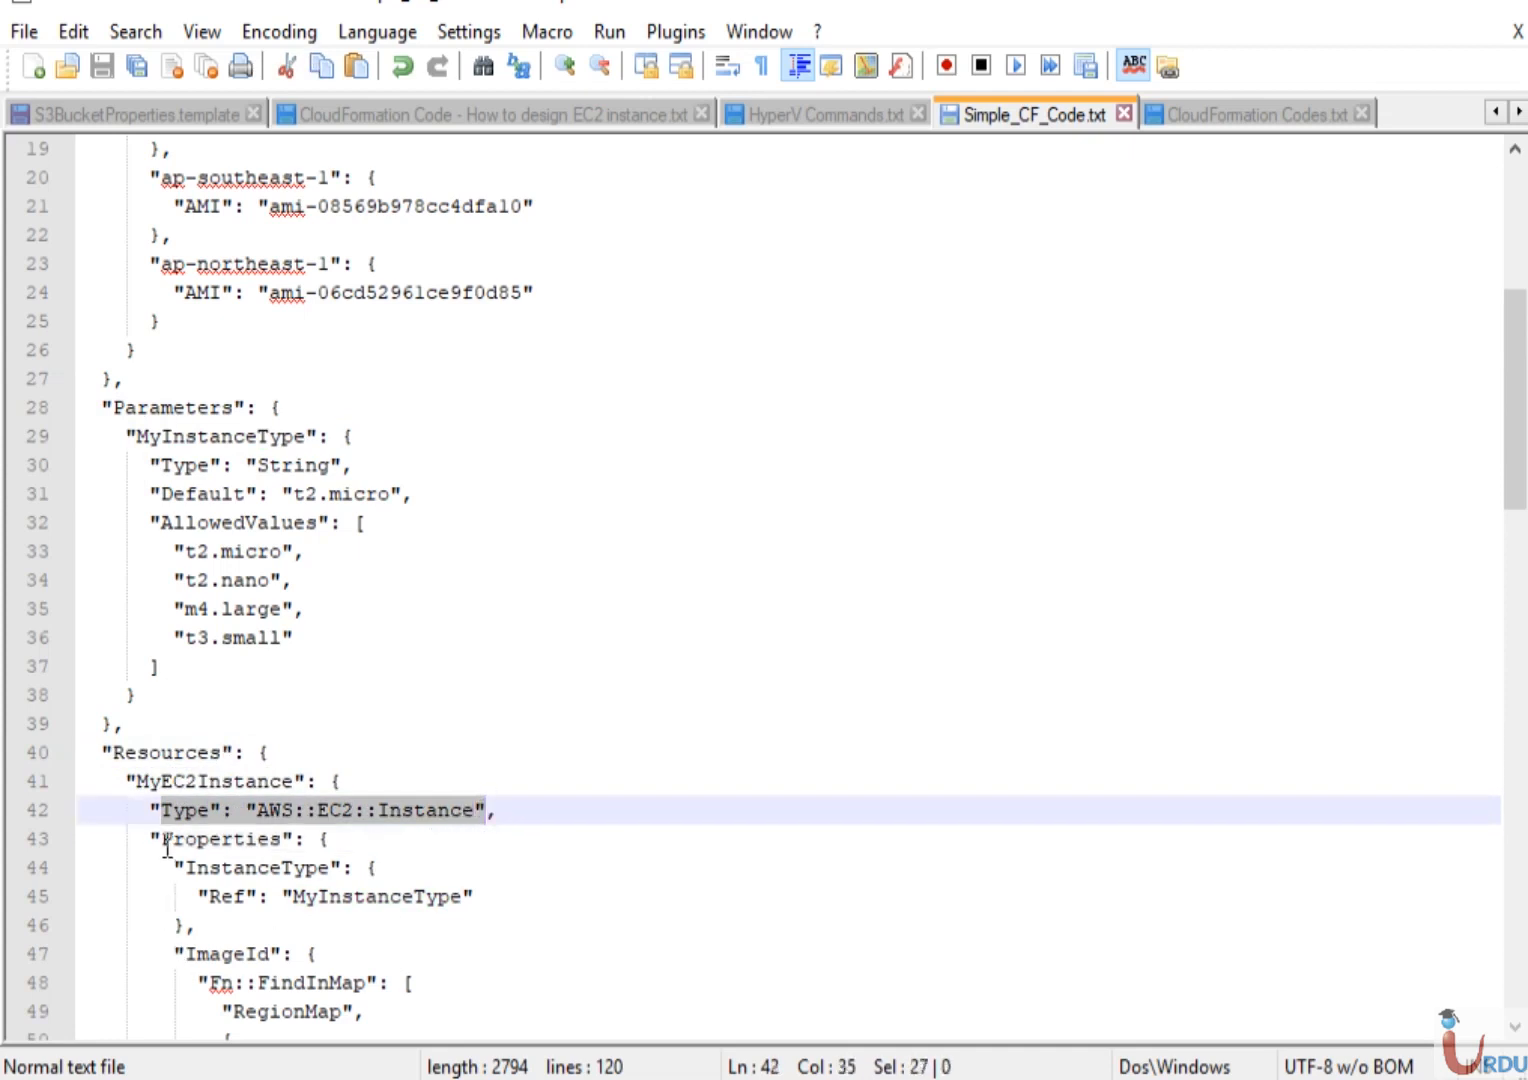
left_click_drag(166, 848, 461, 900)
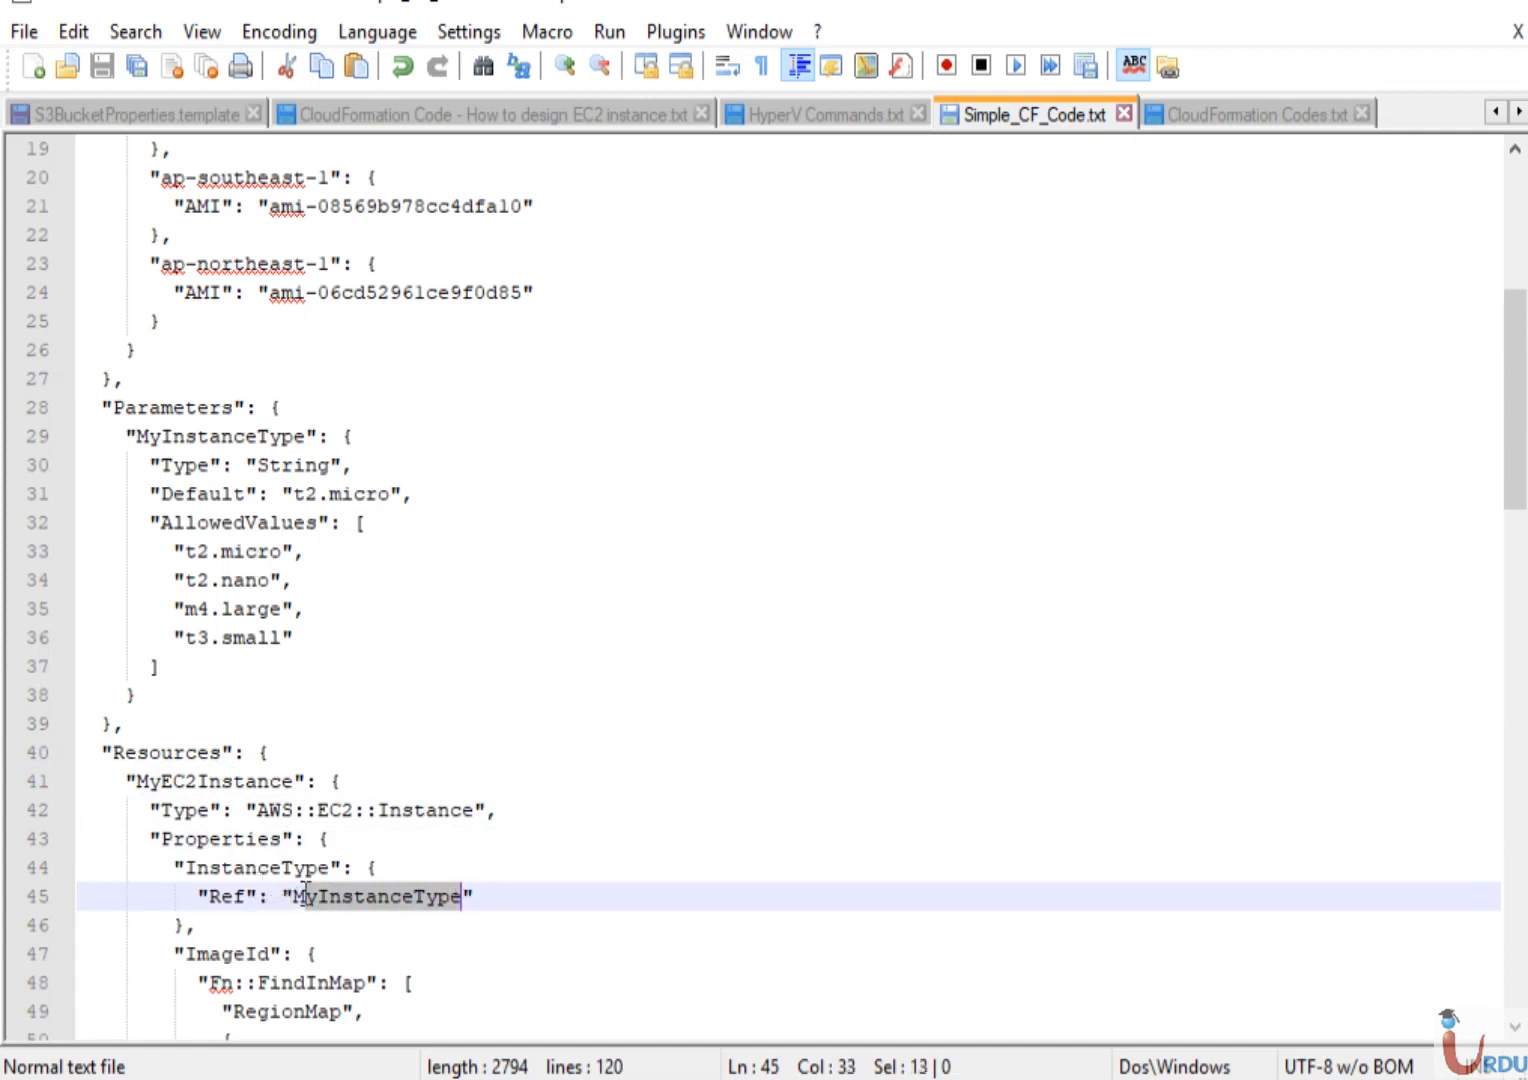
left_click_drag(293, 897, 461, 900)
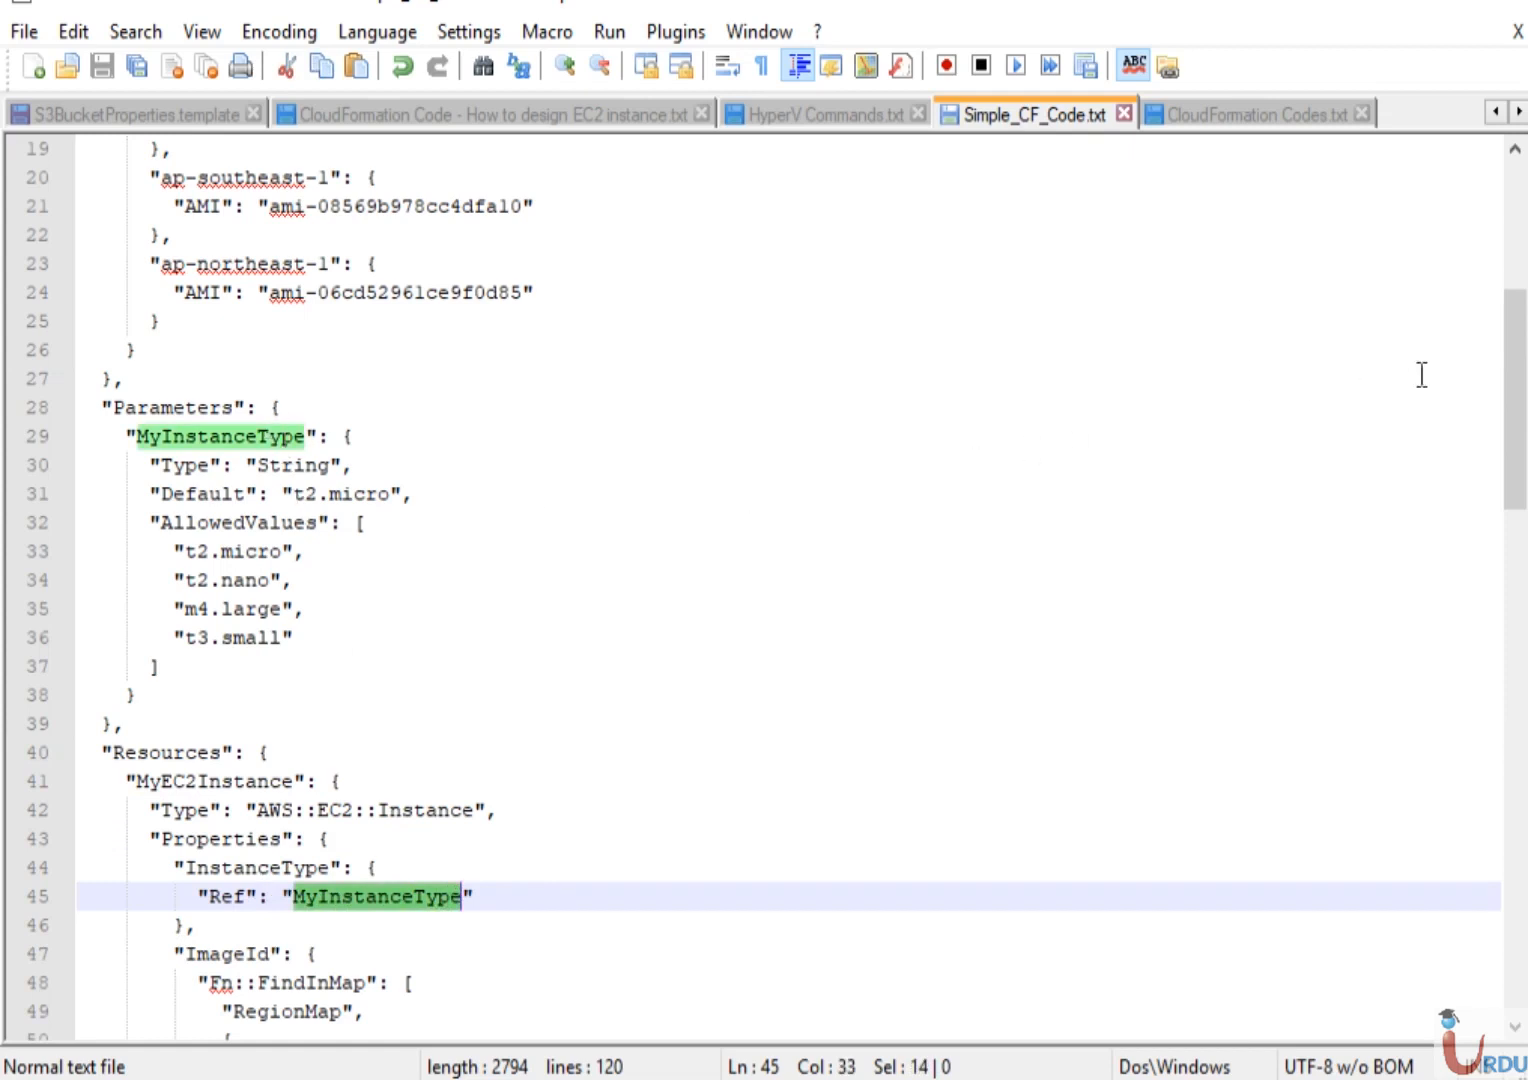
Examine the EC2 instance's ImageId lookup with its AWS::Region reference, and highlight the RDP-Key value of KeyName
left_click_drag(1512, 402, 1518, 566)
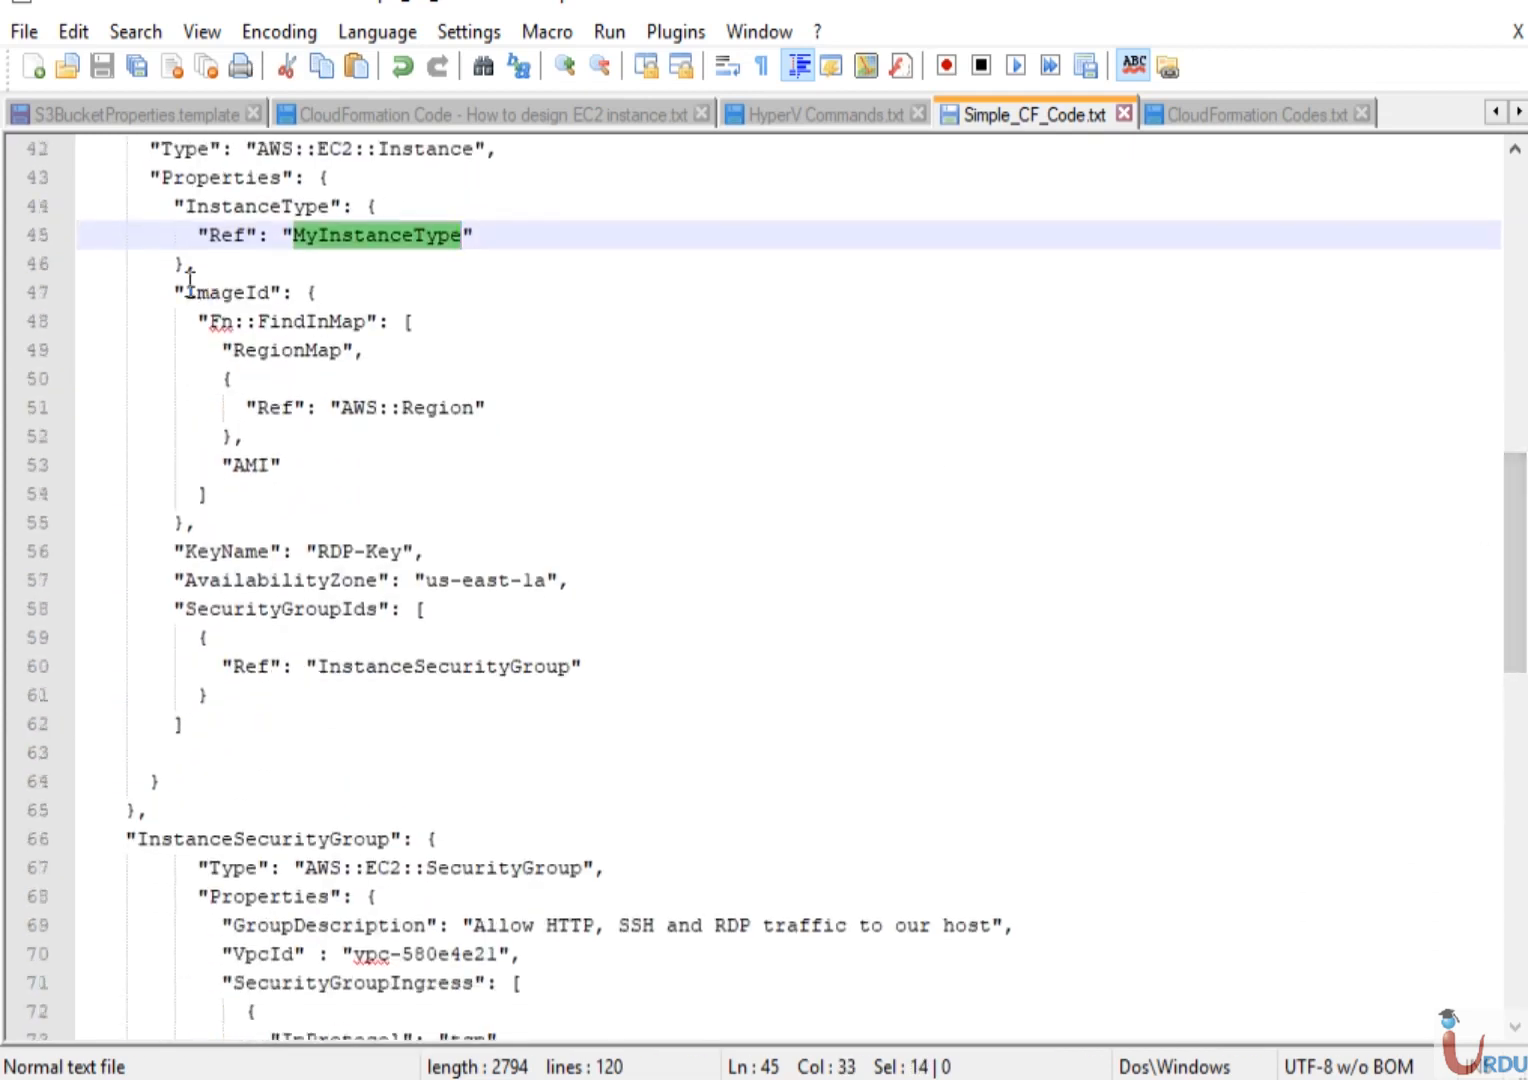
left_click_drag(186, 292, 274, 282)
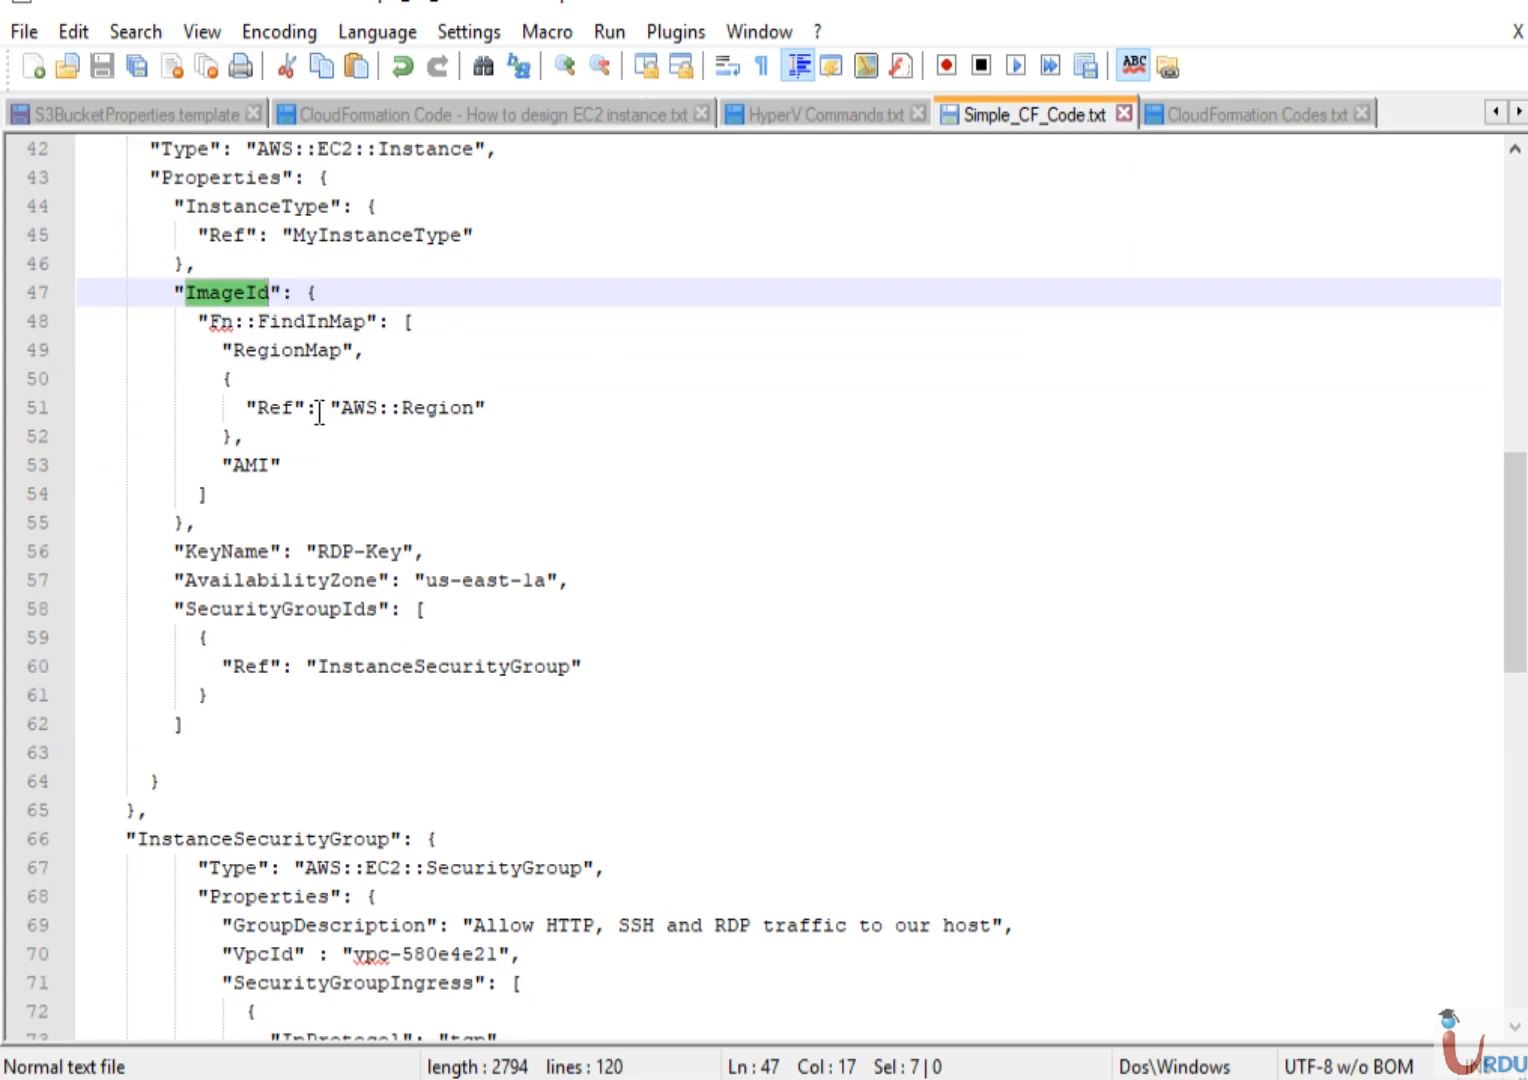
left_click_drag(340, 407, 476, 408)
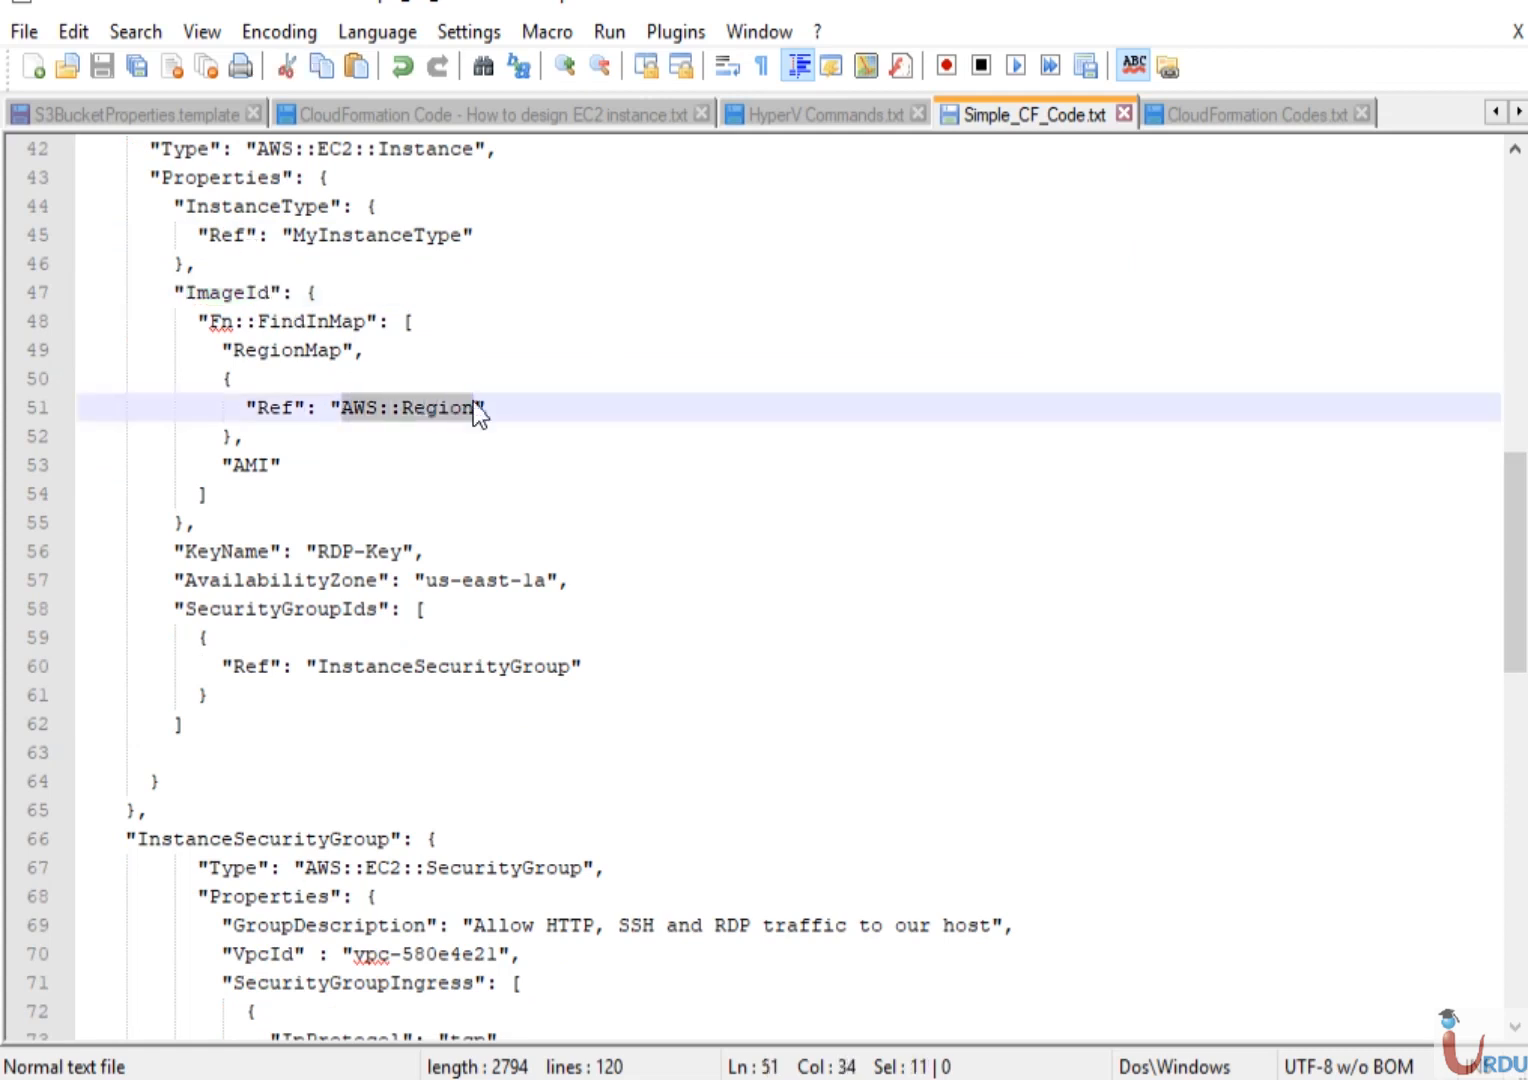
left_click(260, 481)
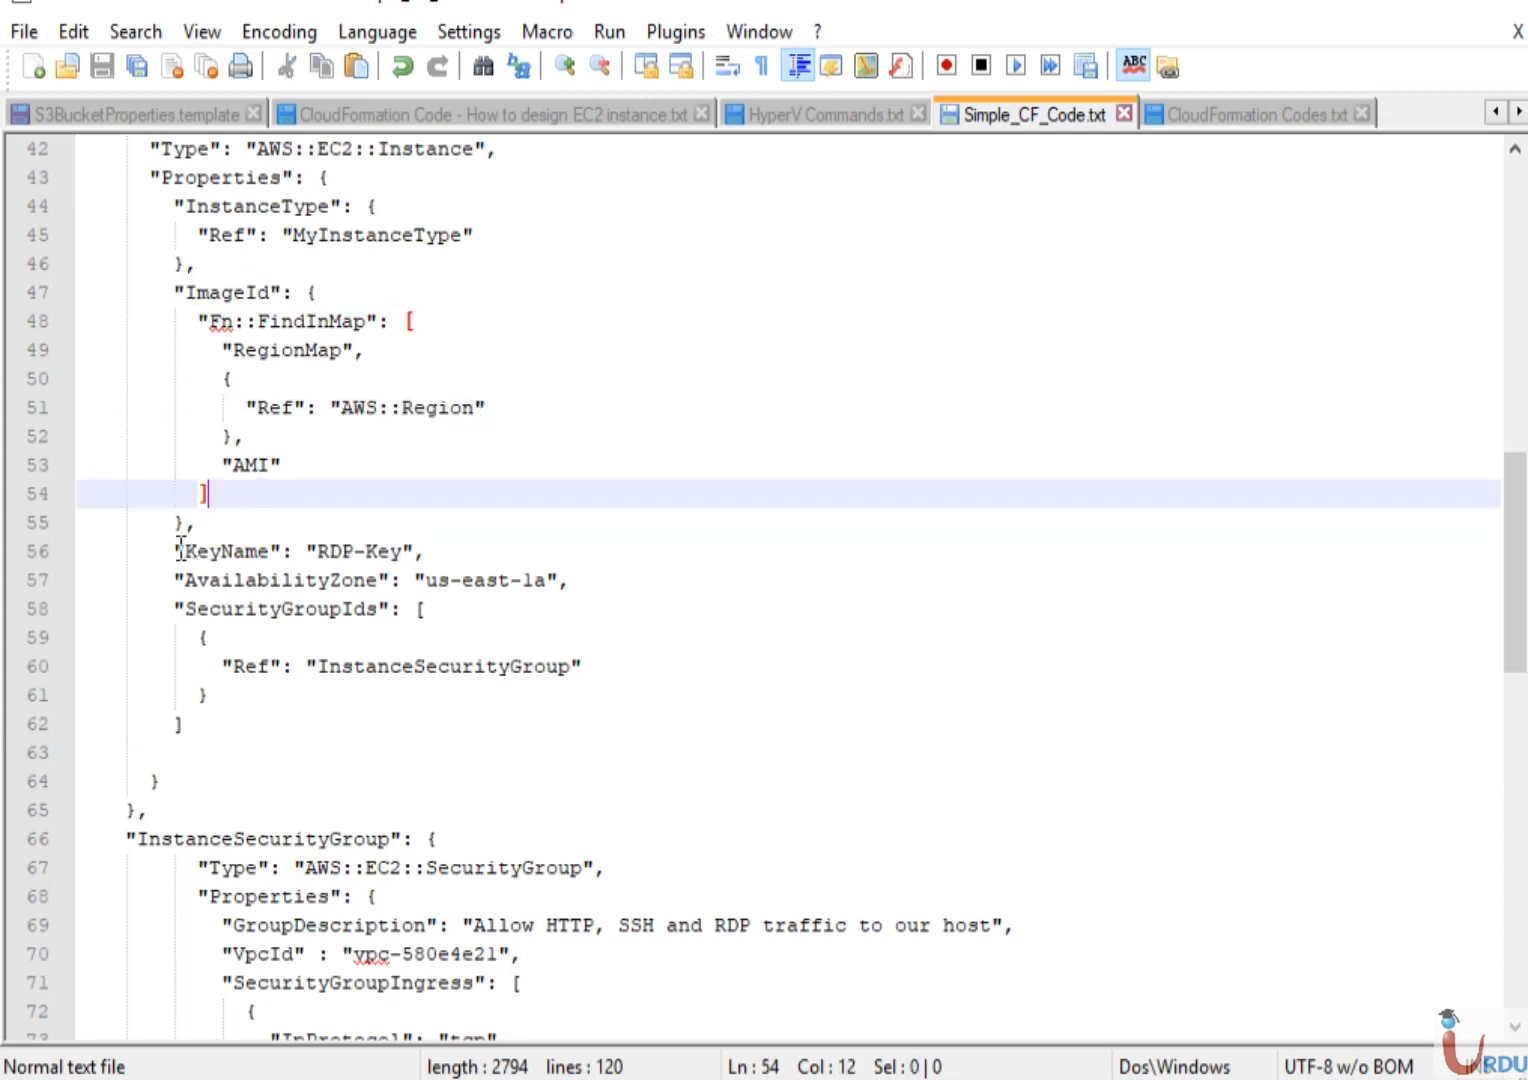
left_click_drag(176, 551, 428, 555)
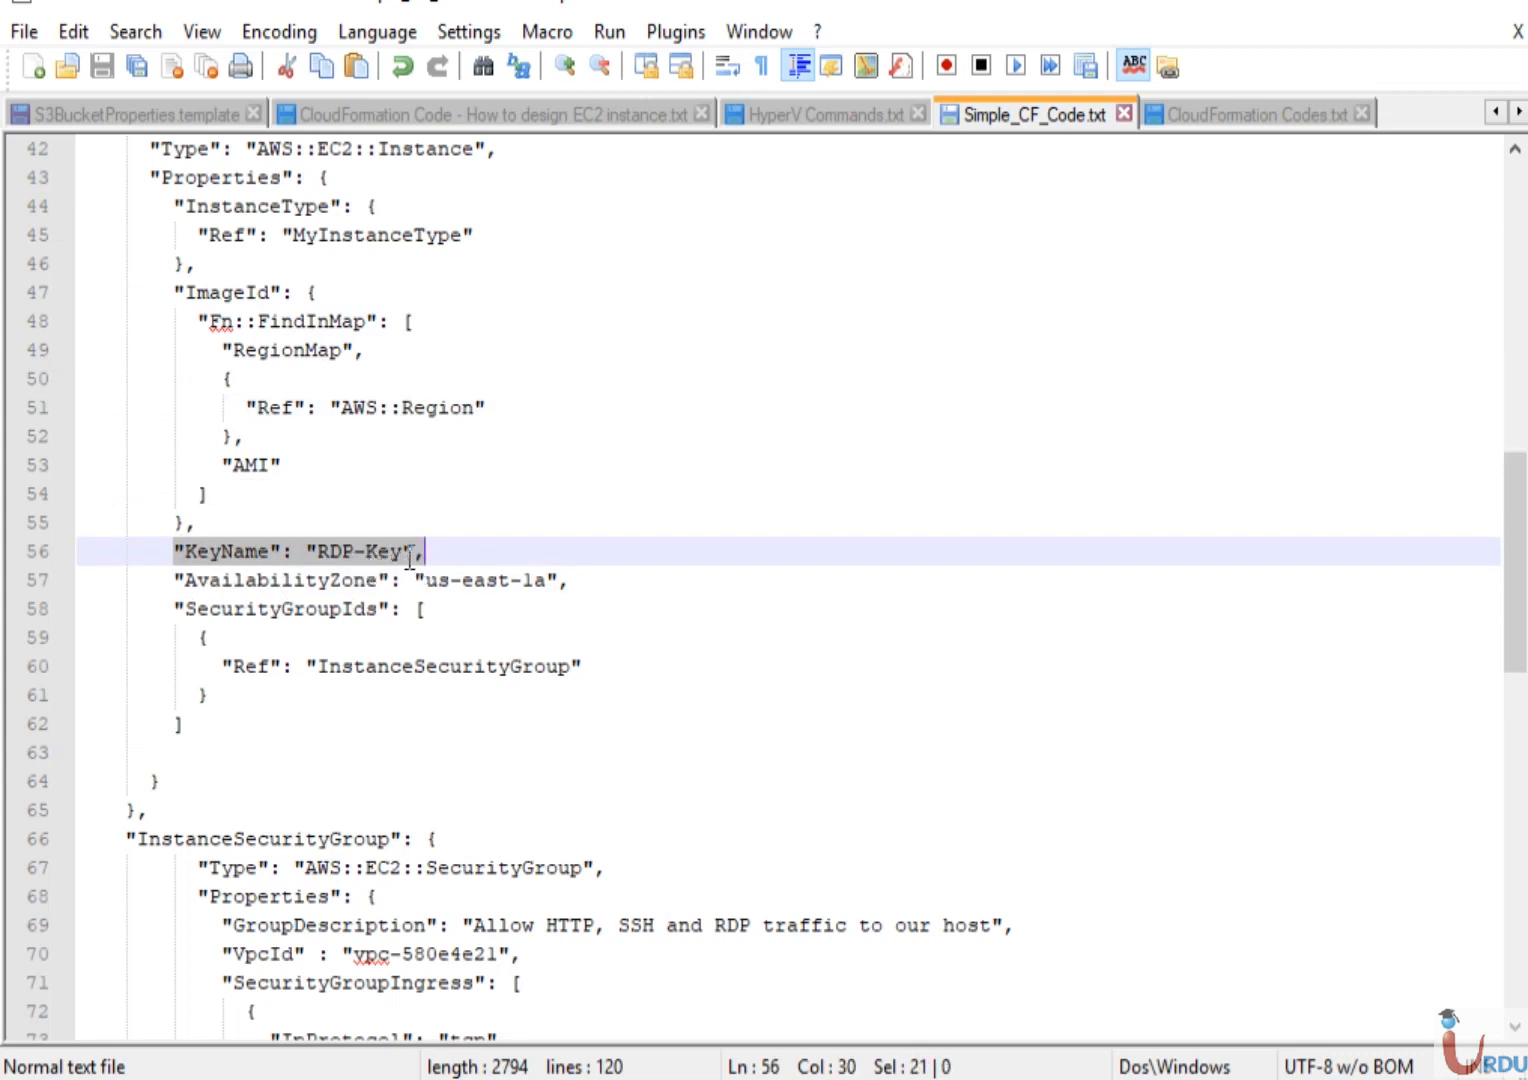
left_click(409, 553)
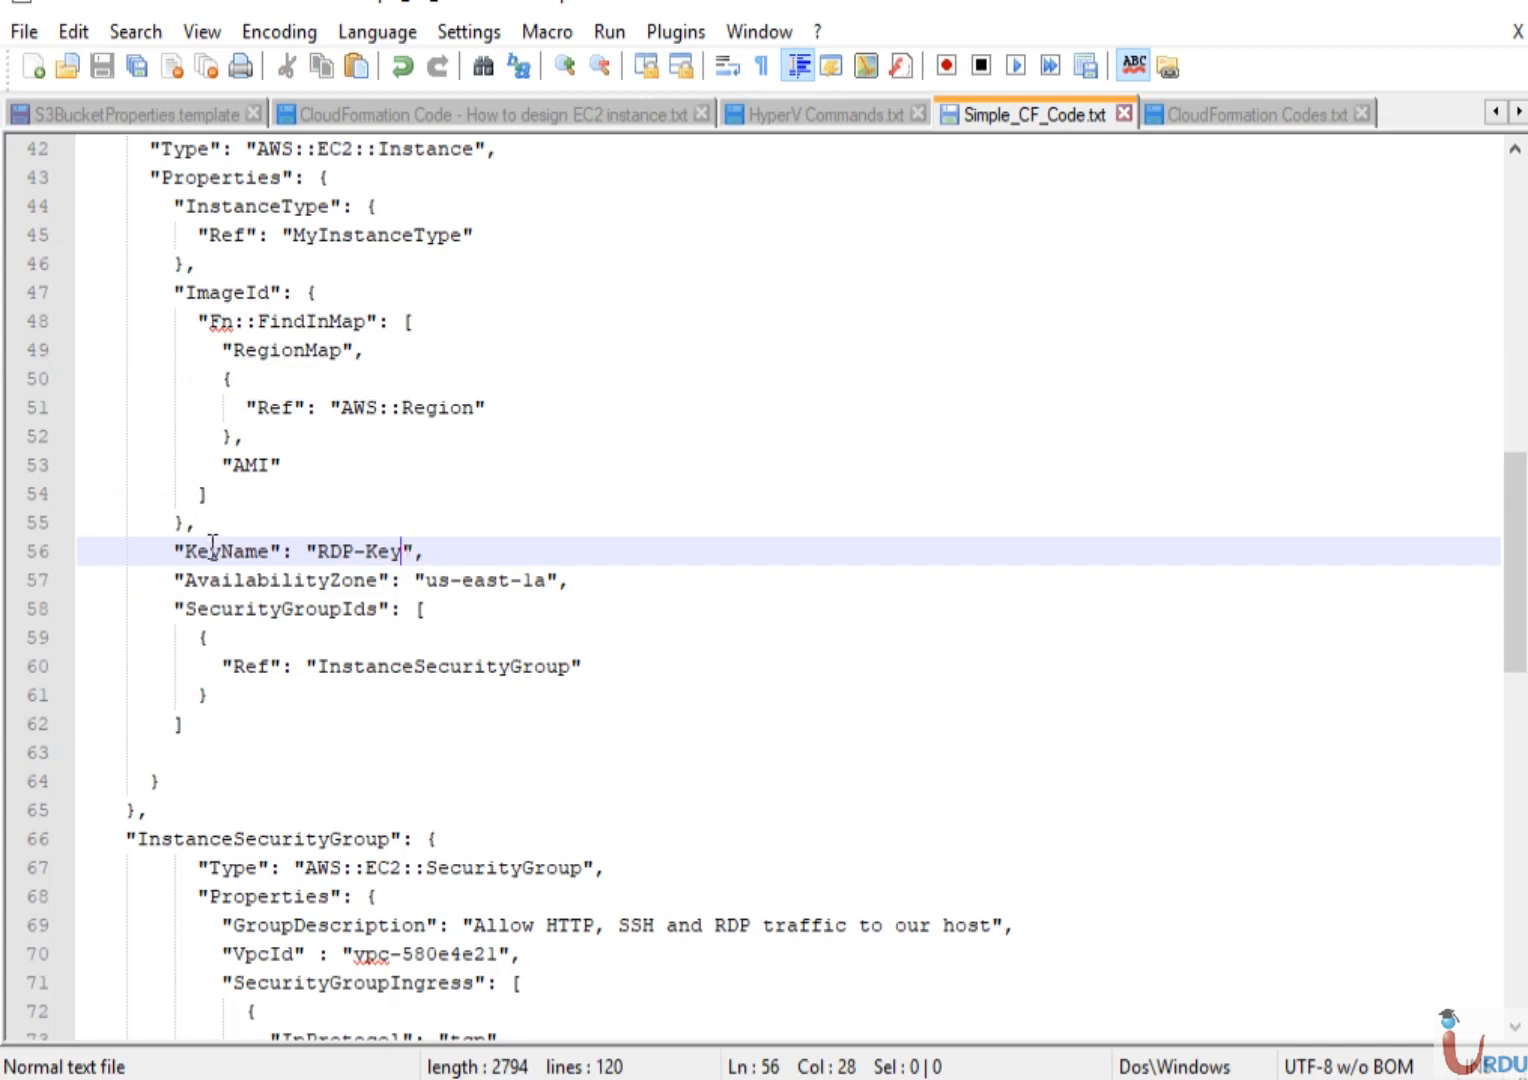
left_click_drag(404, 551, 320, 550)
left_click(320, 551)
left_click_drag(320, 551, 402, 551)
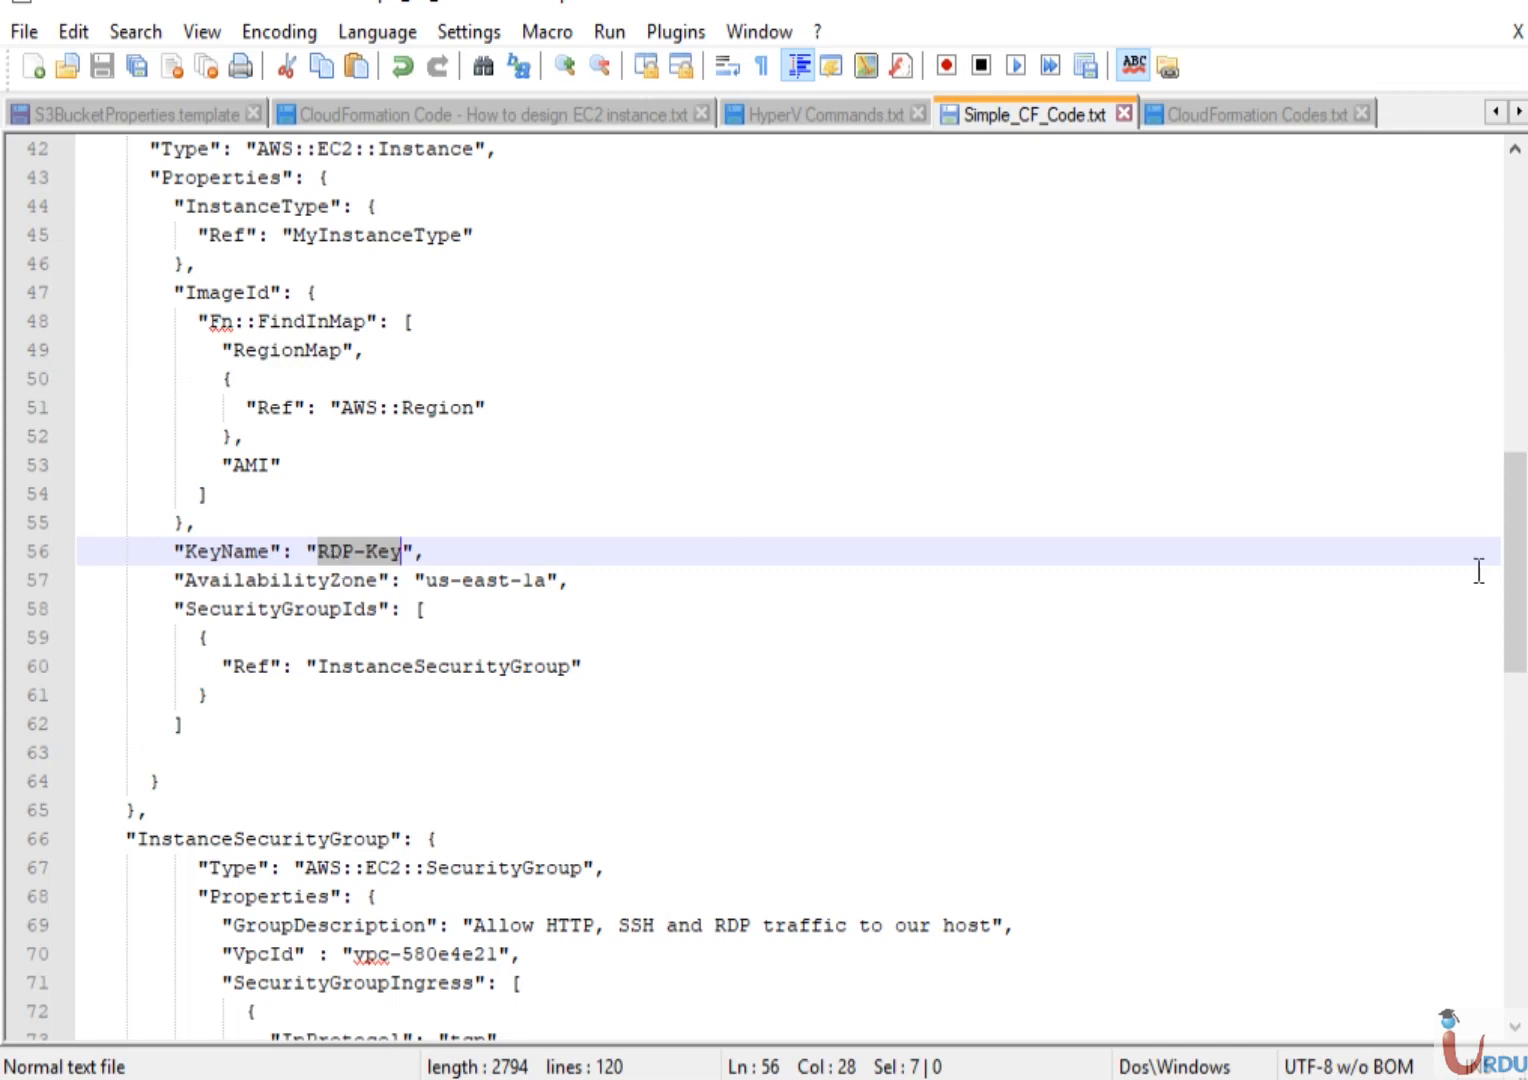
Highlight the InstanceSecurityGroup reference under SecurityGroupIds to examine which resource it points to
left_click_drag(1512, 590, 1511, 648)
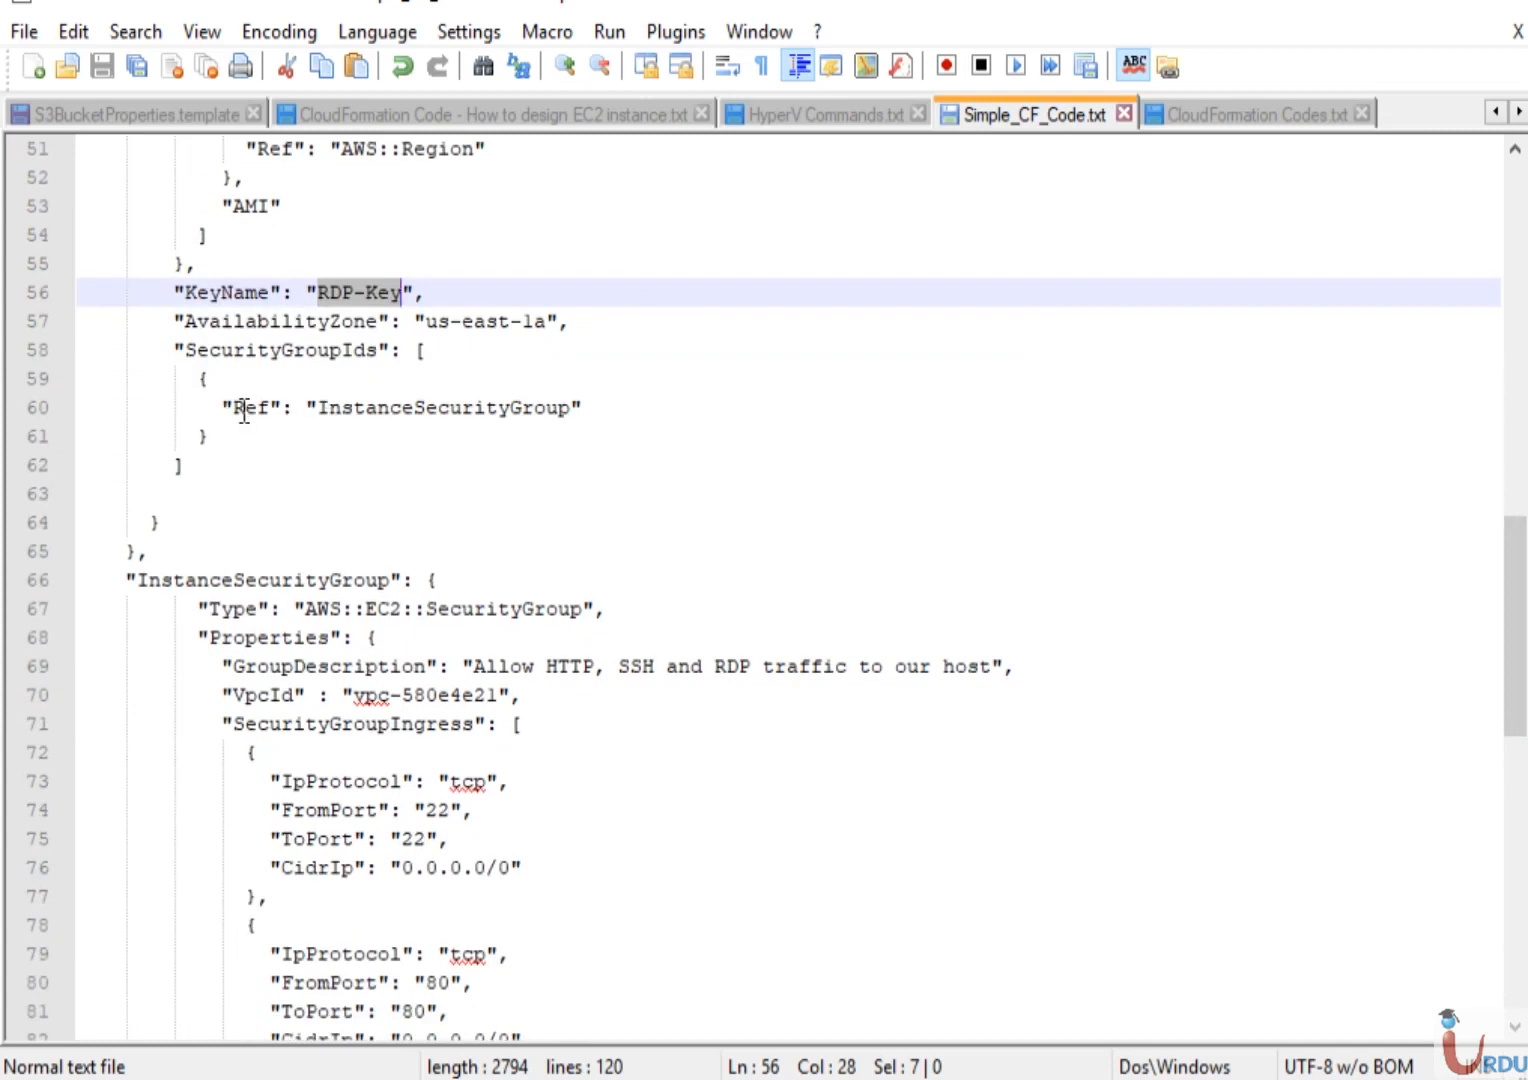
left_click_drag(231, 407, 318, 414)
left_click(574, 408)
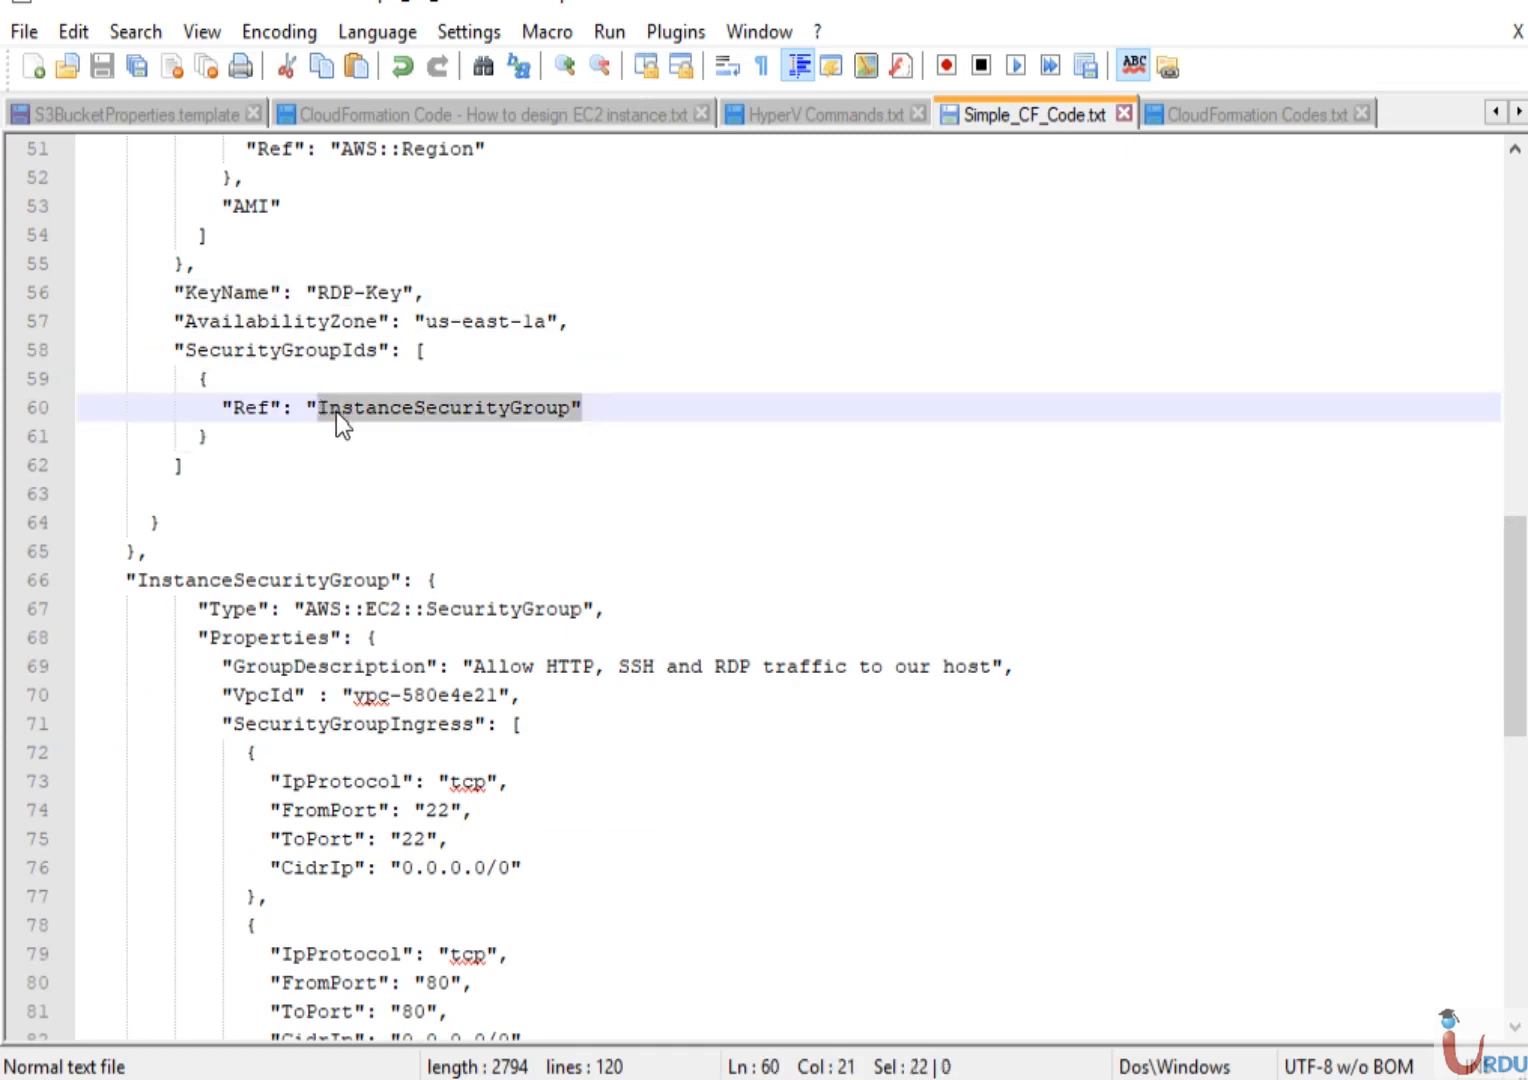
left_click(331, 440)
left_click_drag(316, 410, 565, 417)
left_click(561, 412)
left_click_drag(317, 410, 570, 409)
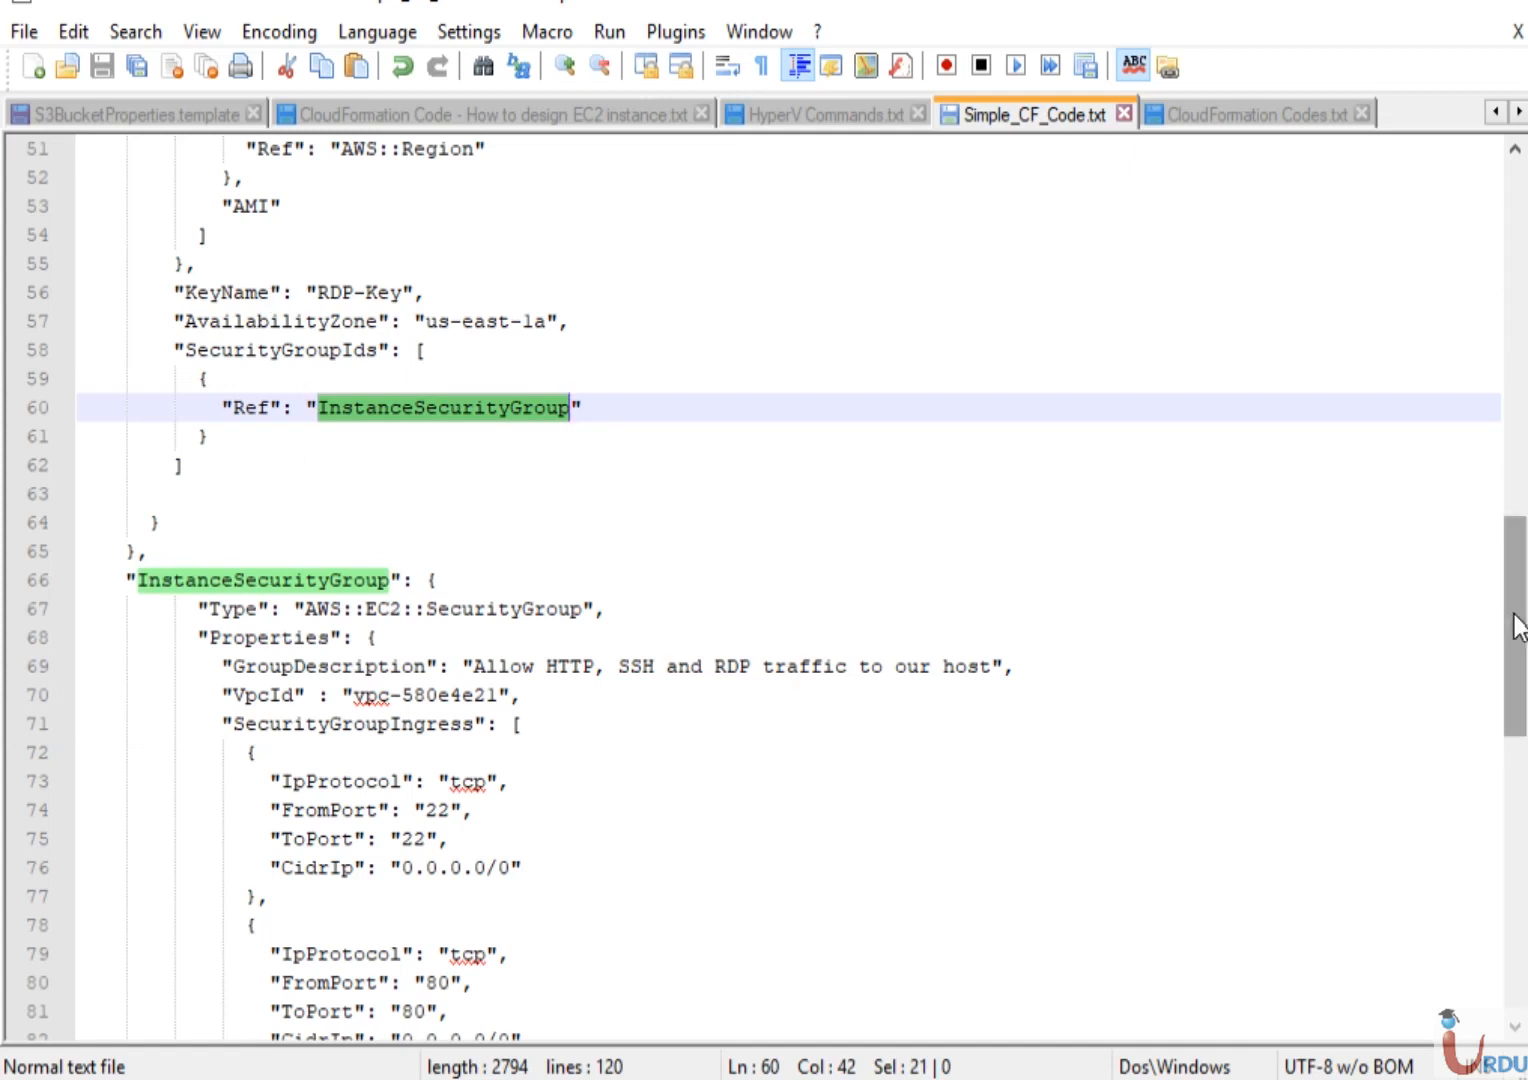
Examine the InstanceSecurityGroup resource, highlighting its AWS::EC2::SecurityGroup type and its VpcId property
mouse_move(1518, 628)
left_mouse_down()
mouse_move(1514, 702)
mouse_move(1521, 648)
left_mouse_up()
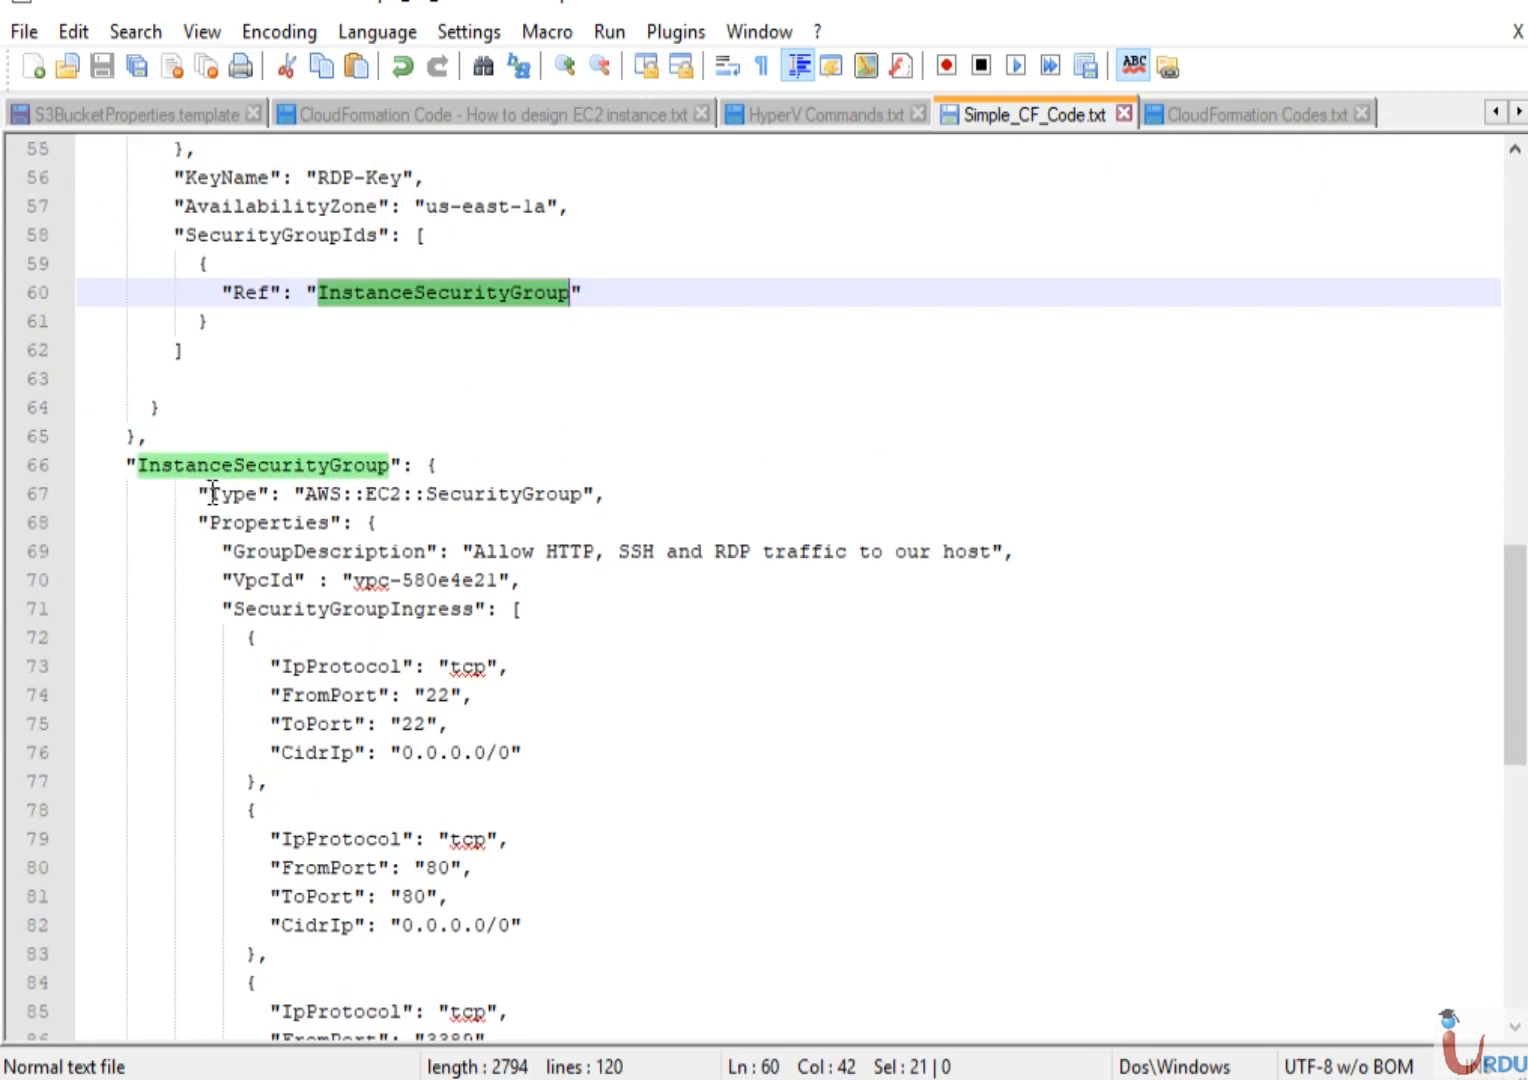
left_click_drag(210, 494, 592, 498)
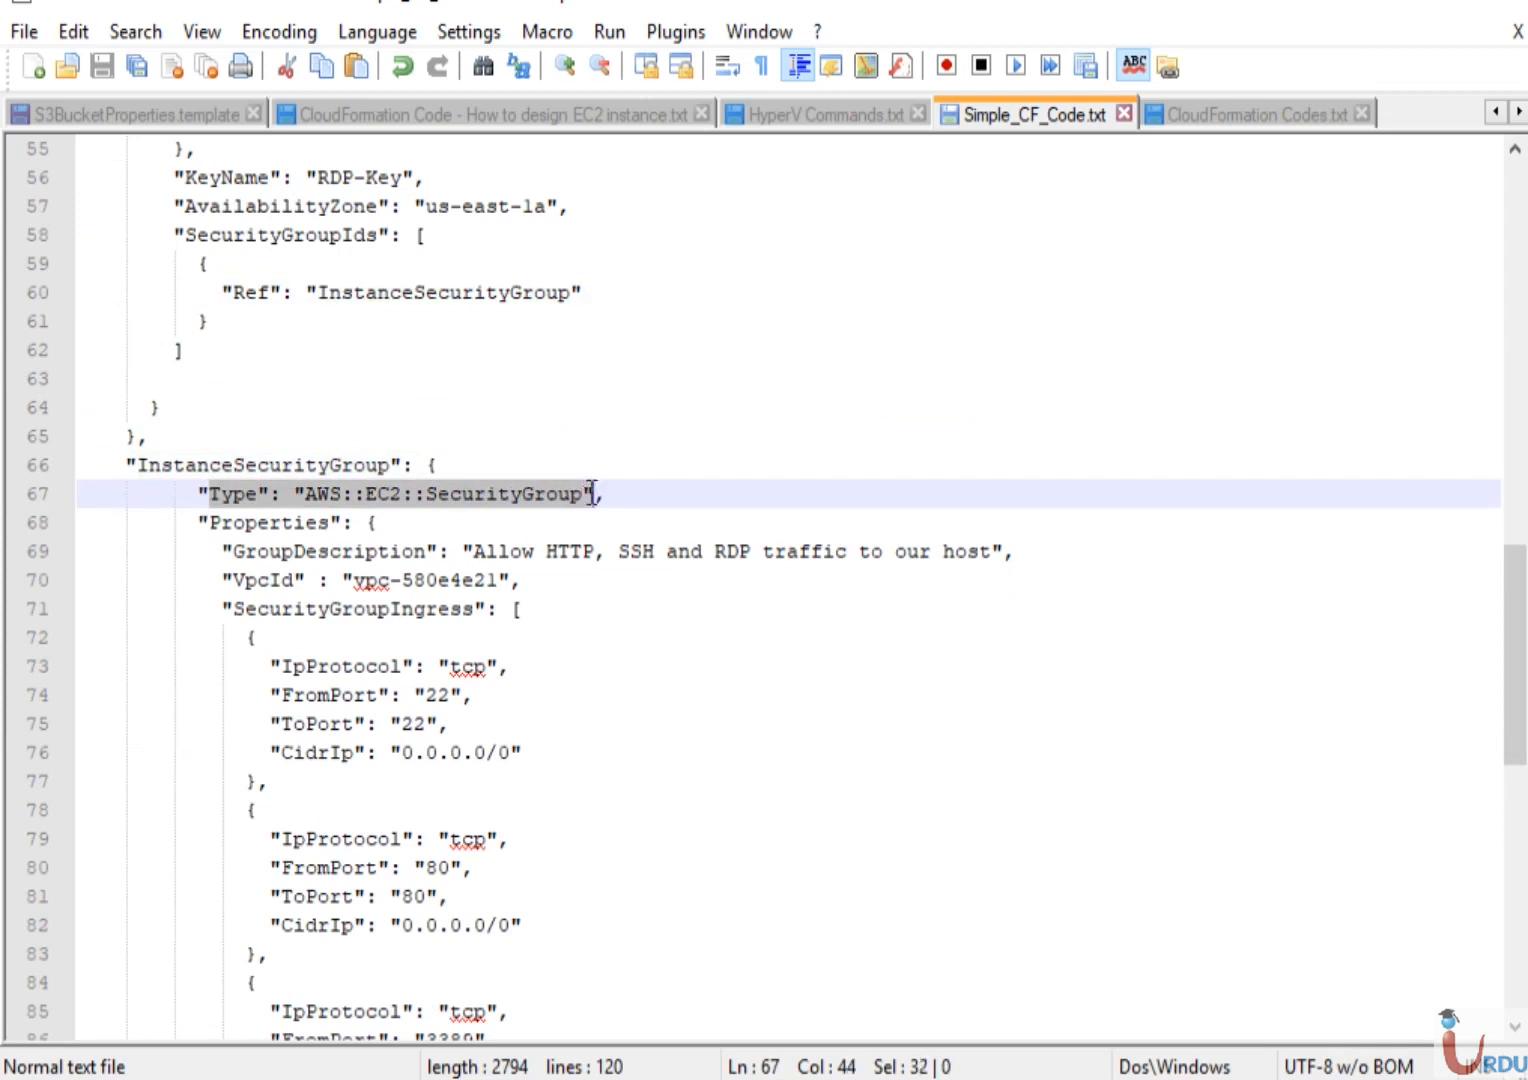
left_click(588, 496)
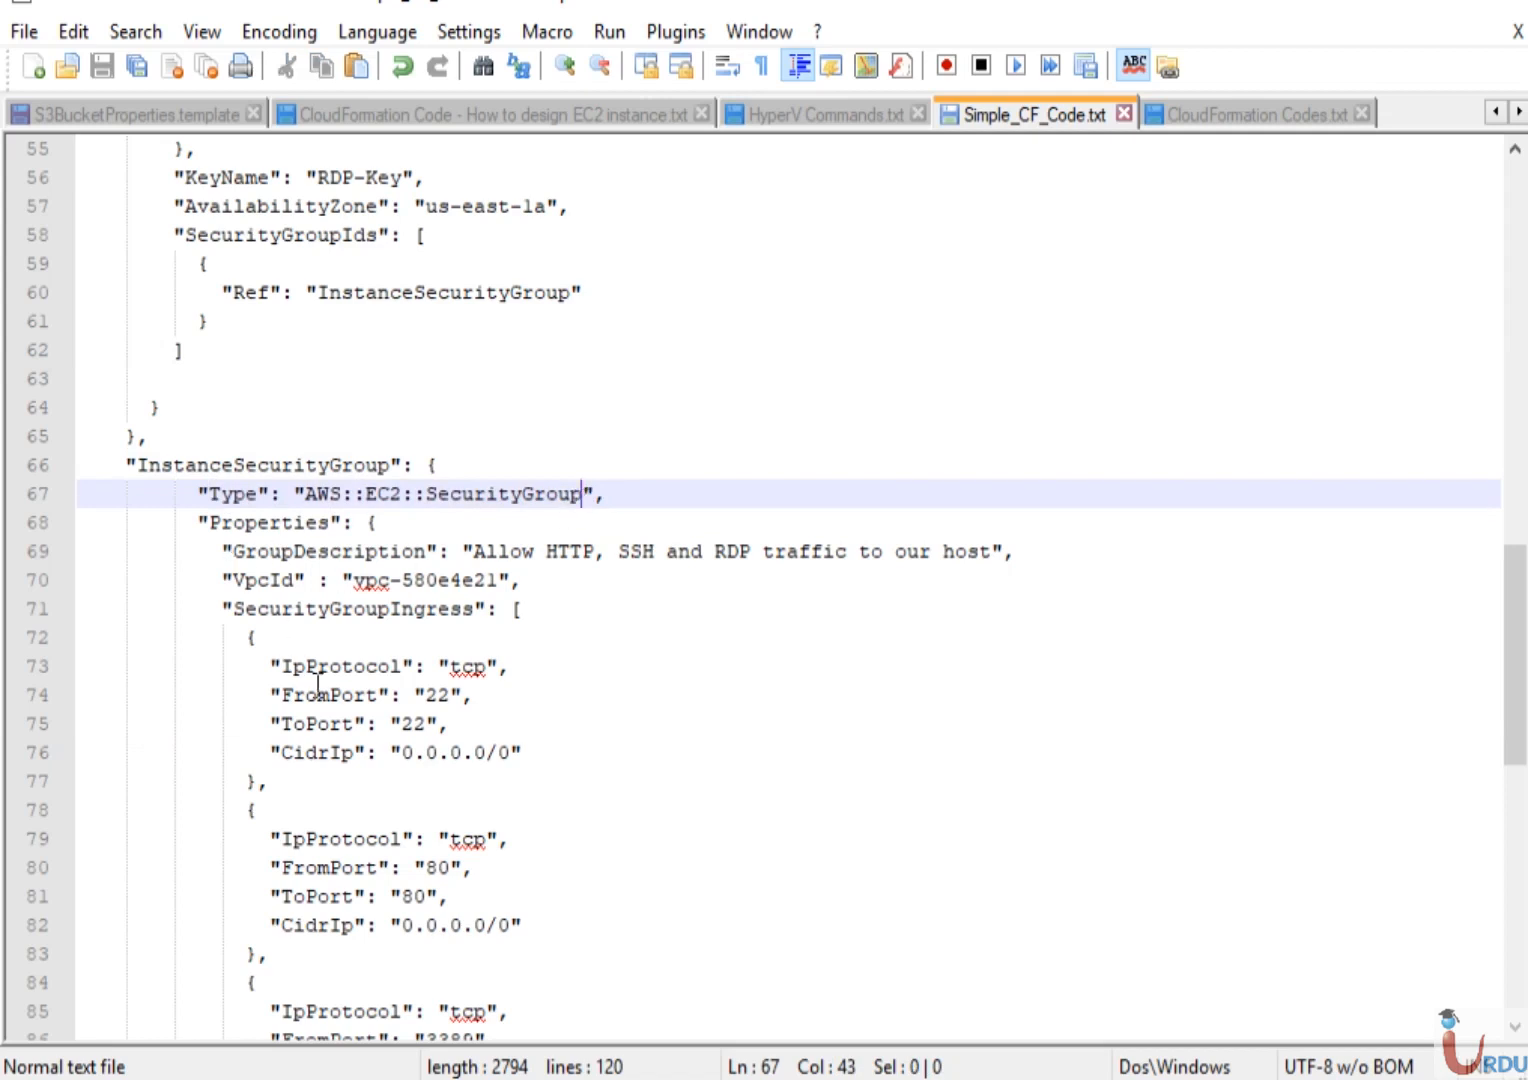
left_click(230, 580)
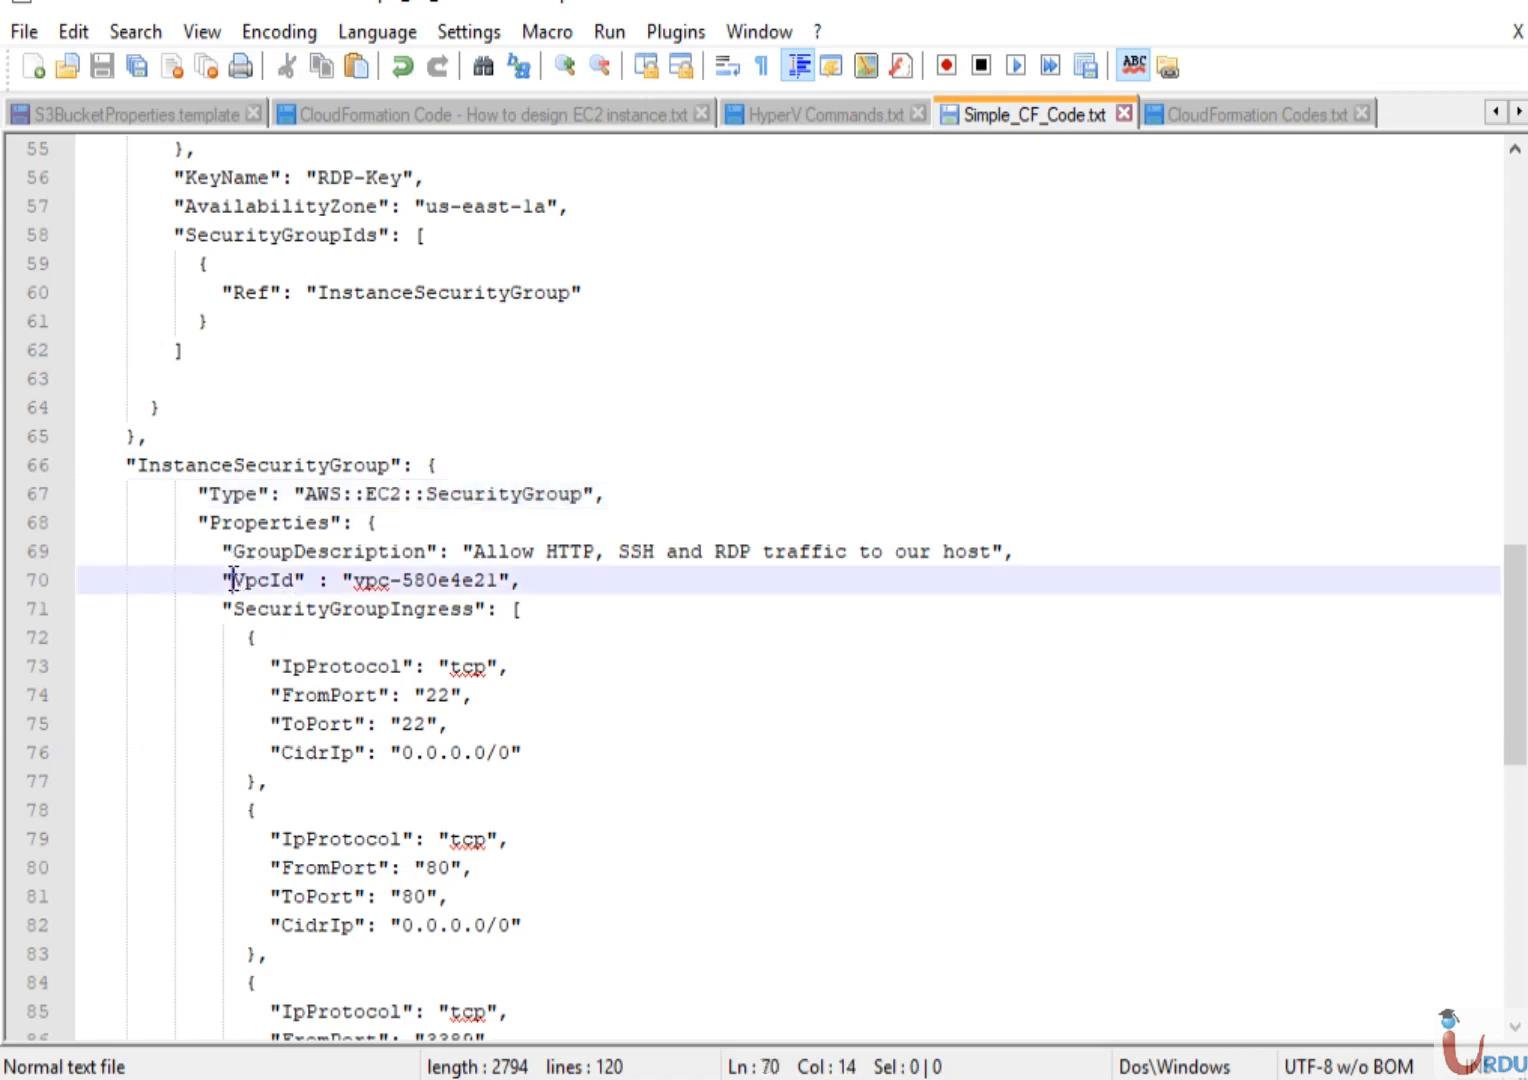
left_click_drag(232, 580, 503, 580)
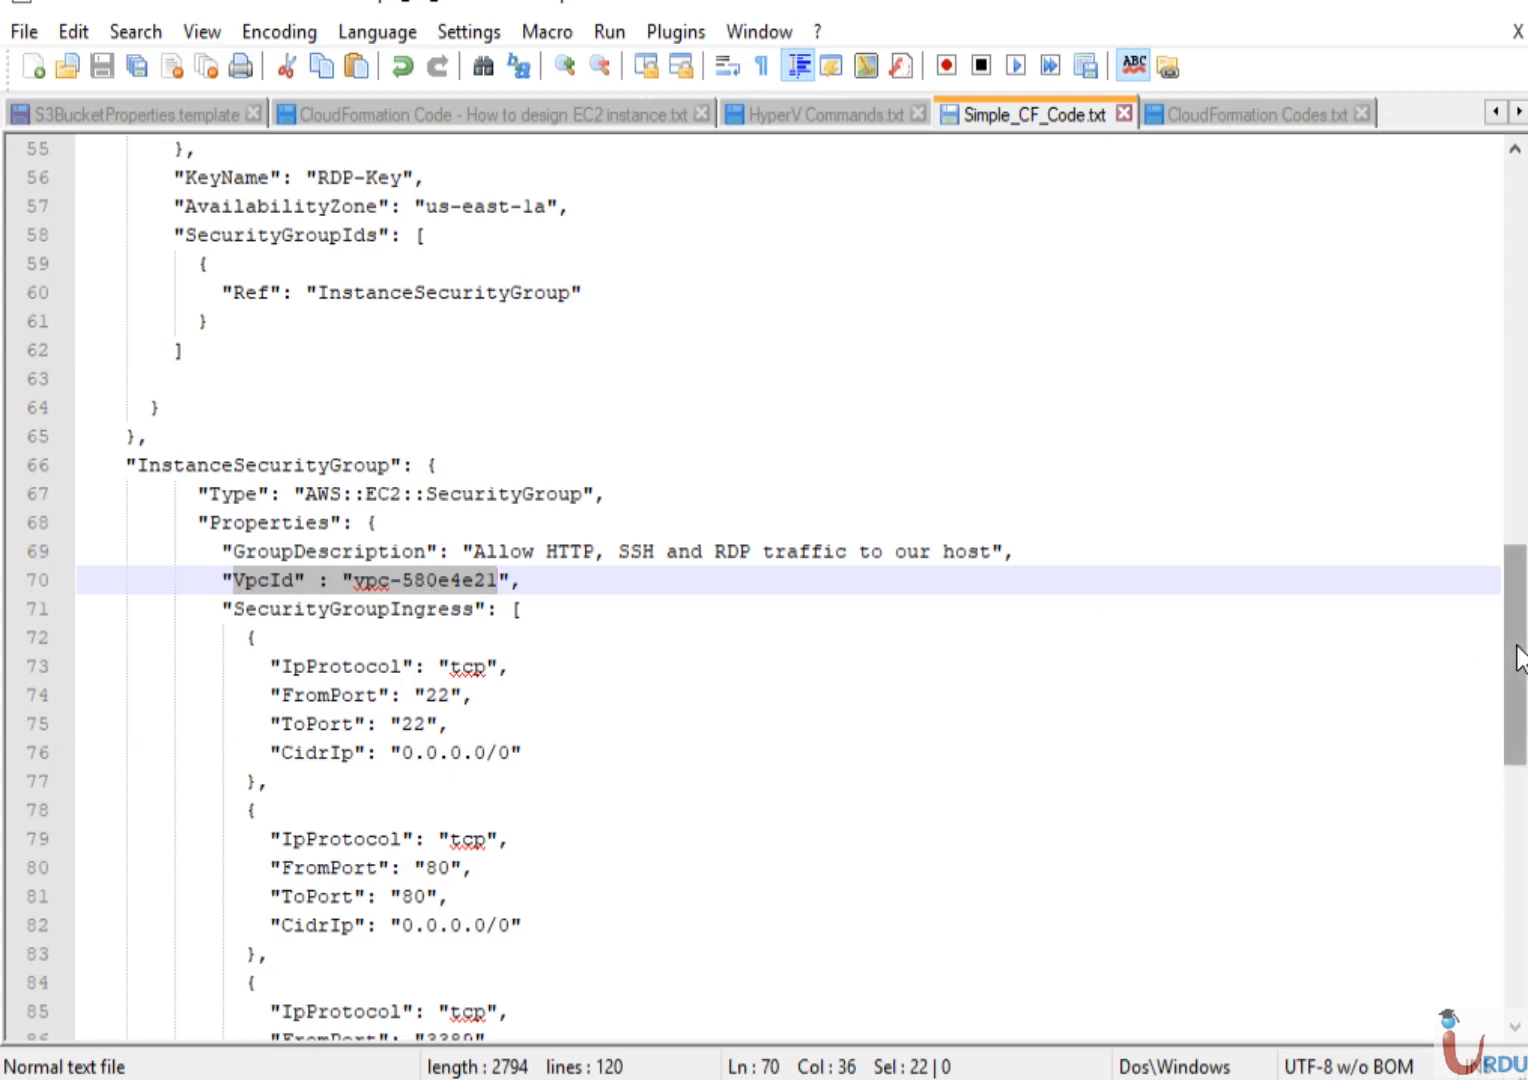
Examine the security group's SecurityGroupIngress and SecurityGroupEgress properties, highlighting both names and the first ingress rule's tcp IpProtocol entry
left_click_drag(1518, 660, 1520, 702)
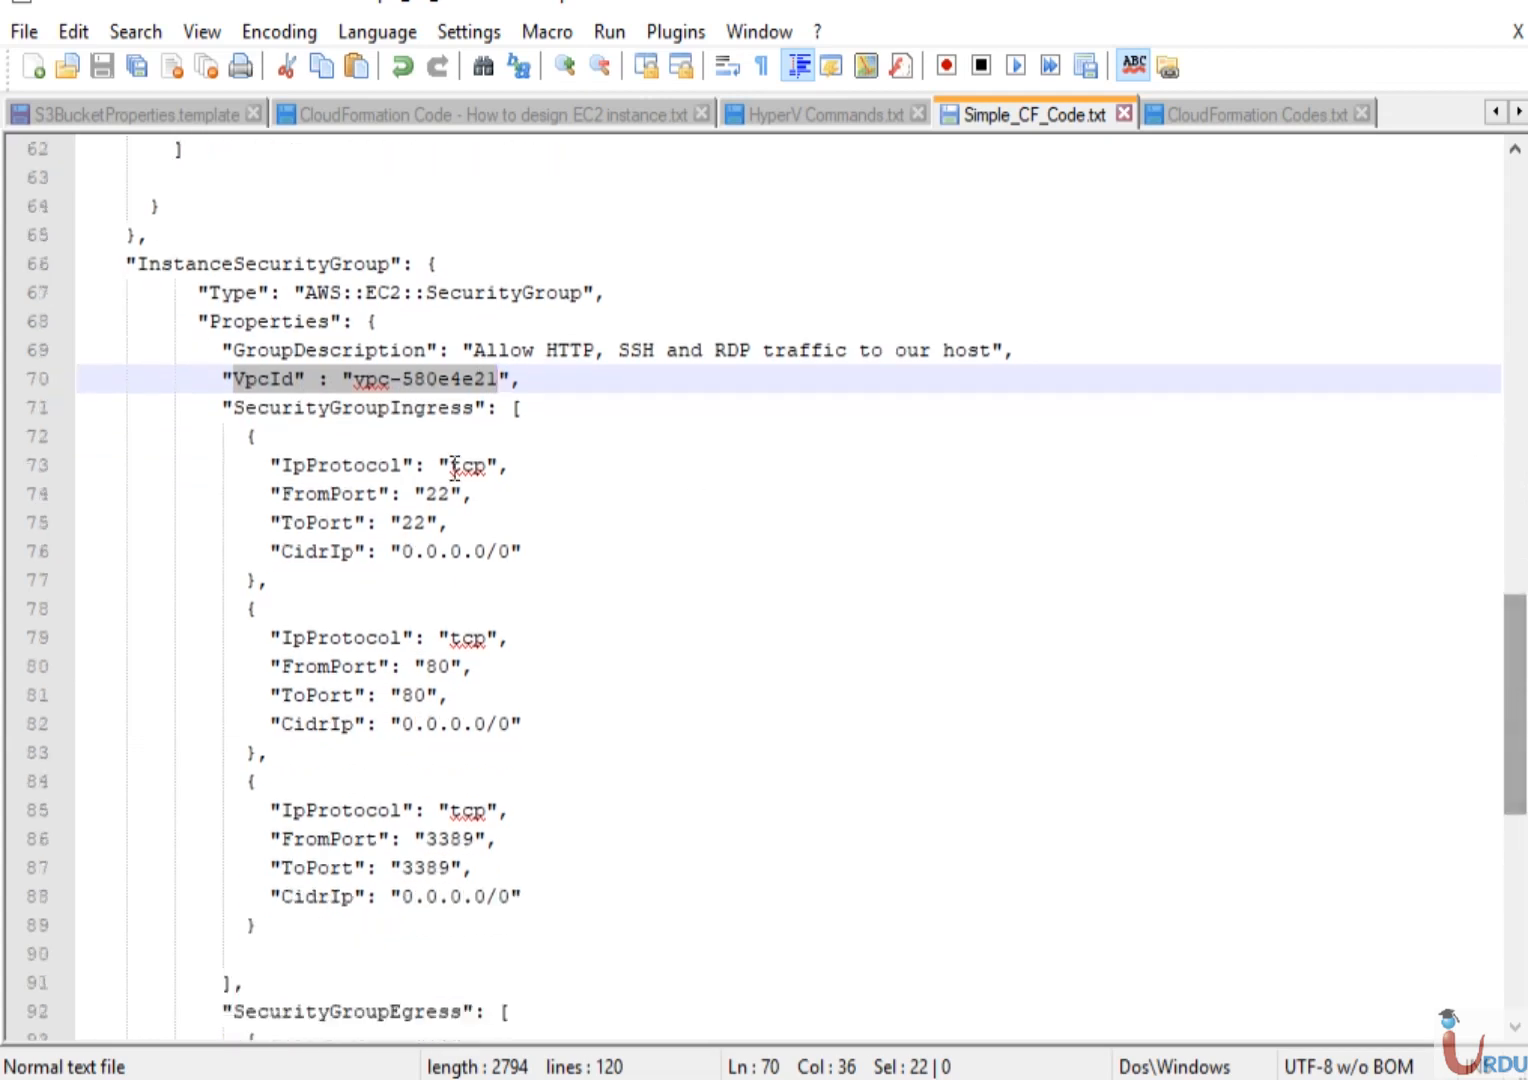
left_click_drag(233, 407, 481, 410)
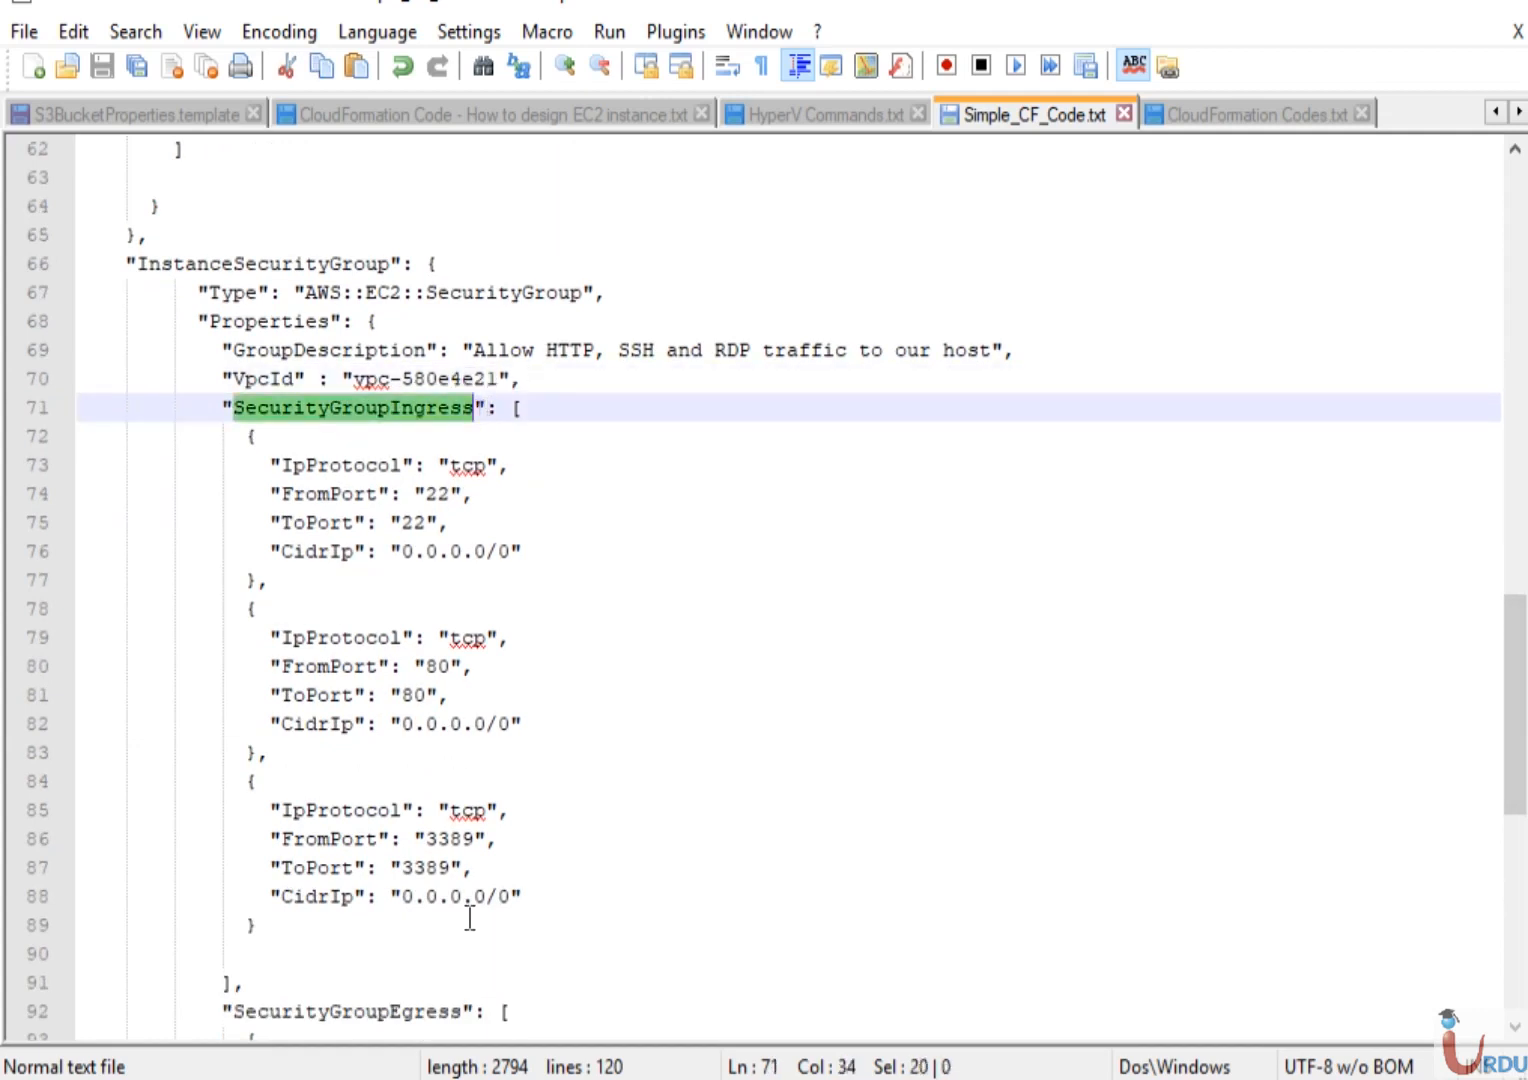
left_click_drag(466, 1013, 232, 1011)
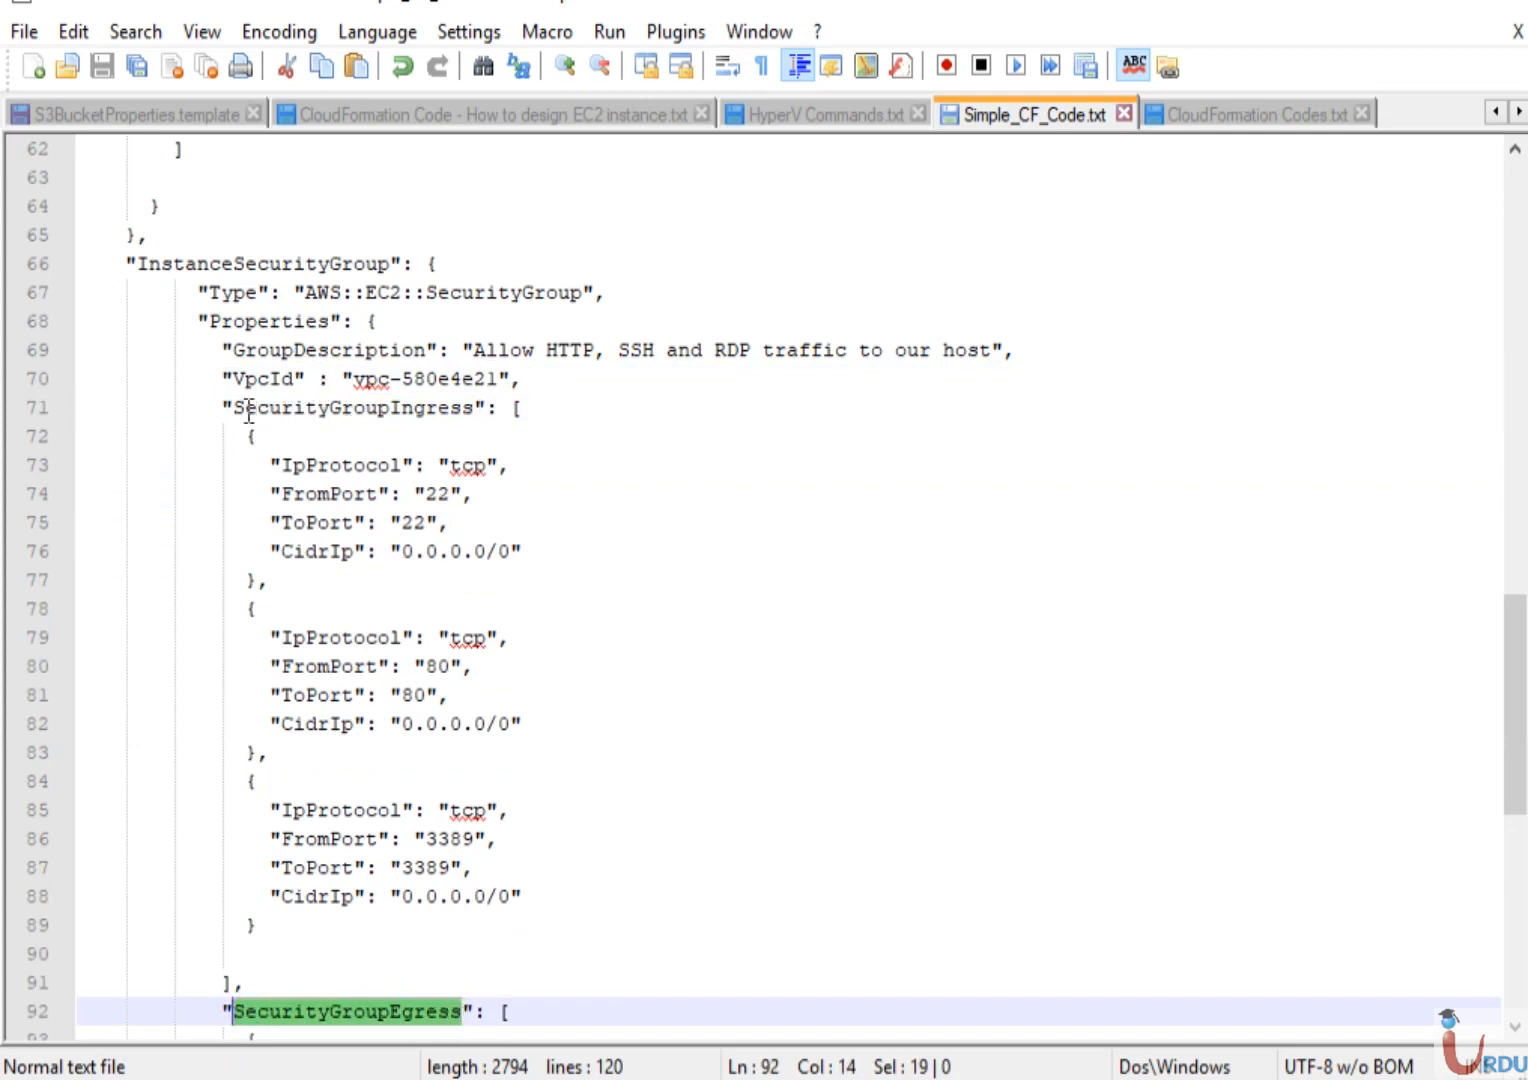
left_click_drag(235, 409, 487, 412)
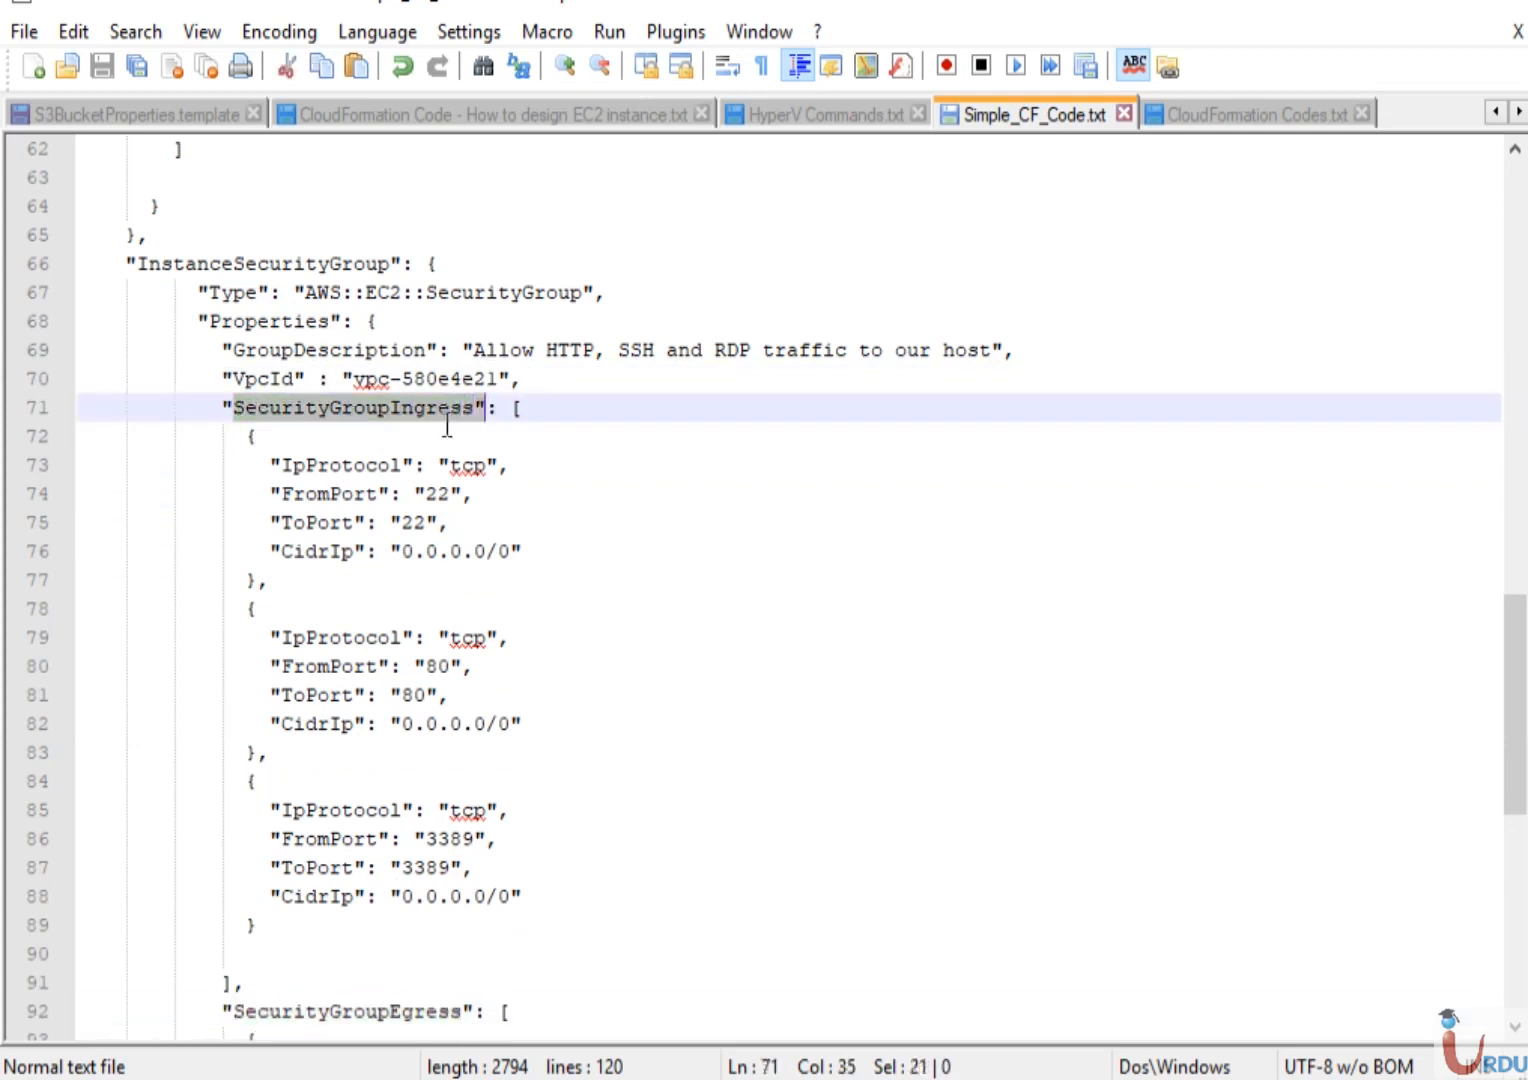
left_click_drag(283, 466, 488, 484)
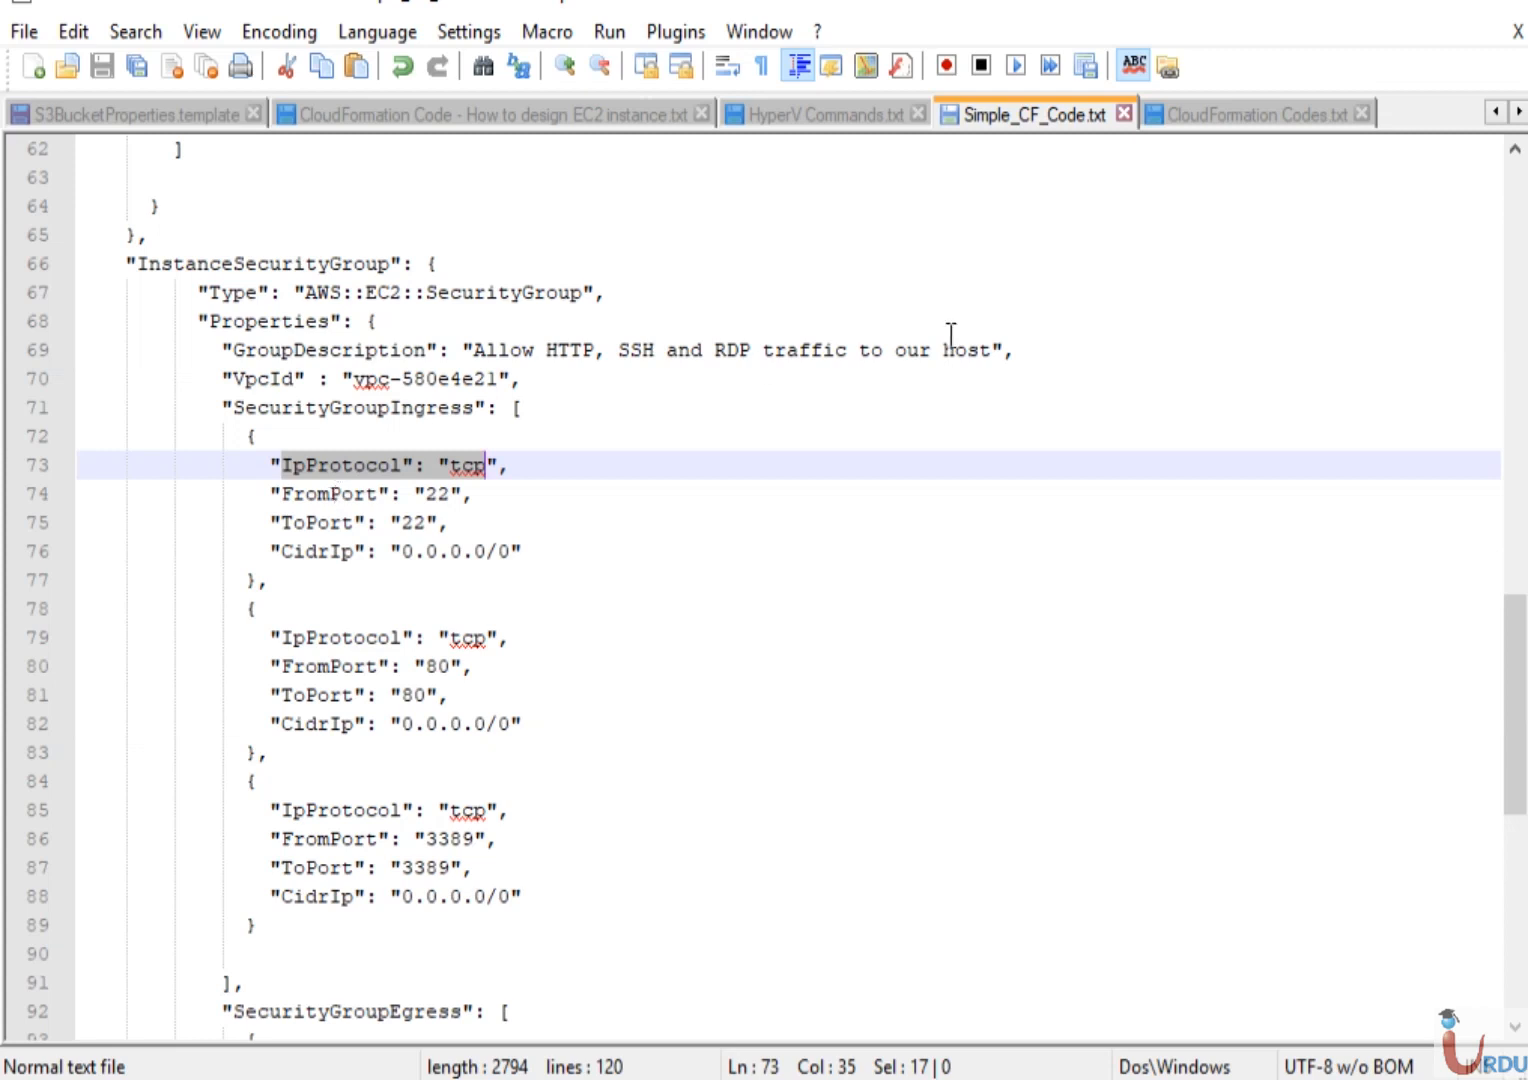
Highlight the EC2 Resource Properties documentation link in CloudFormation Codes.txt, and return to Simple_CF_Code.txt
left_click(1258, 112)
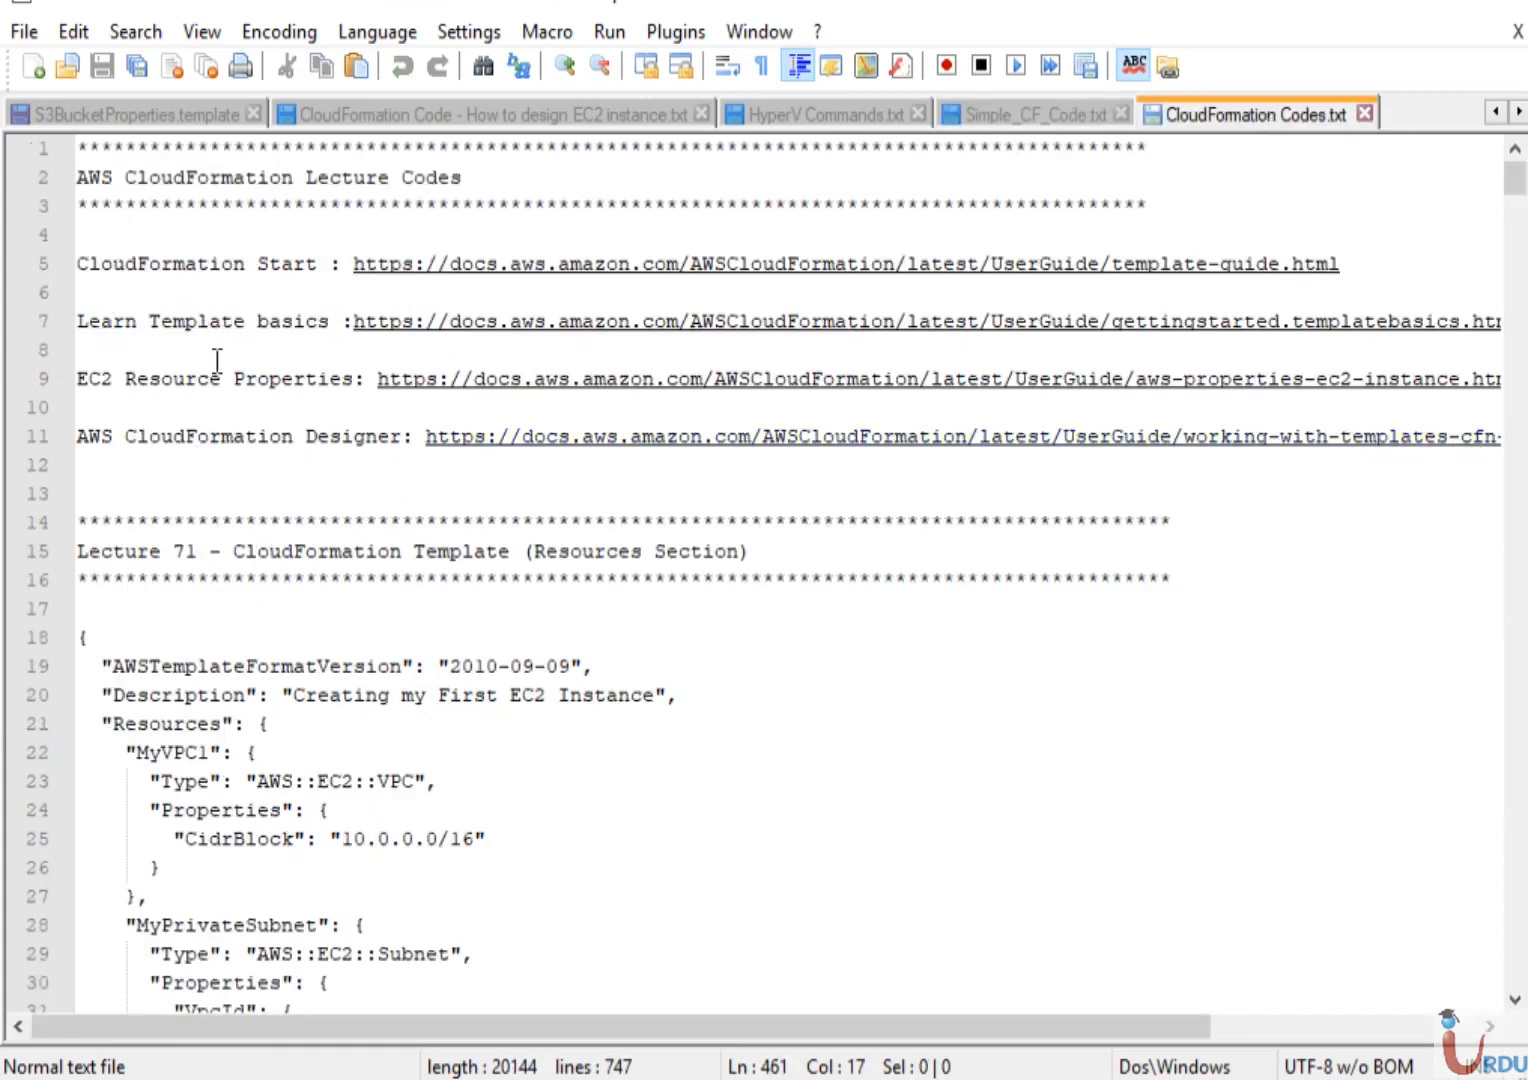
left_click_drag(125, 372, 671, 370)
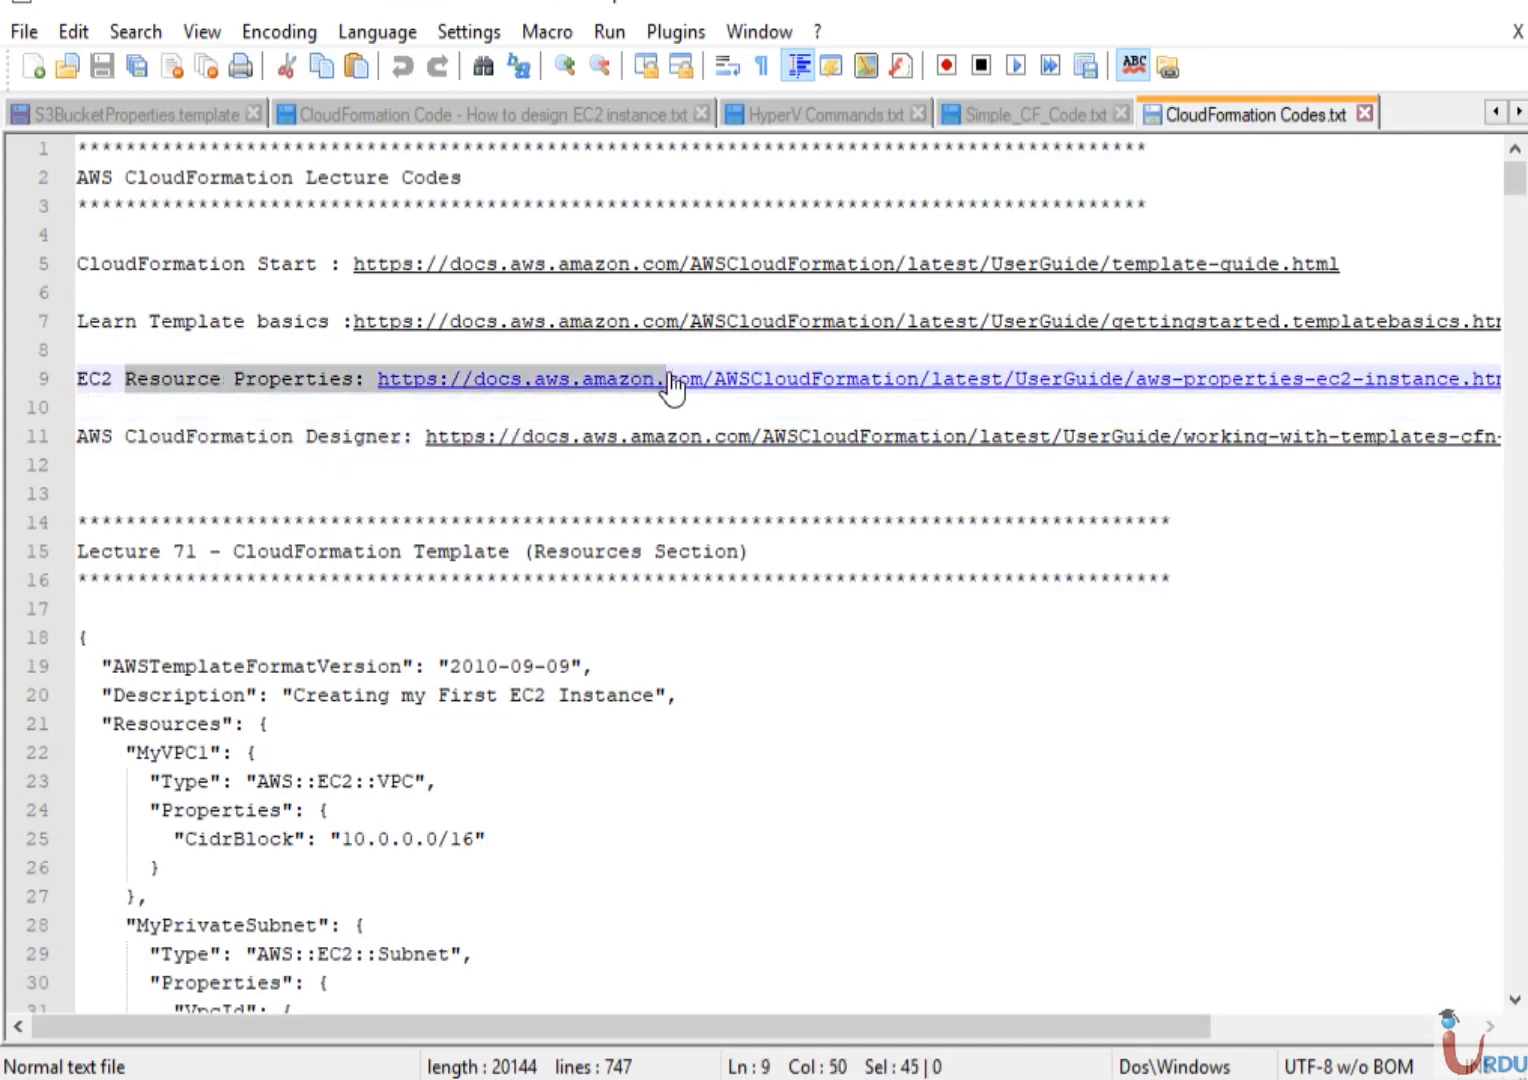
left_click(1100, 495)
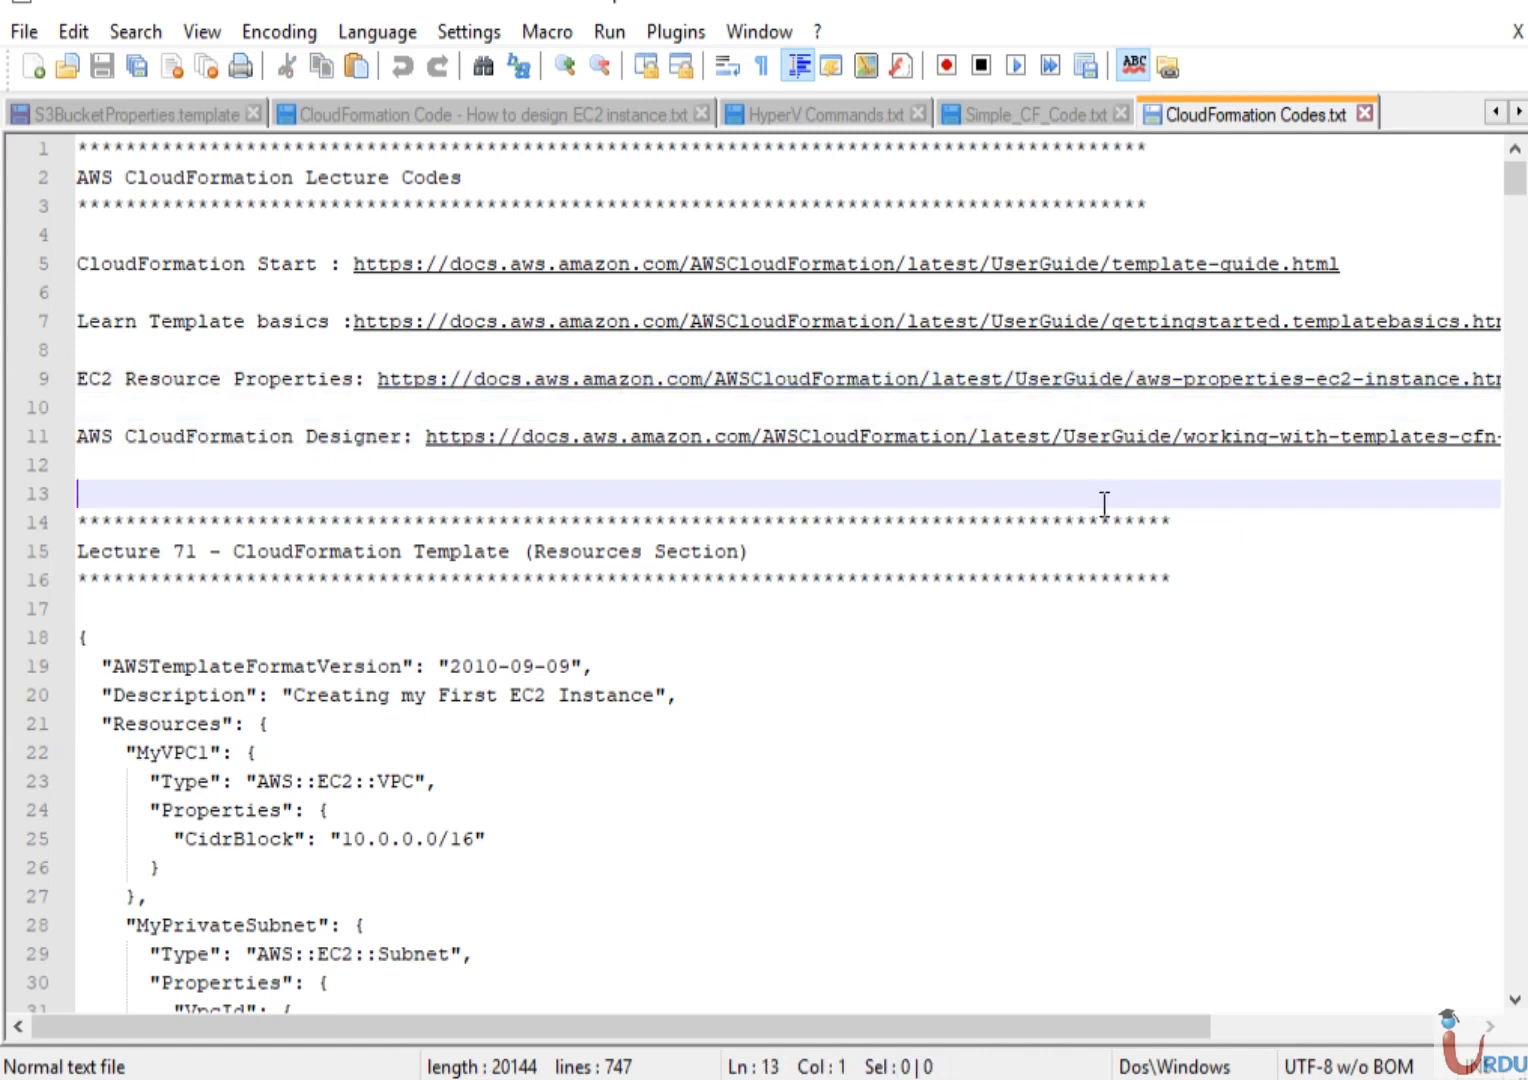
left_click(1004, 118)
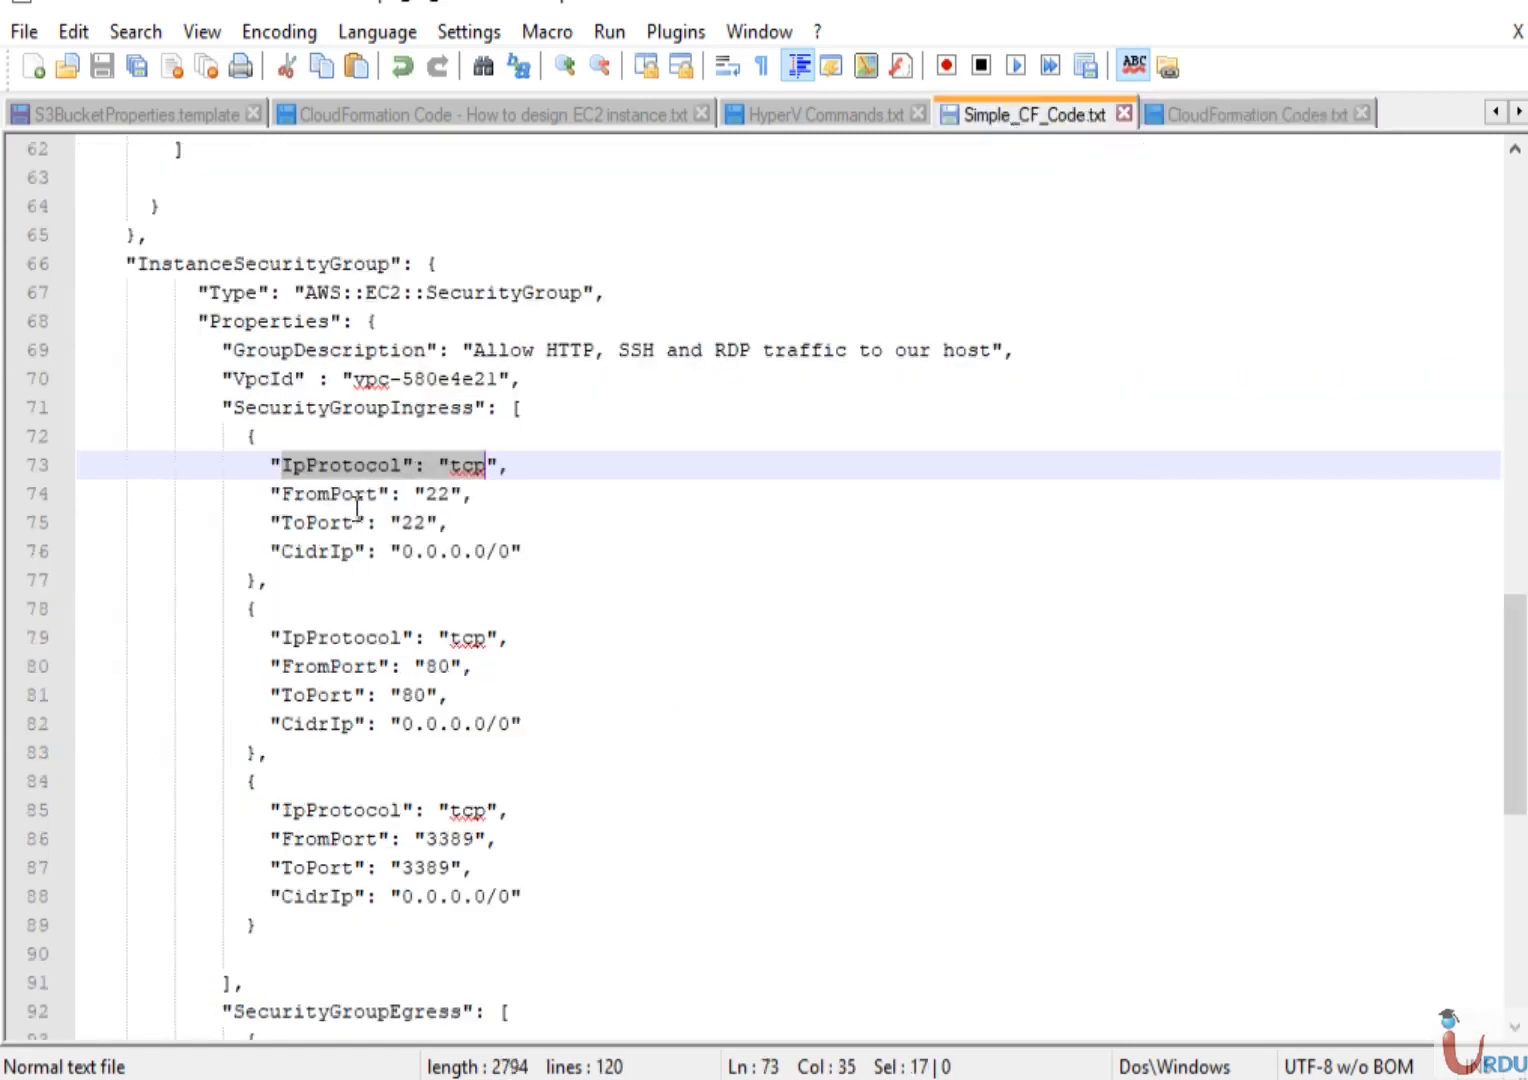
Examine the port 22 ingress rule, highlighting its IpProtocol and CidrIp entries and checking its FromPort value
left_click(341, 467)
left_click_drag(281, 467, 488, 465)
left_click(281, 552)
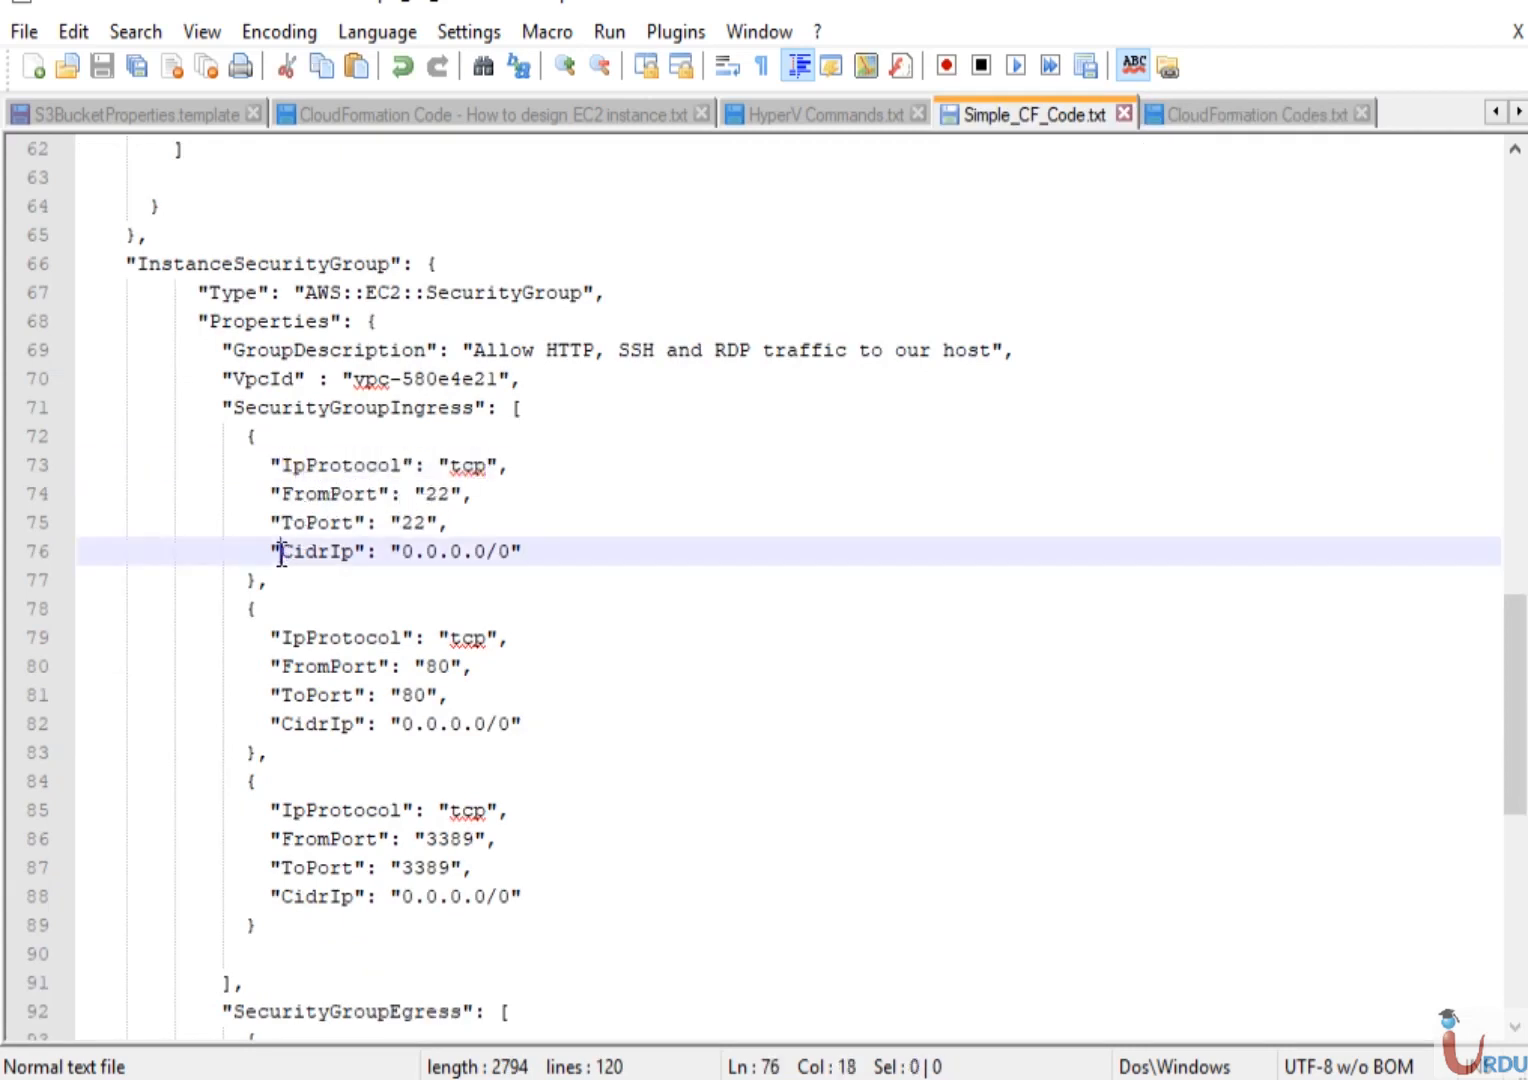
left_click_drag(281, 552, 518, 558)
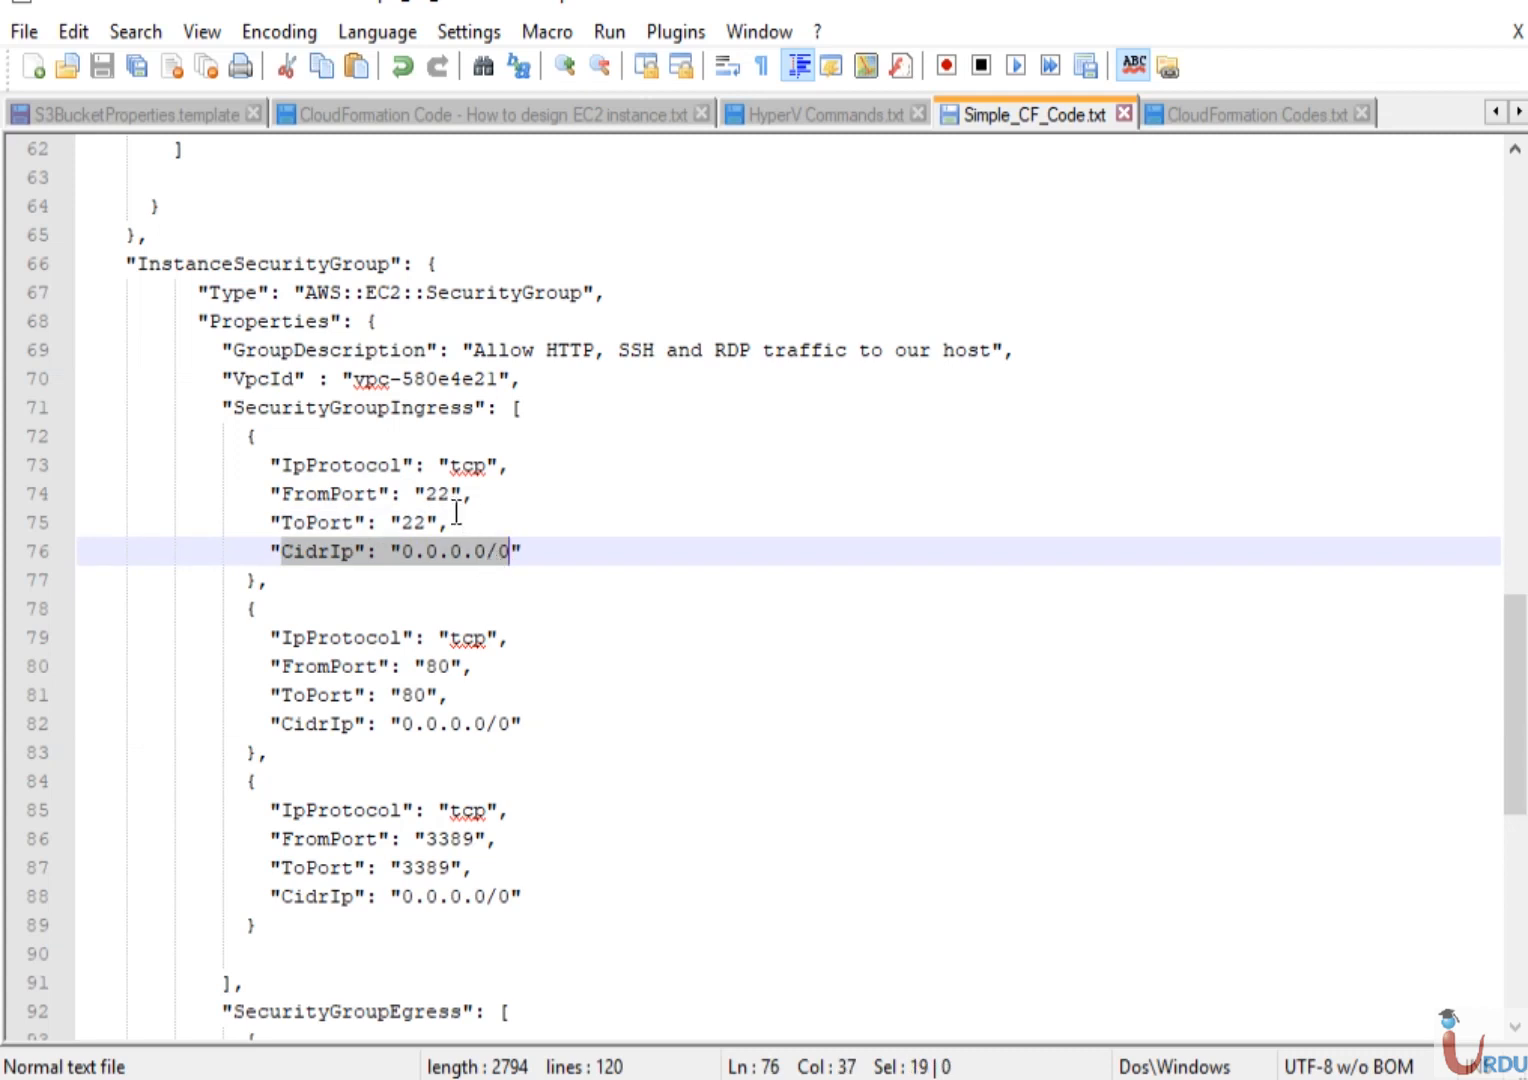
left_click(421, 494)
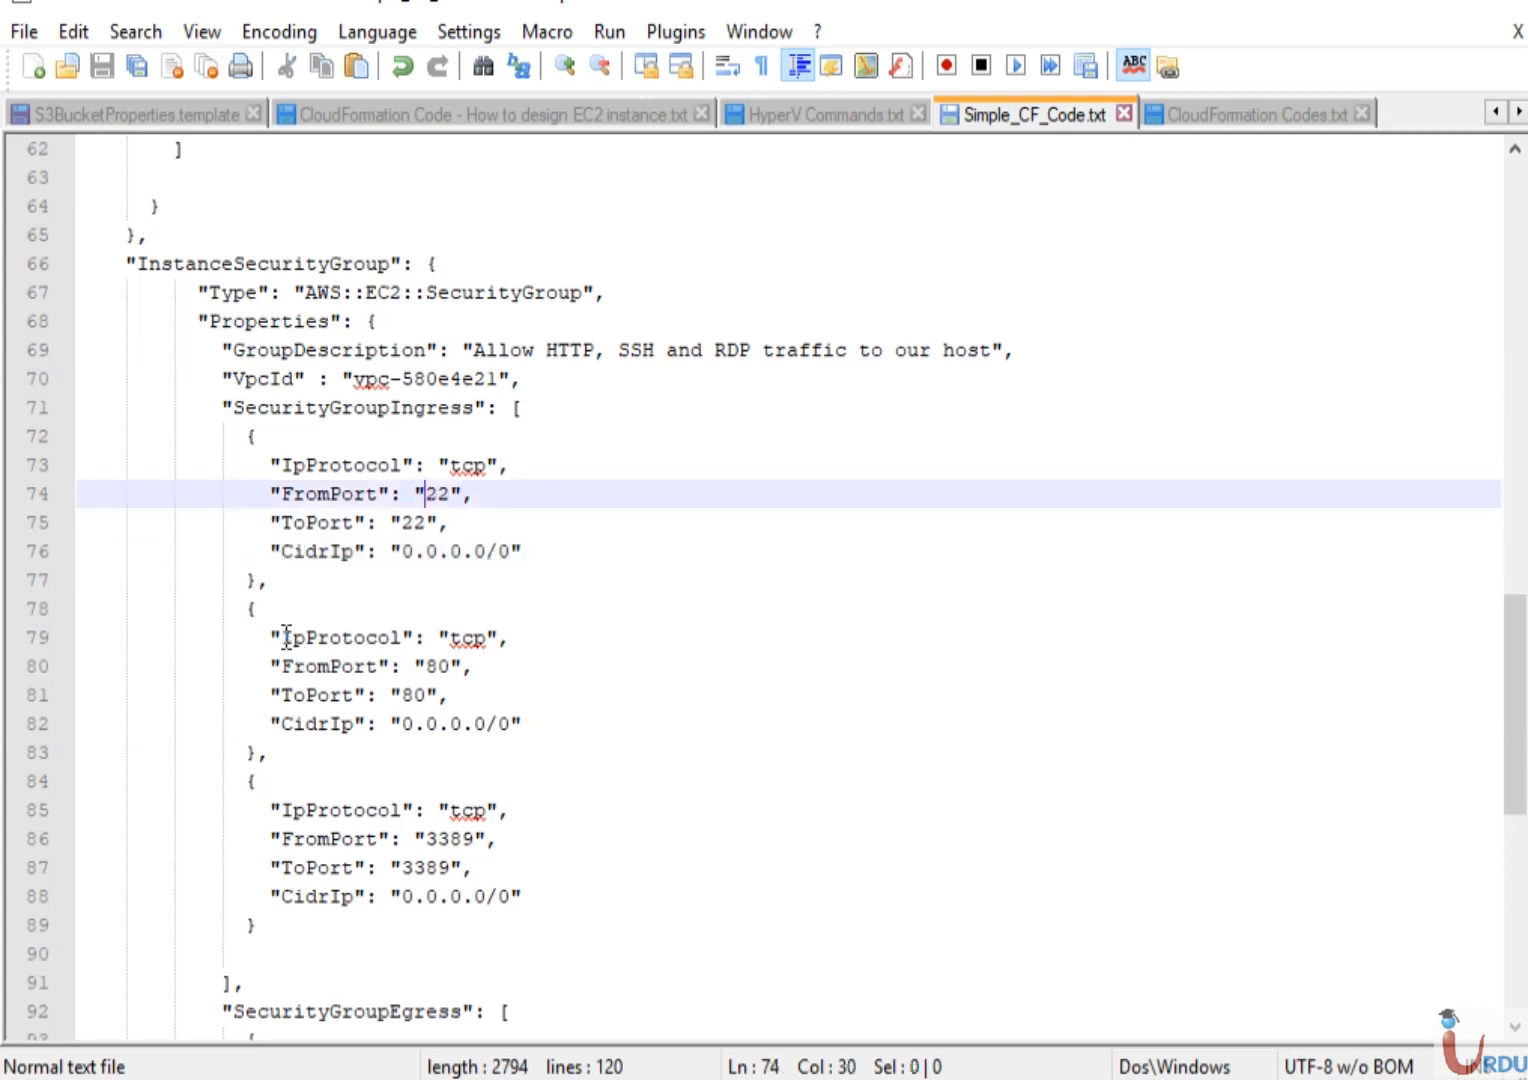
Examine the port 80 and port 3389 ingress rules, highlighting their protocol and port entries
left_click_drag(285, 637, 497, 632)
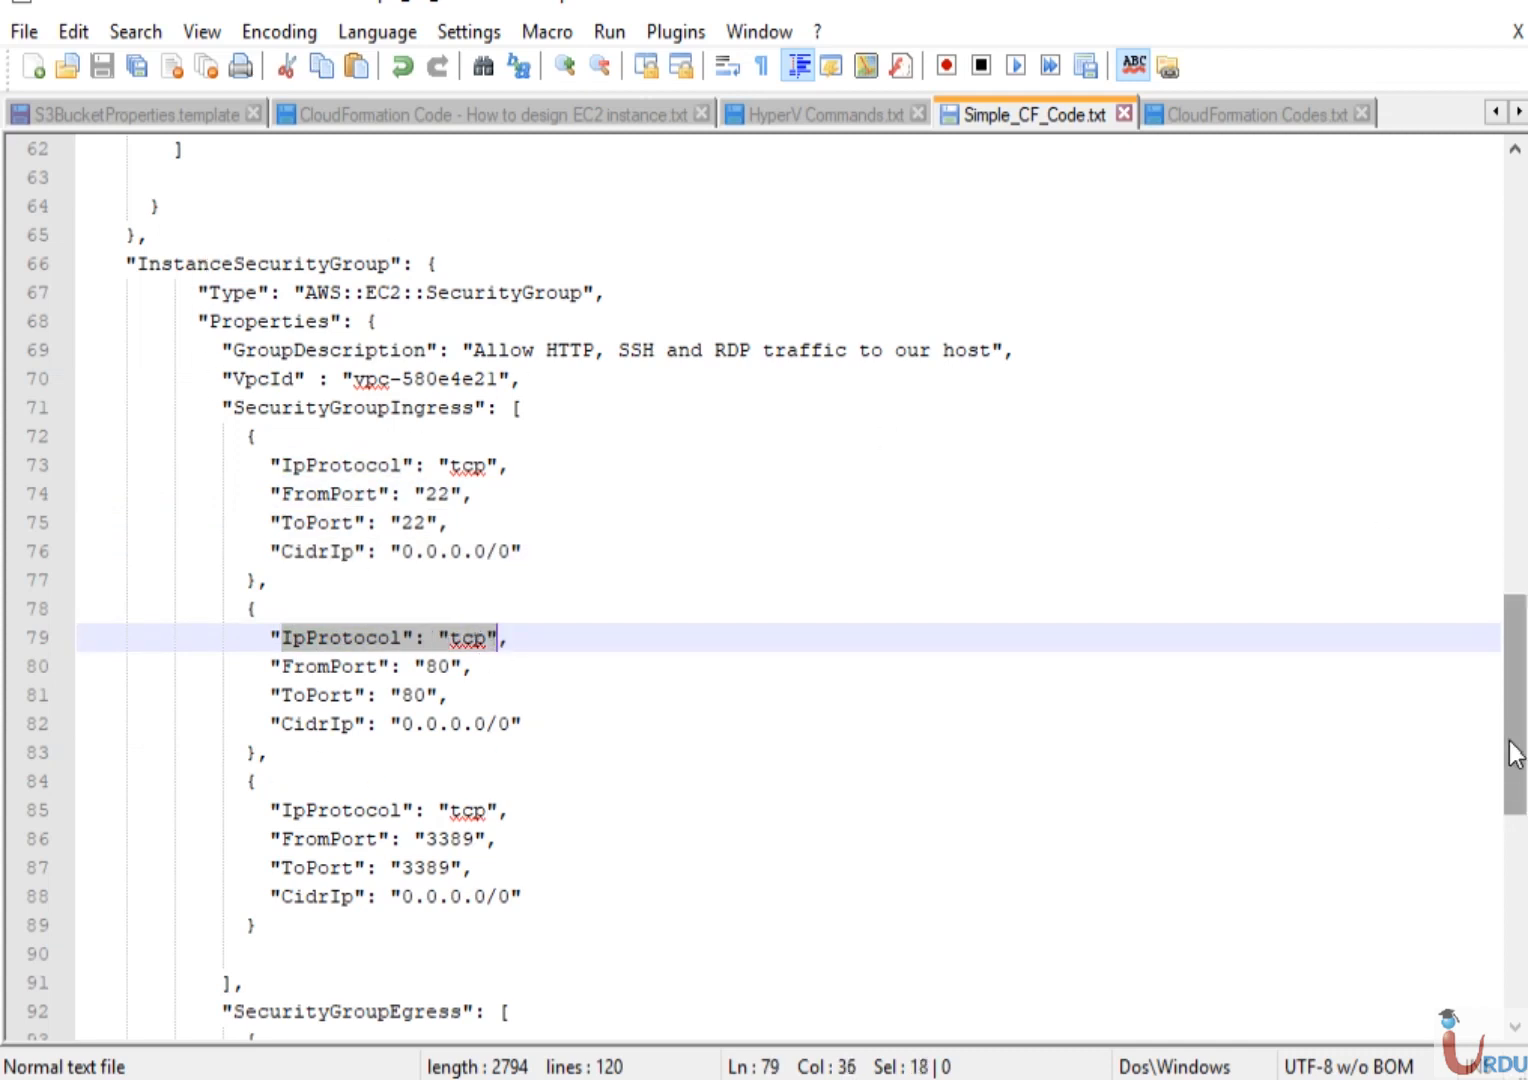
left_click_drag(1516, 755, 1518, 805)
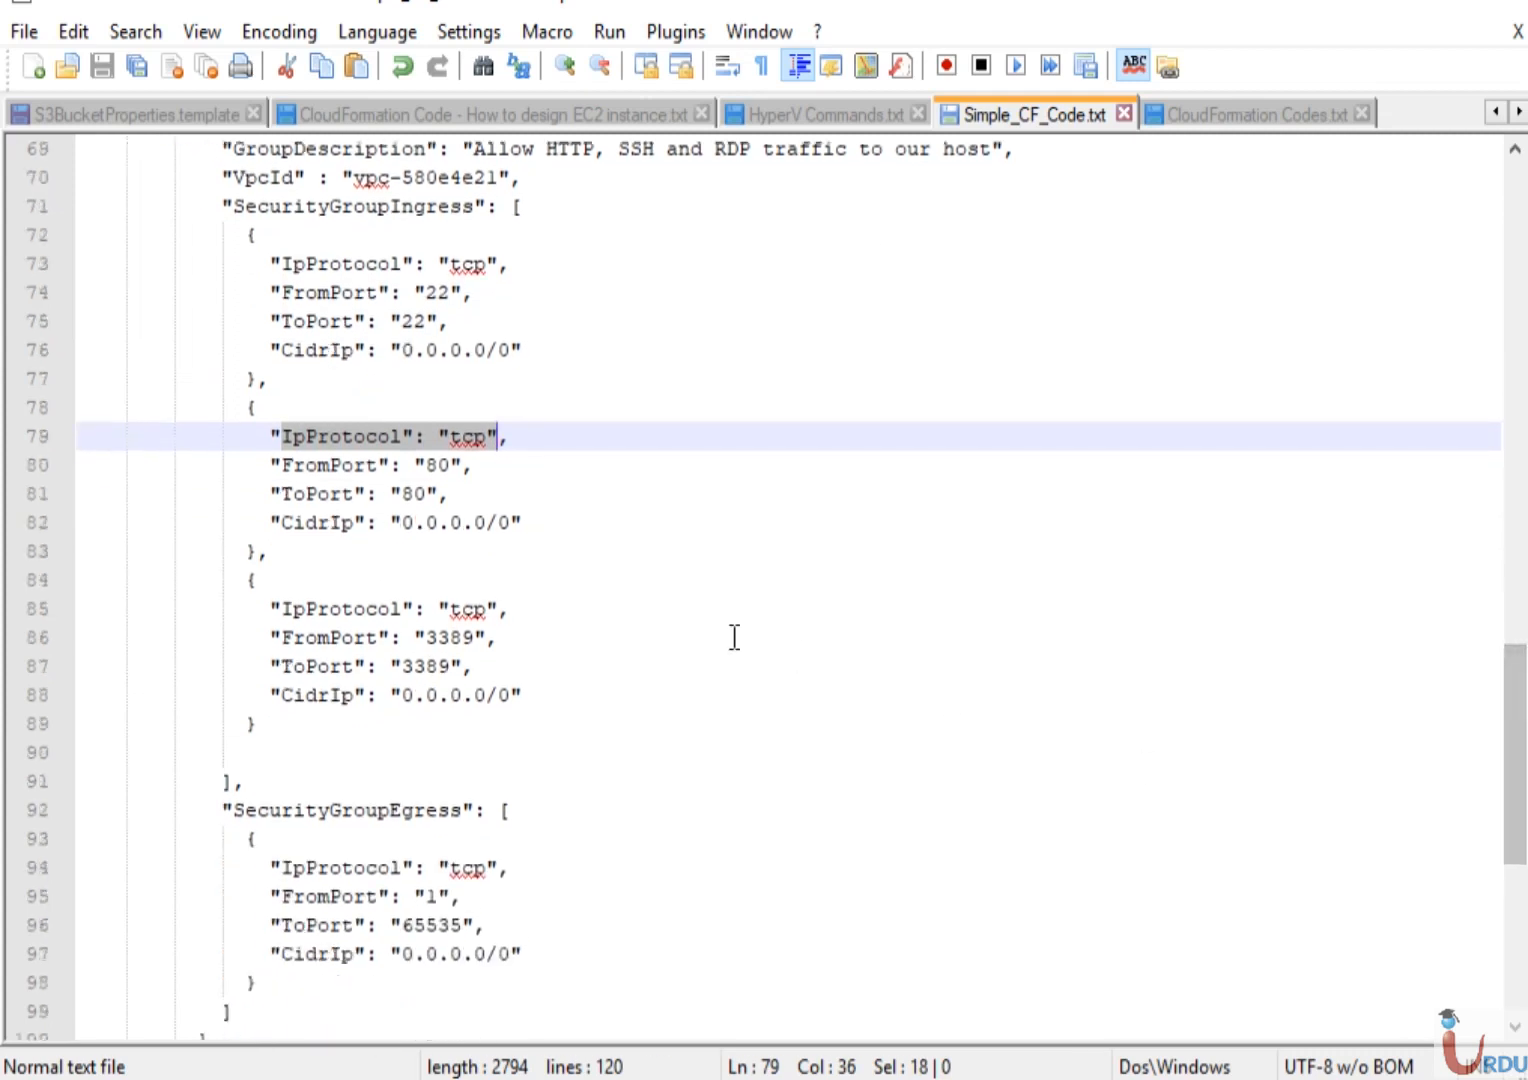
left_click_drag(454, 457, 403, 464)
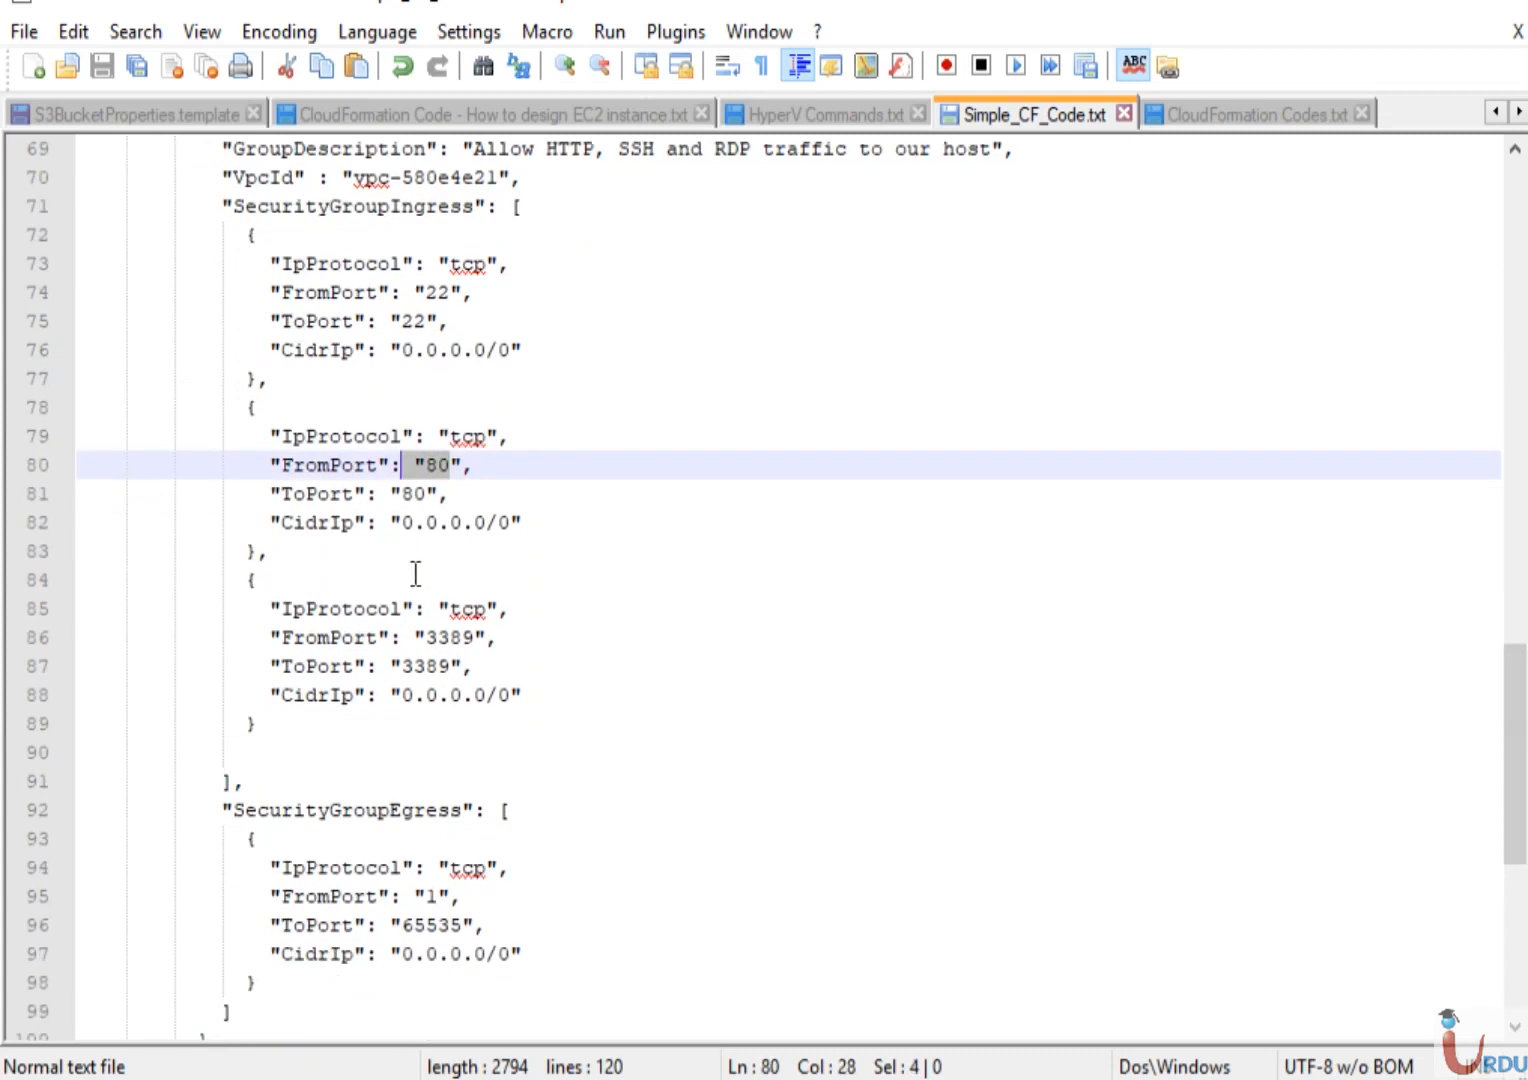
left_click_drag(452, 665, 258, 609)
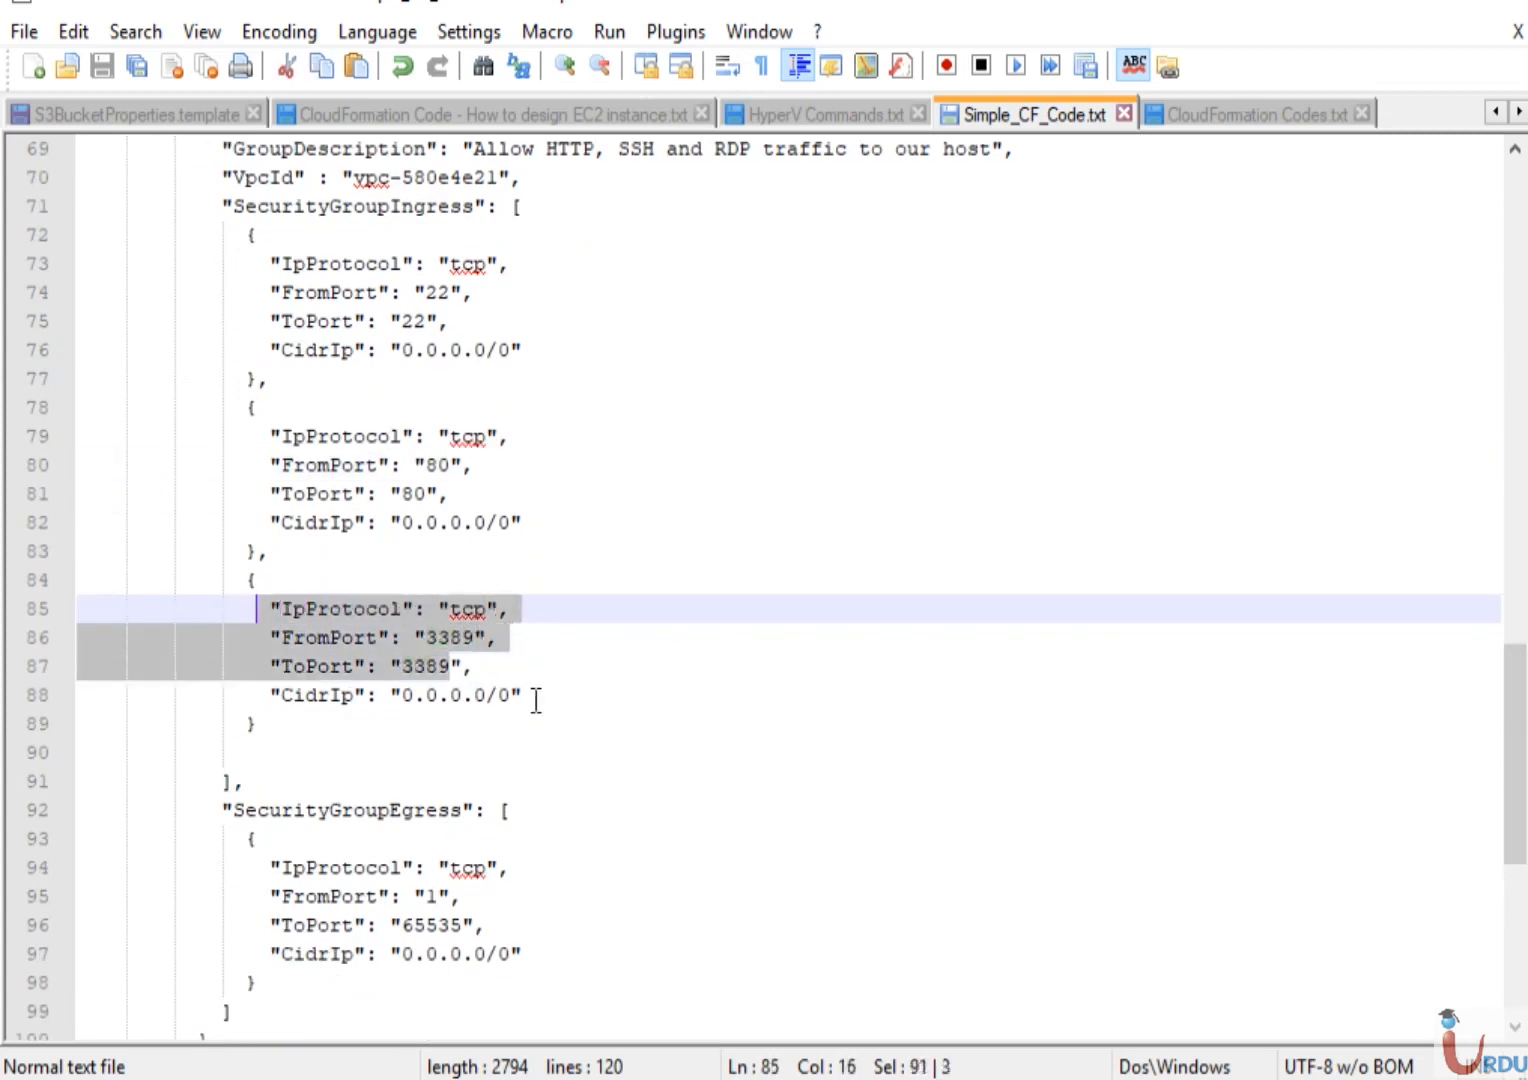
left_click_drag(535, 699, 360, 706)
Examine the SecurityGroupEgress rule and highlight its CidrIp value
left_click(405, 811)
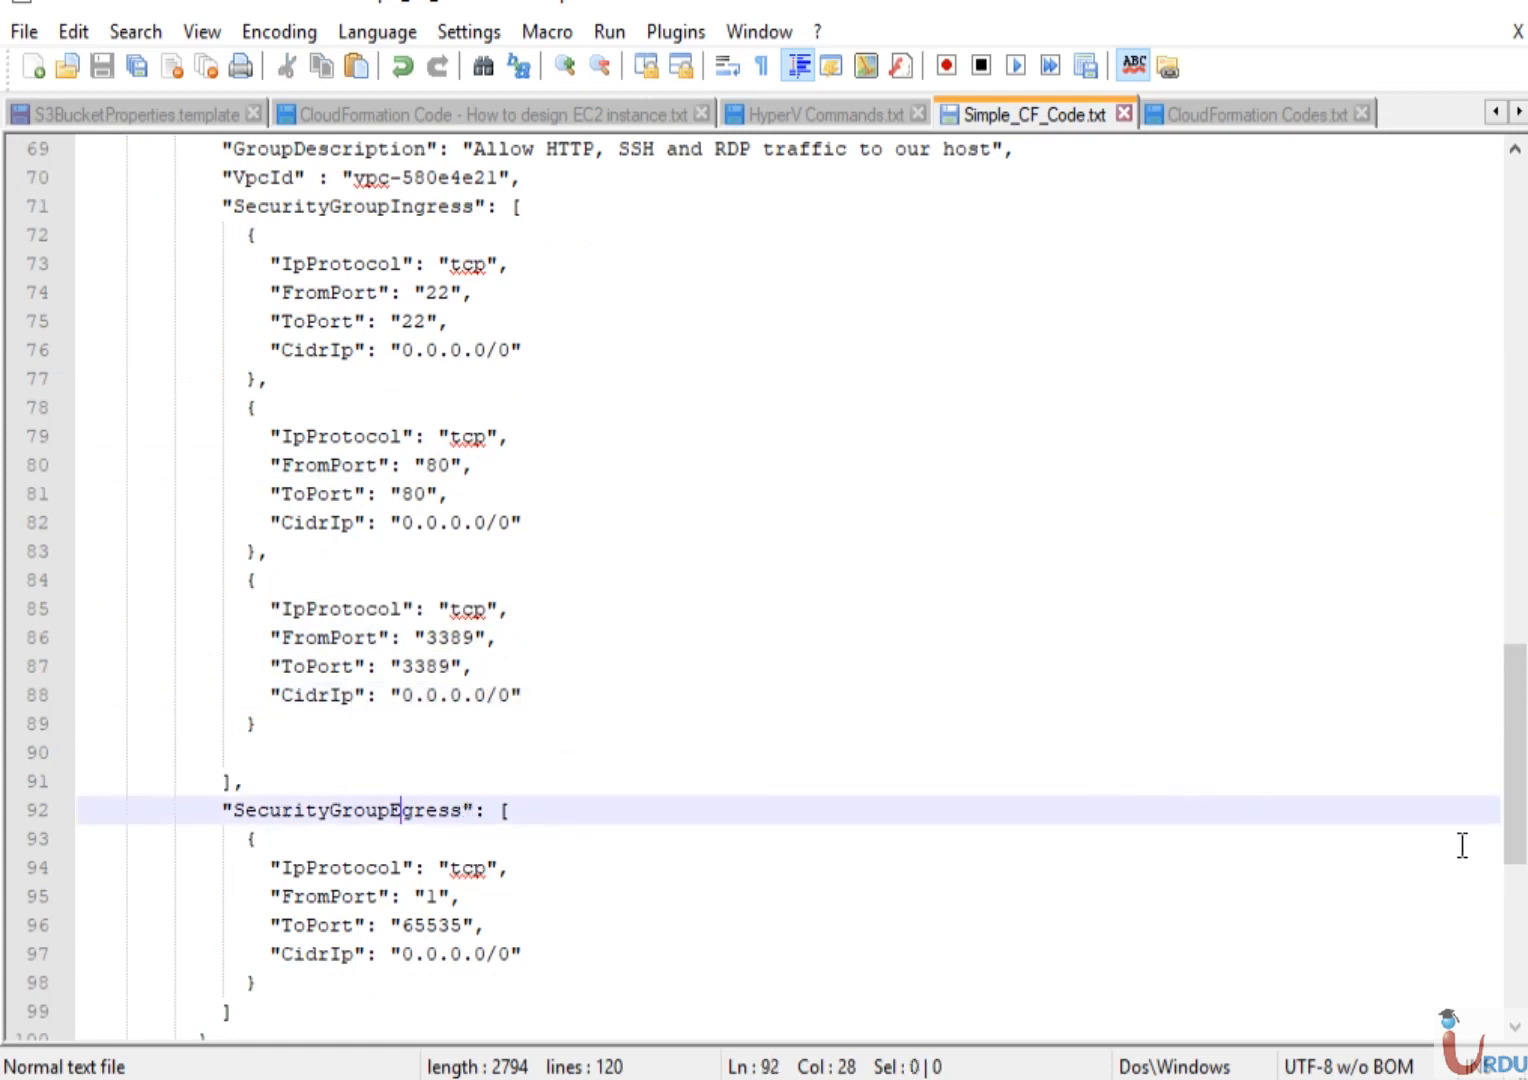
left_click_drag(1512, 840, 1518, 896)
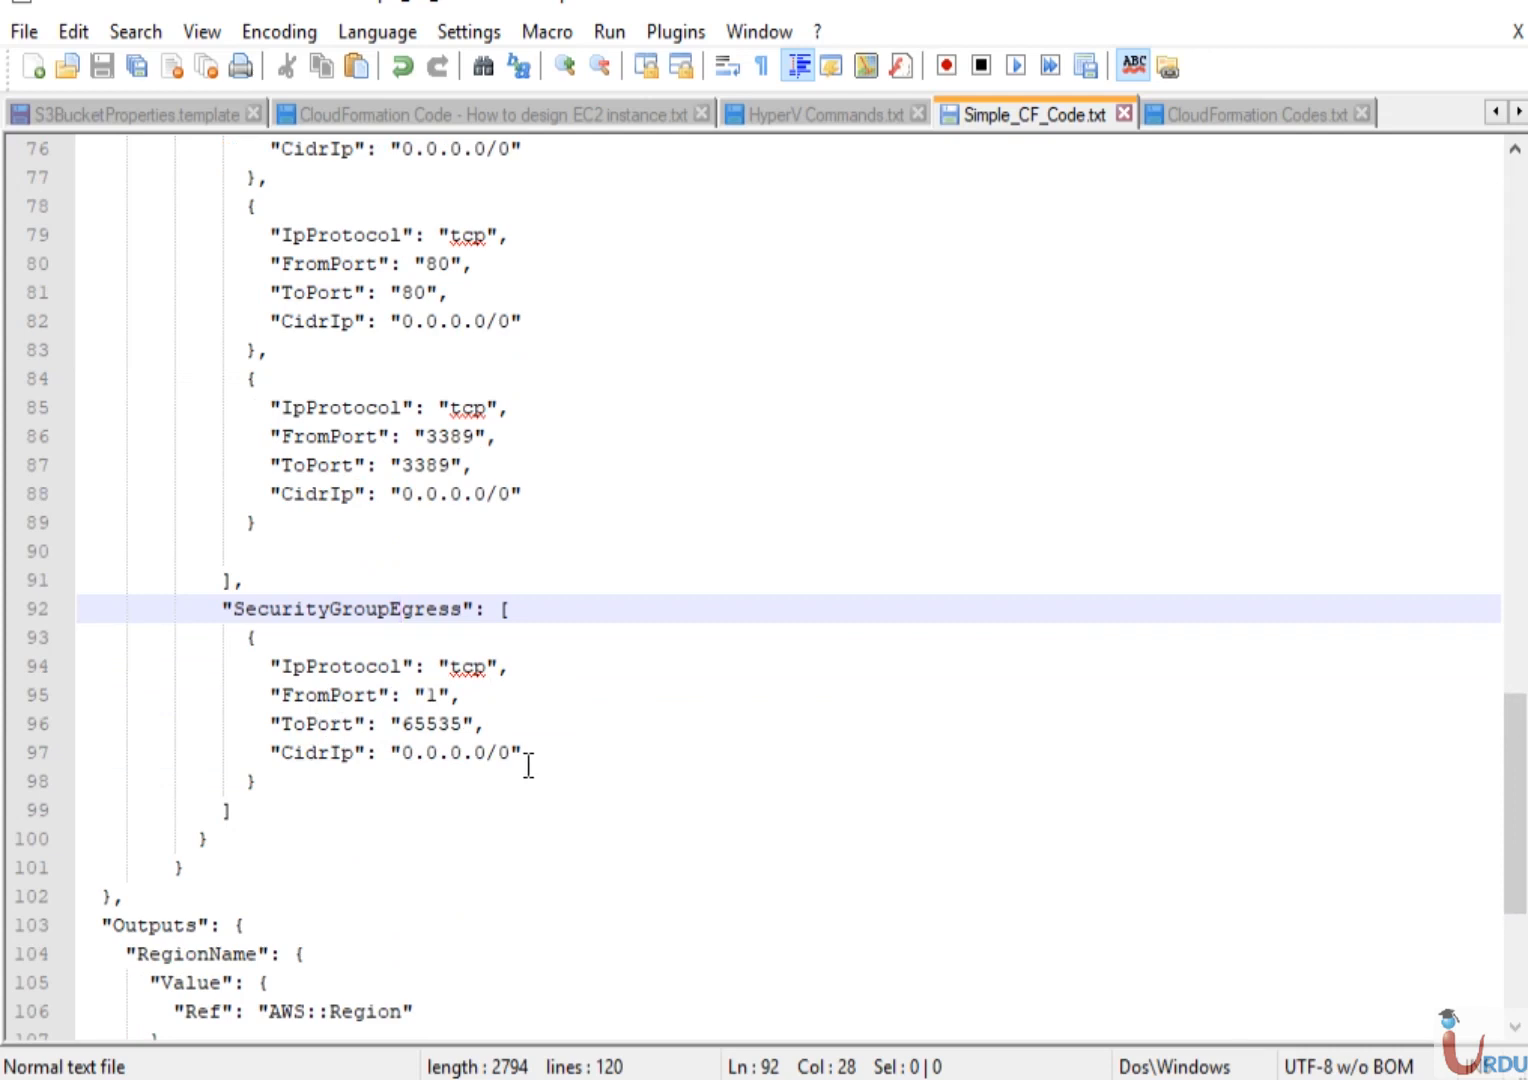
left_click_drag(528, 766, 366, 748)
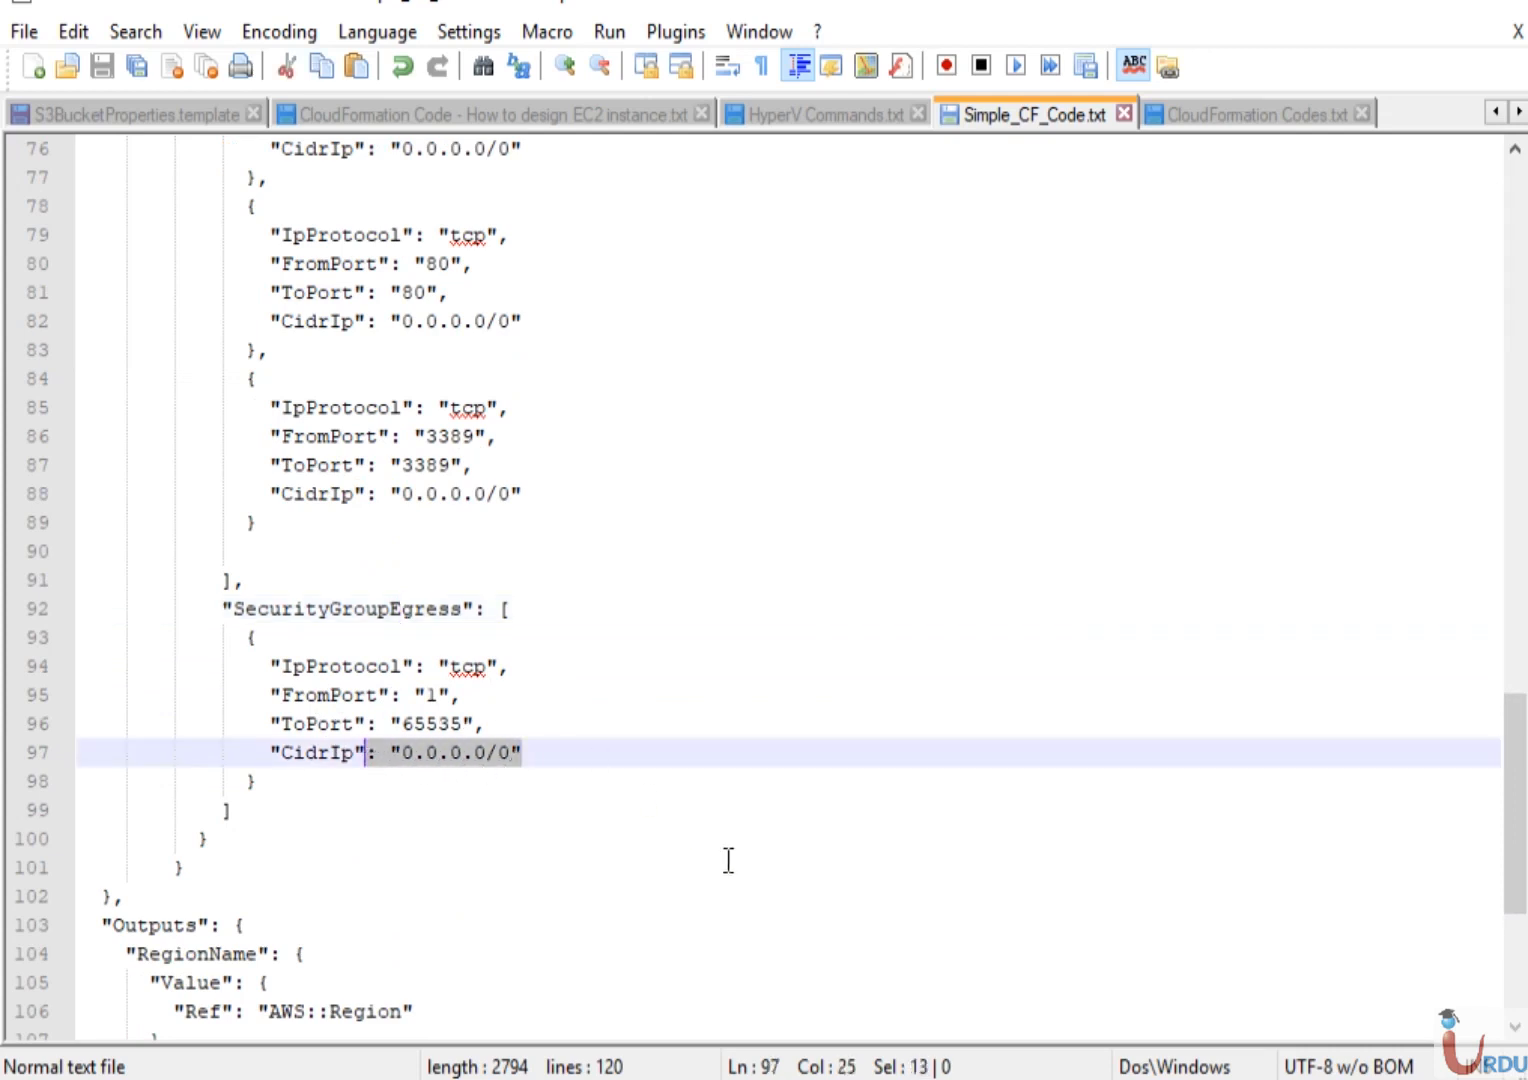
Examine the Outputs section, highlighting the AWS::Region reference, MyEC2Instance, PublicIp and the description, and return to the template's beginning
left_click_drag(1514, 777, 1520, 897)
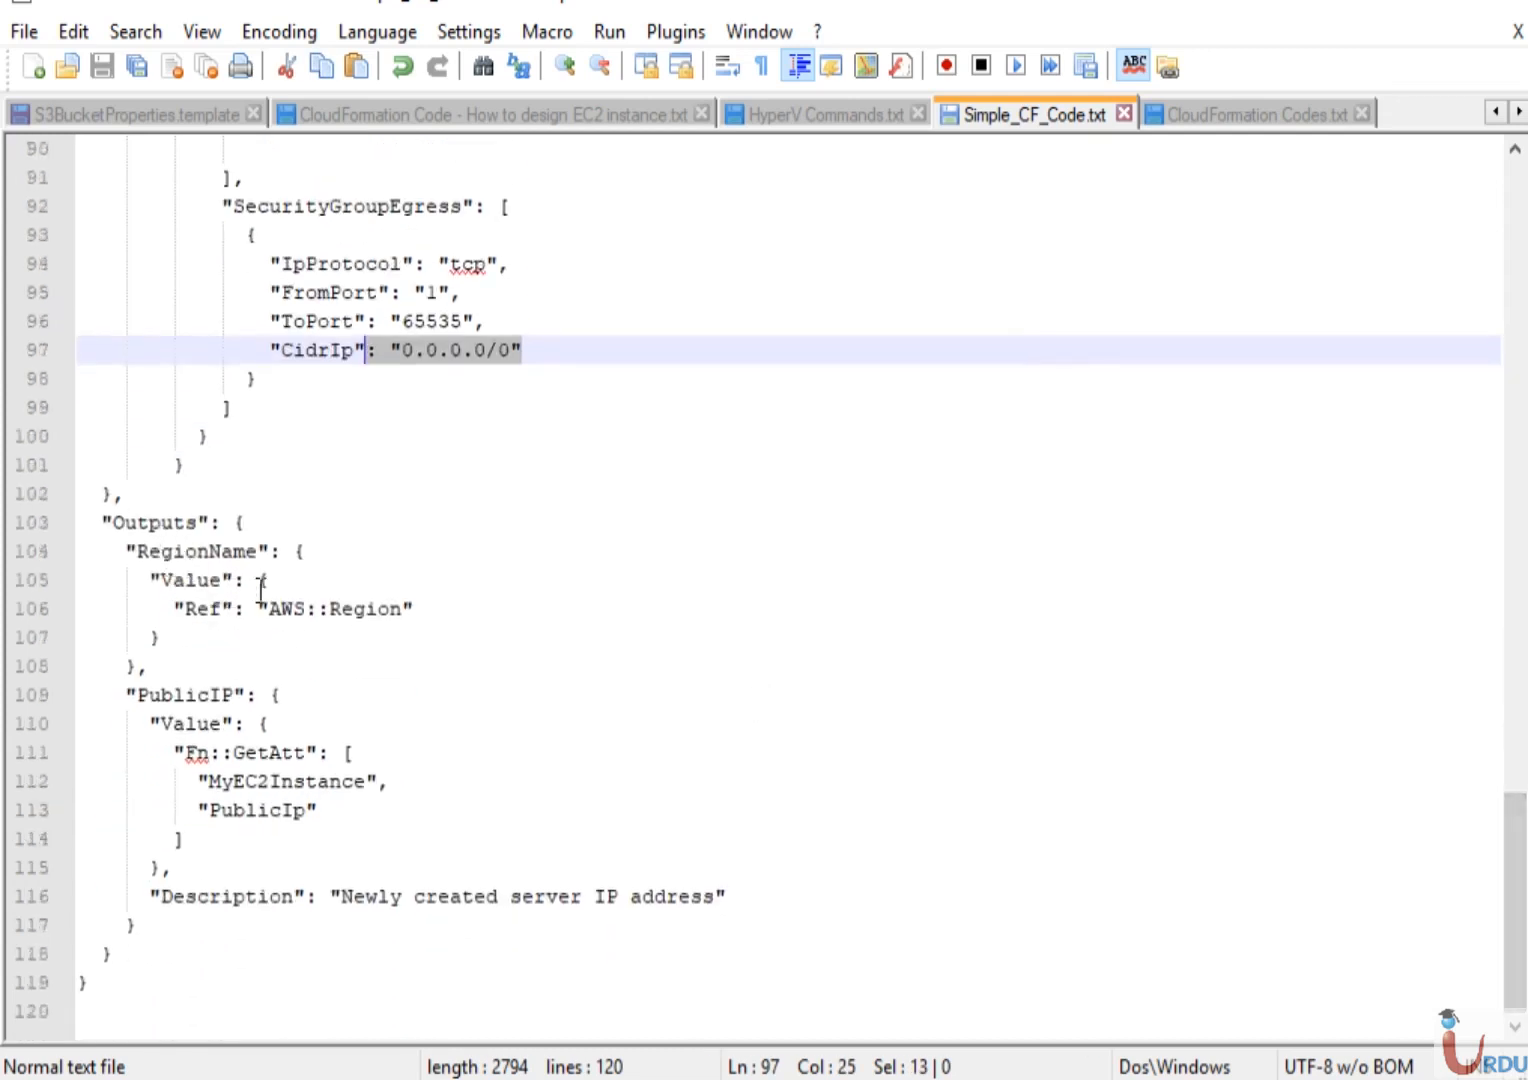
left_click_drag(404, 609, 180, 615)
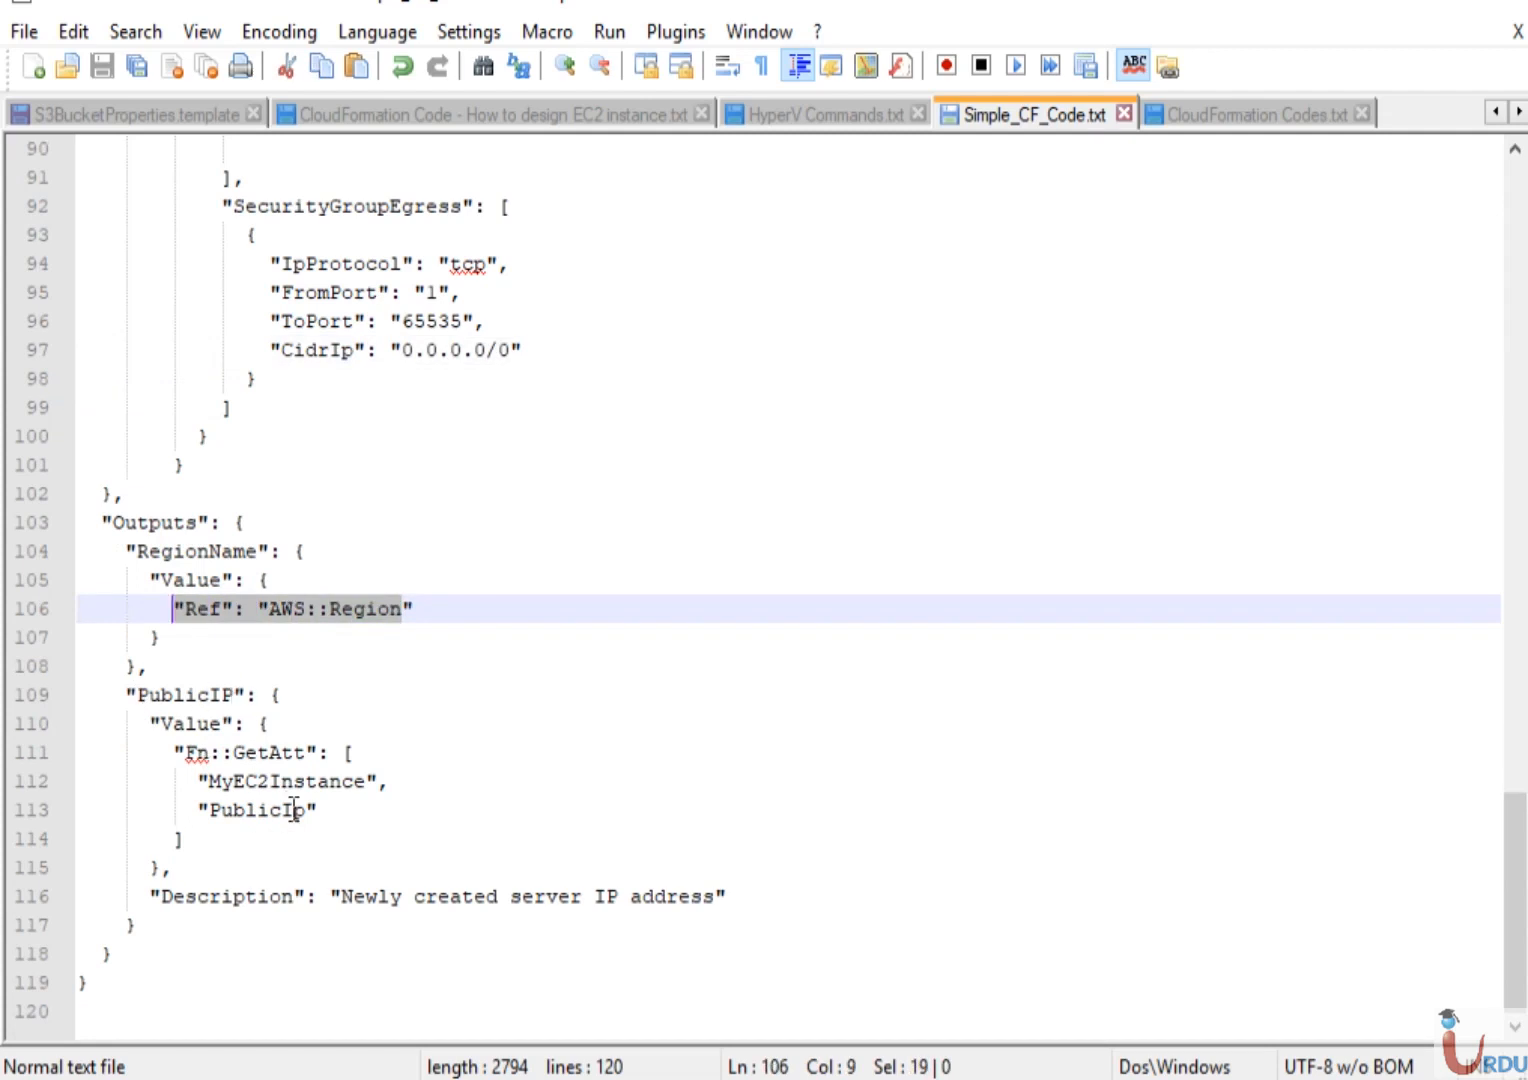
left_click_drag(369, 781, 212, 783)
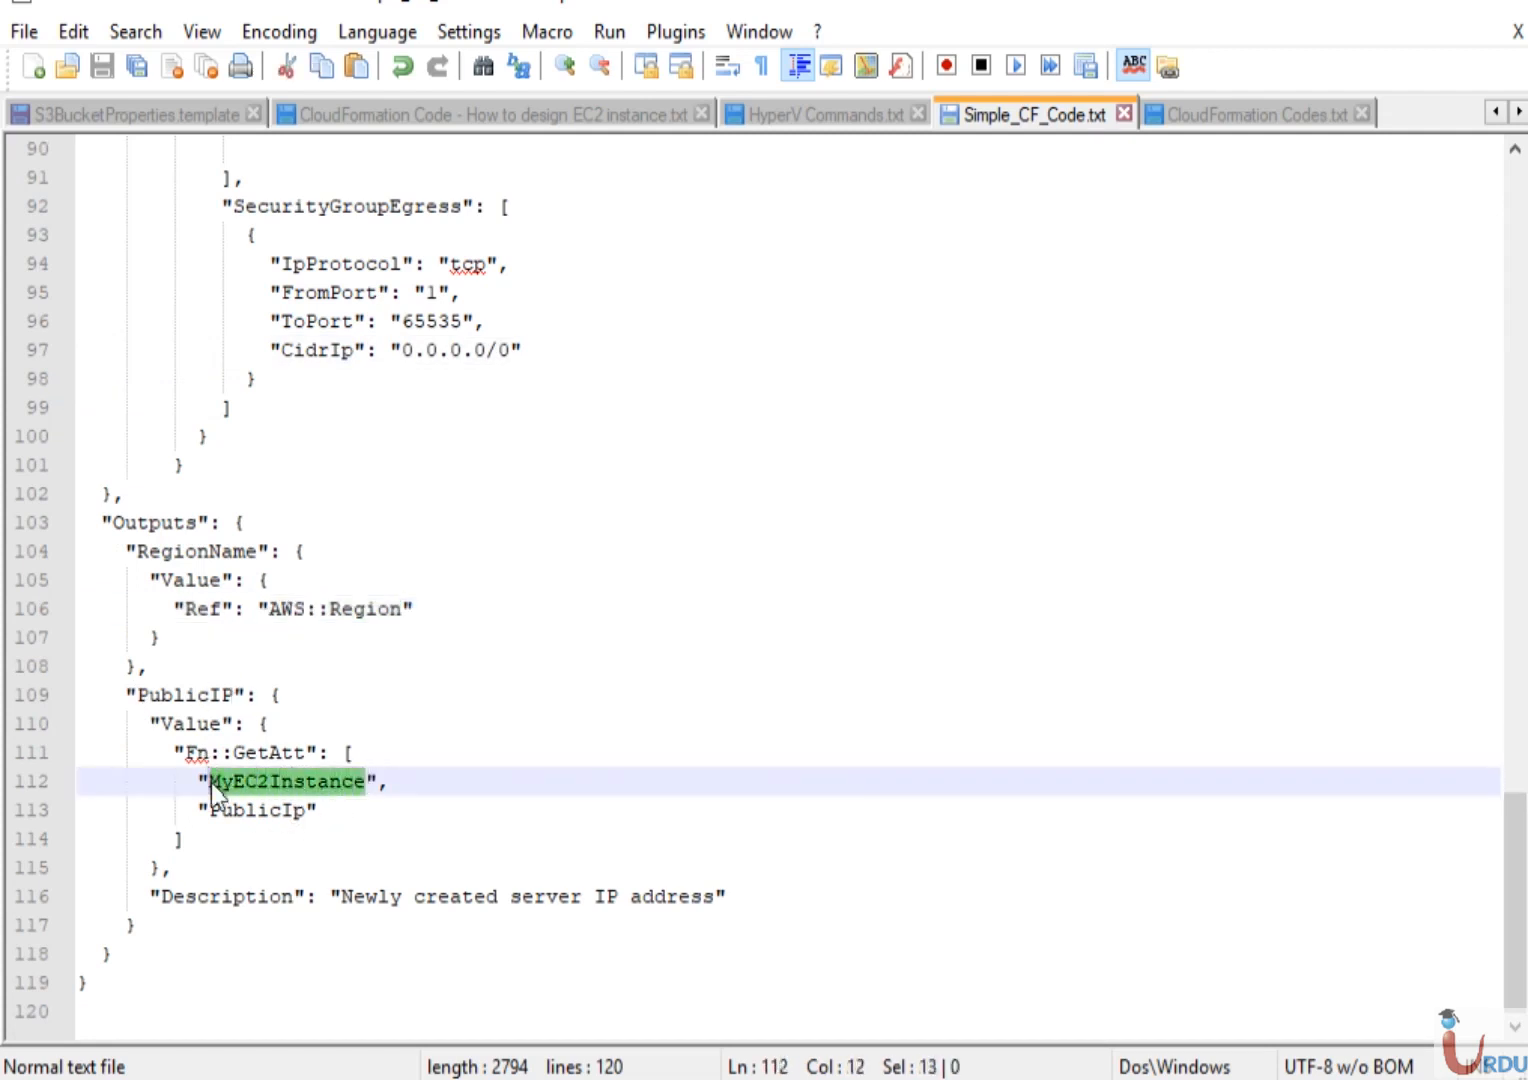
left_click_drag(1520, 820, 1512, 942)
left_click_drag(306, 808, 209, 810)
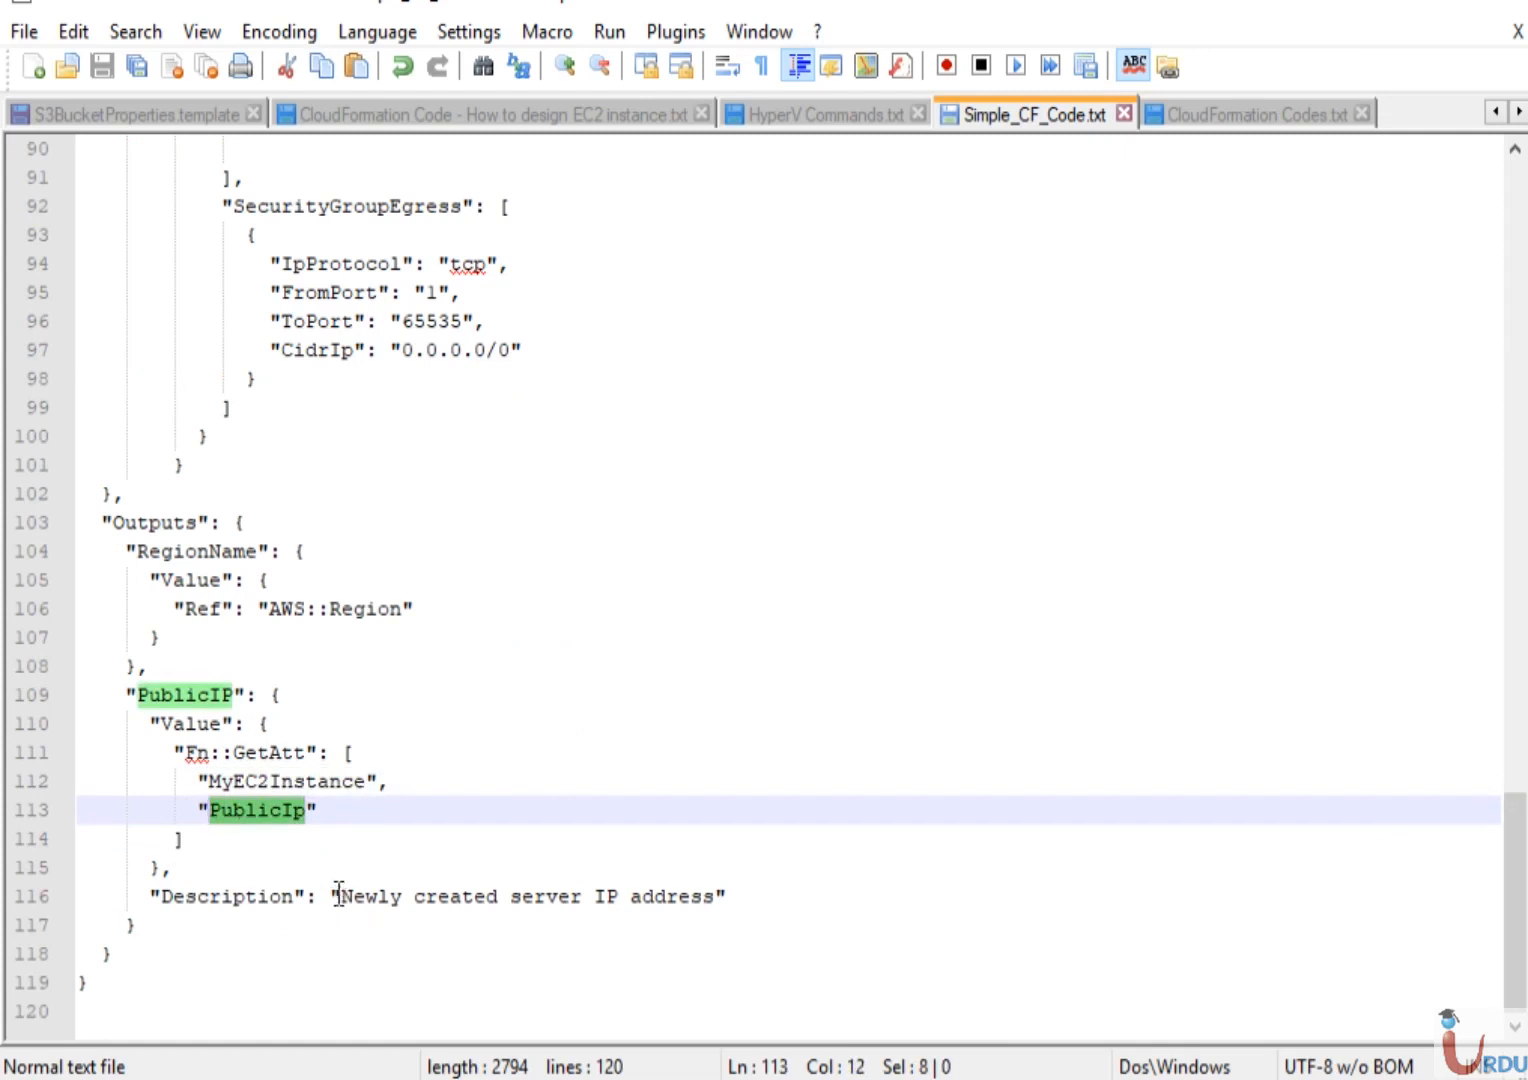
left_click_drag(340, 896, 720, 896)
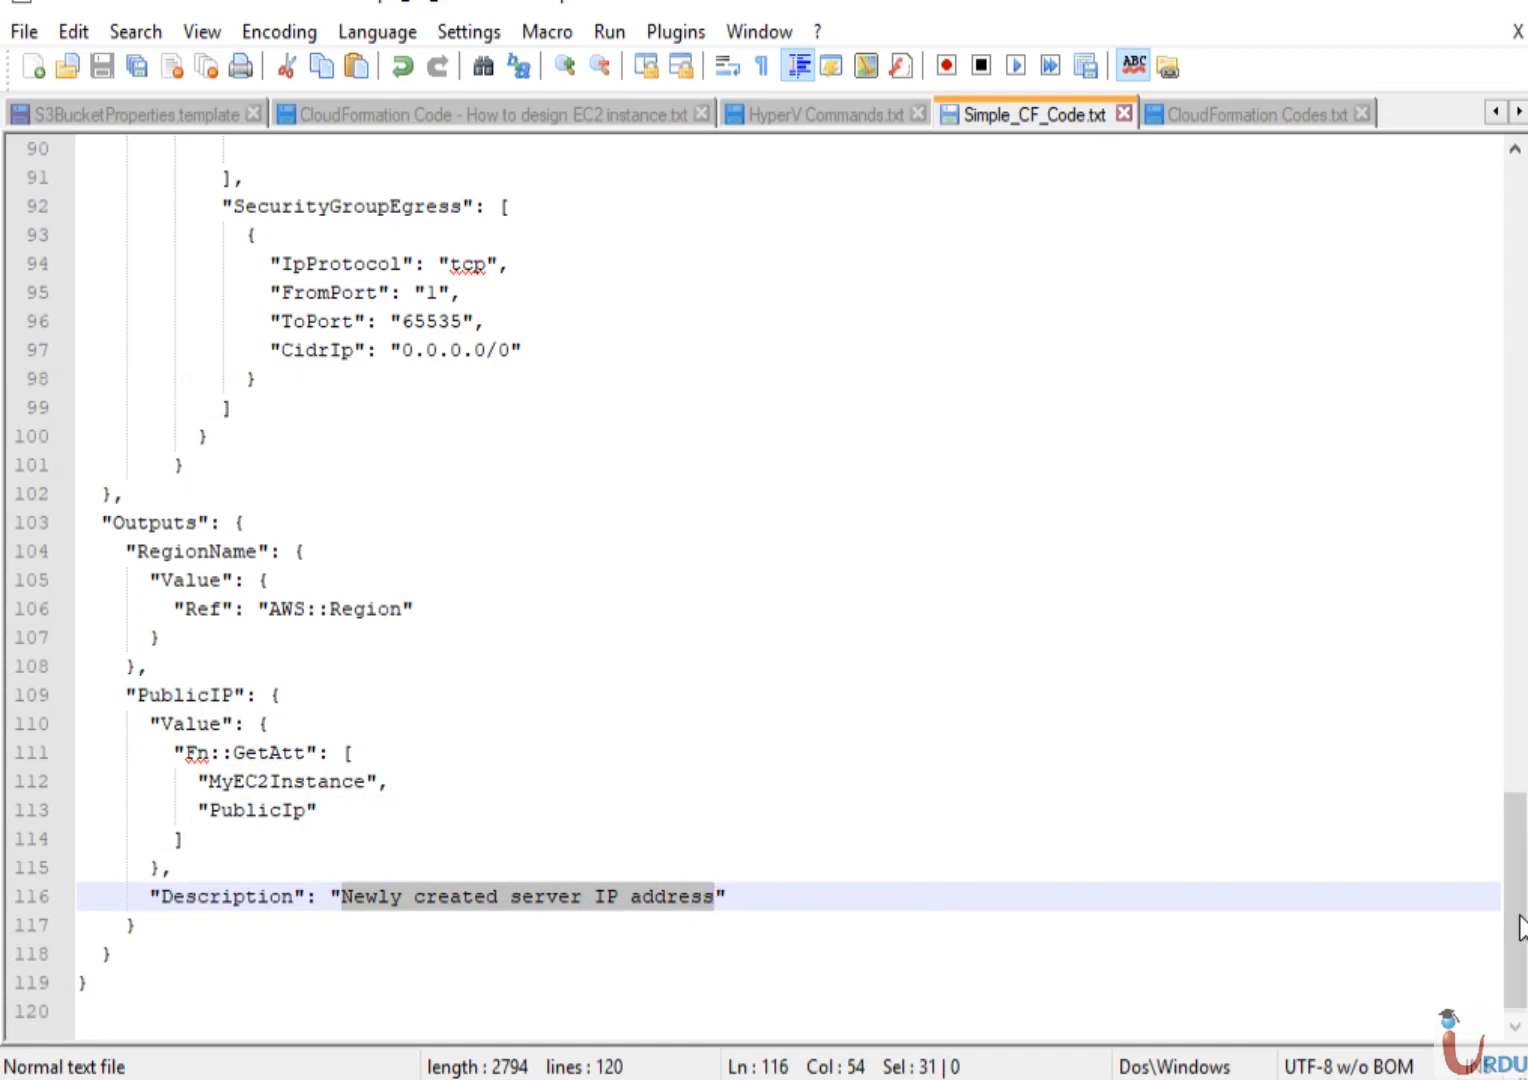
left_click_drag(1518, 927, 1338, 343)
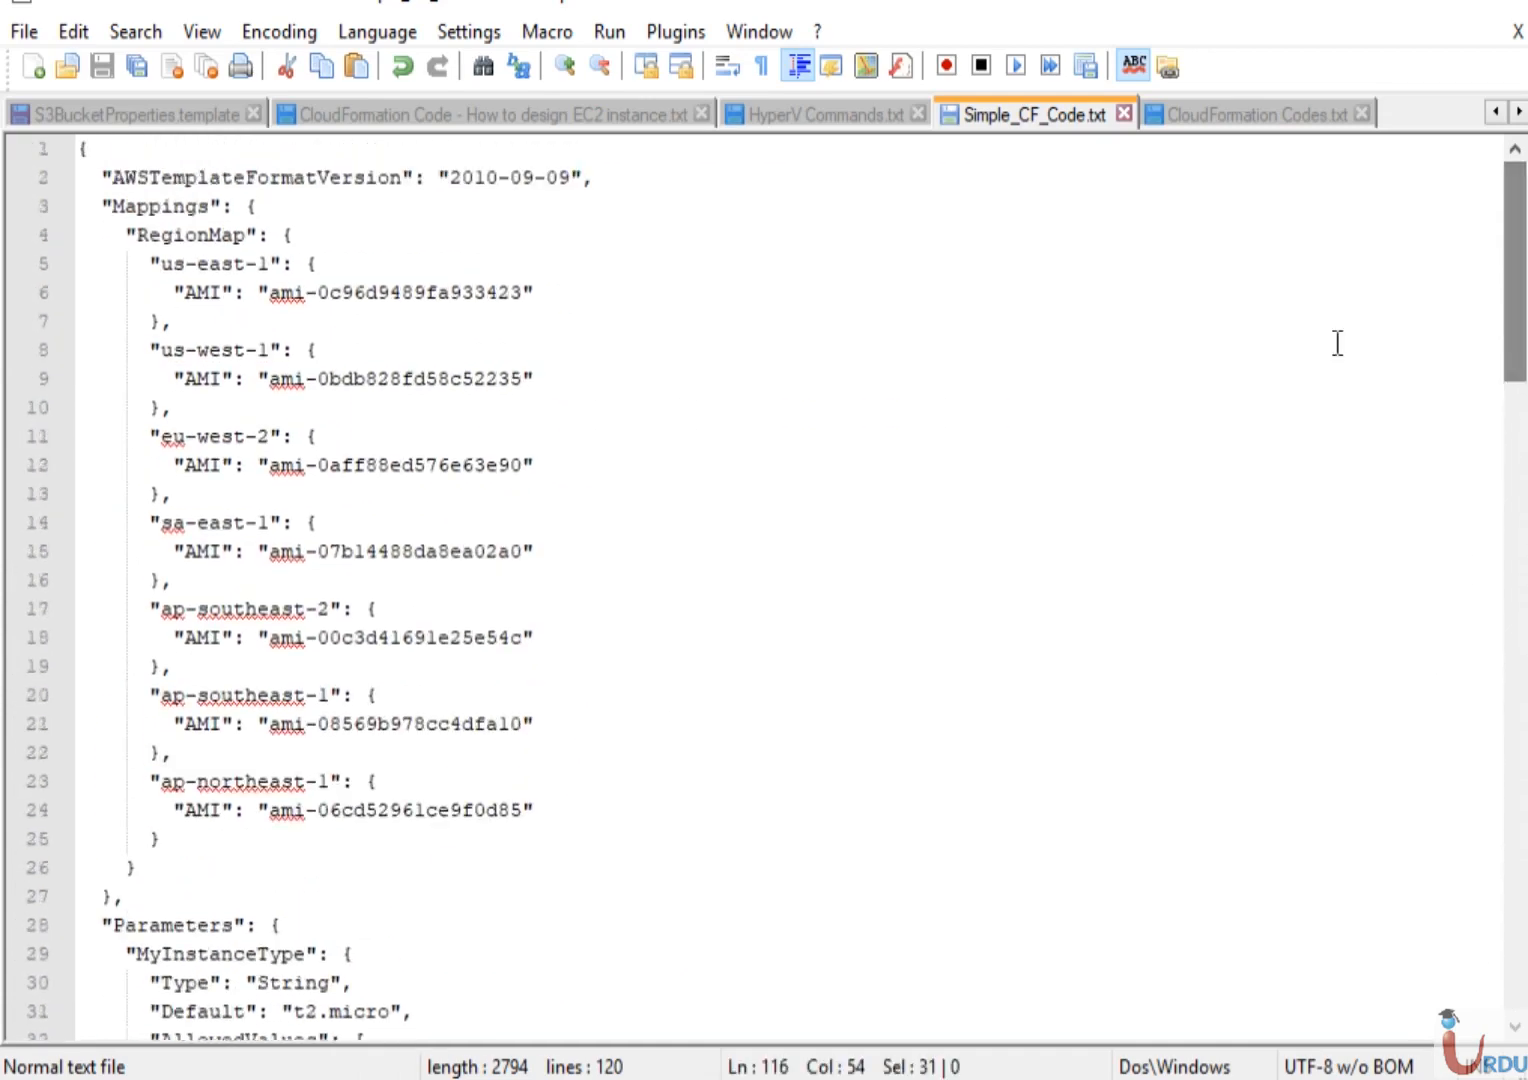
Switch to the AWS EC2 console in the browser and start creating a key pair from the Key Pairs page
left_click(480, 1078)
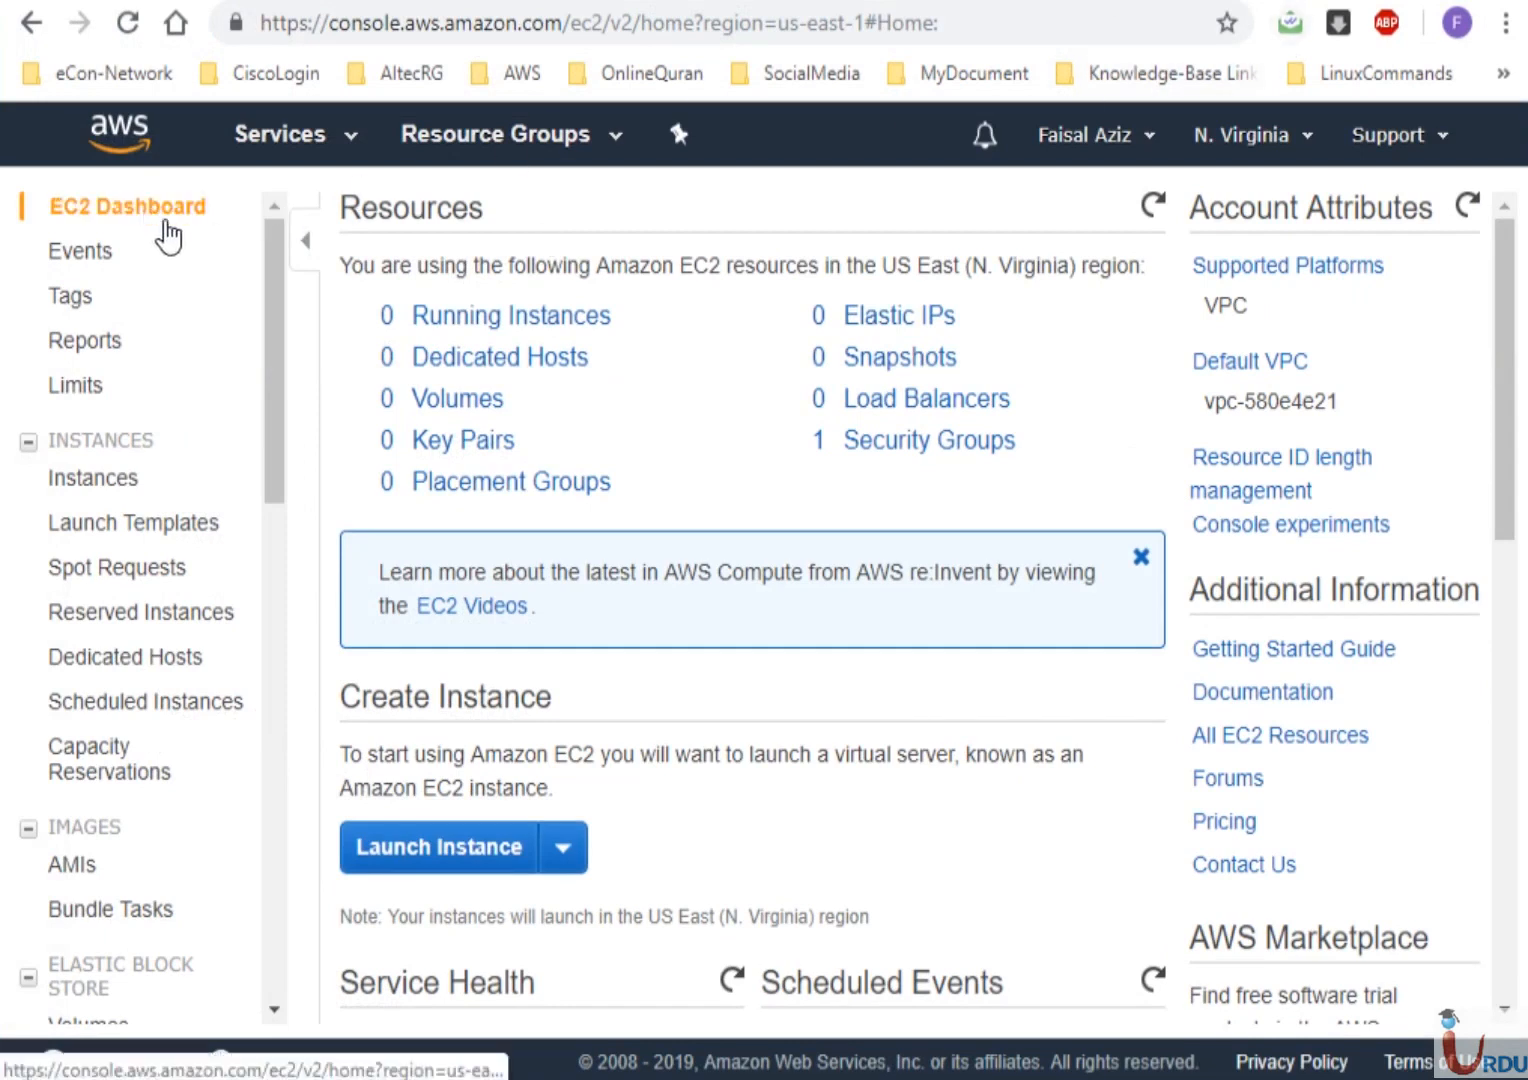
left_click(420, 442)
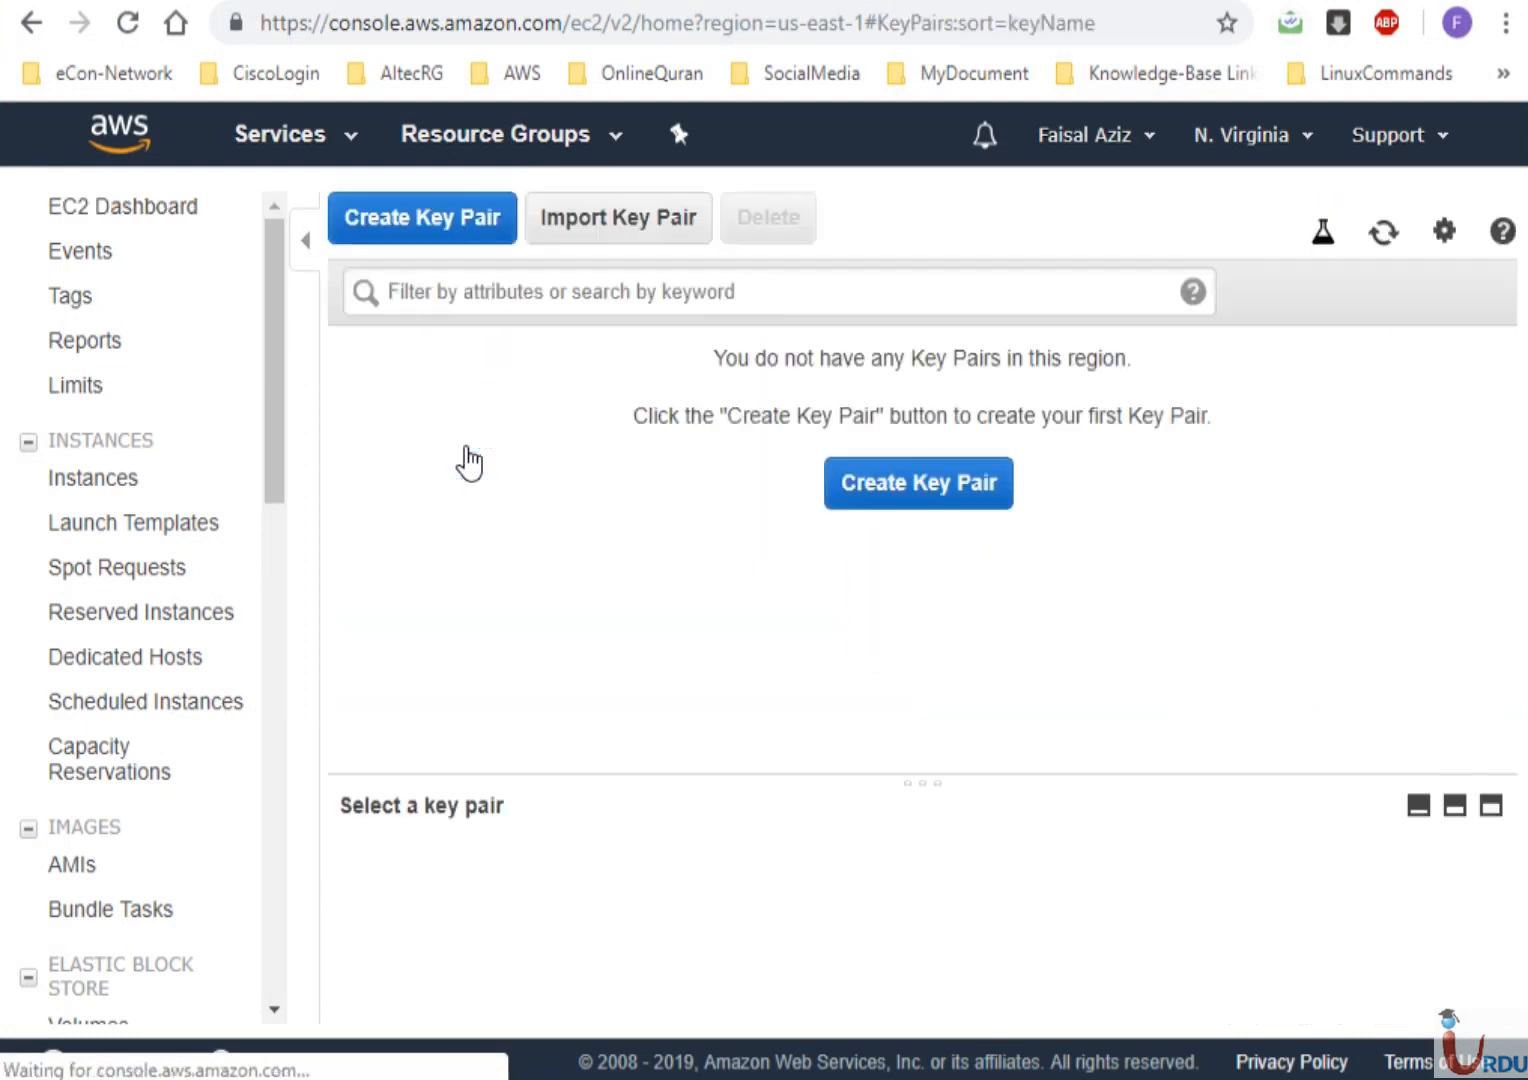
left_click(931, 506)
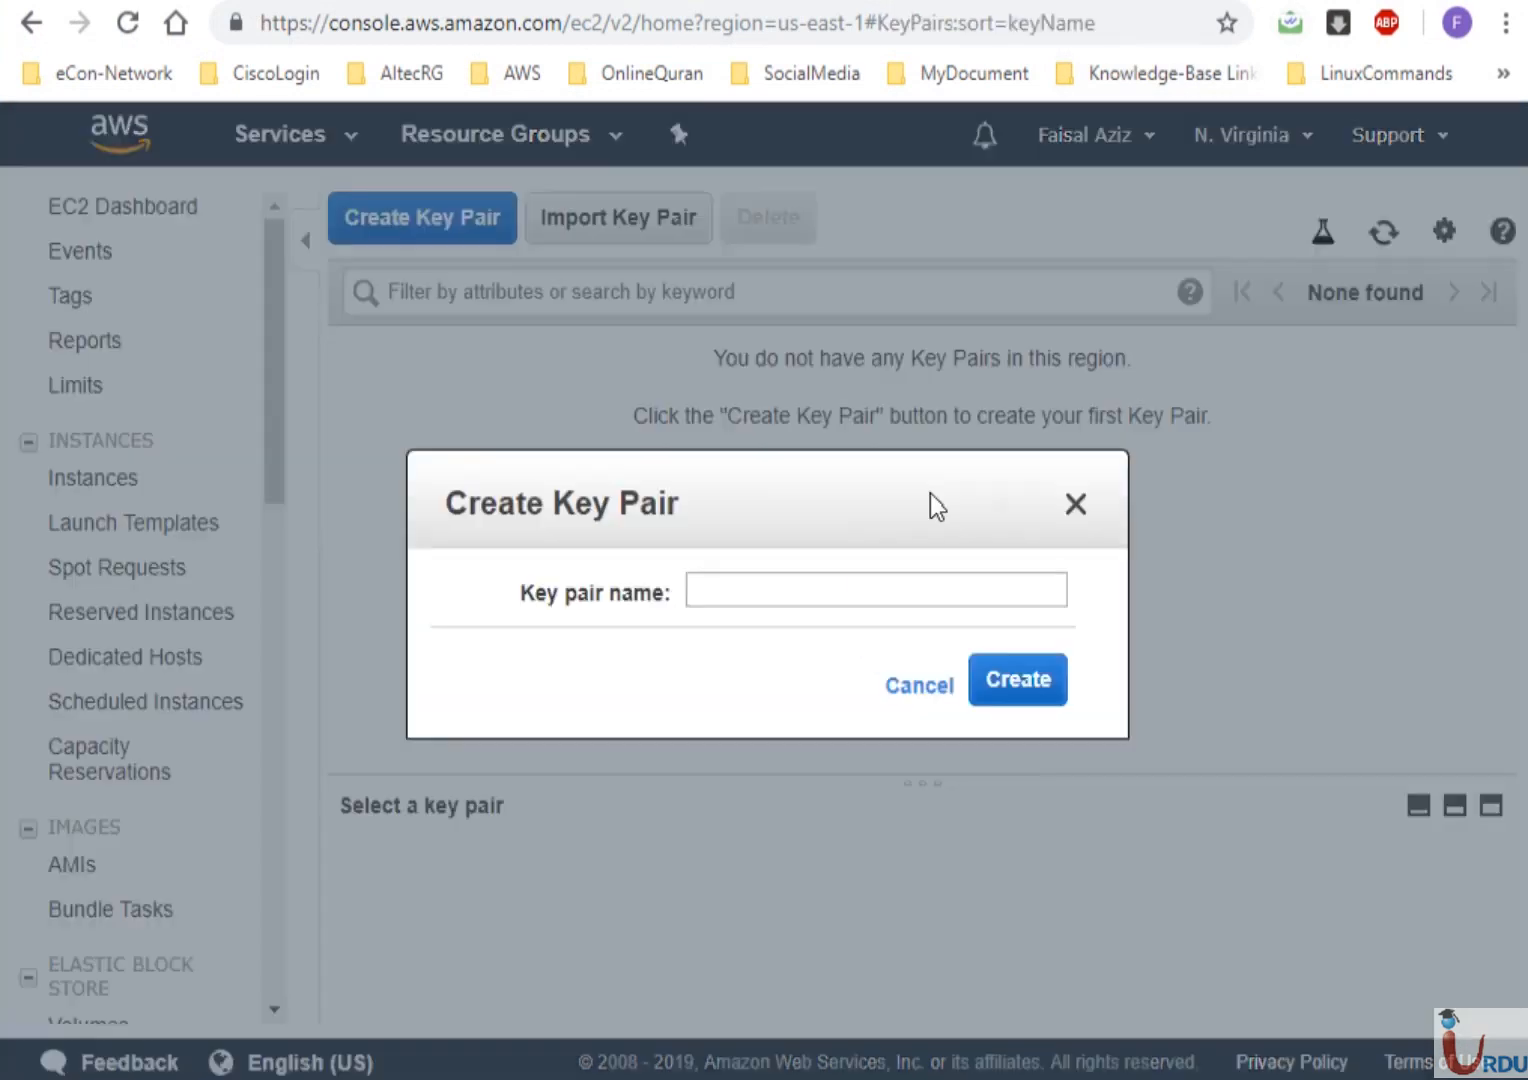
left_click(796, 601)
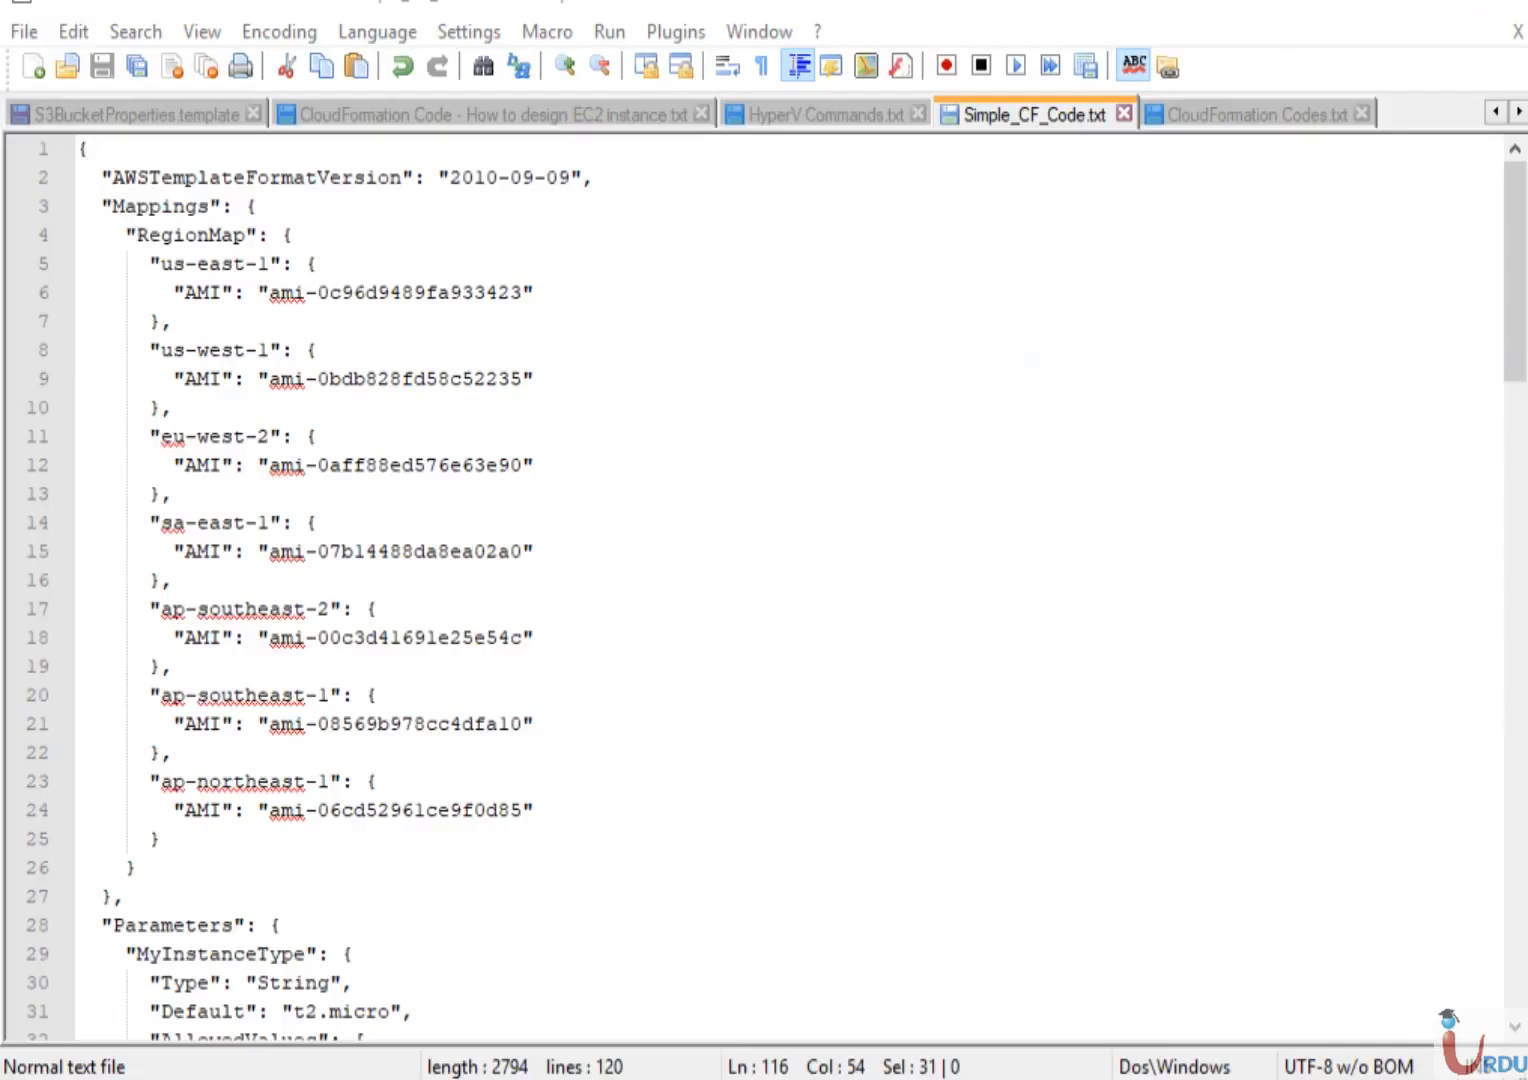
Copy the KeyName value RDP-Key from the template in Notepad++ and create the EC2 key pair with that name
left_click(1522, 866)
left_click(1522, 866)
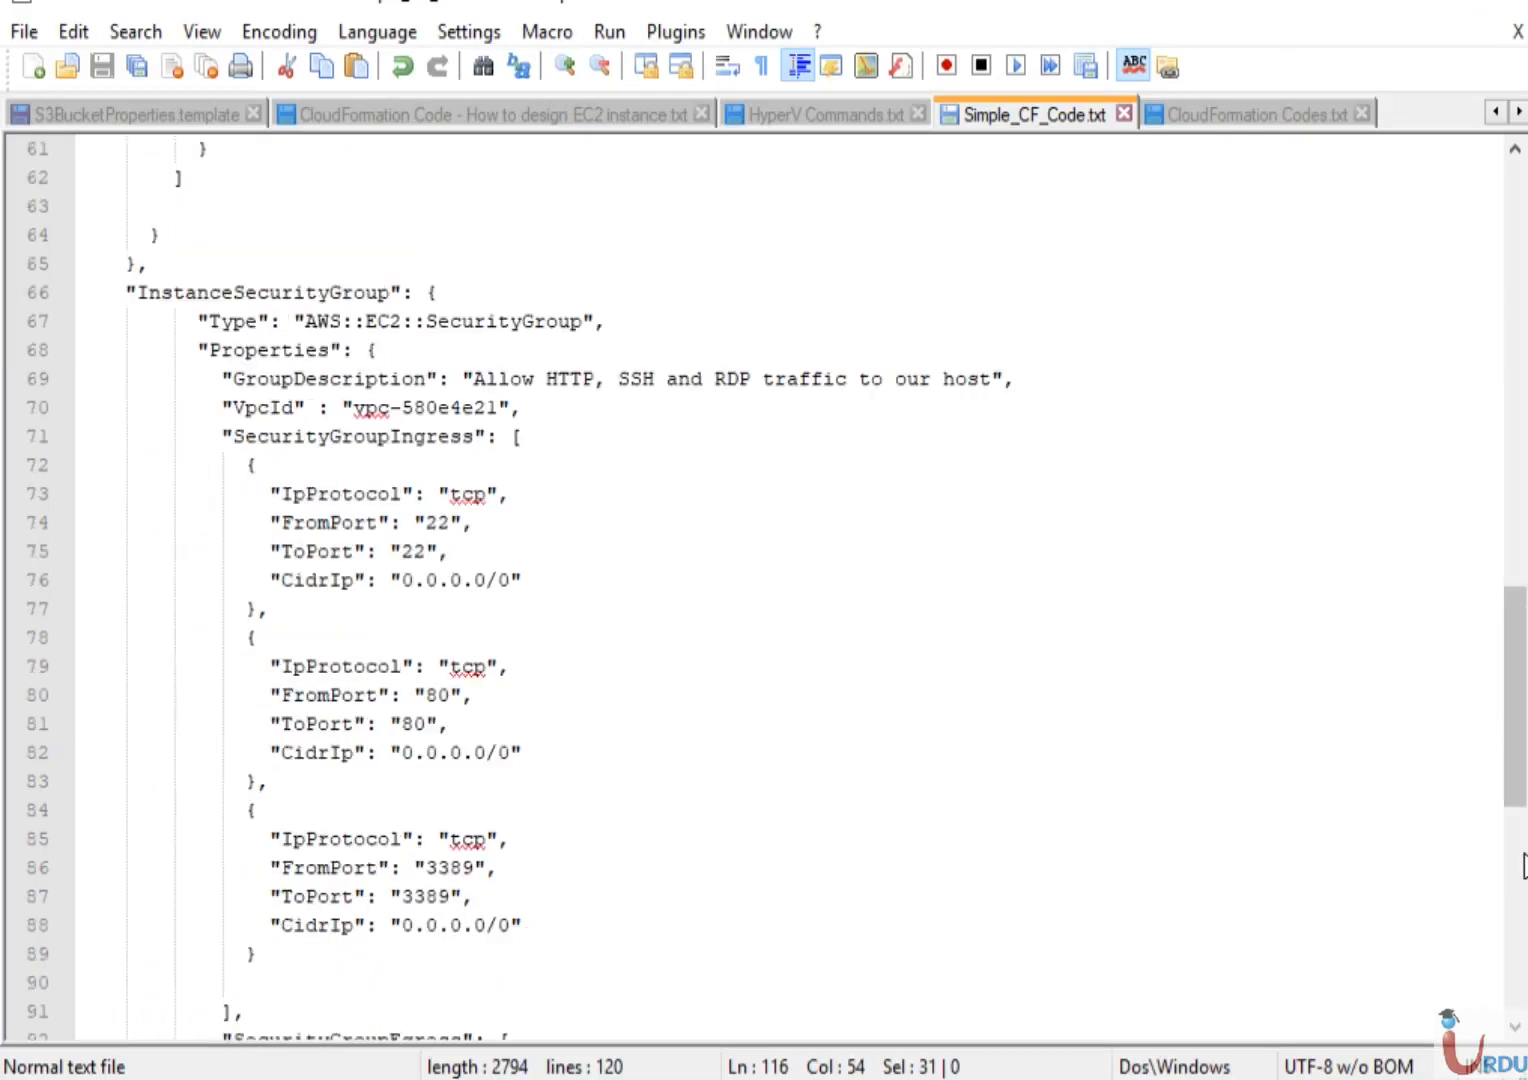
left_click(1522, 866)
left_click_drag(1522, 866, 1511, 484)
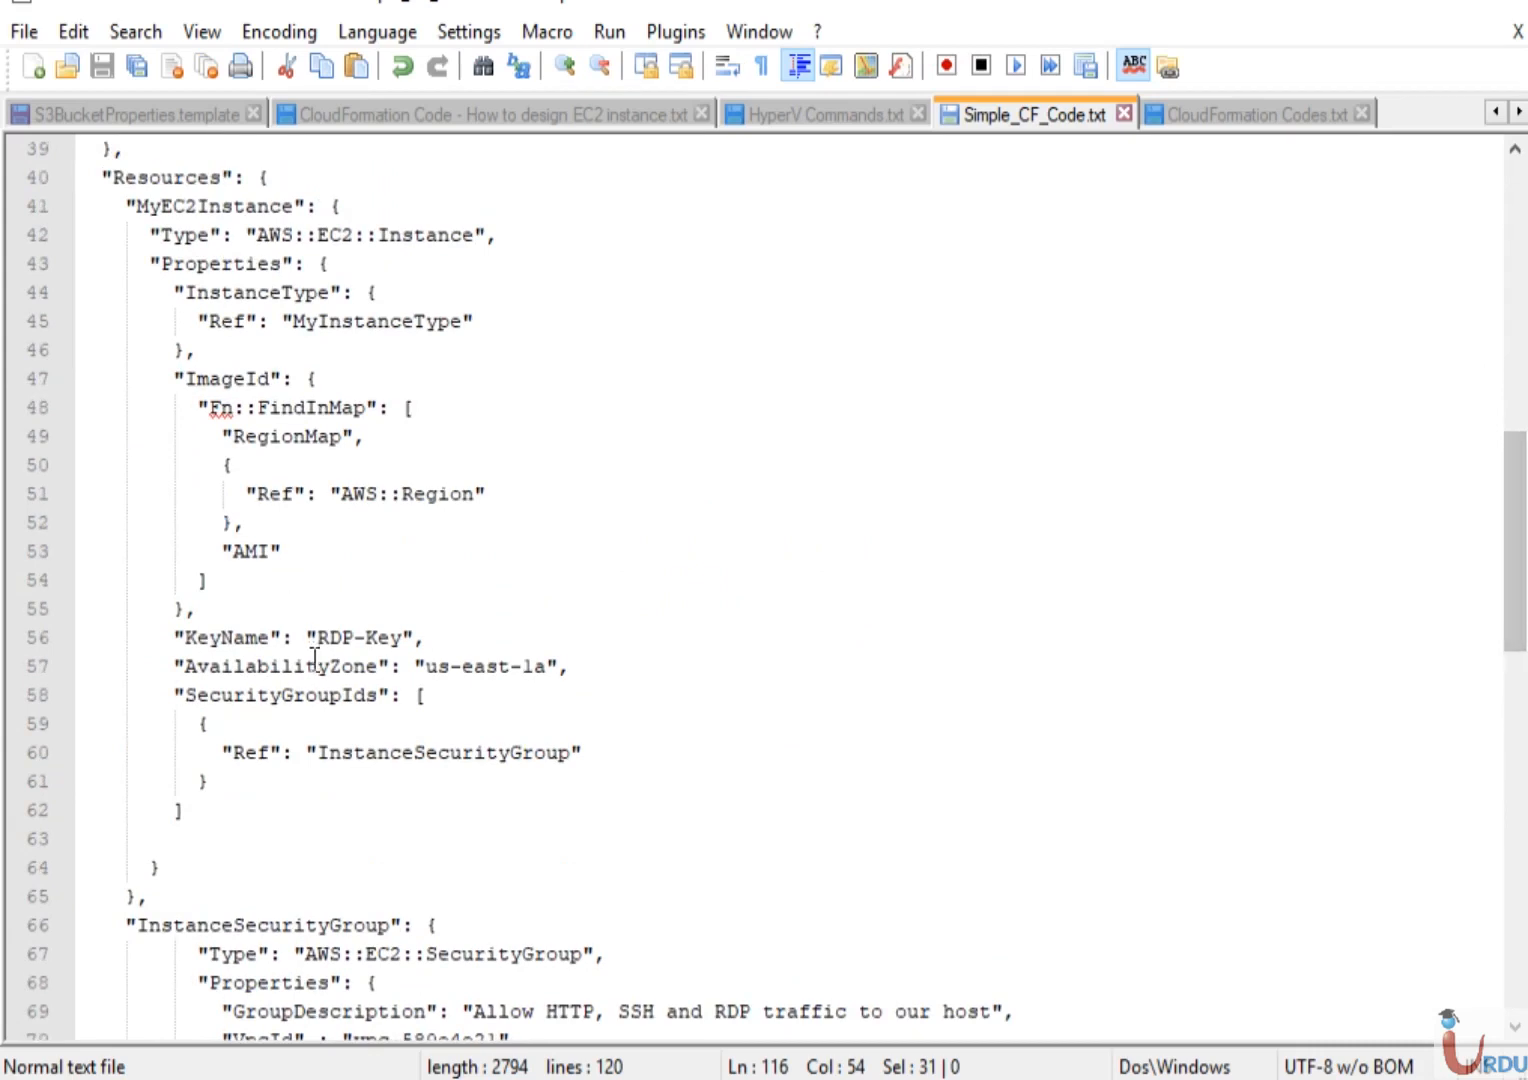
left_click_drag(316, 637, 419, 645)
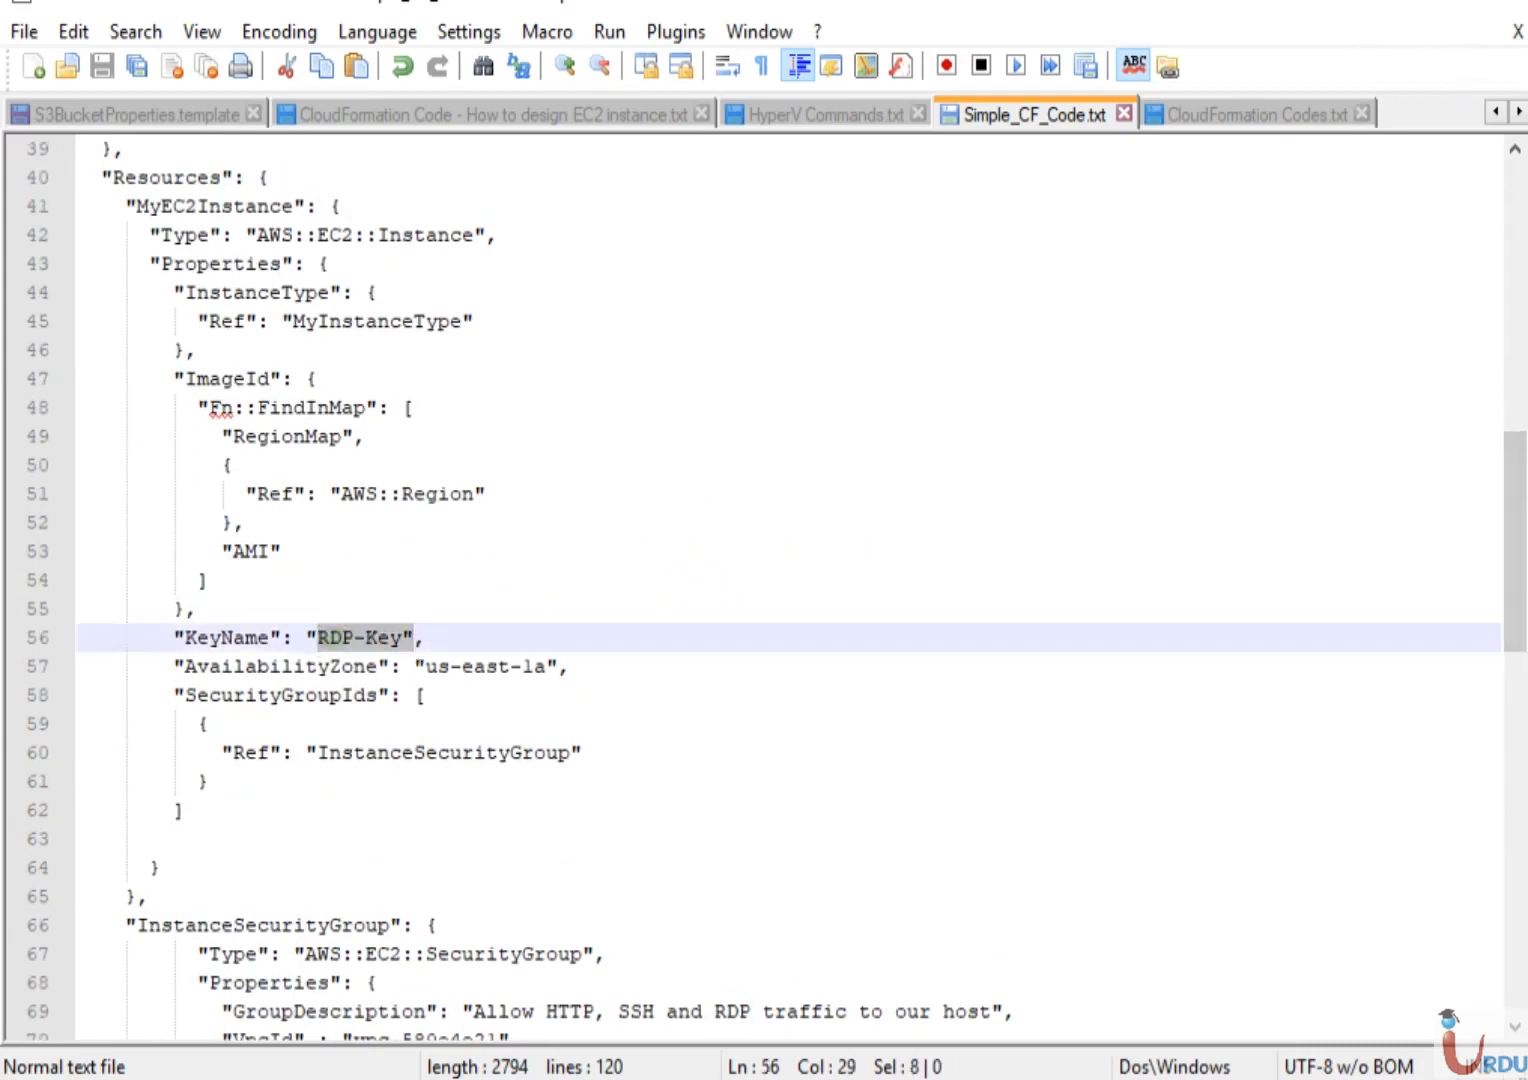
key("ctrl+c")
key("alt+Tab")
key("ctrl+v")
left_click(1022, 690)
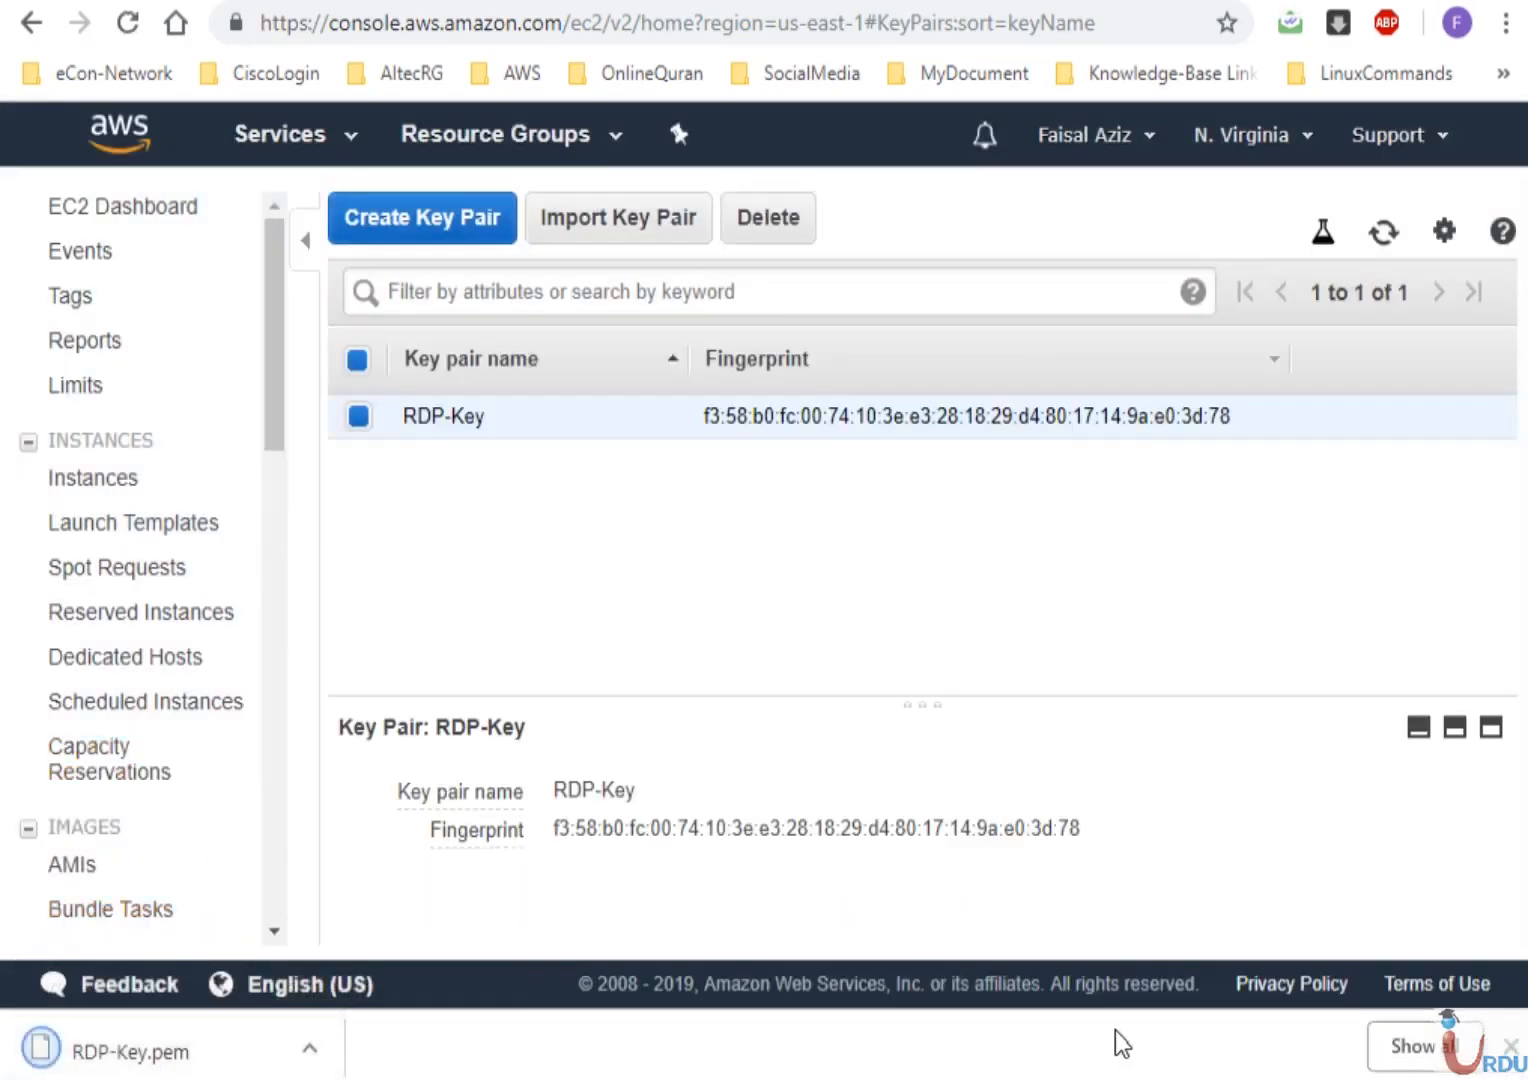
Open the Security Groups list and enlarge its list area to examine the default group
left_click_drag(276, 405, 283, 583)
left_click(170, 735)
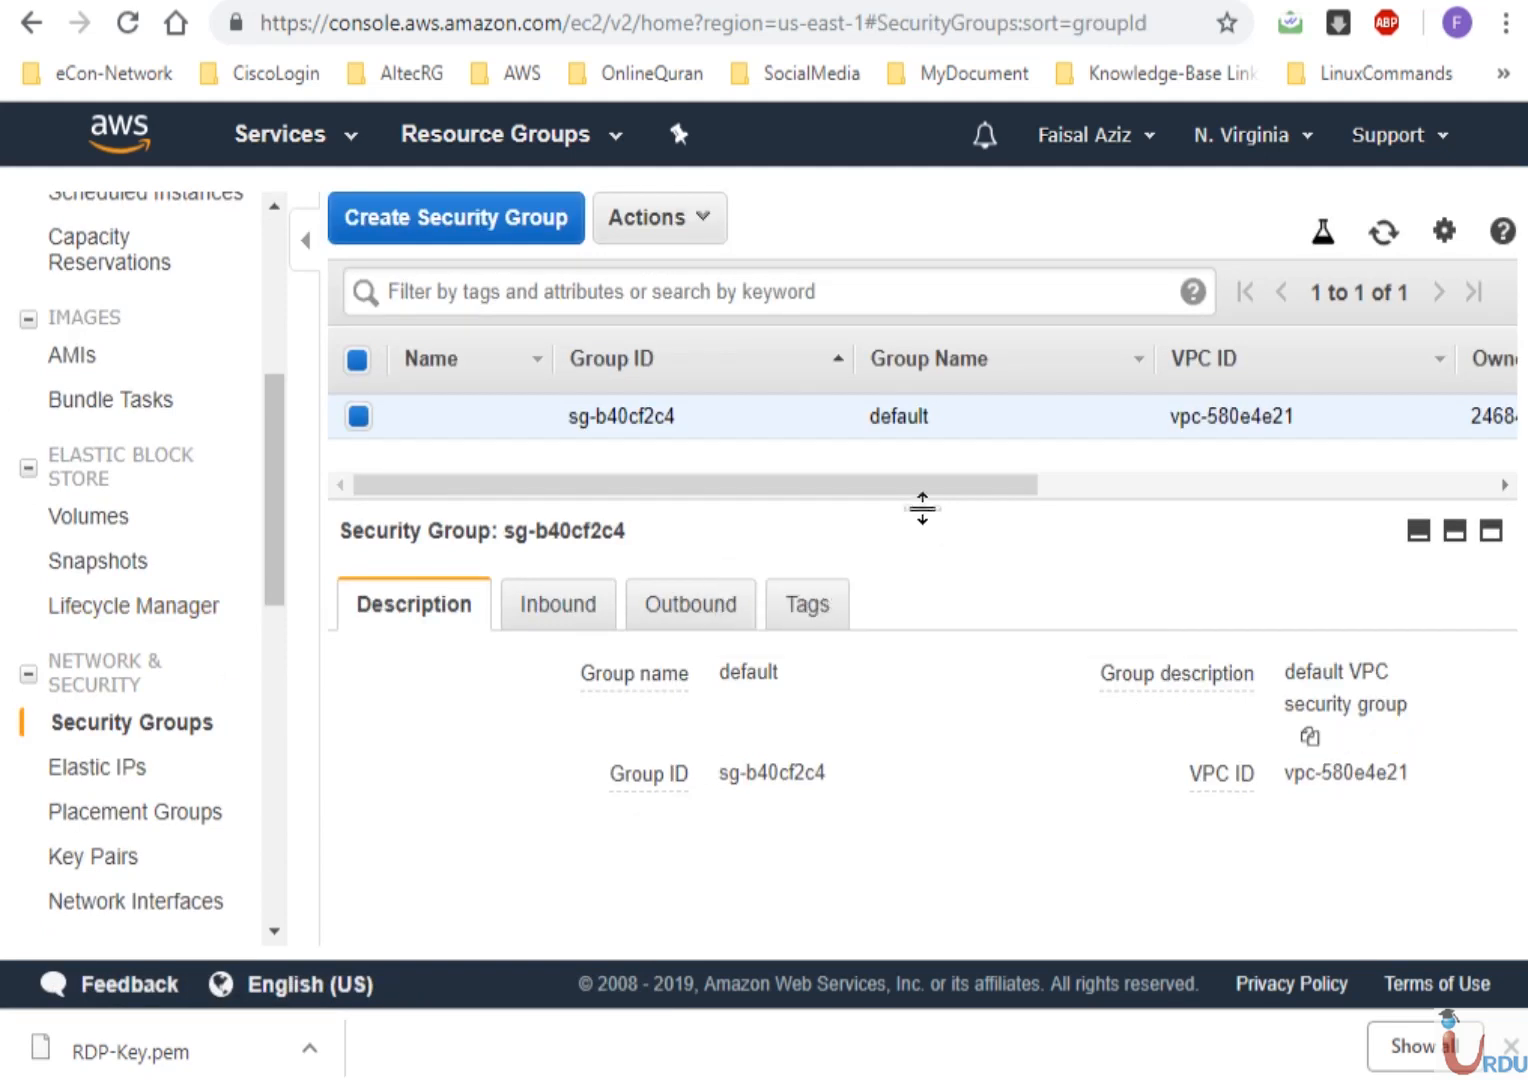
left_click_drag(929, 566, 928, 582)
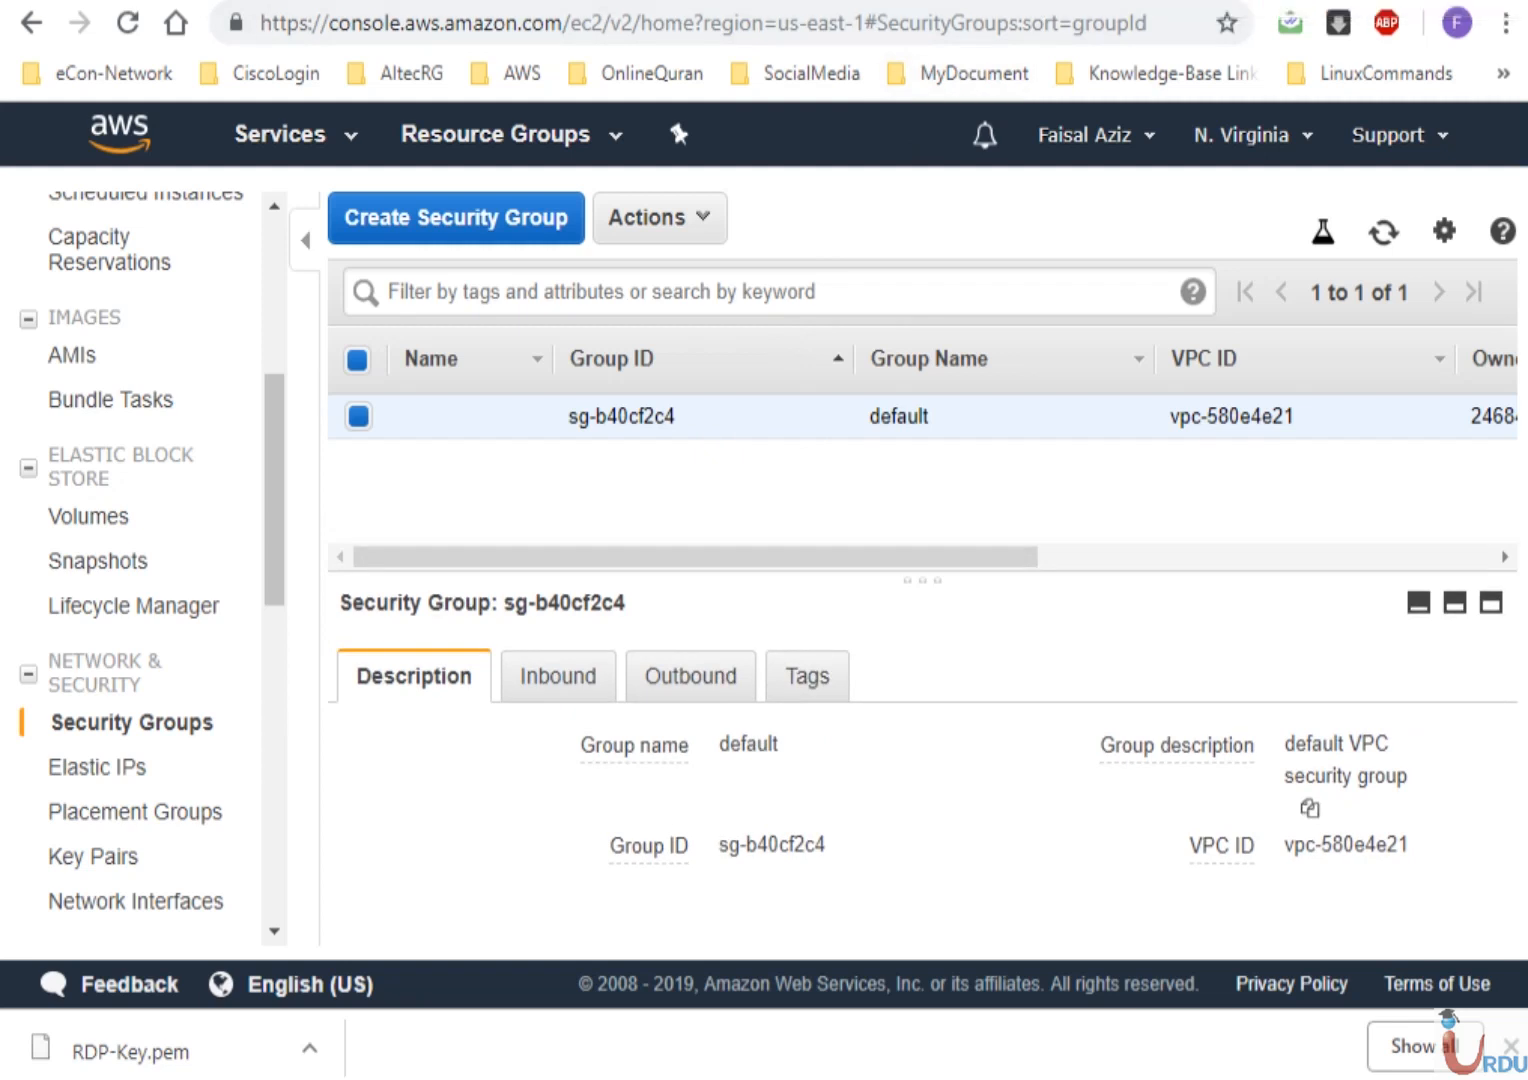
Switch to the CloudFormation console and start creating a stack, with an uploaded template file as the template source
left_click(1136, 2)
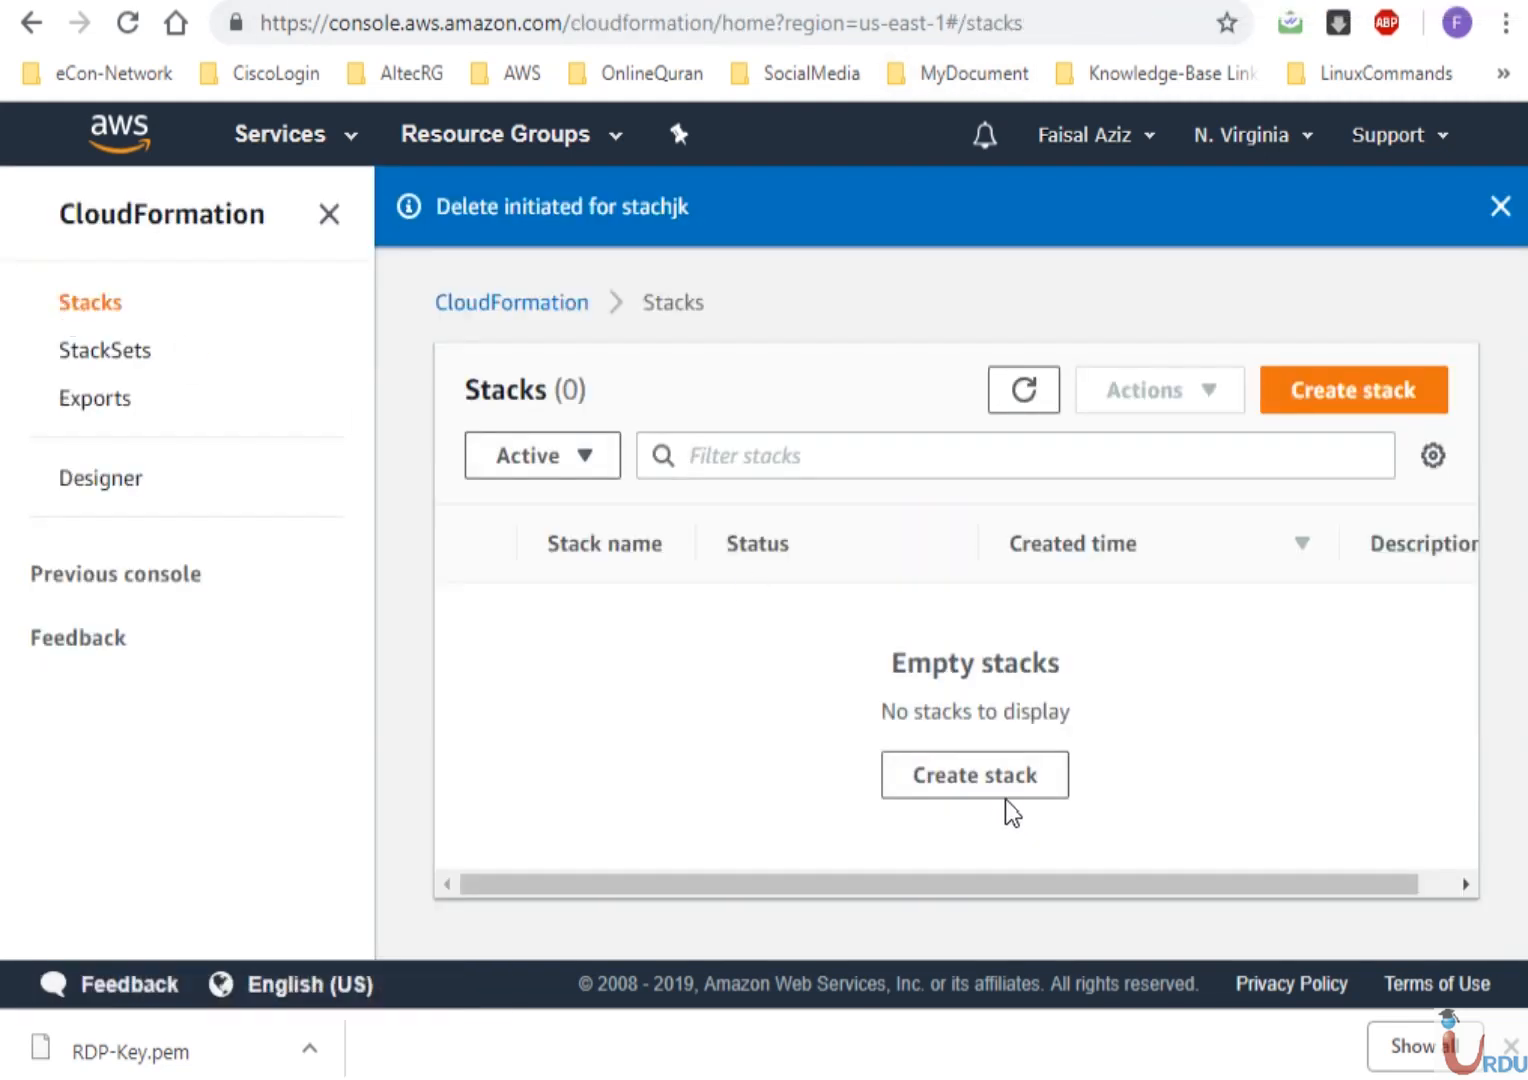
left_click(1001, 782)
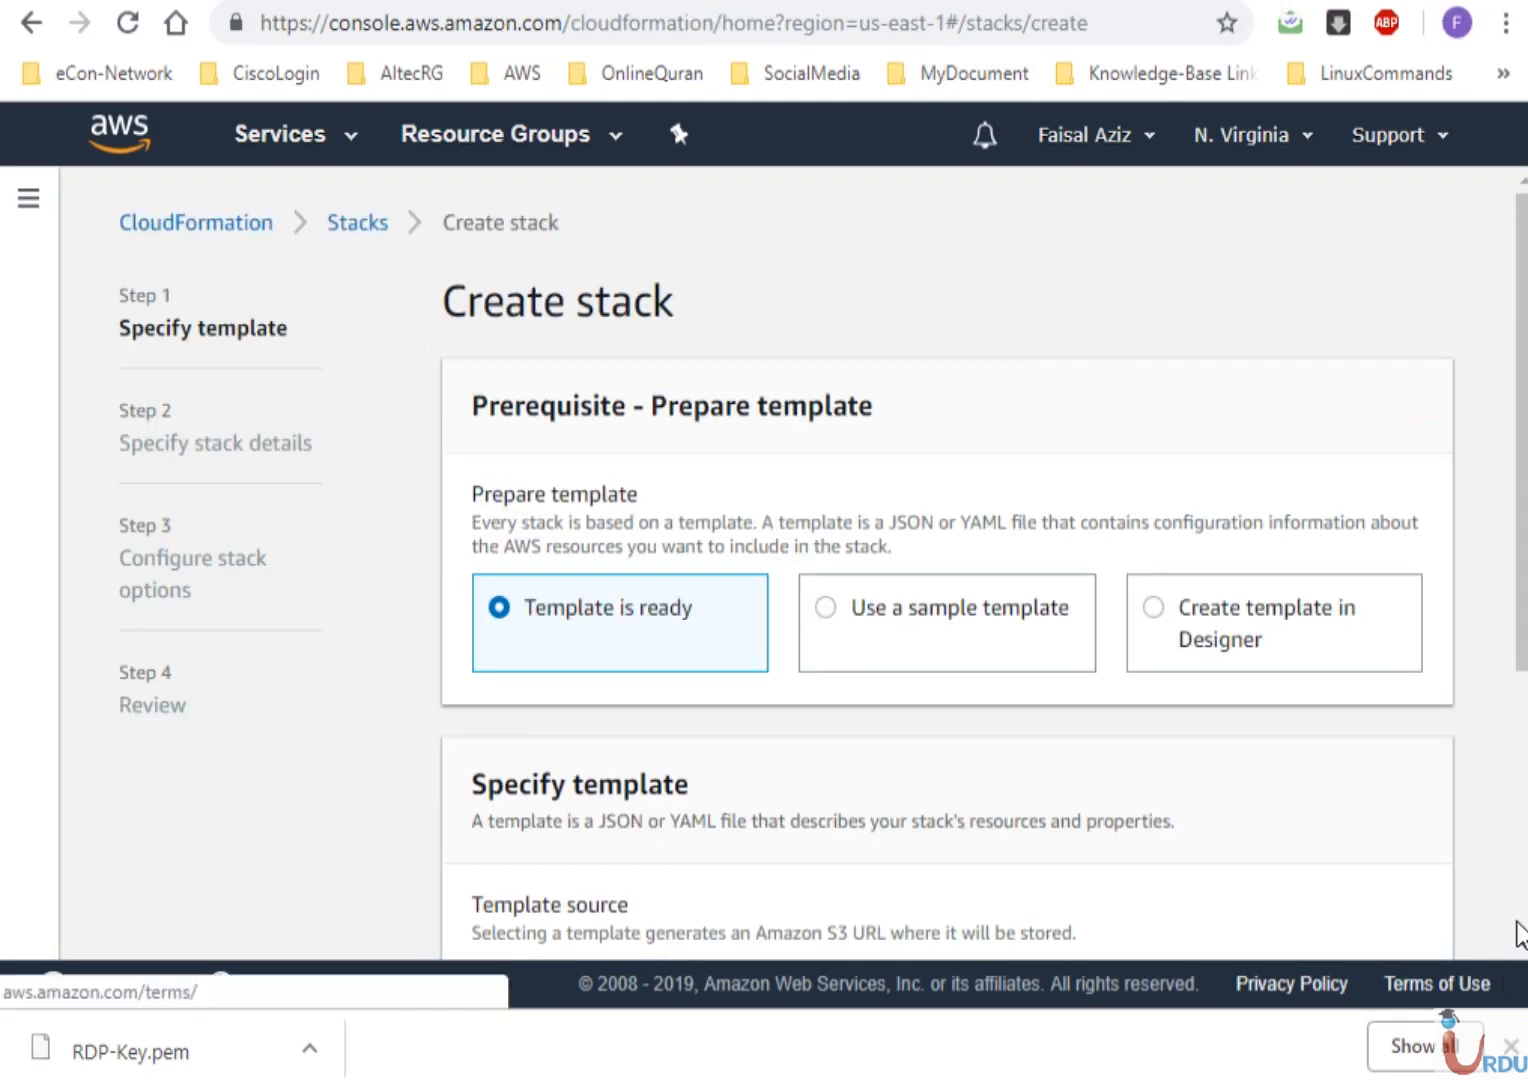
scroll(1522, 925, "down", 3)
scroll(1522, 925, "down", 2)
left_click(985, 557)
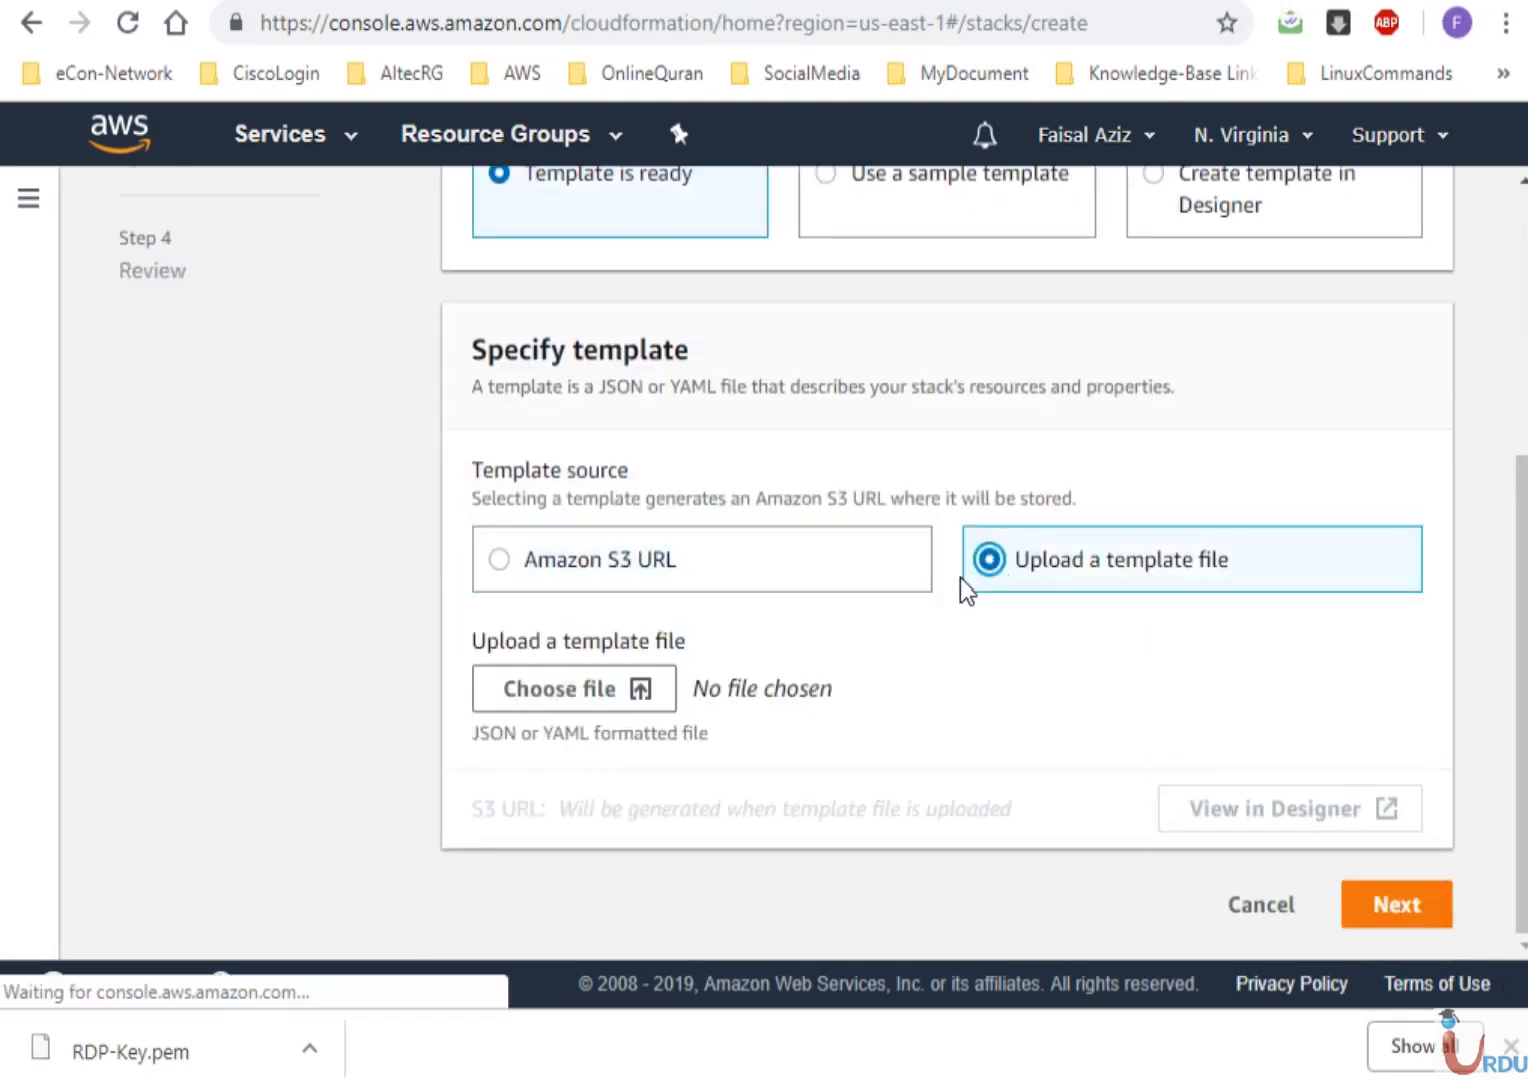
Upload Simple_CF_Code from the AWS CSA folder in UITA AWS Lectures as the template and continue to the stack details
left_click(573, 700)
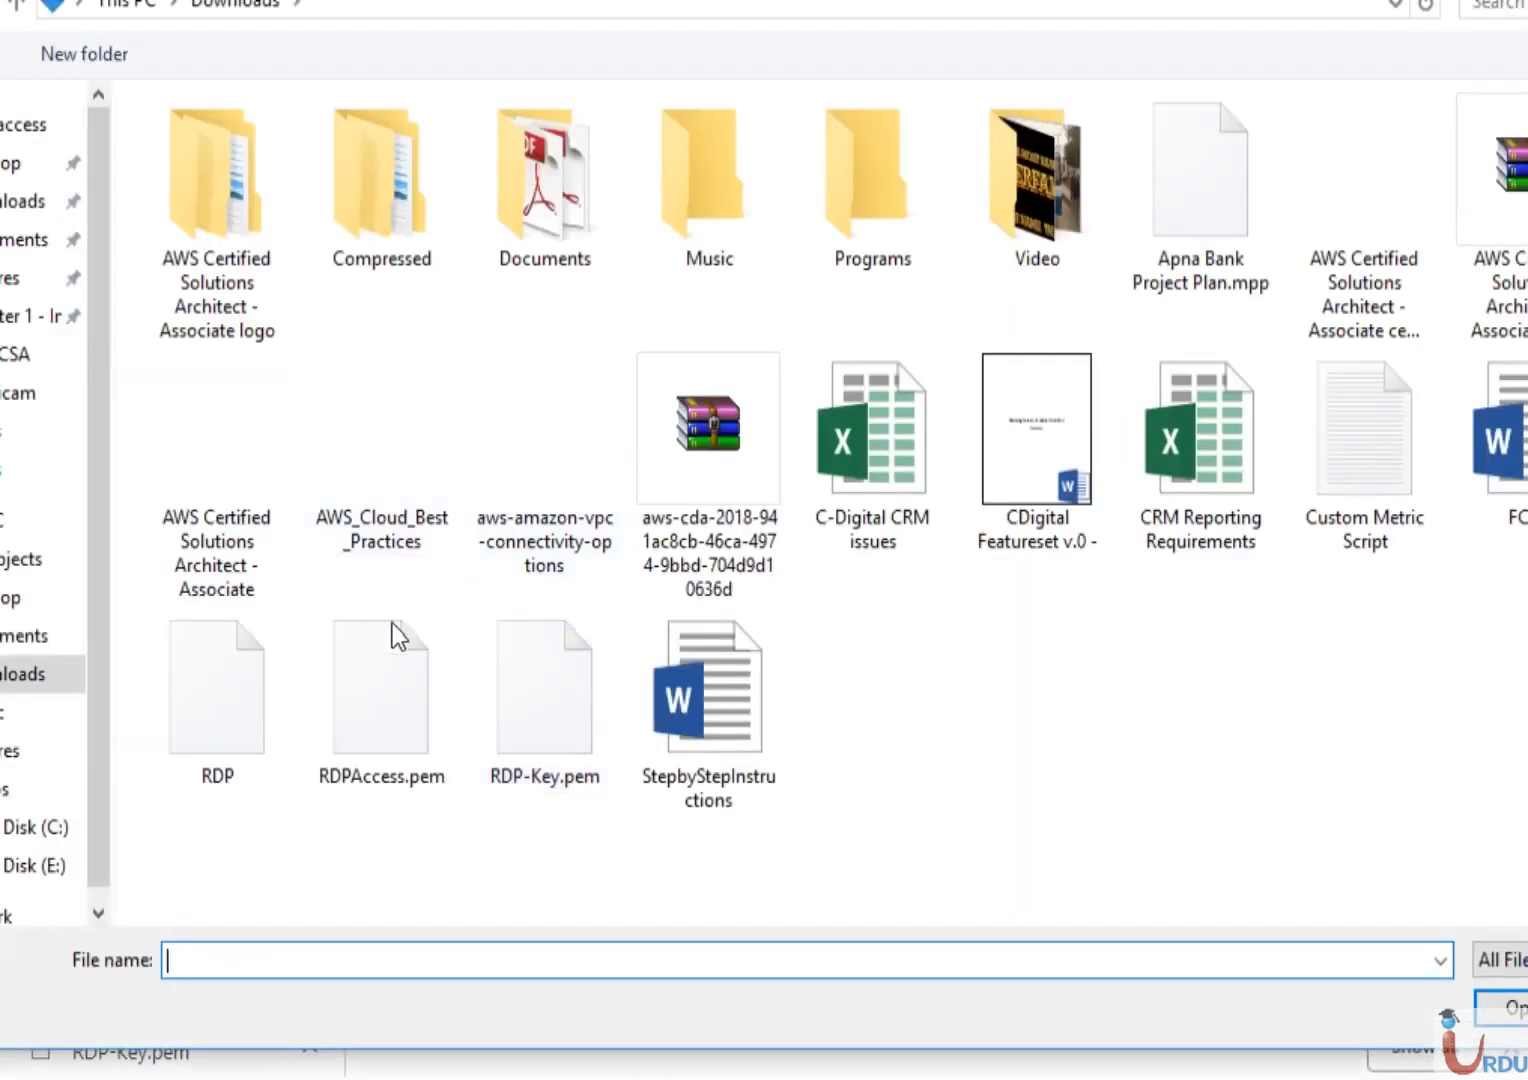
left_click(20, 470)
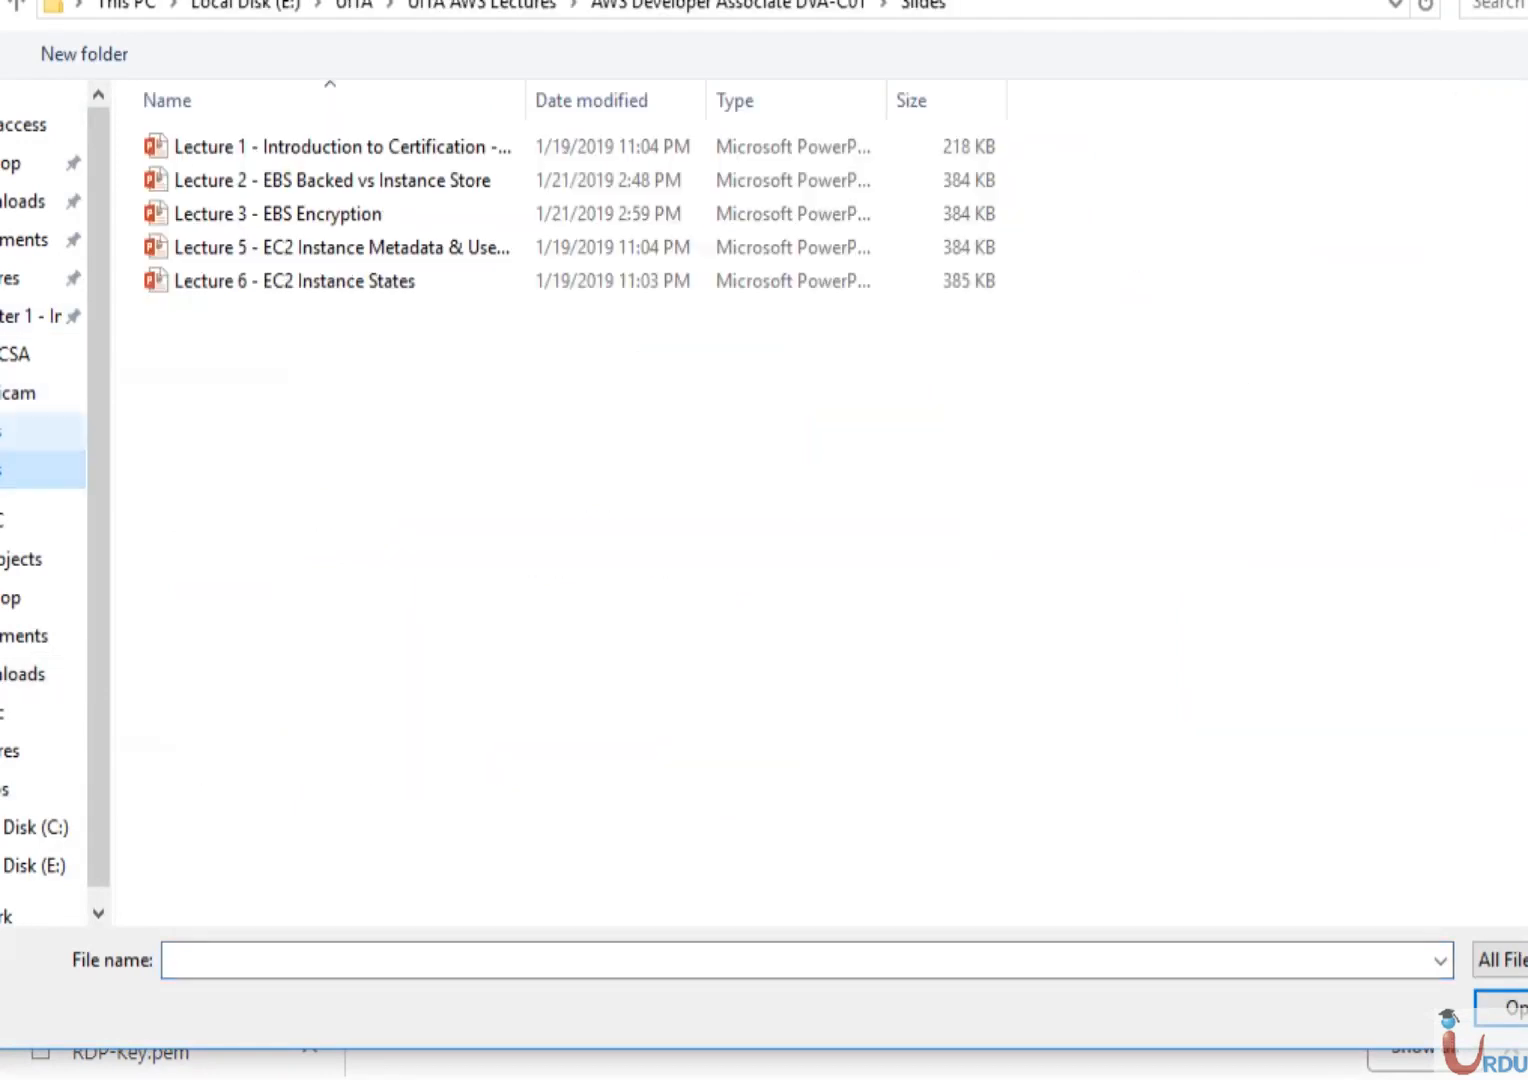
left_click(20, 432)
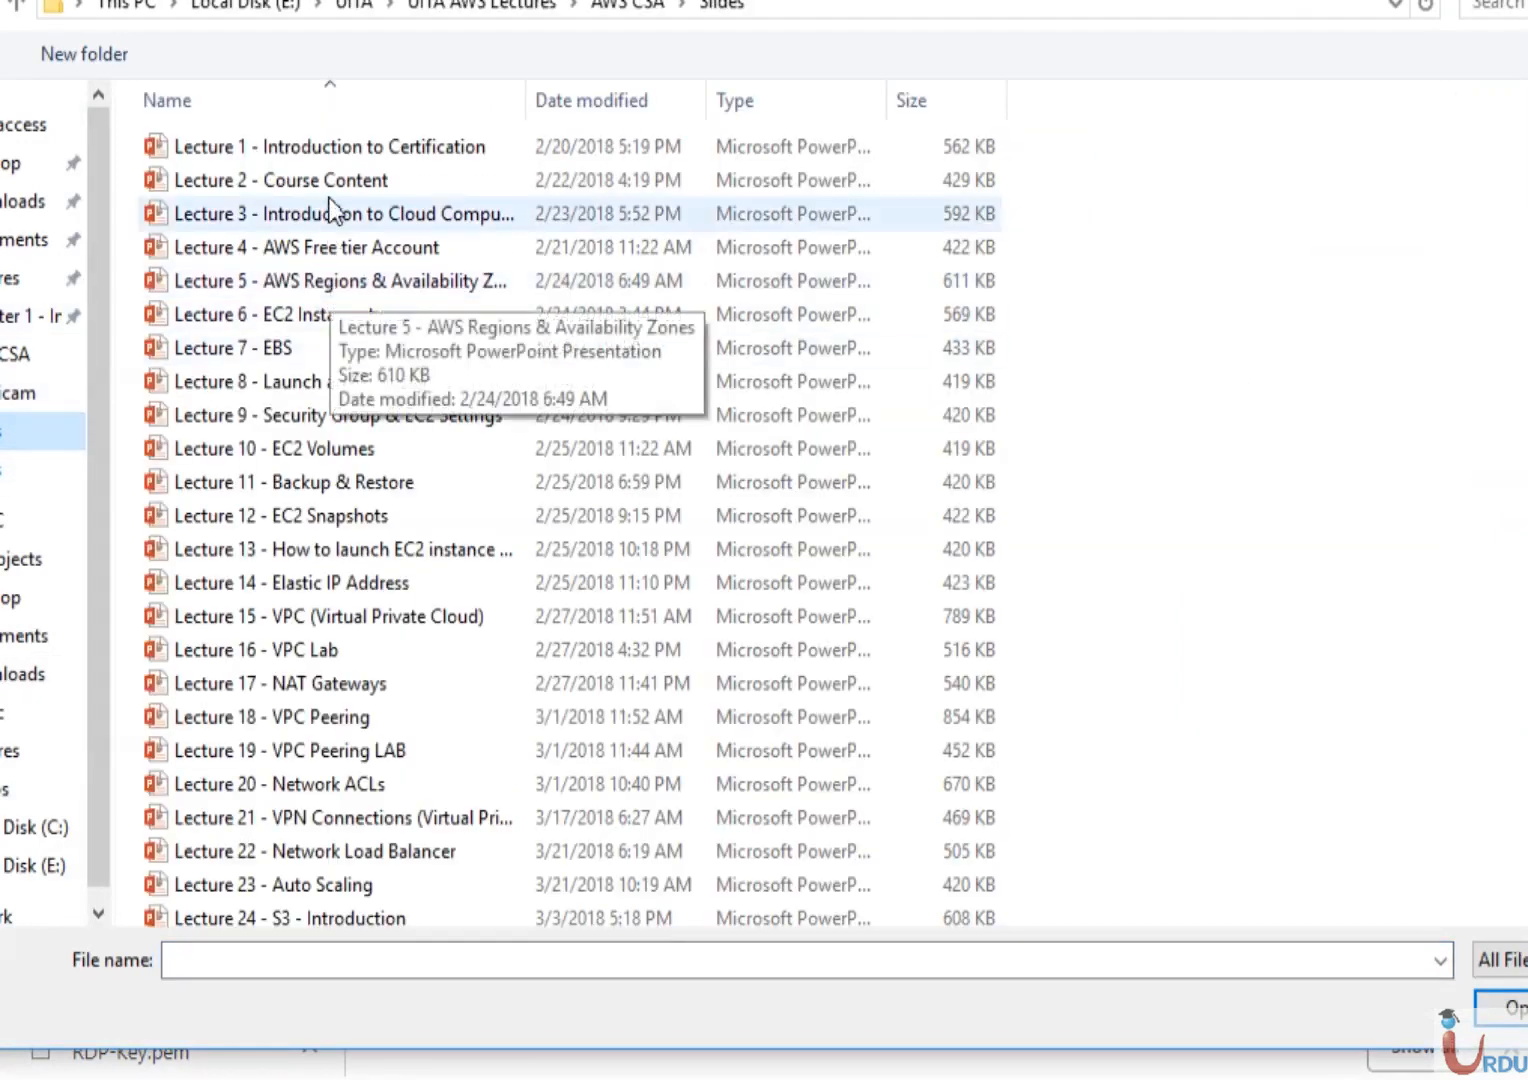
left_click(469, 6)
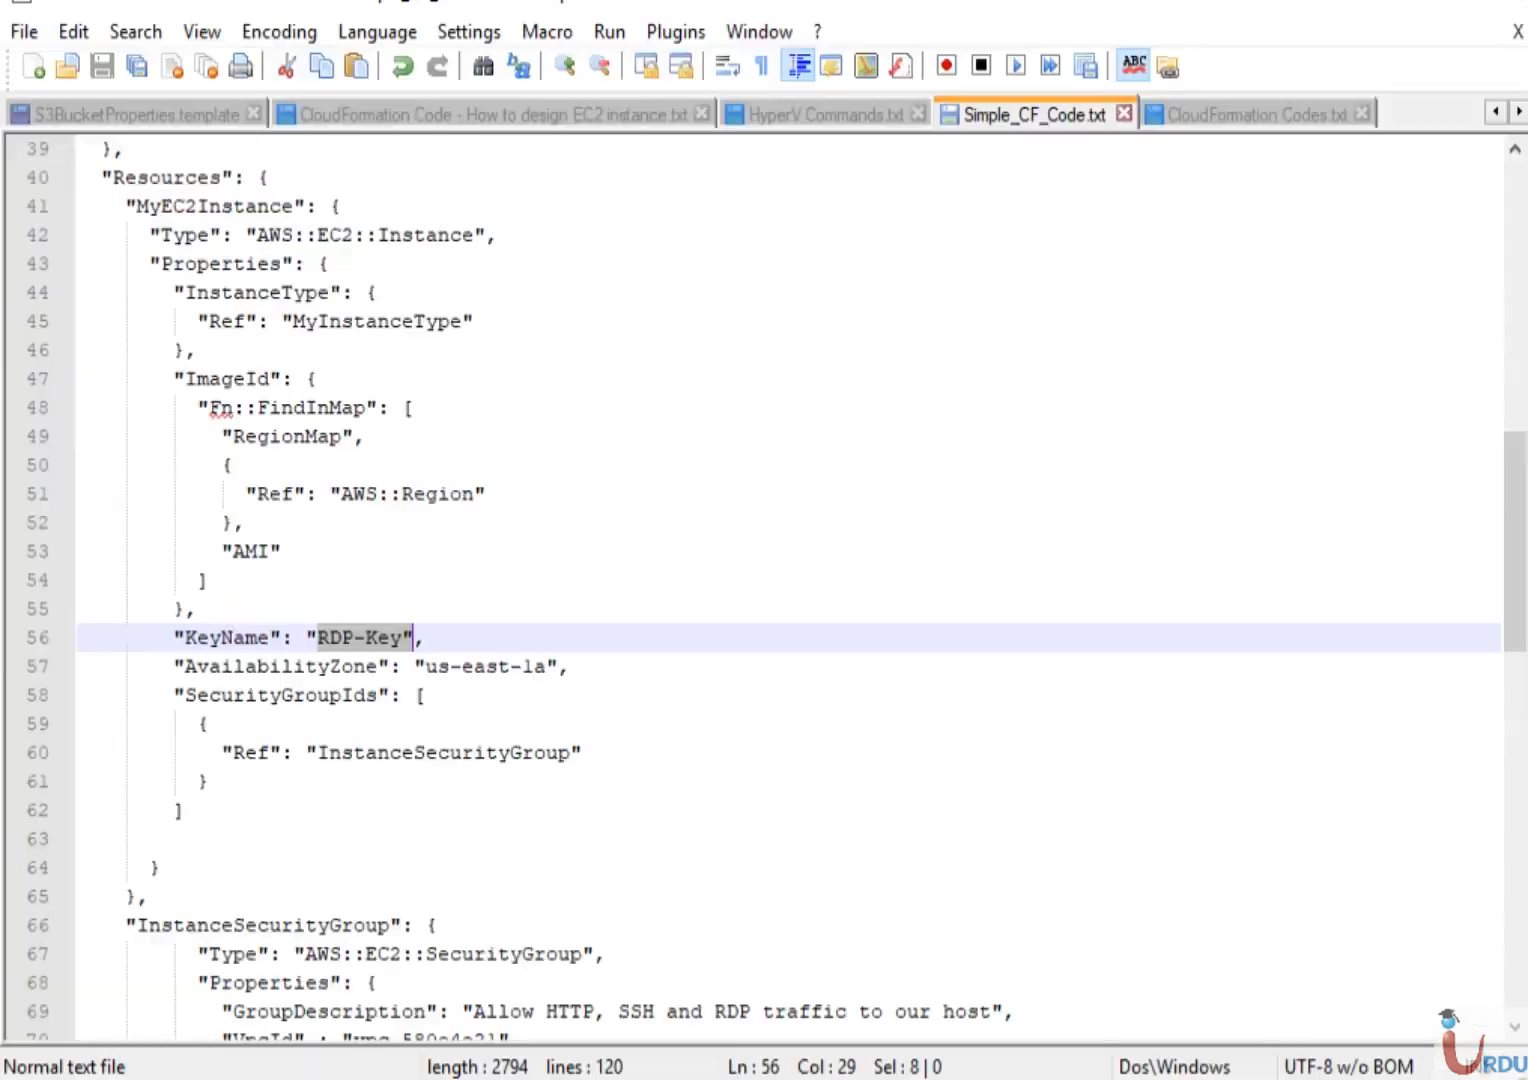
left_click(643, 721)
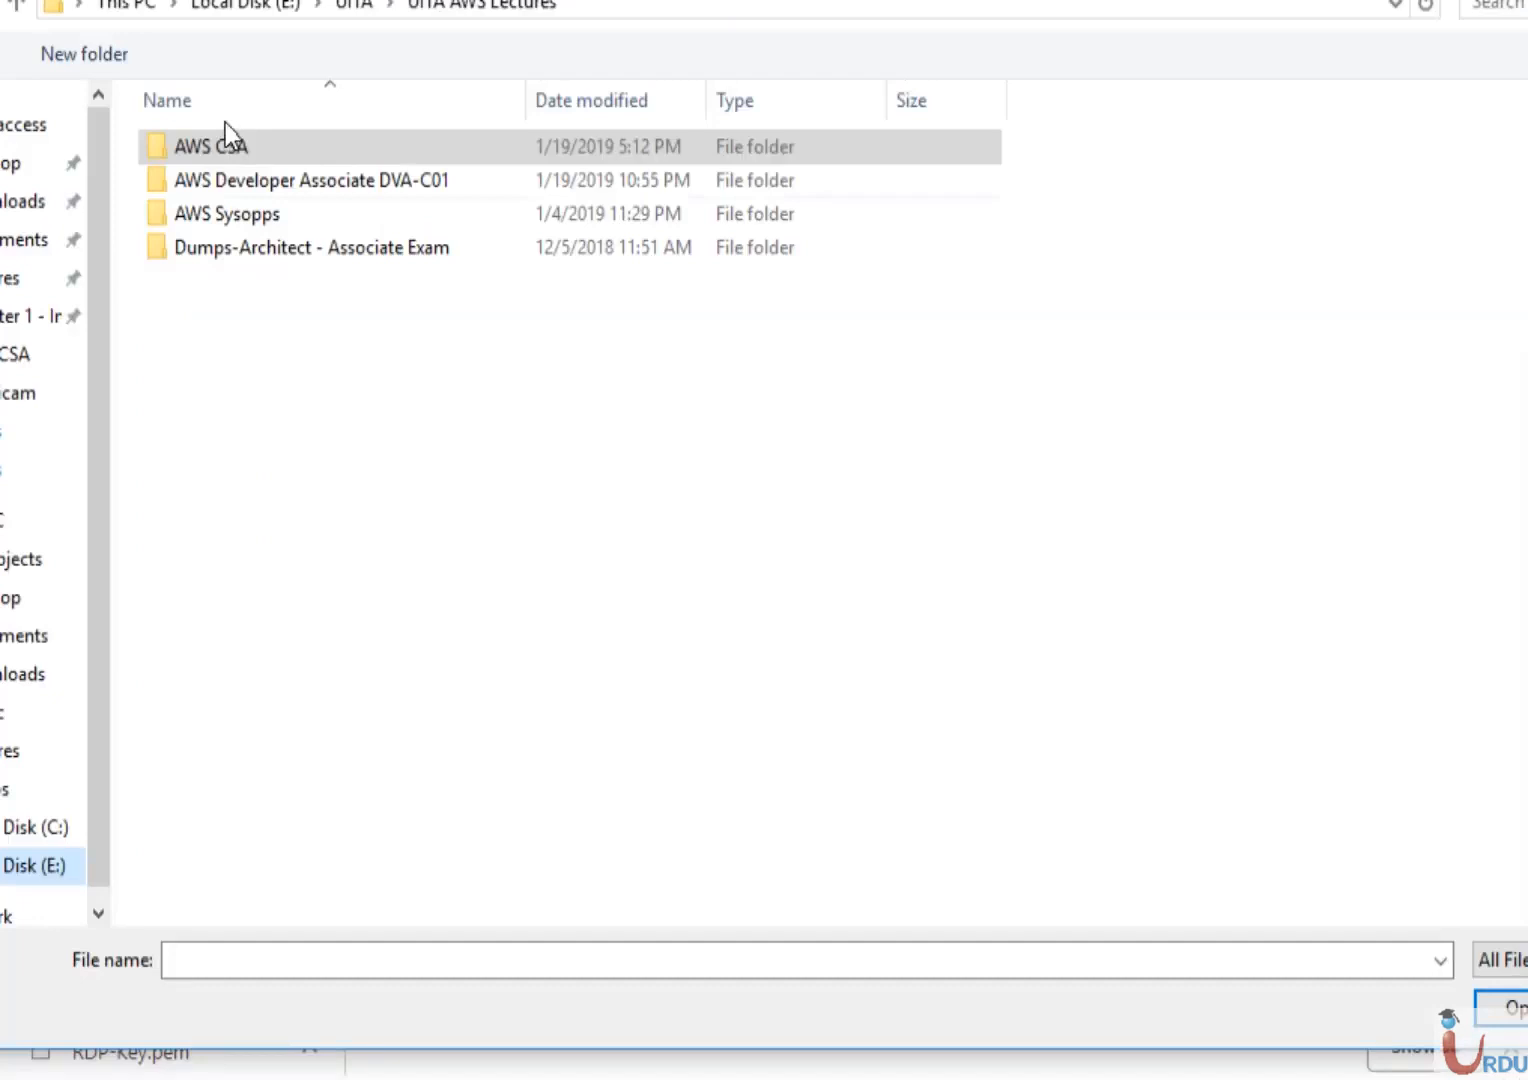
double_click(229, 138)
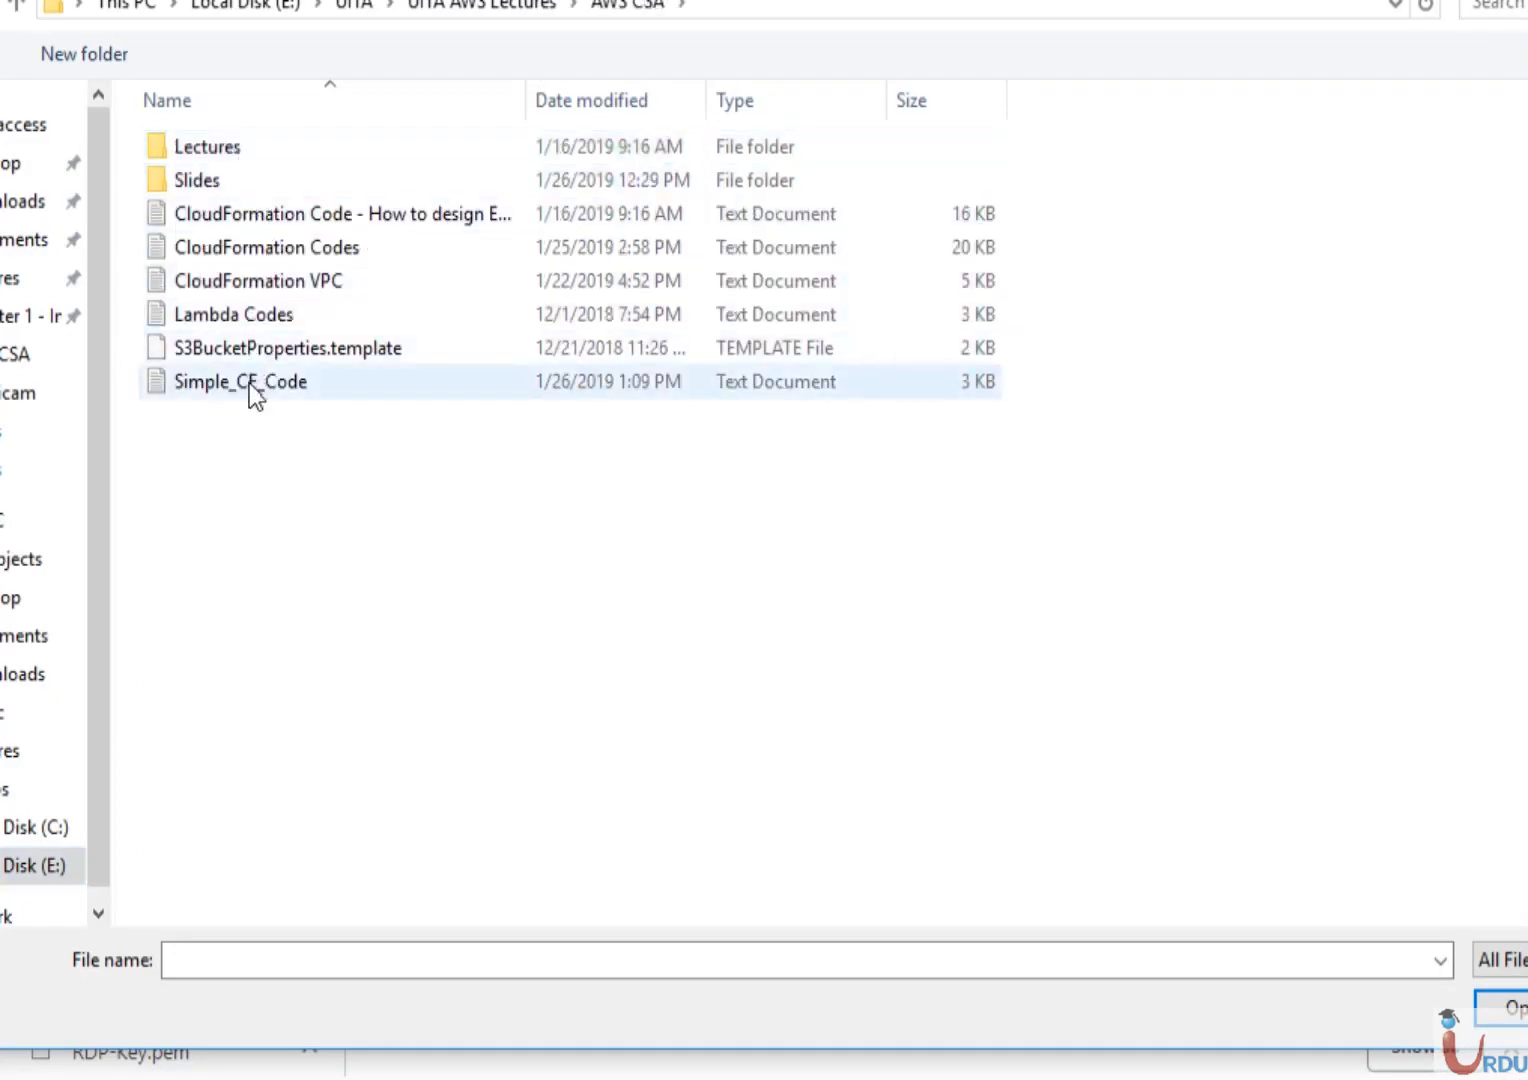
left_click(250, 388)
left_click(1508, 1008)
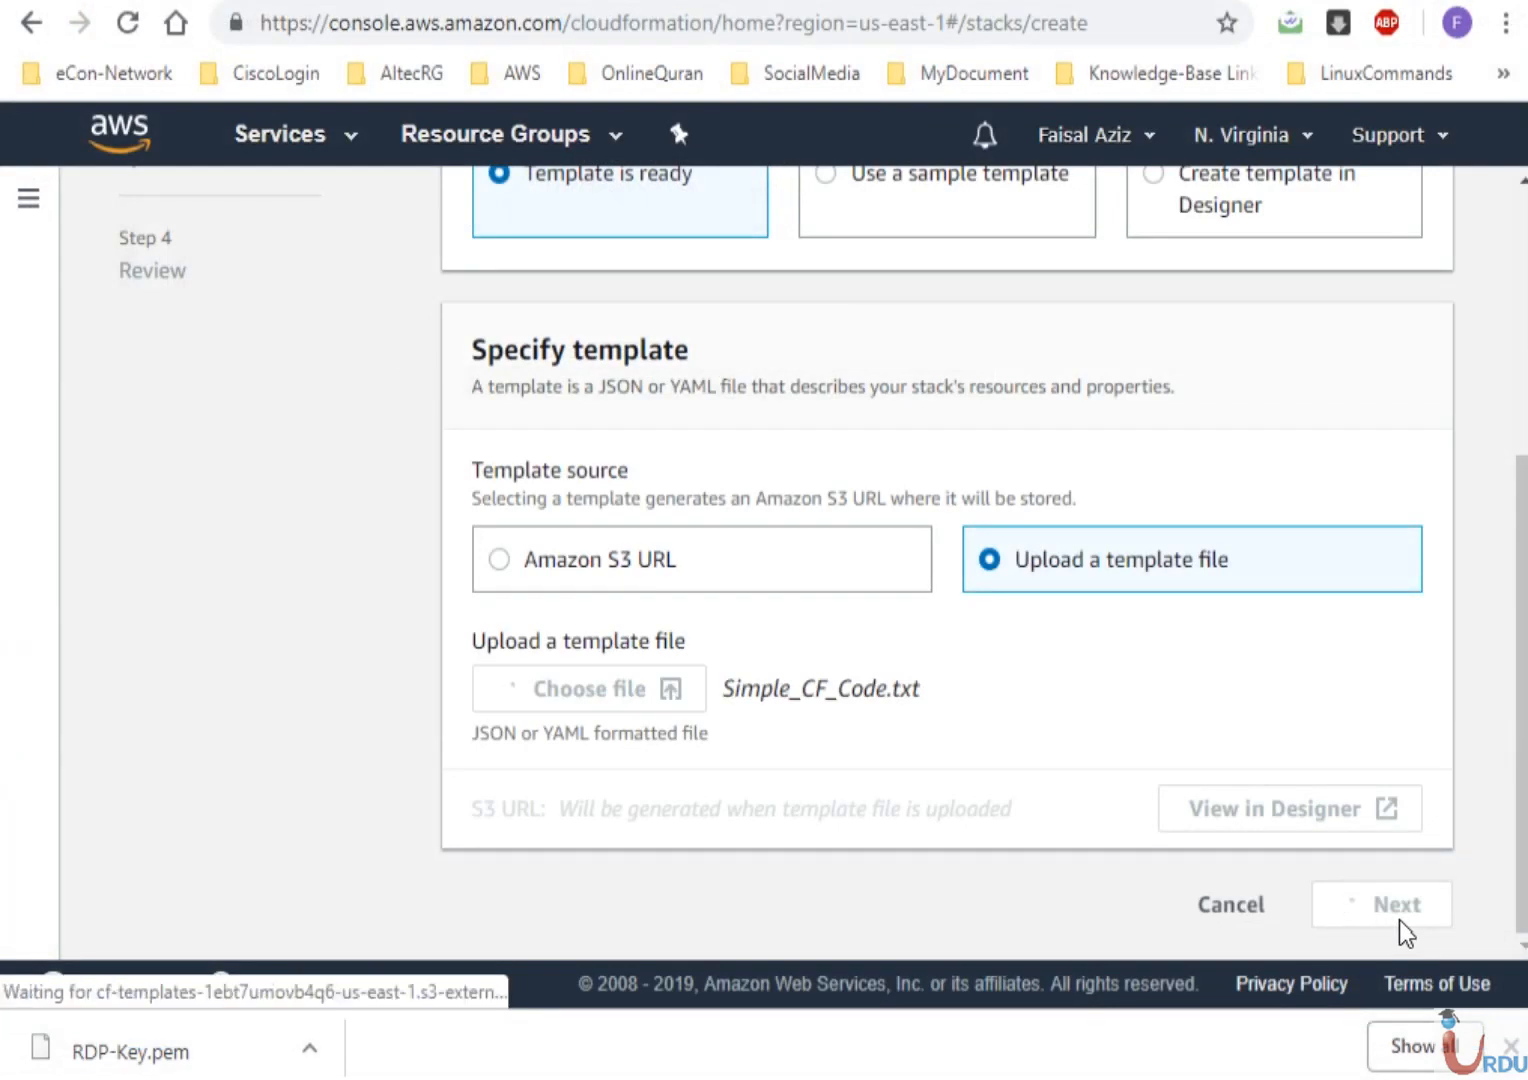
left_click(1407, 956)
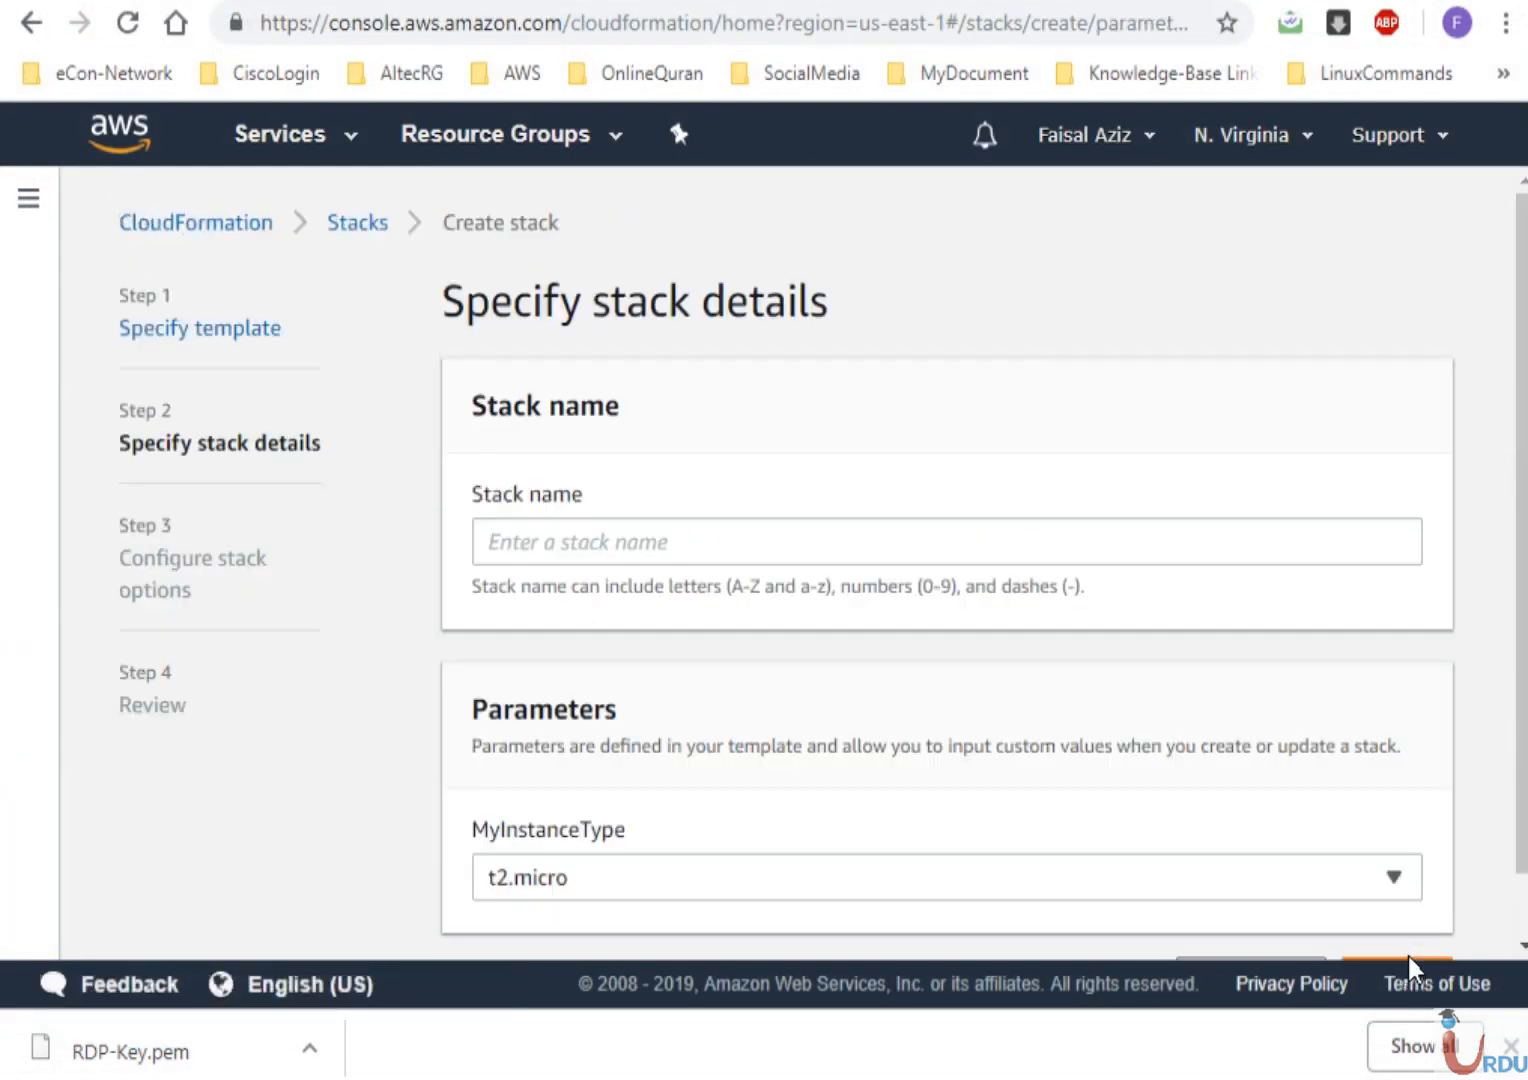
Name the stack EC2-stack, set MyInstanceType to t2.nano, and continue to the stack options
left_click(783, 533)
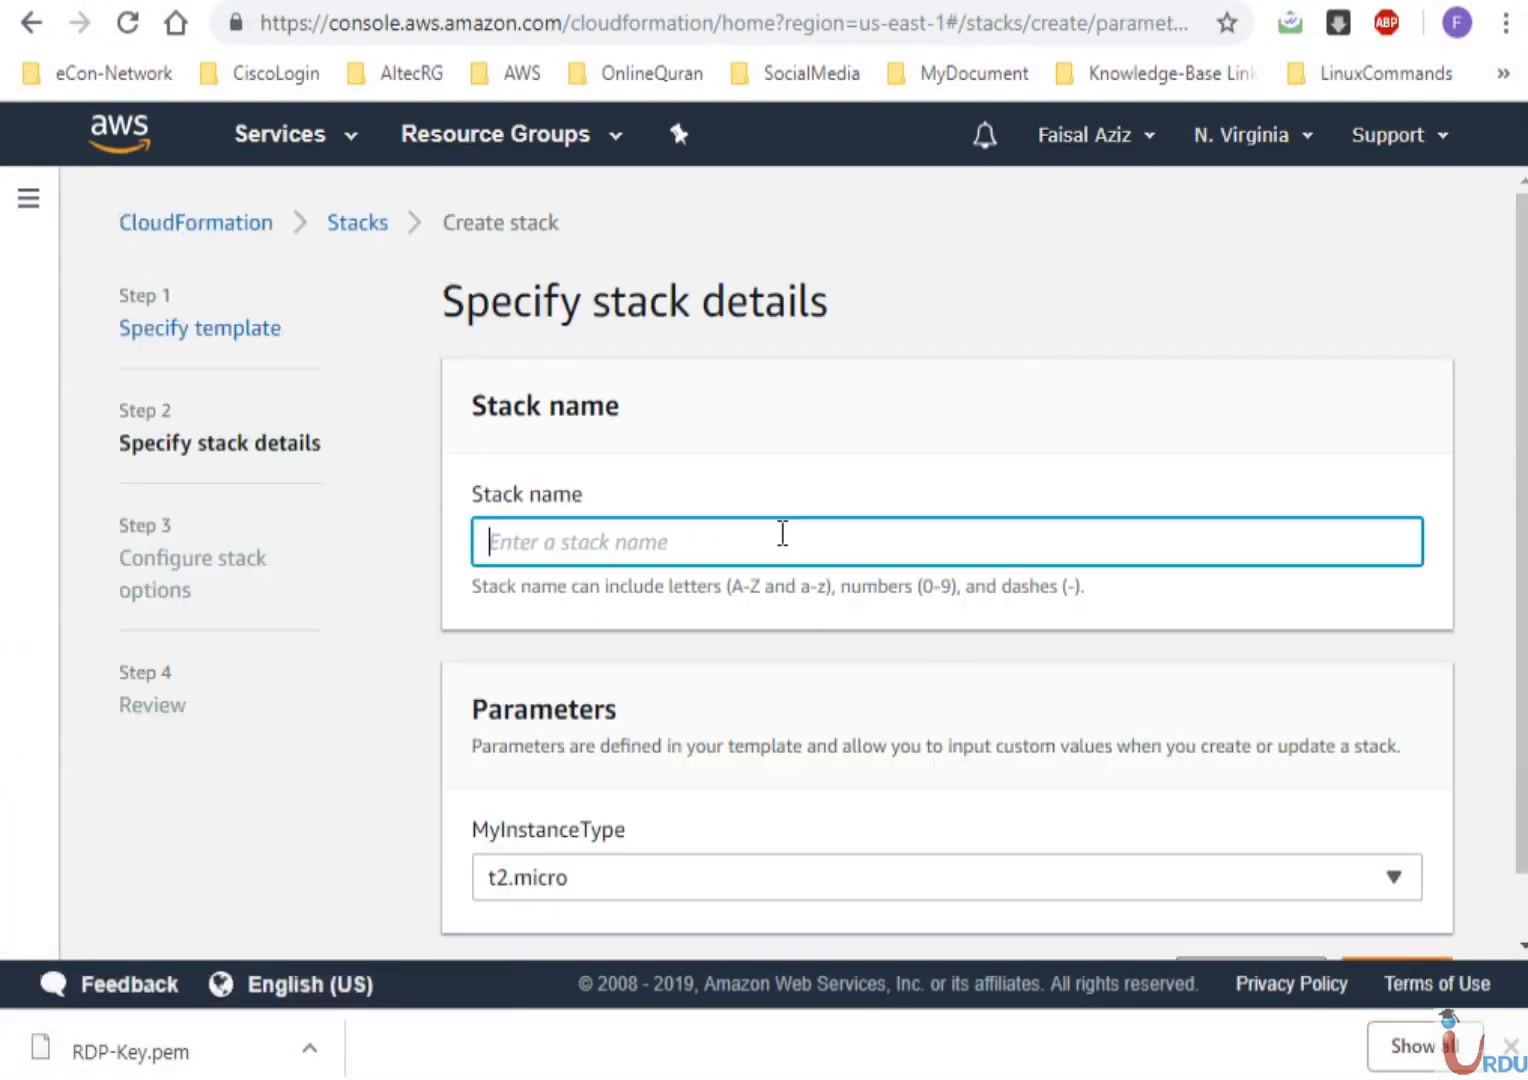
left_click(1511, 1047)
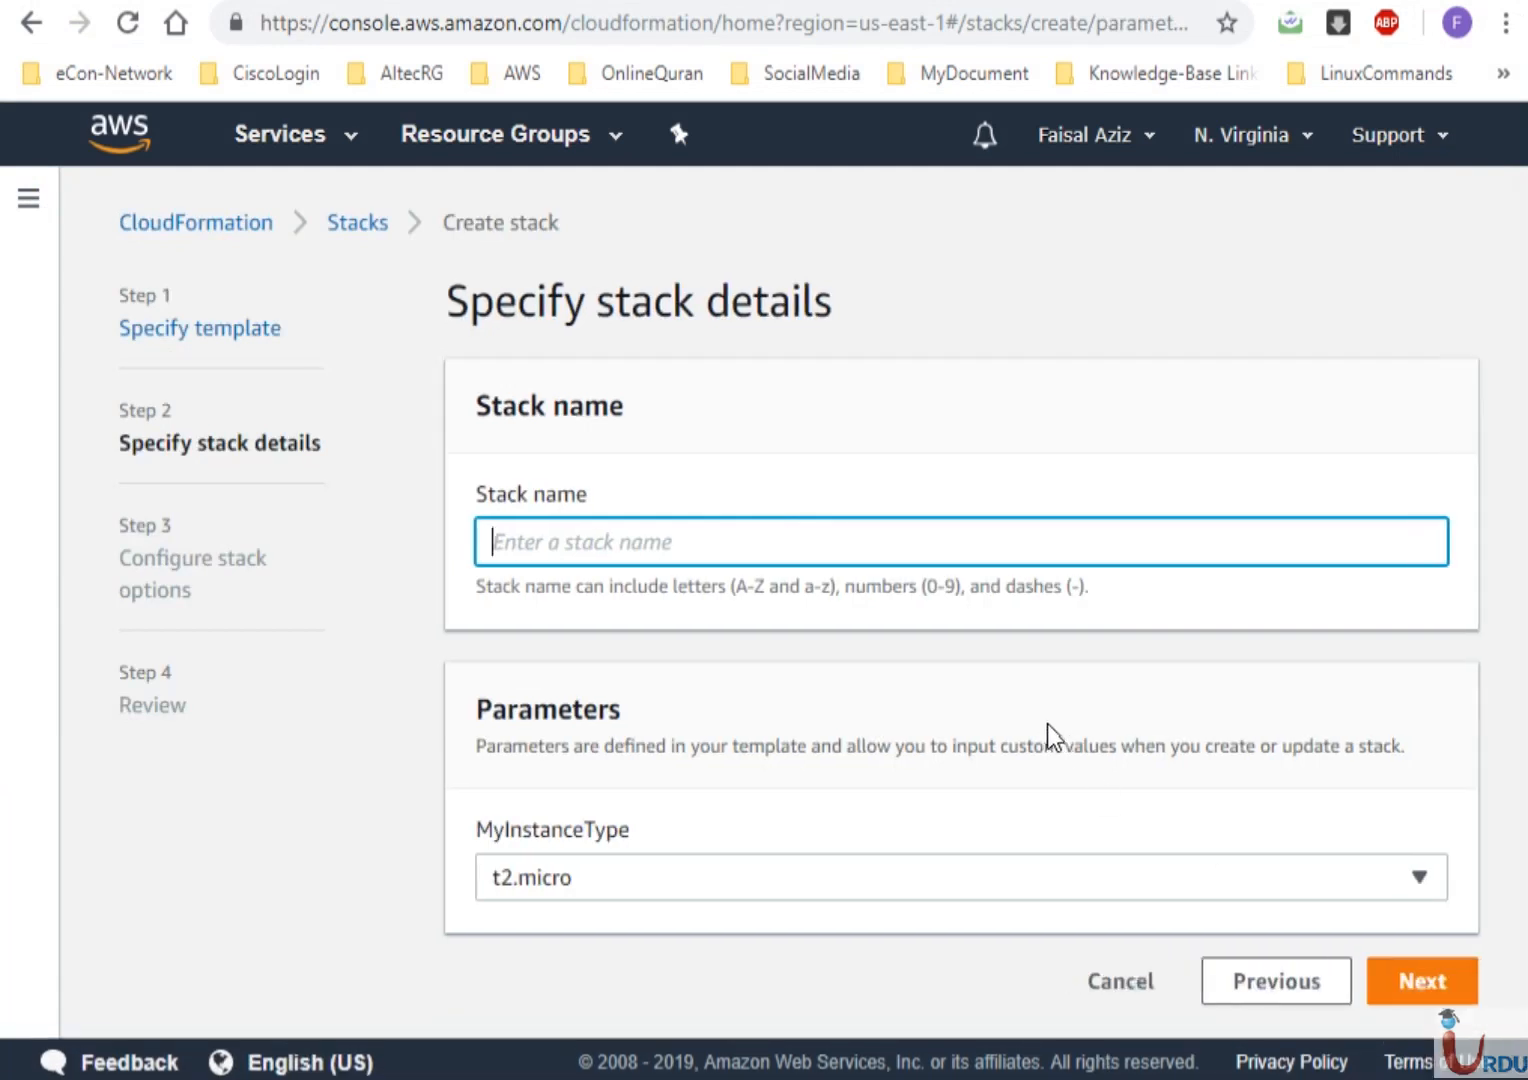
type("EC")
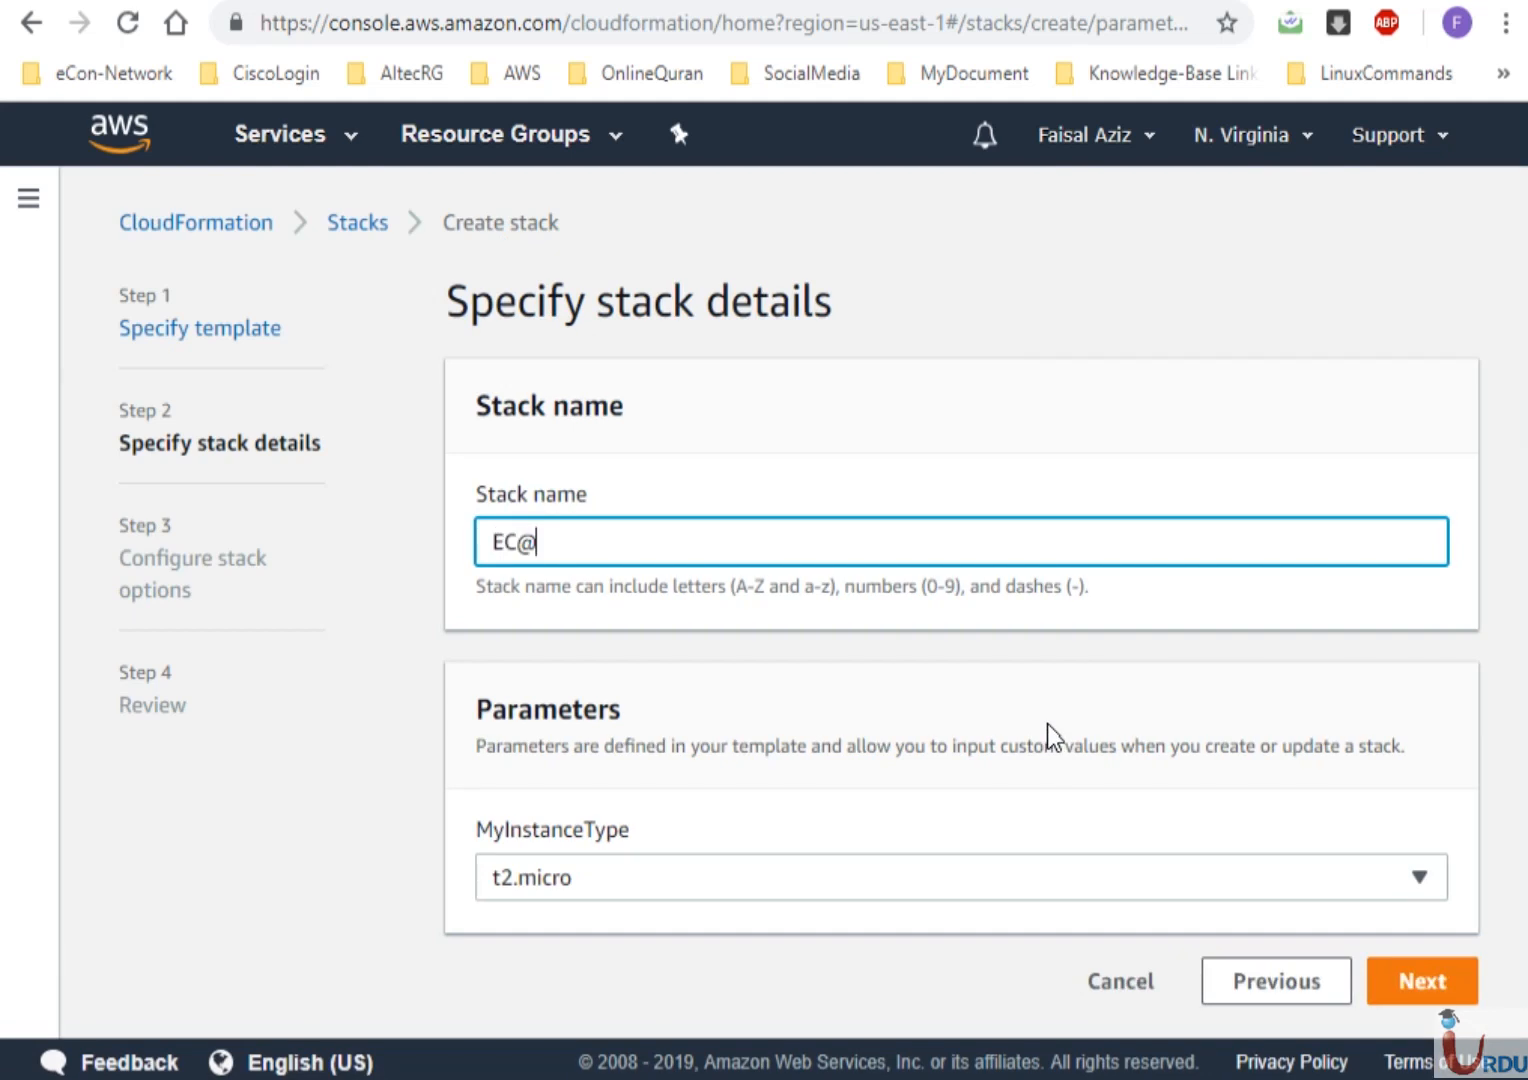
type("2-stack")
left_click(1085, 877)
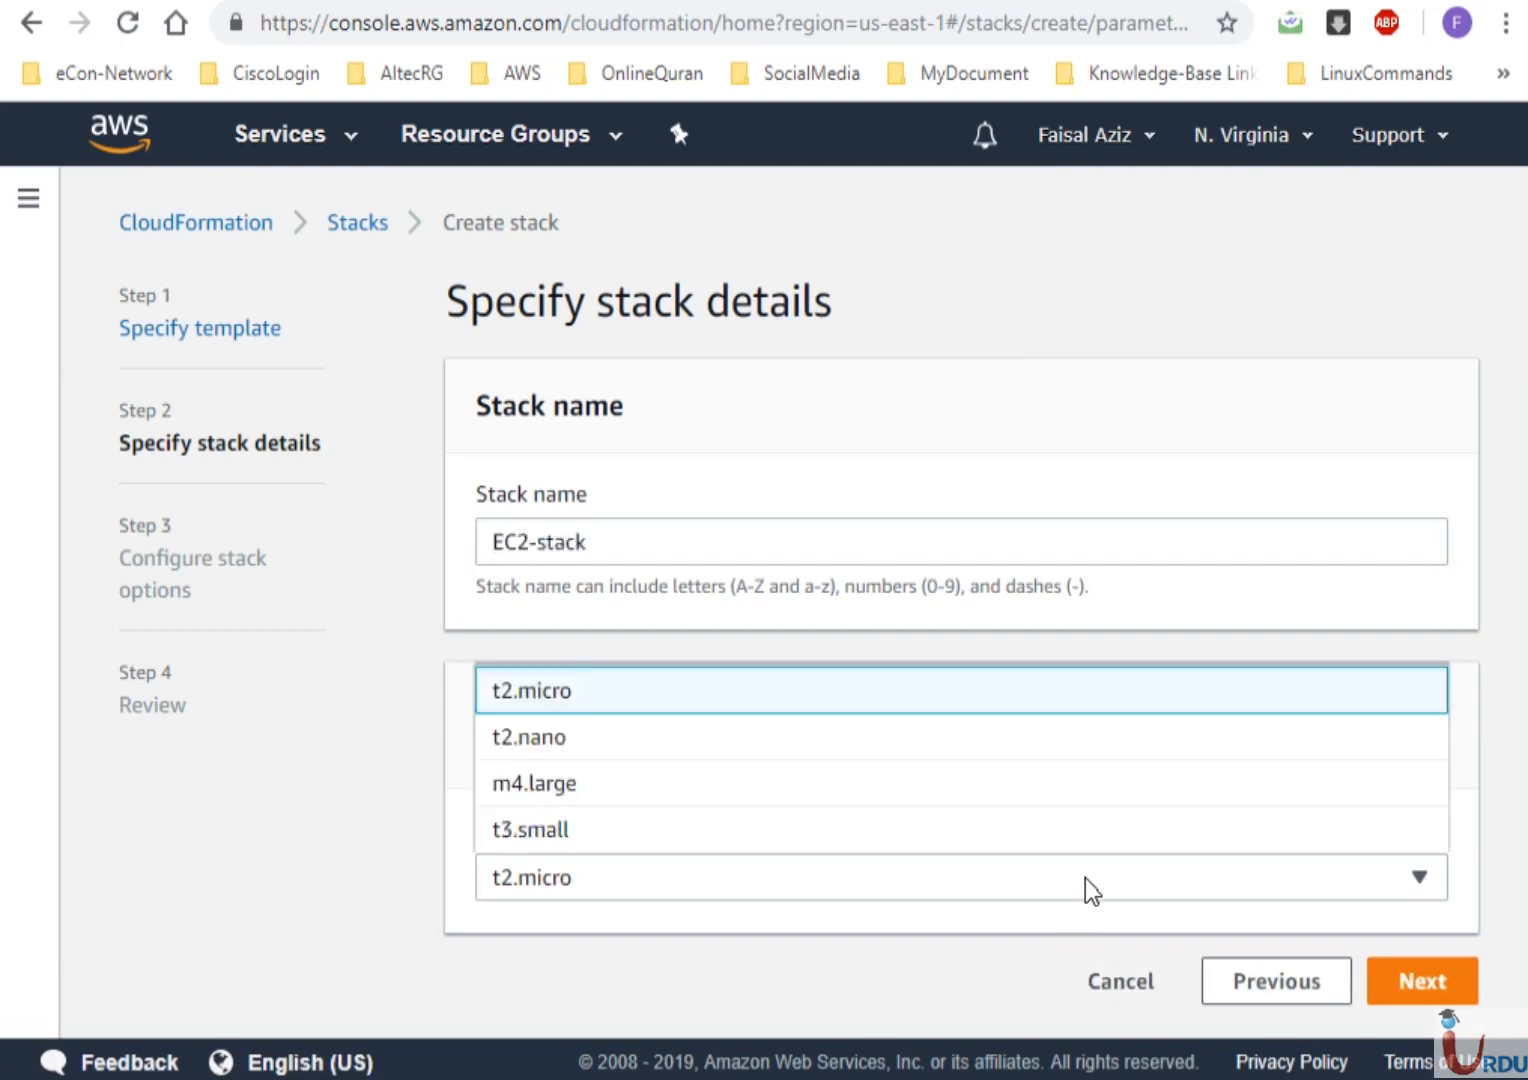
left_click(542, 730)
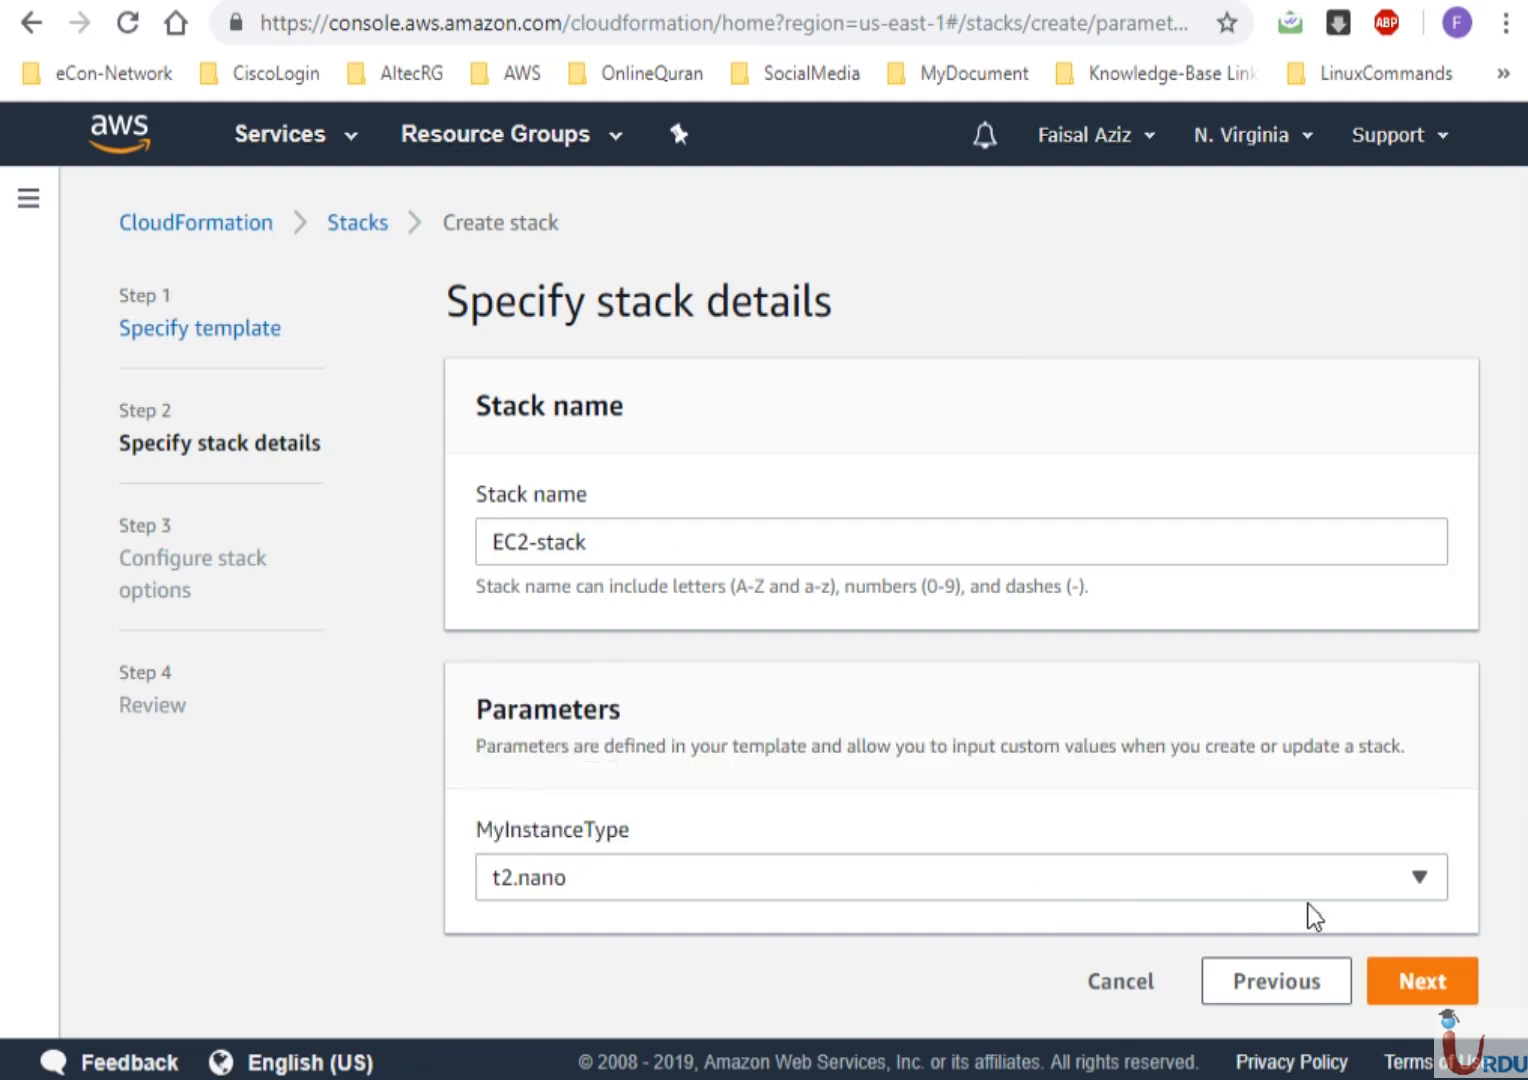
left_click(1400, 980)
Keep the default stack options, go through the review page and create EC2-stack
scroll(1514, 904, "down", 8)
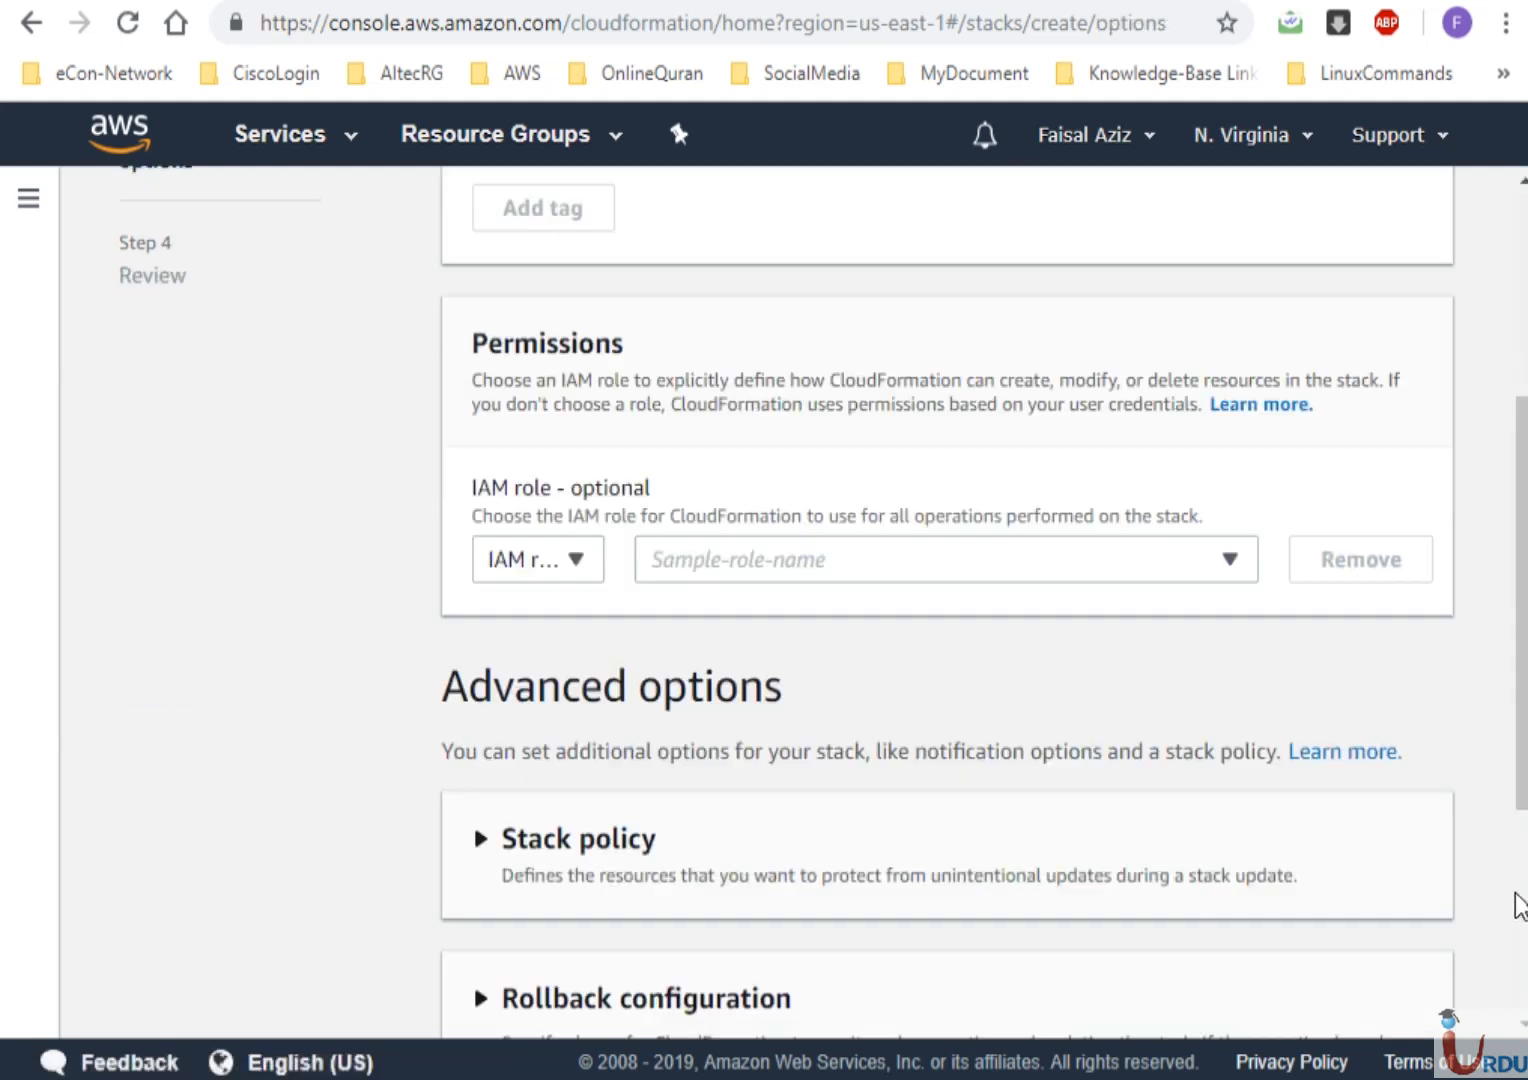
left_click(1418, 994)
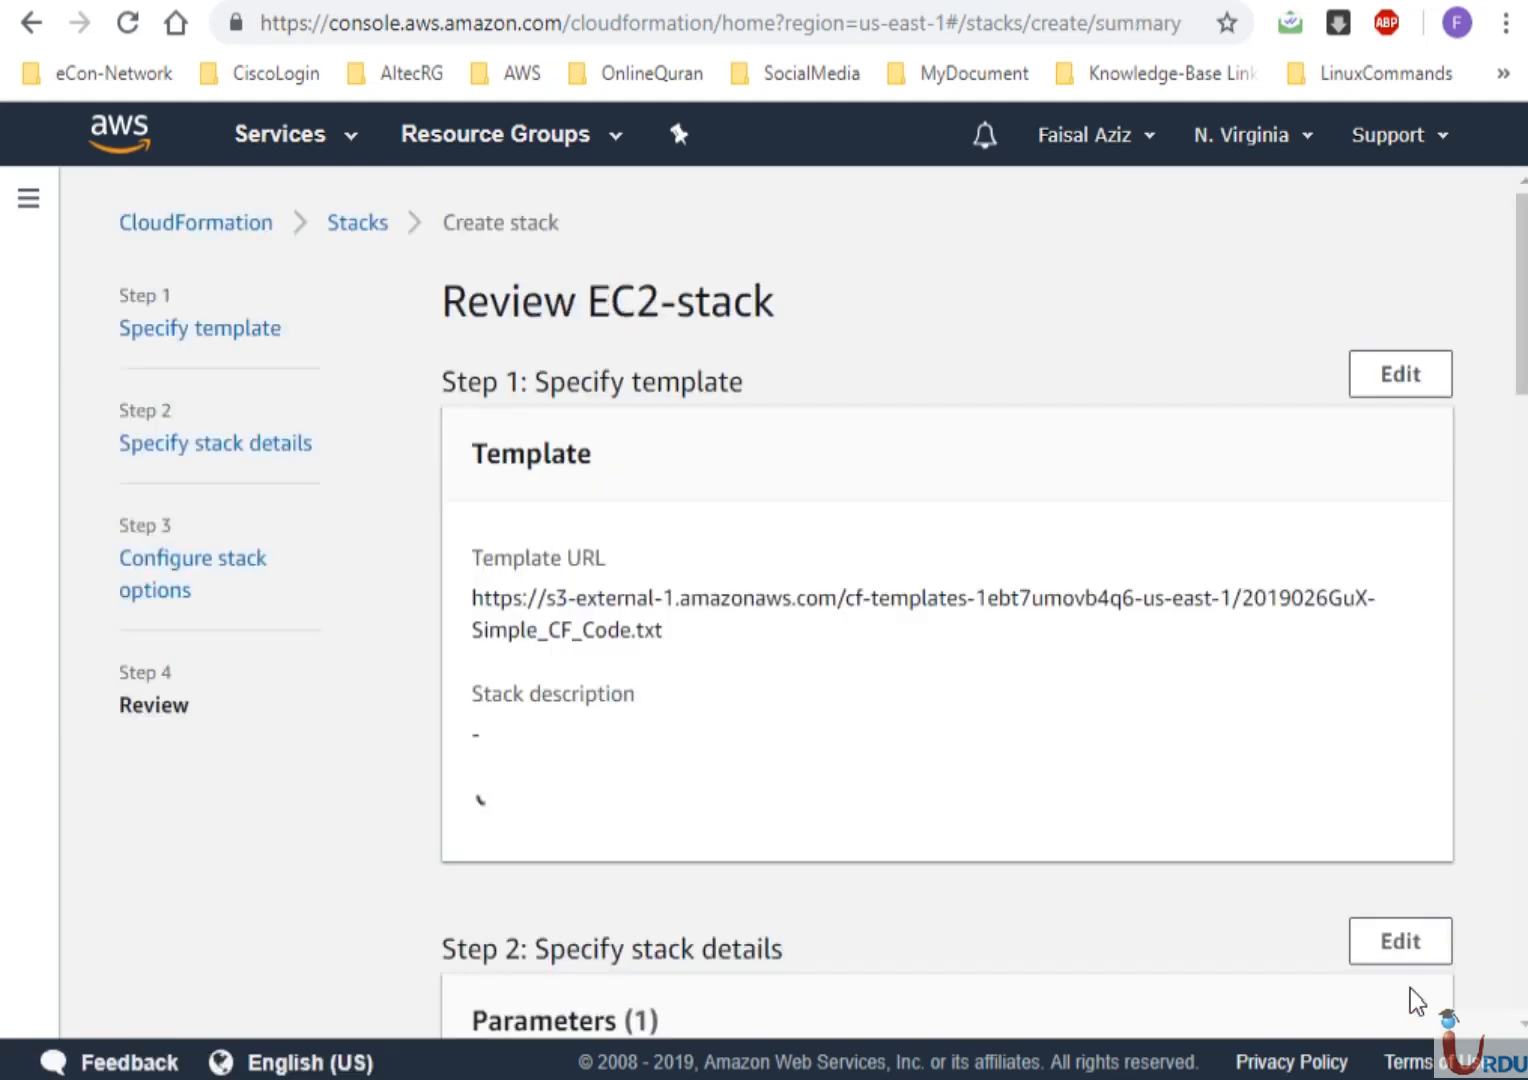
scroll(1448, 995, "down", 15)
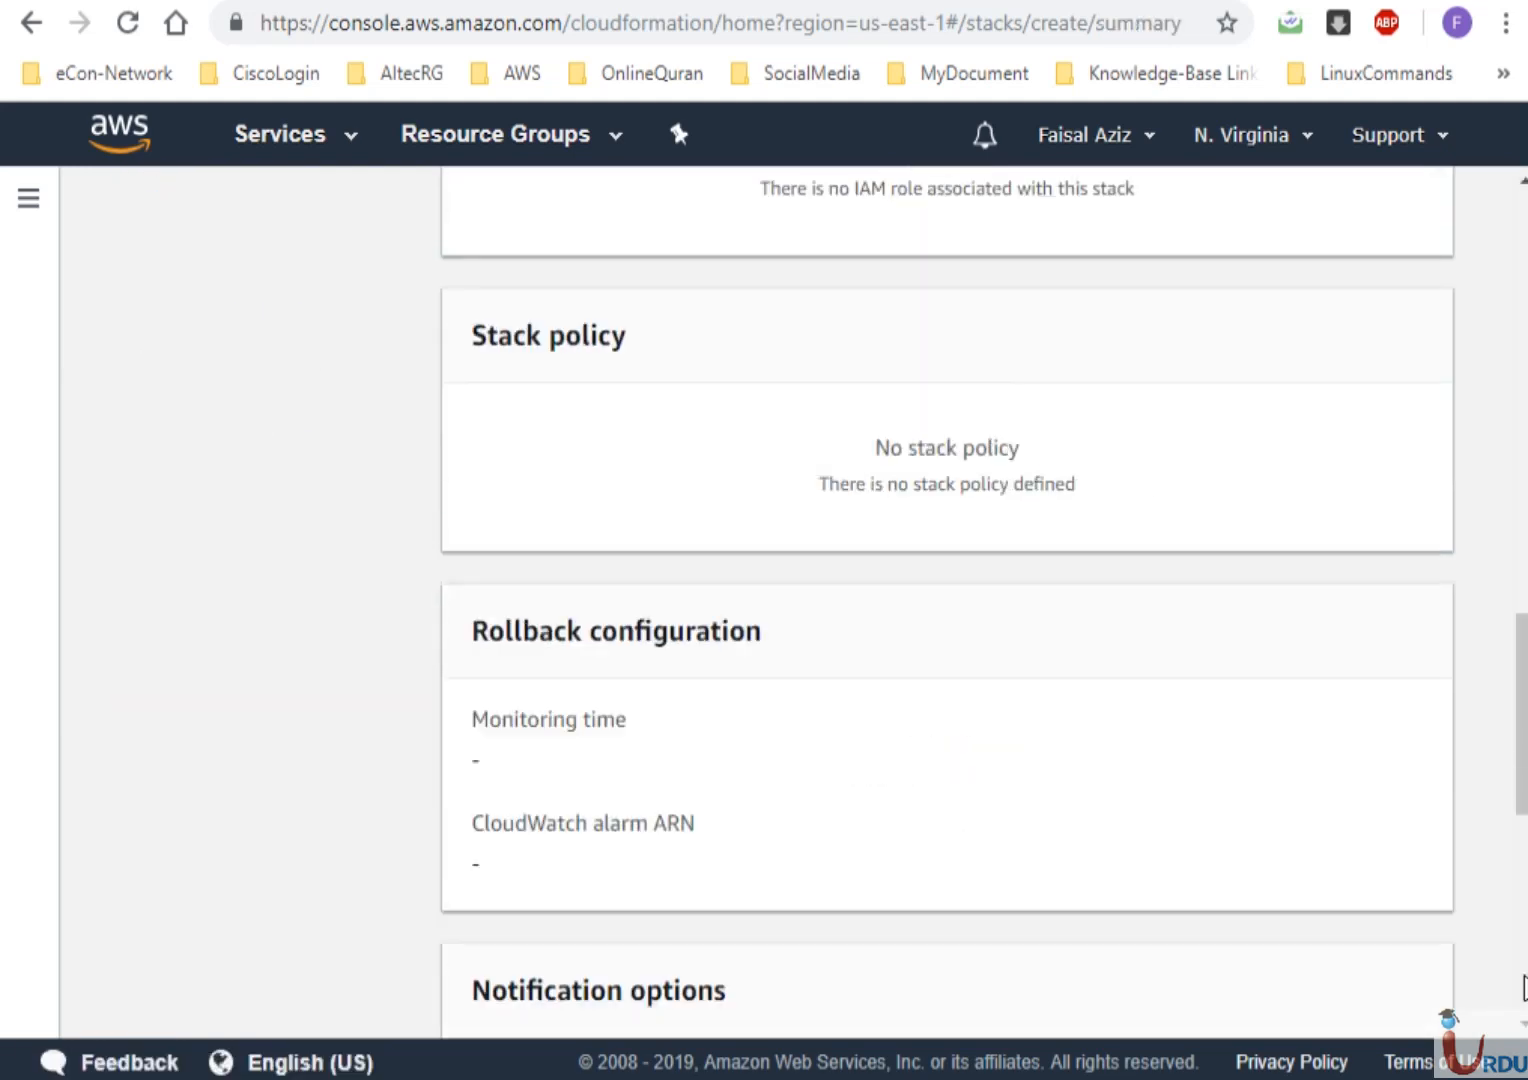
left_click(1446, 992)
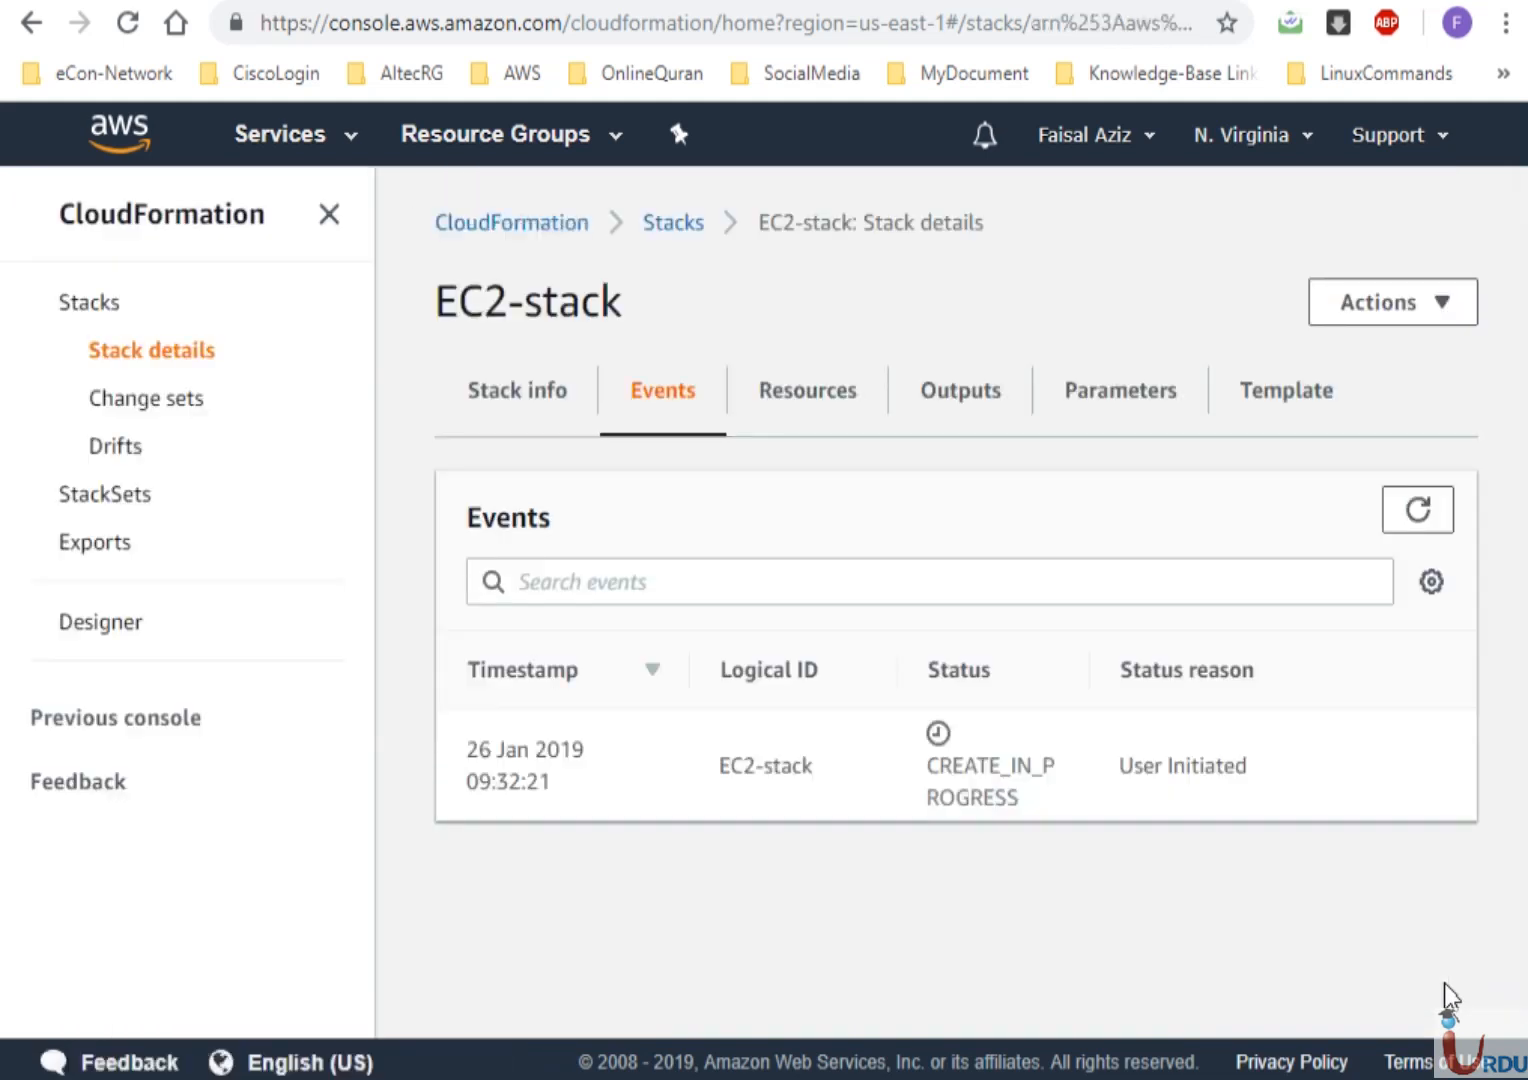
Refresh the stack's events and examine the EC2-stack and InstanceSecurityGroup entries
left_click(1418, 510)
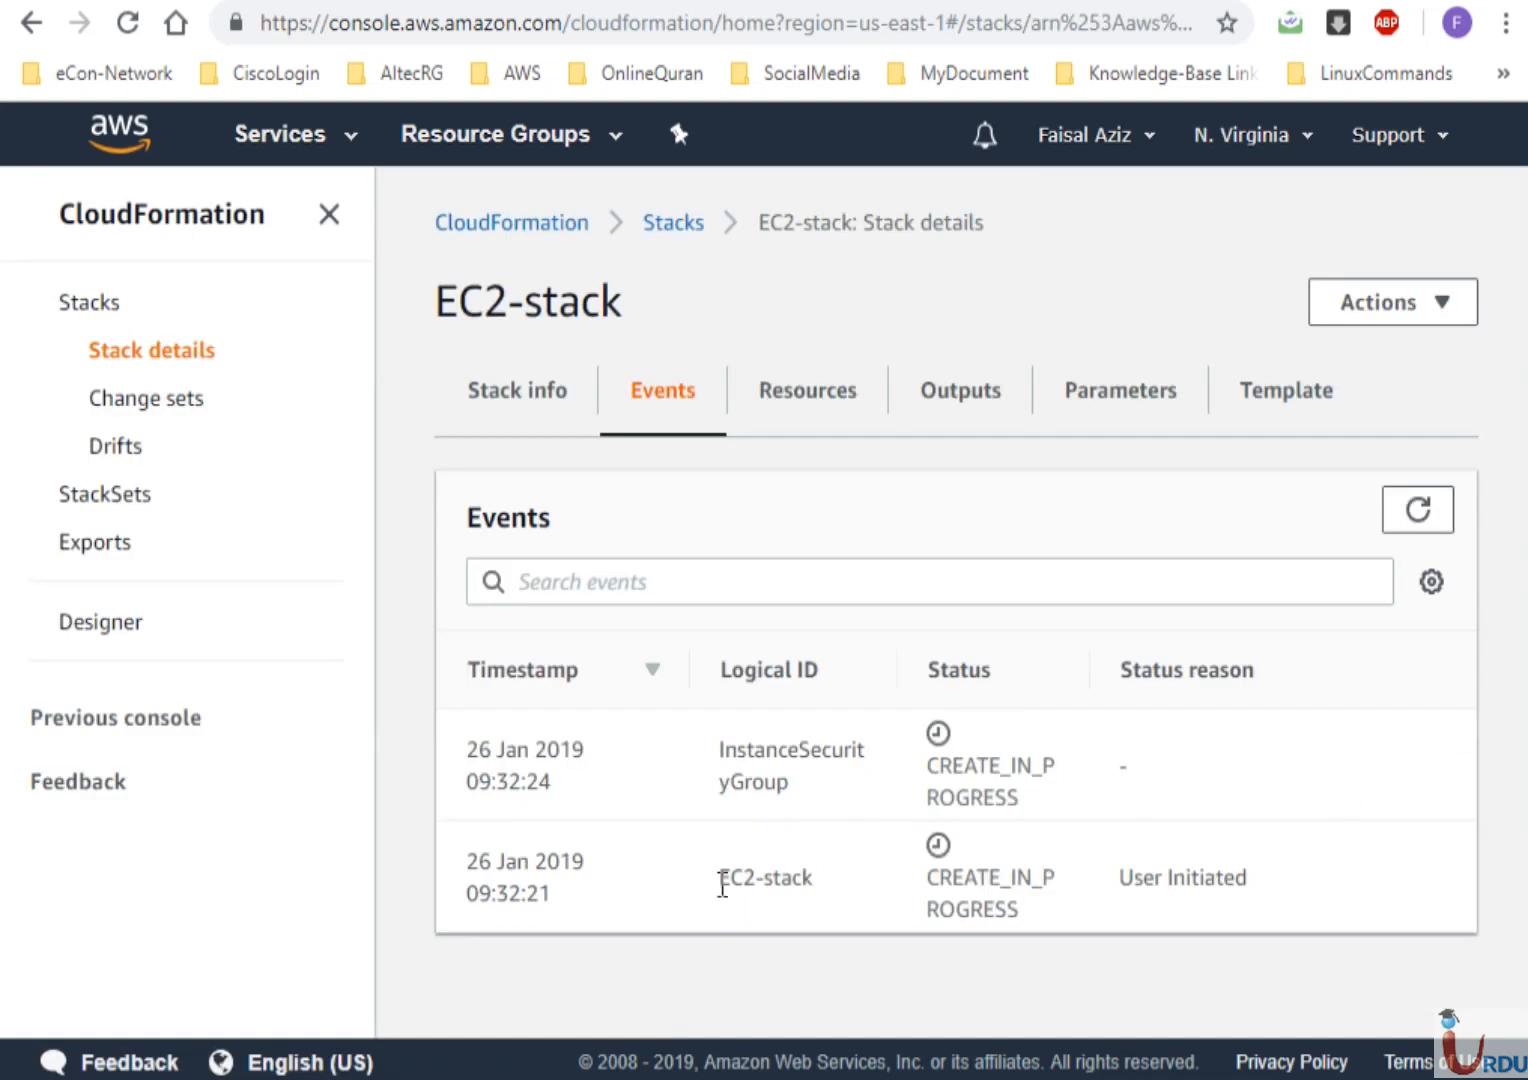
left_click_drag(719, 880, 813, 882)
left_click(815, 882)
left_click_drag(720, 749, 808, 793)
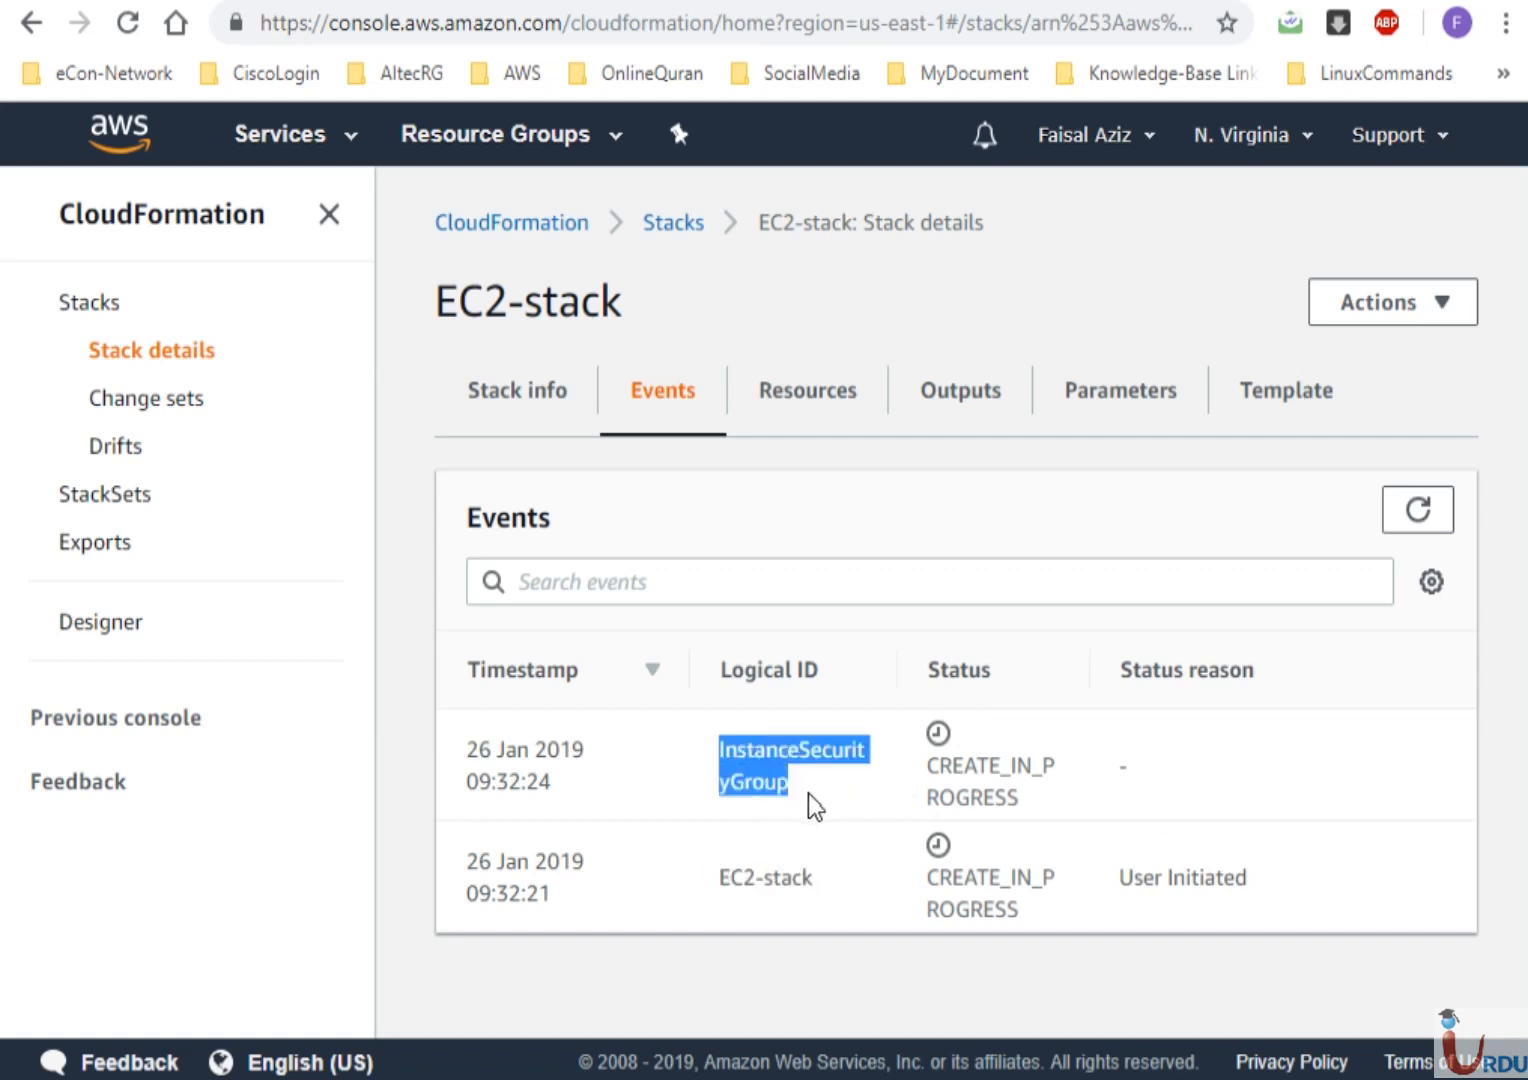
left_click(1123, 789)
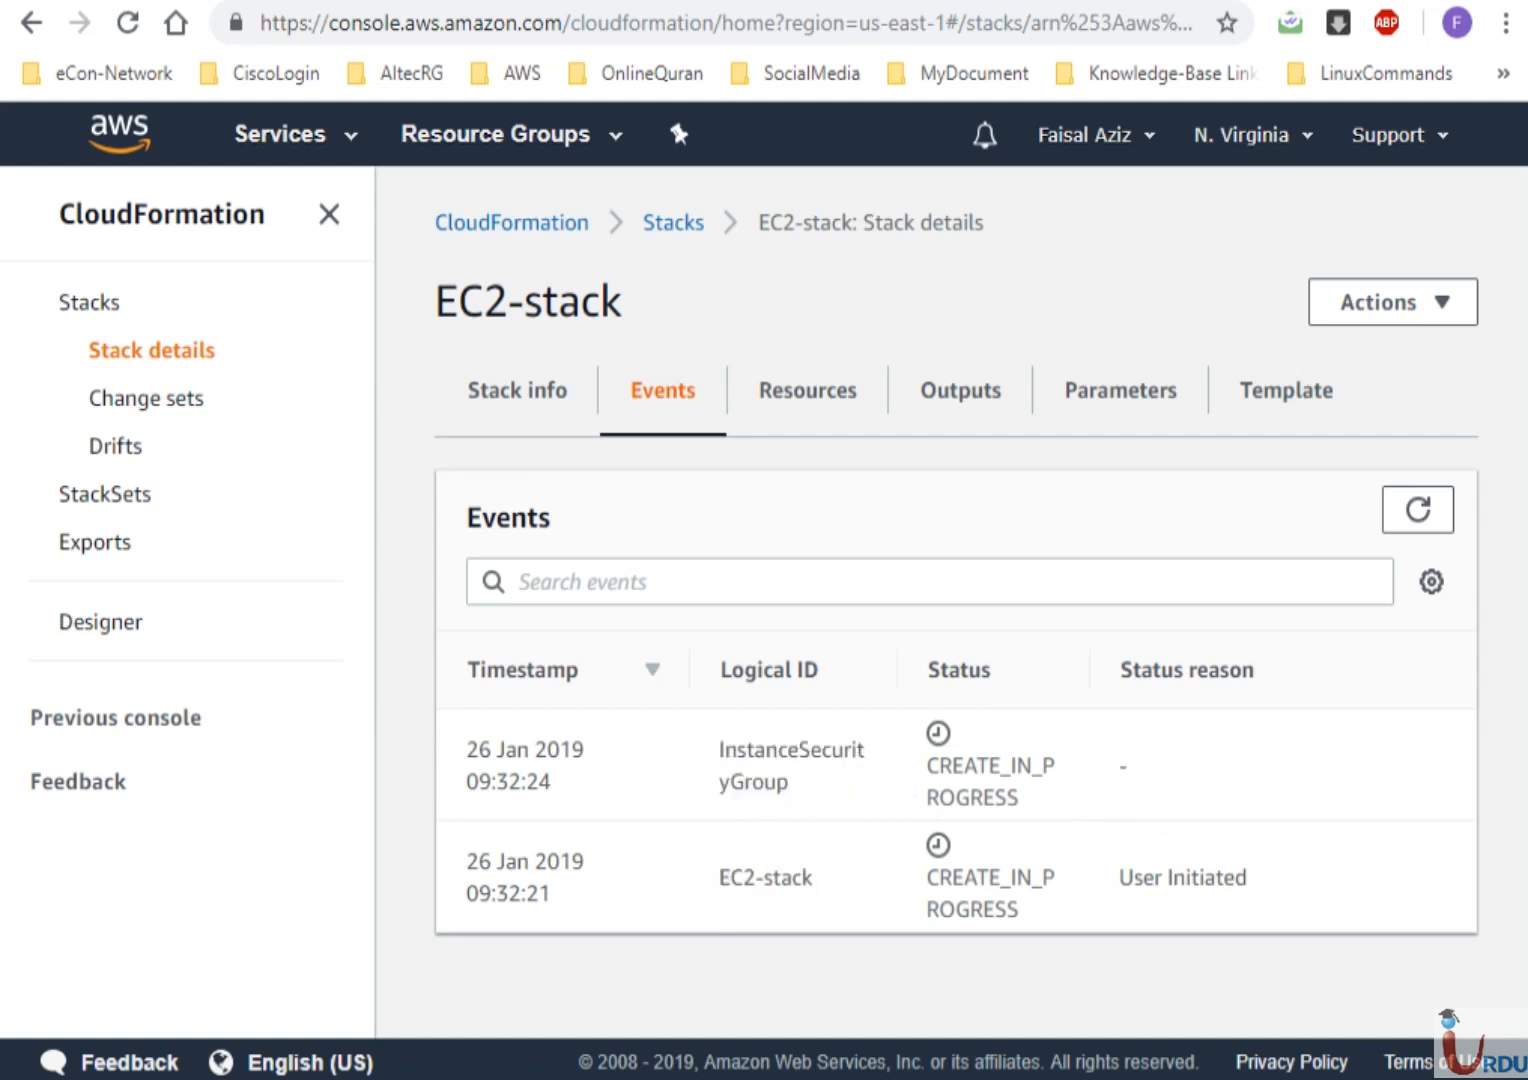
Refresh the EC2 Security Groups list, select the group belonging to EC2-stack and enlarge its details area
left_click(885, 2)
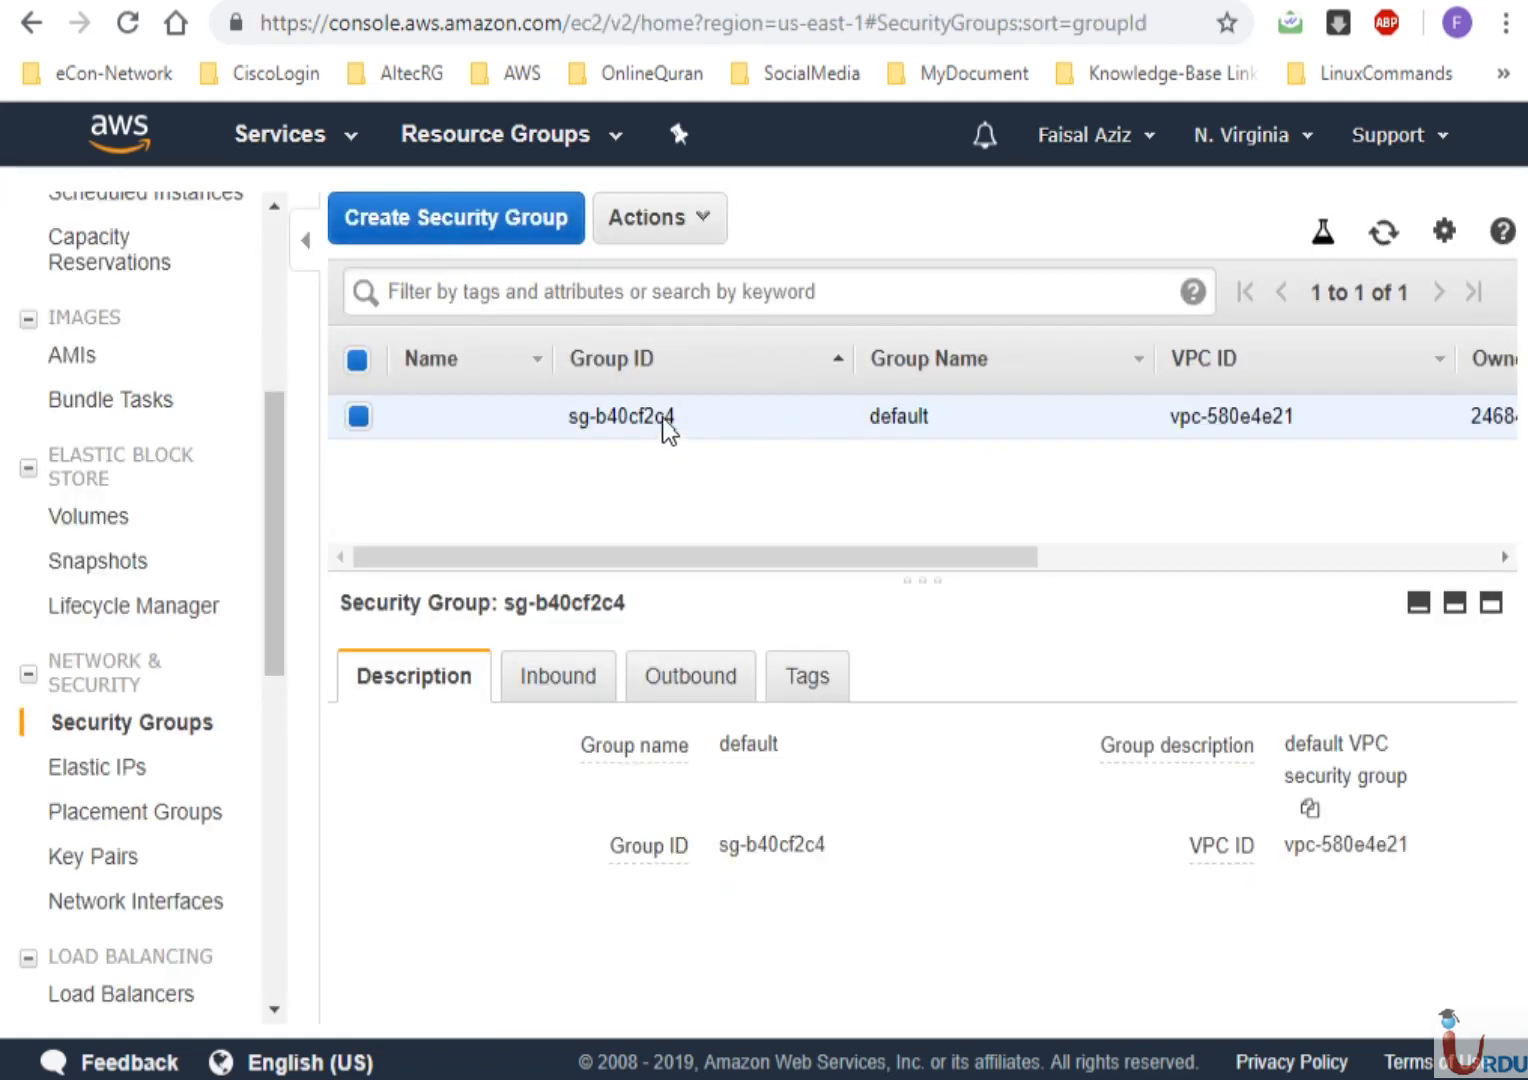
left_click(1389, 243)
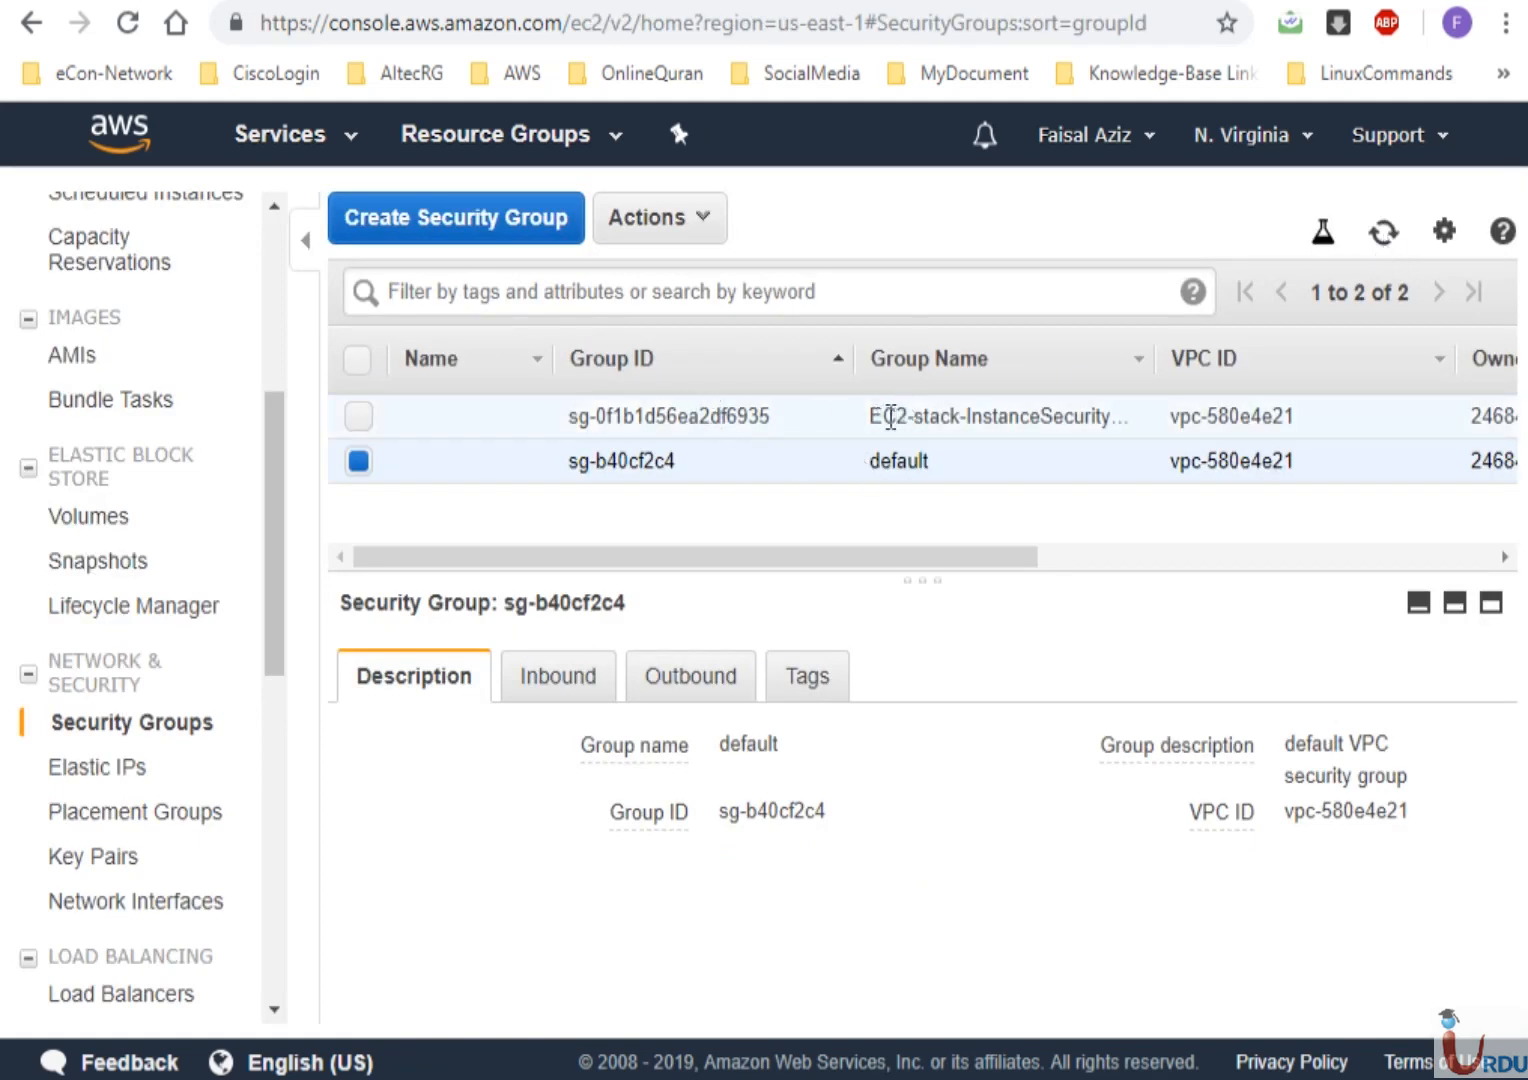
left_click(955, 416)
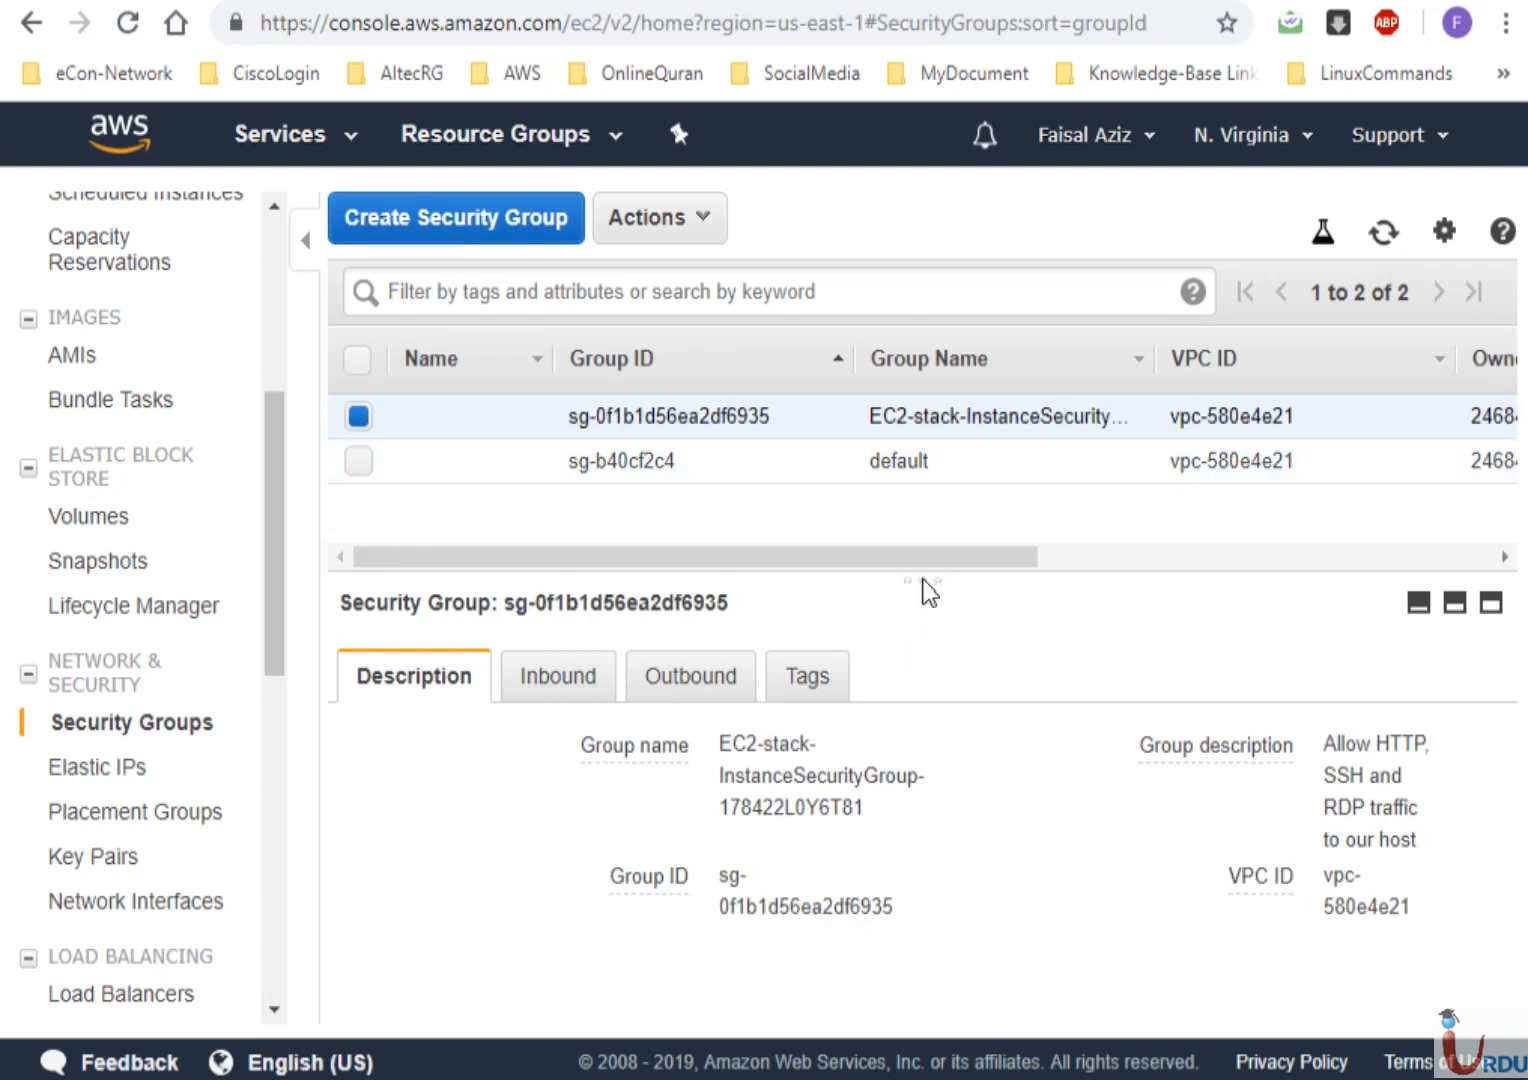
left_click_drag(921, 590, 921, 483)
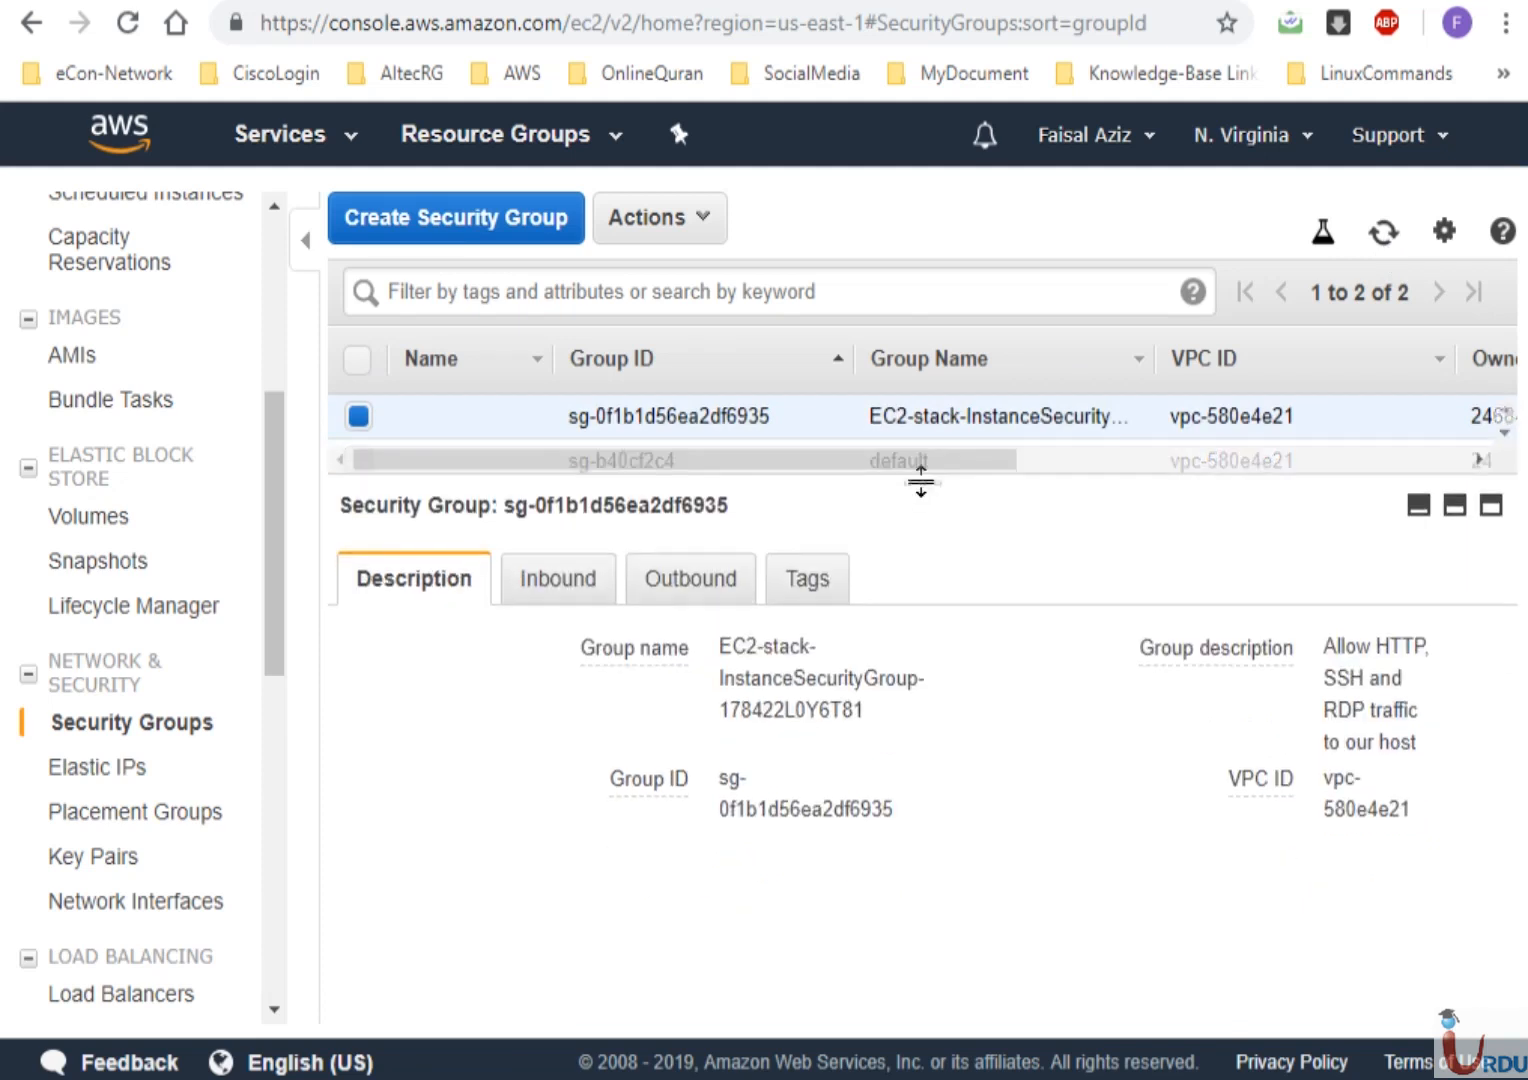
Compare the group's inbound rules with the SecurityGroupIngress entries for ports 22, 80 and 3389 in the Notepad++ template
left_click(552, 585)
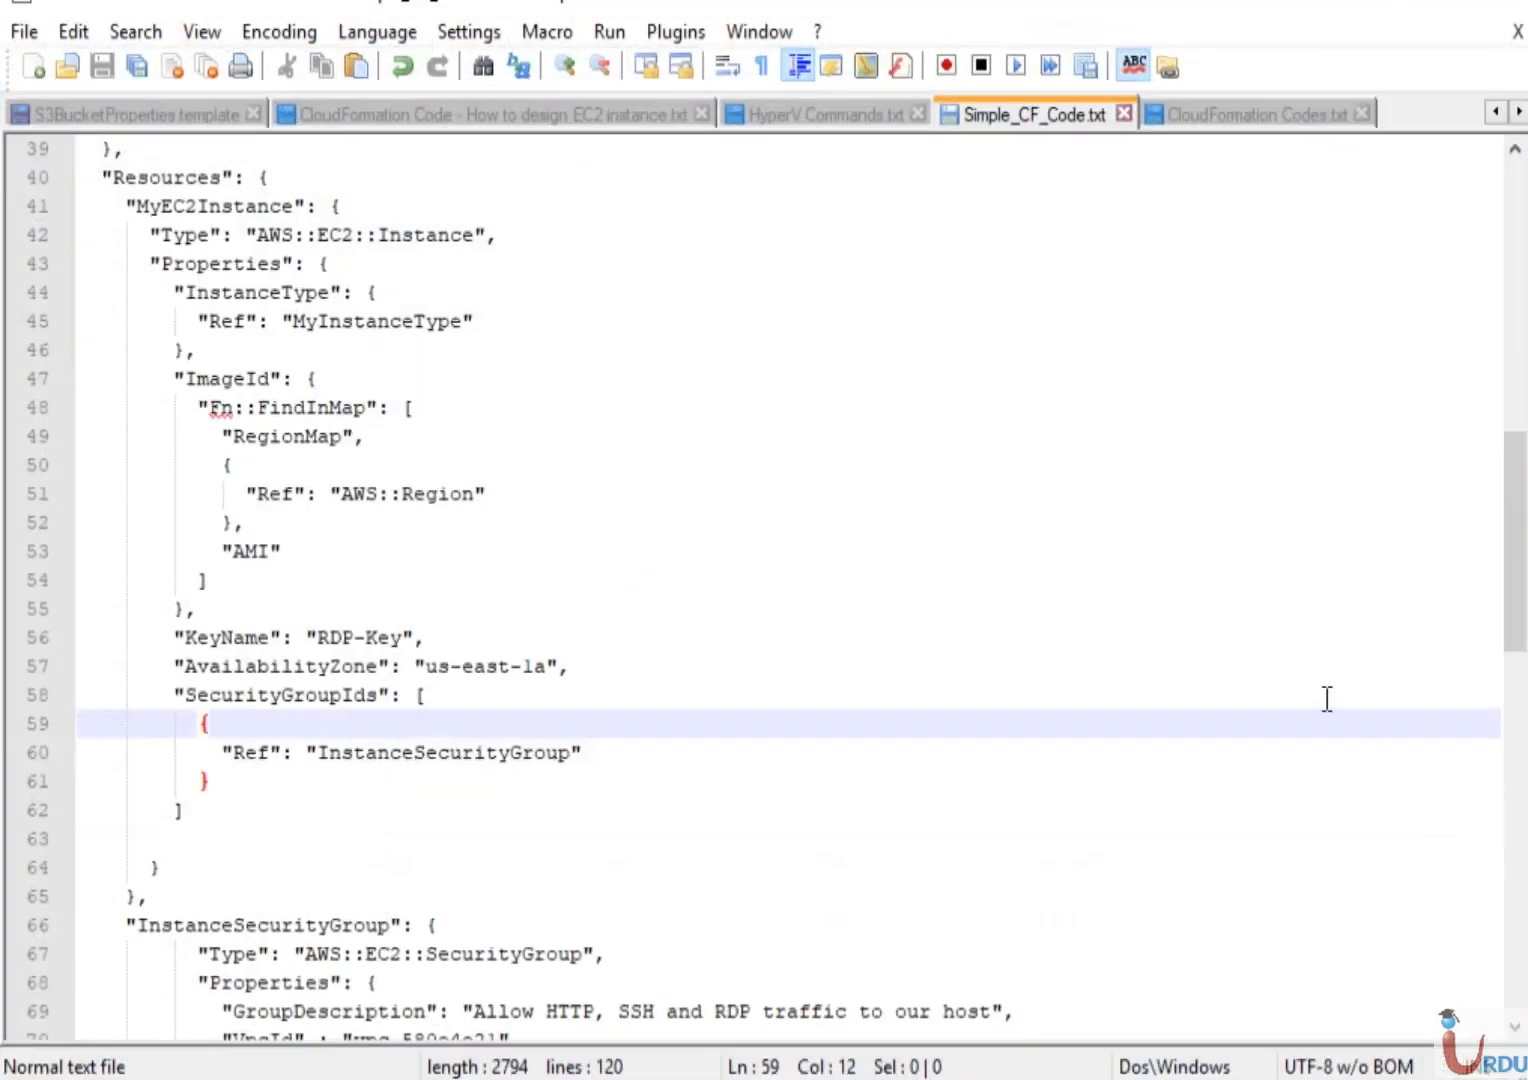
left_click_drag(1520, 620, 1520, 830)
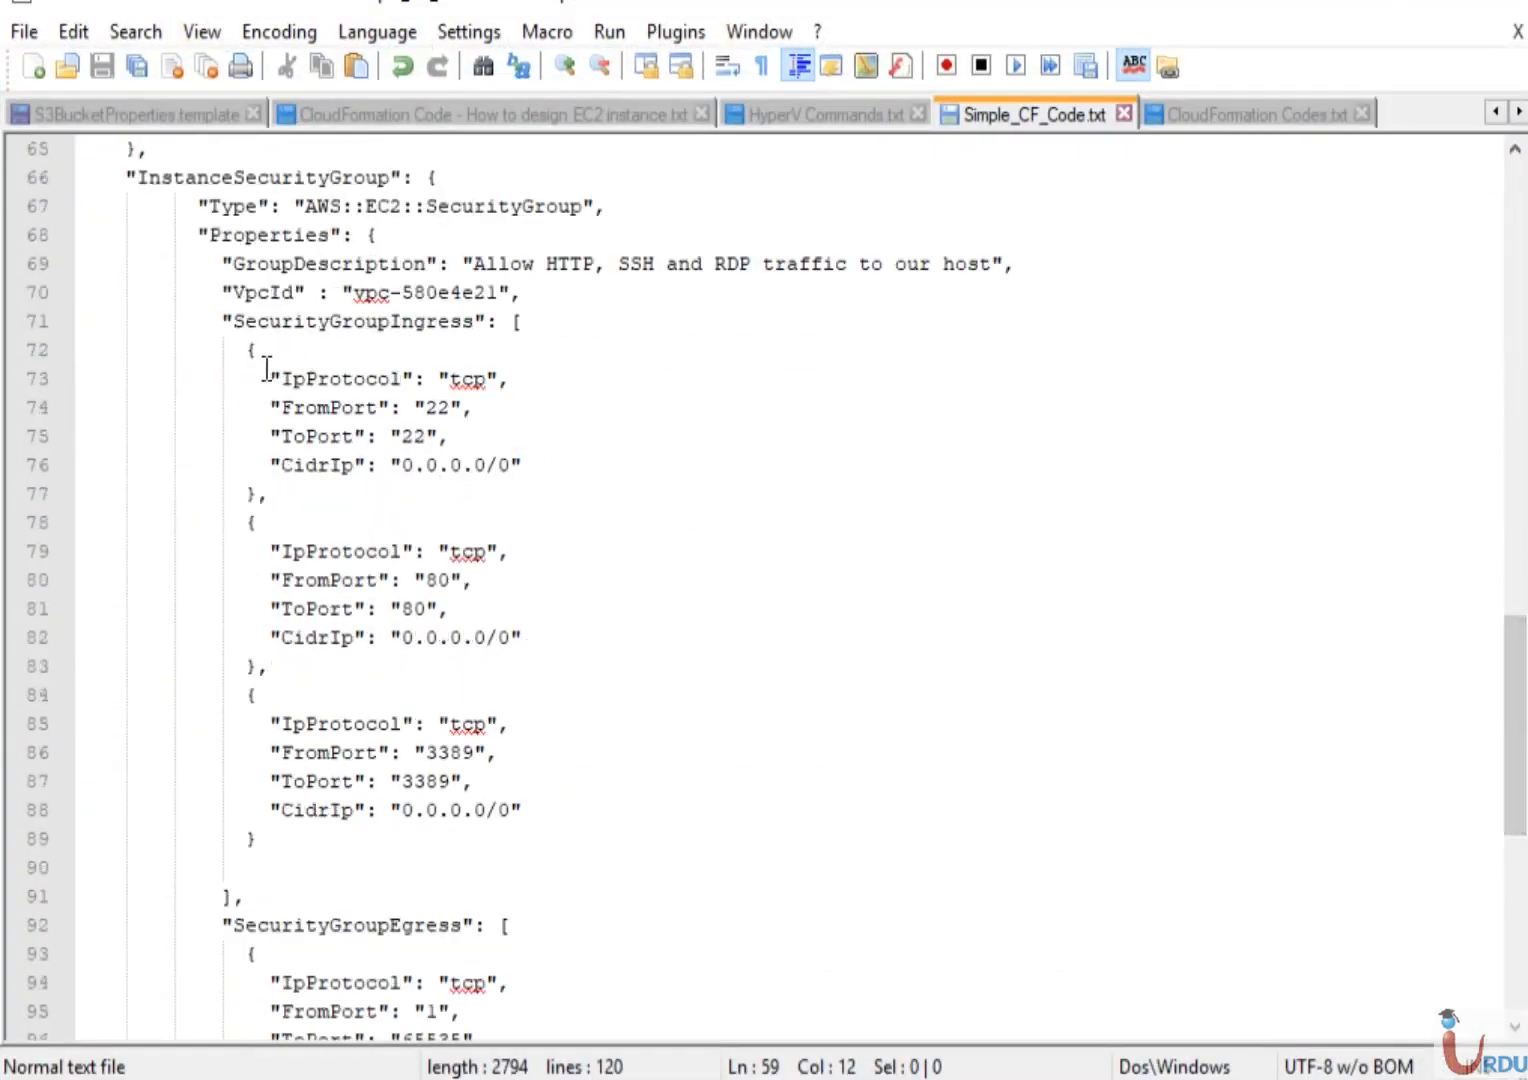
left_click_drag(268, 378, 519, 812)
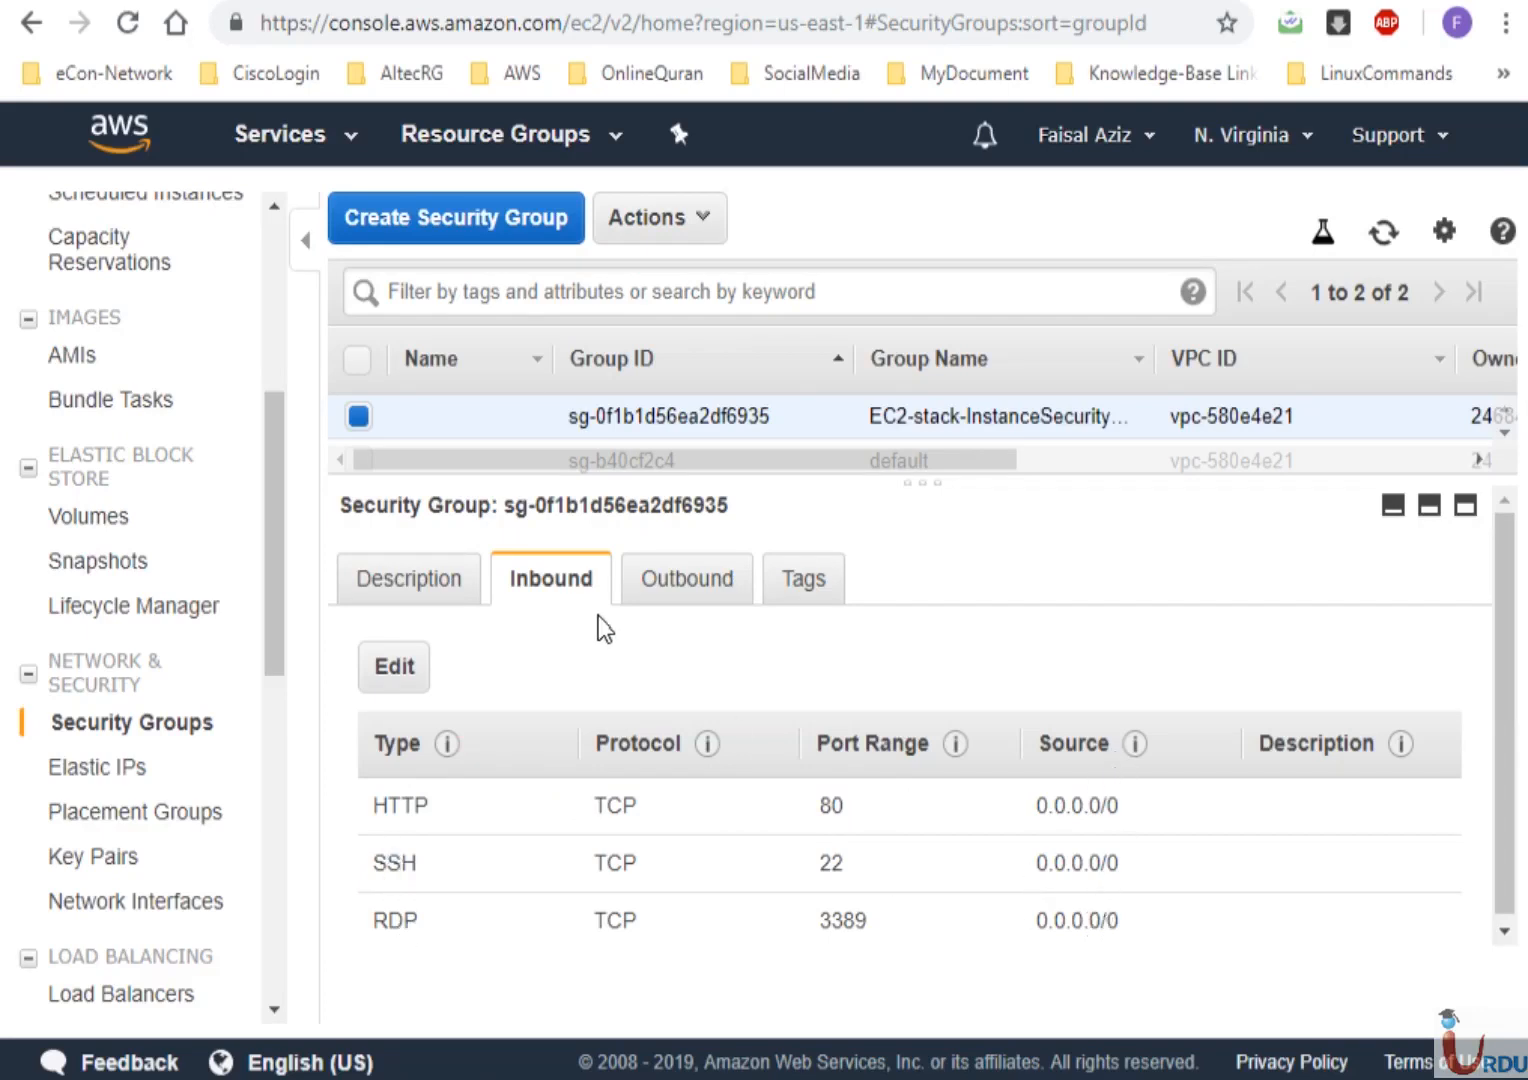
Examine the security group's outbound rule, highlighting its destination, and shrink the details area to show the full group list
left_click(672, 580)
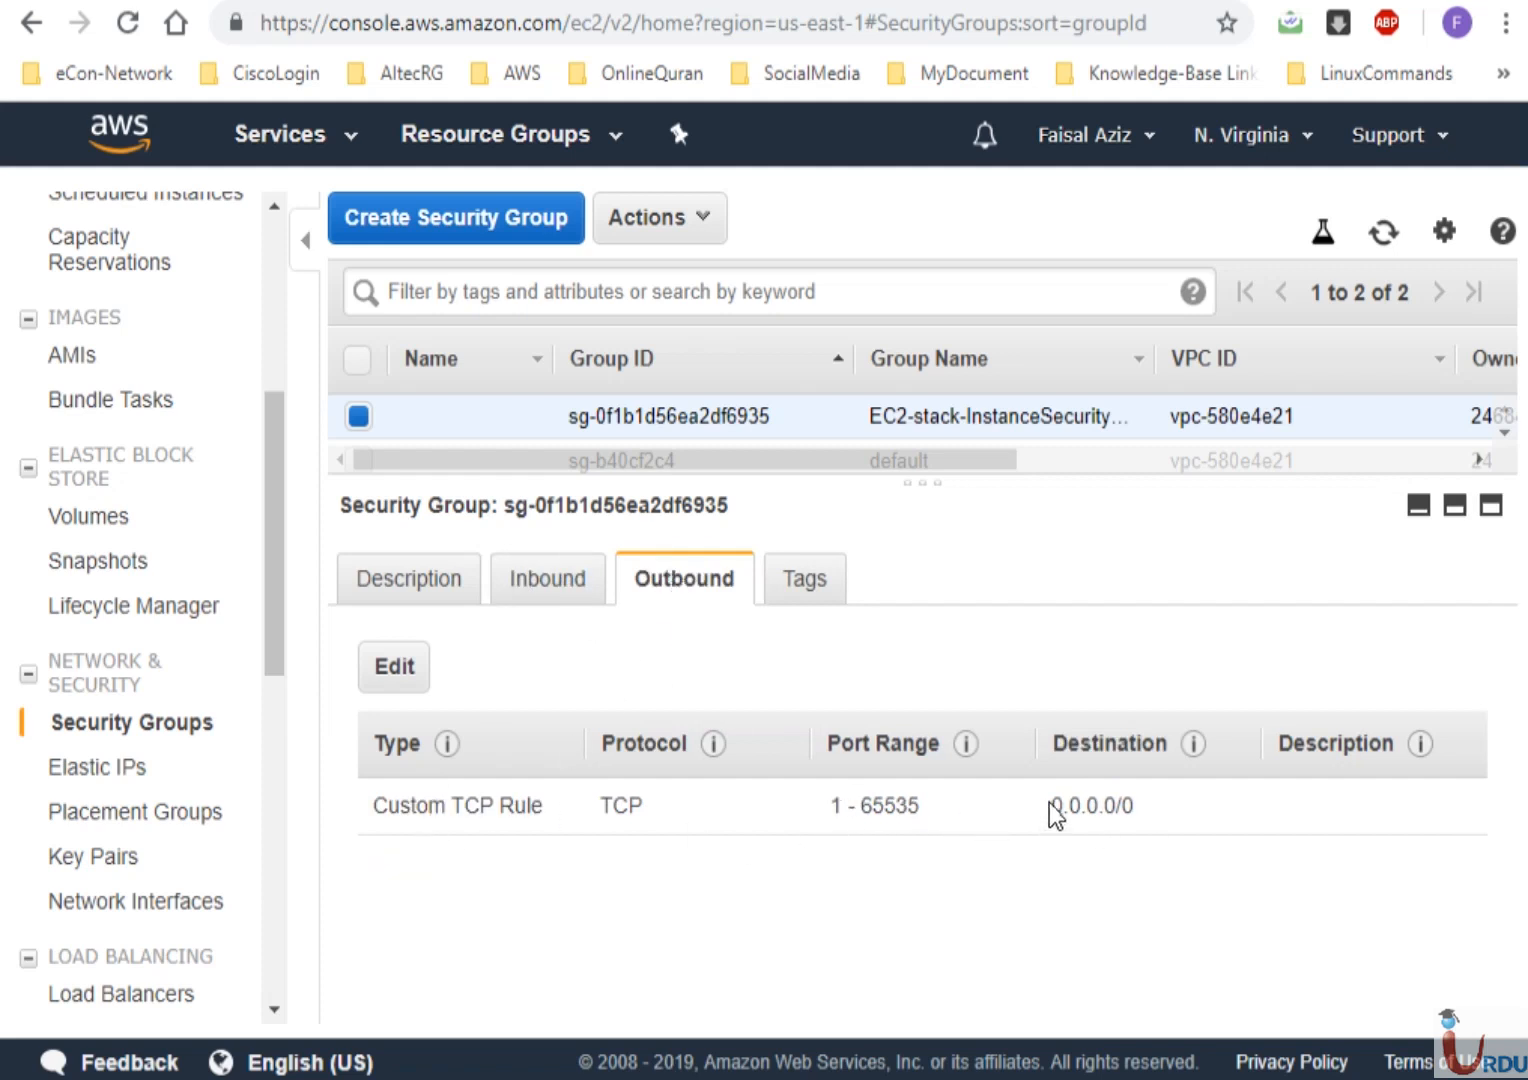
left_click_drag(1058, 806, 1140, 808)
left_click(963, 854)
left_click_drag(945, 488, 934, 580)
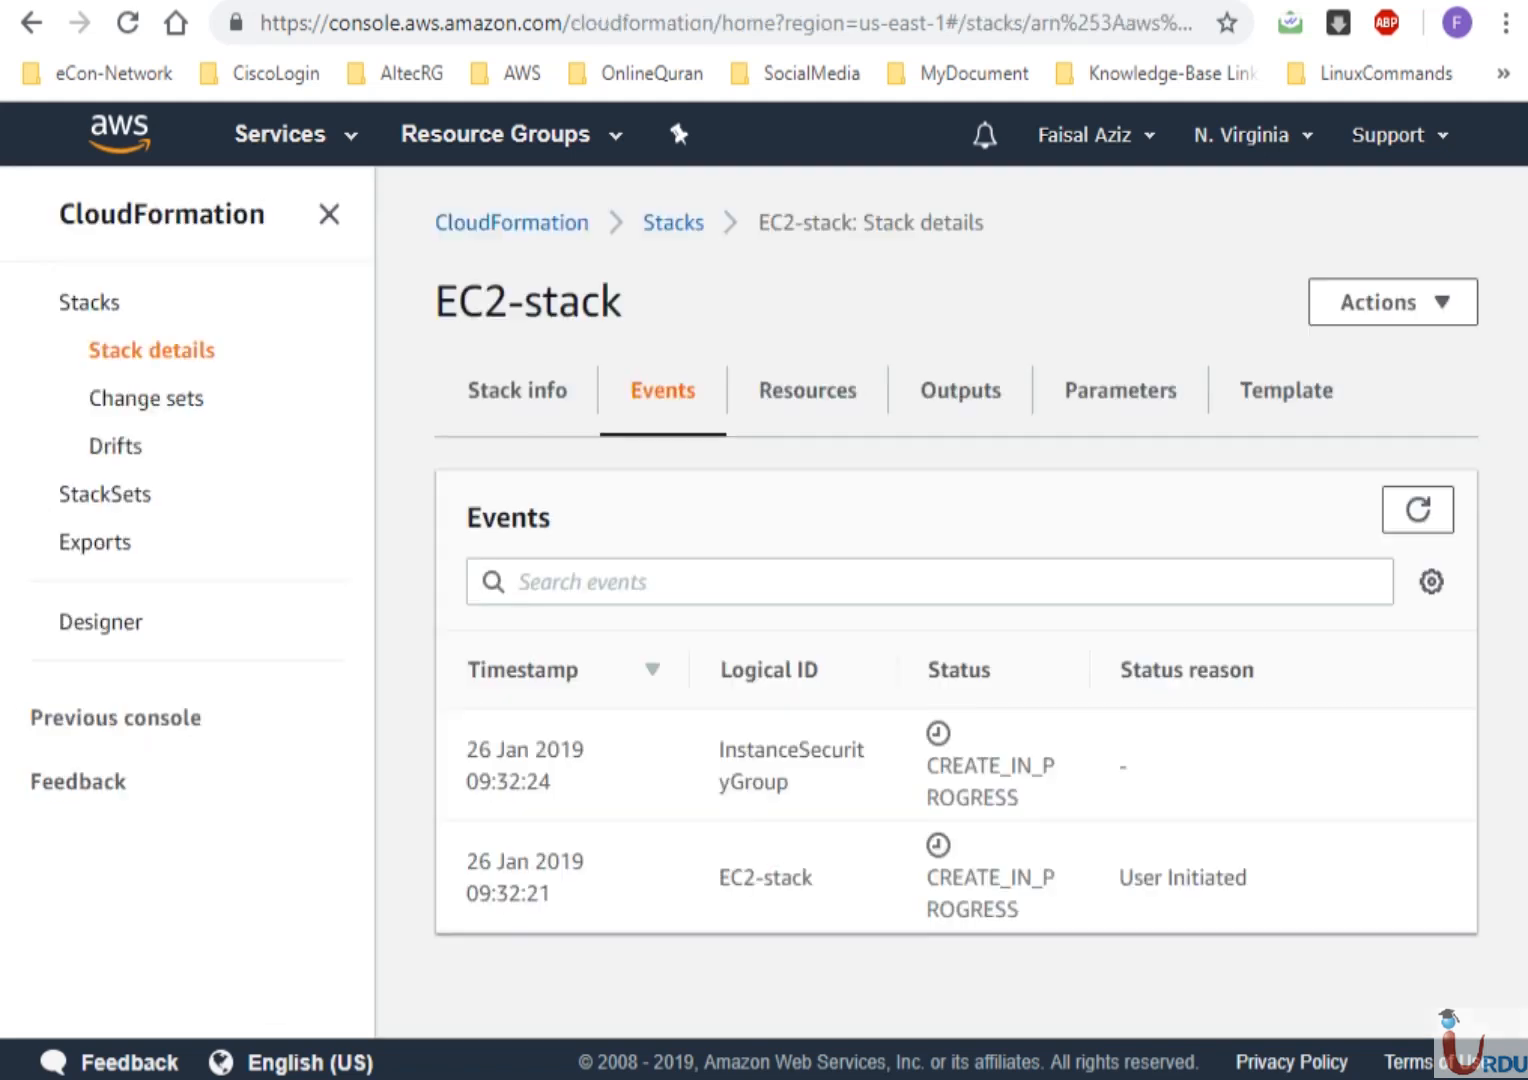
Return to EC2-stack in CloudFormation, refresh its events and examine the creation statuses, highlighting the newest EC2-stack entry
left_click(1417, 512)
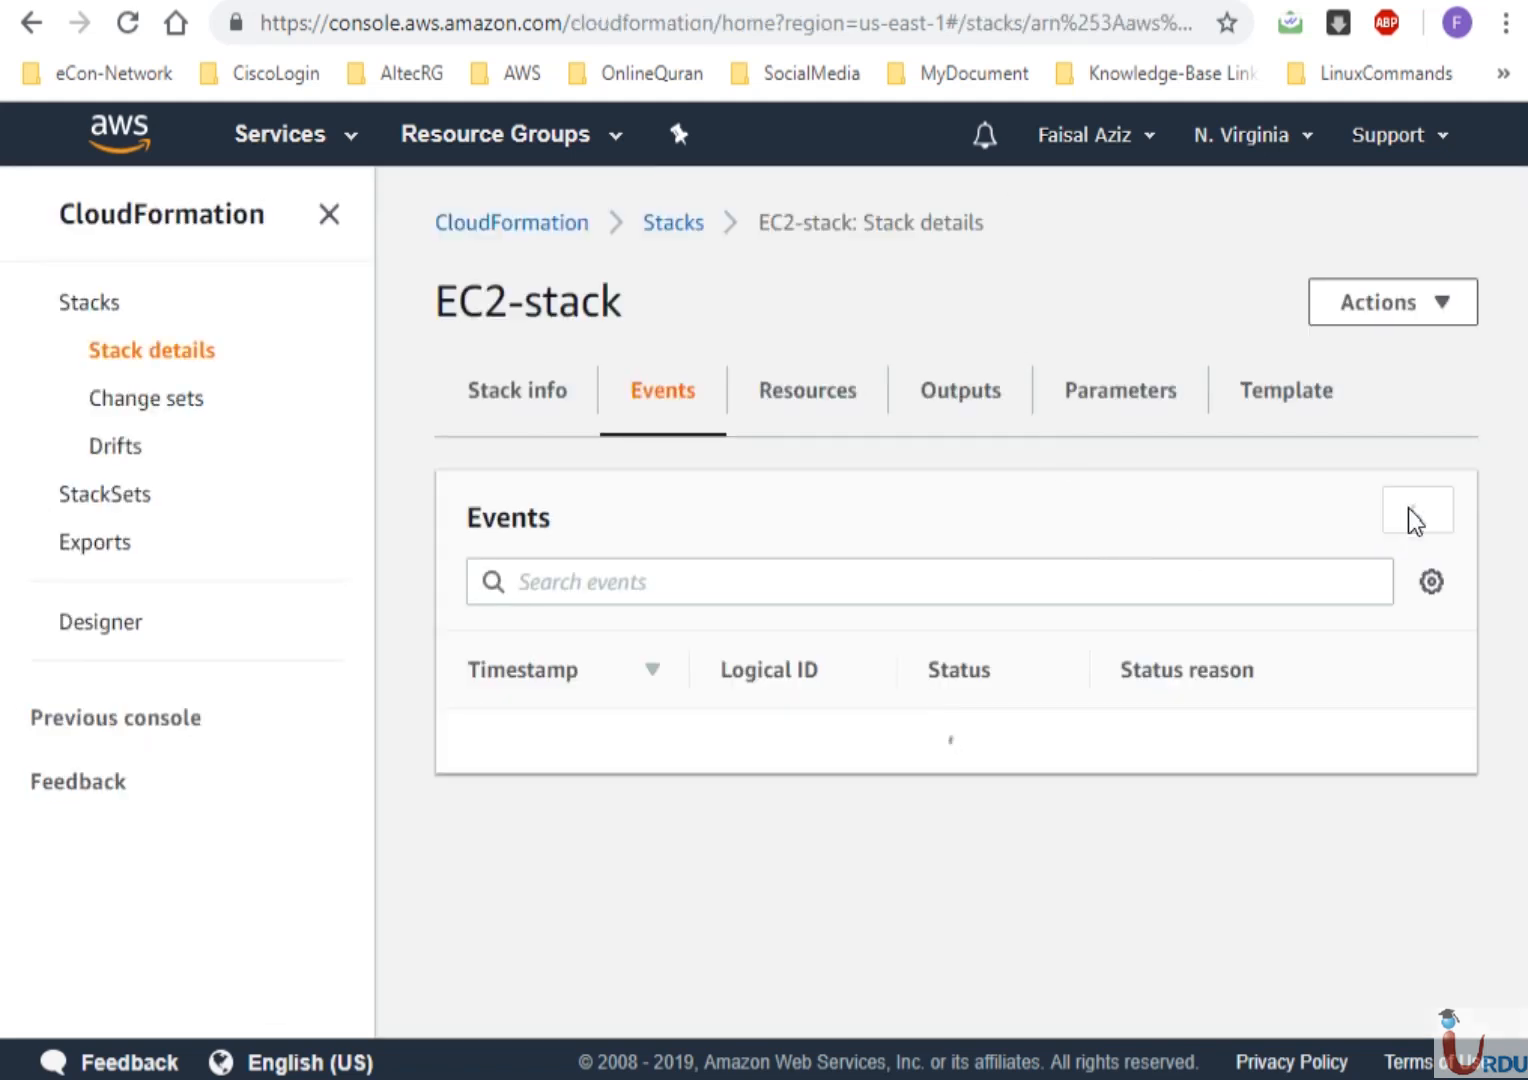
scroll(980, 600, "down", 2)
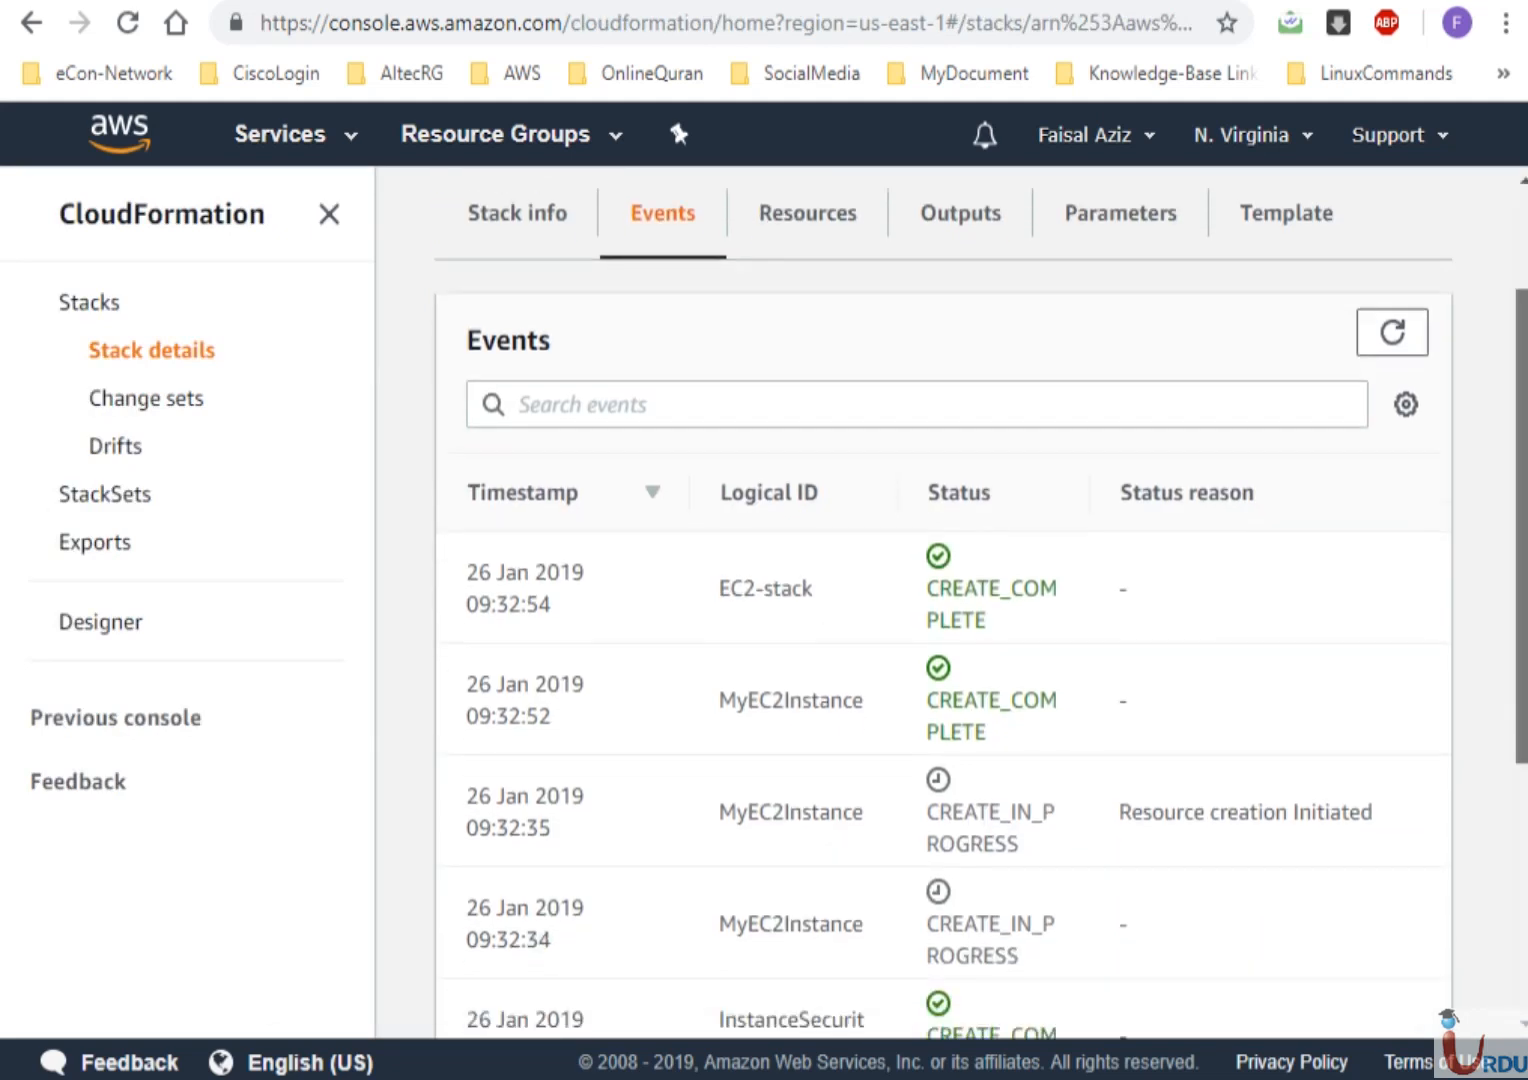
scroll(1450, 672, "down", 1)
left_click_drag(742, 518, 781, 518)
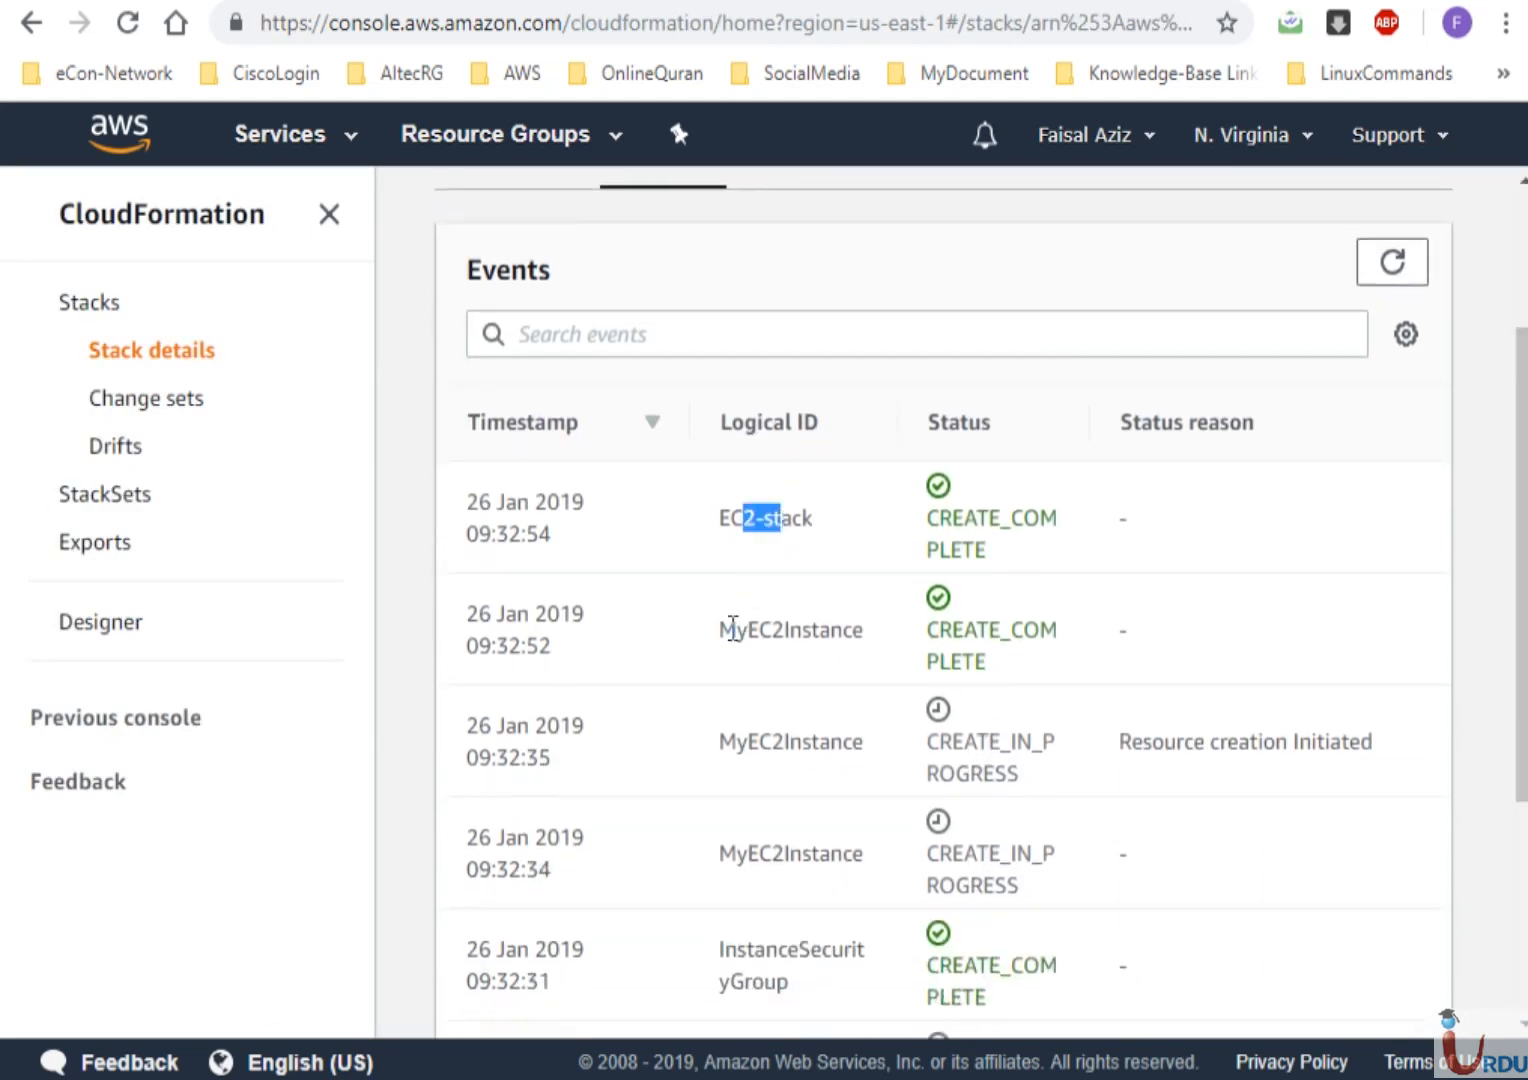
Examine the MyEC2Instance and InstanceSecurityGroup entries in the EC2-stack events, through to the oldest entry and back
left_click_drag(724, 629, 873, 634)
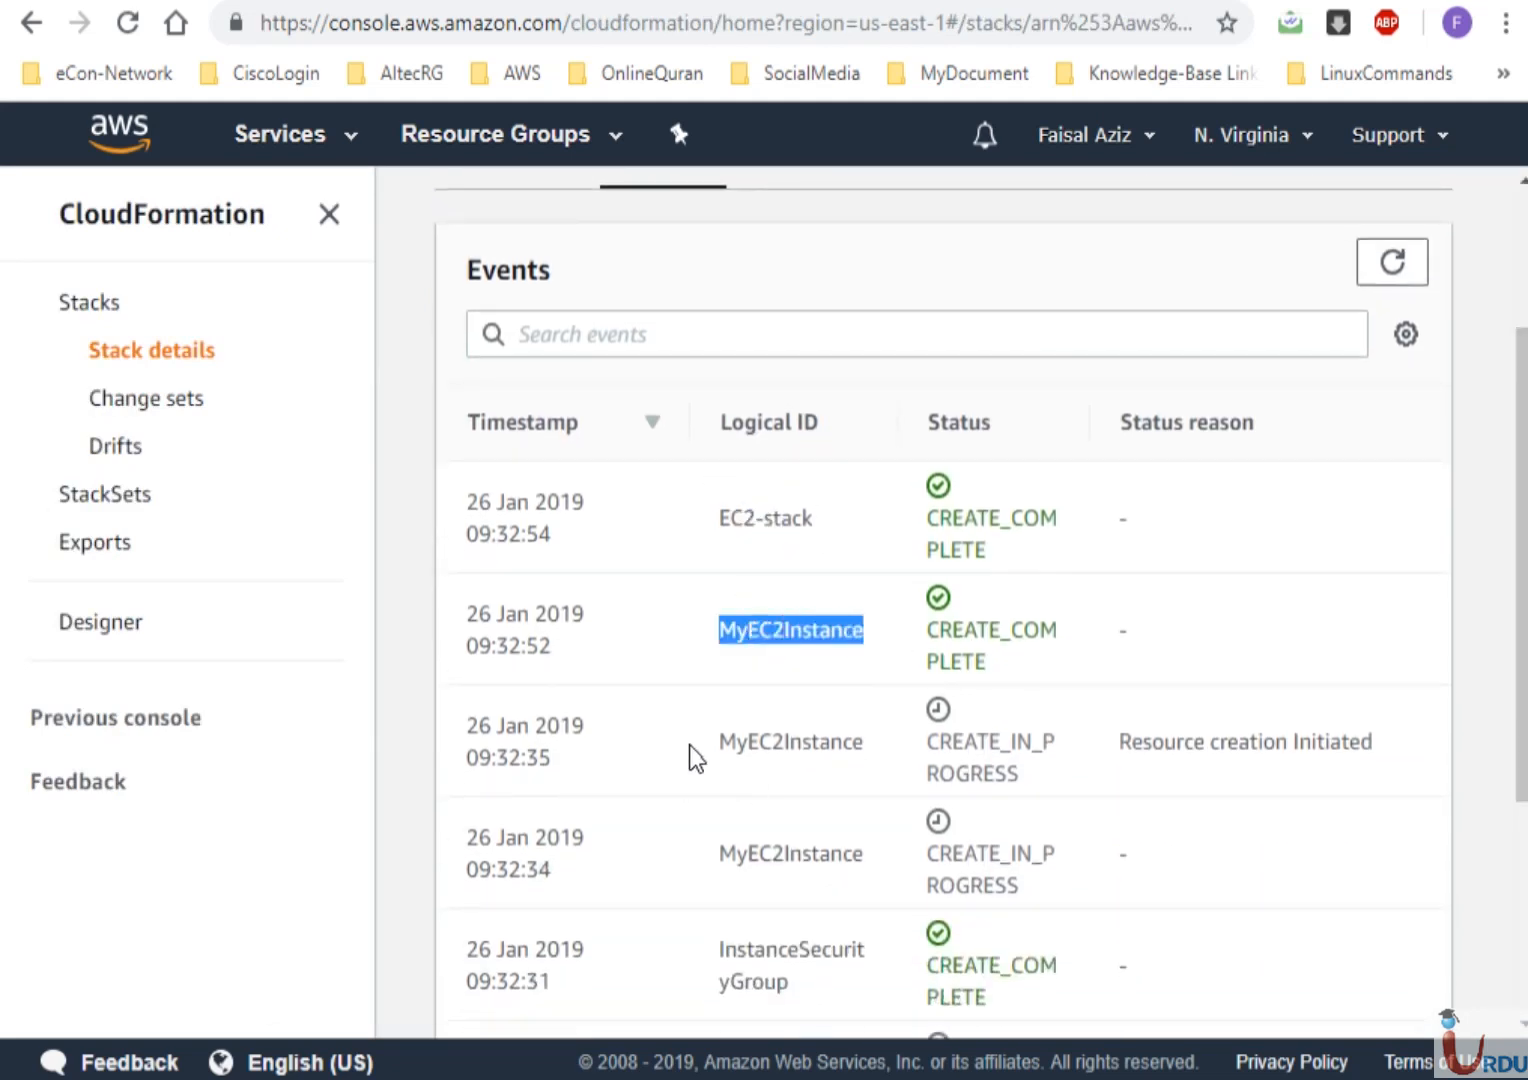
left_click(756, 740)
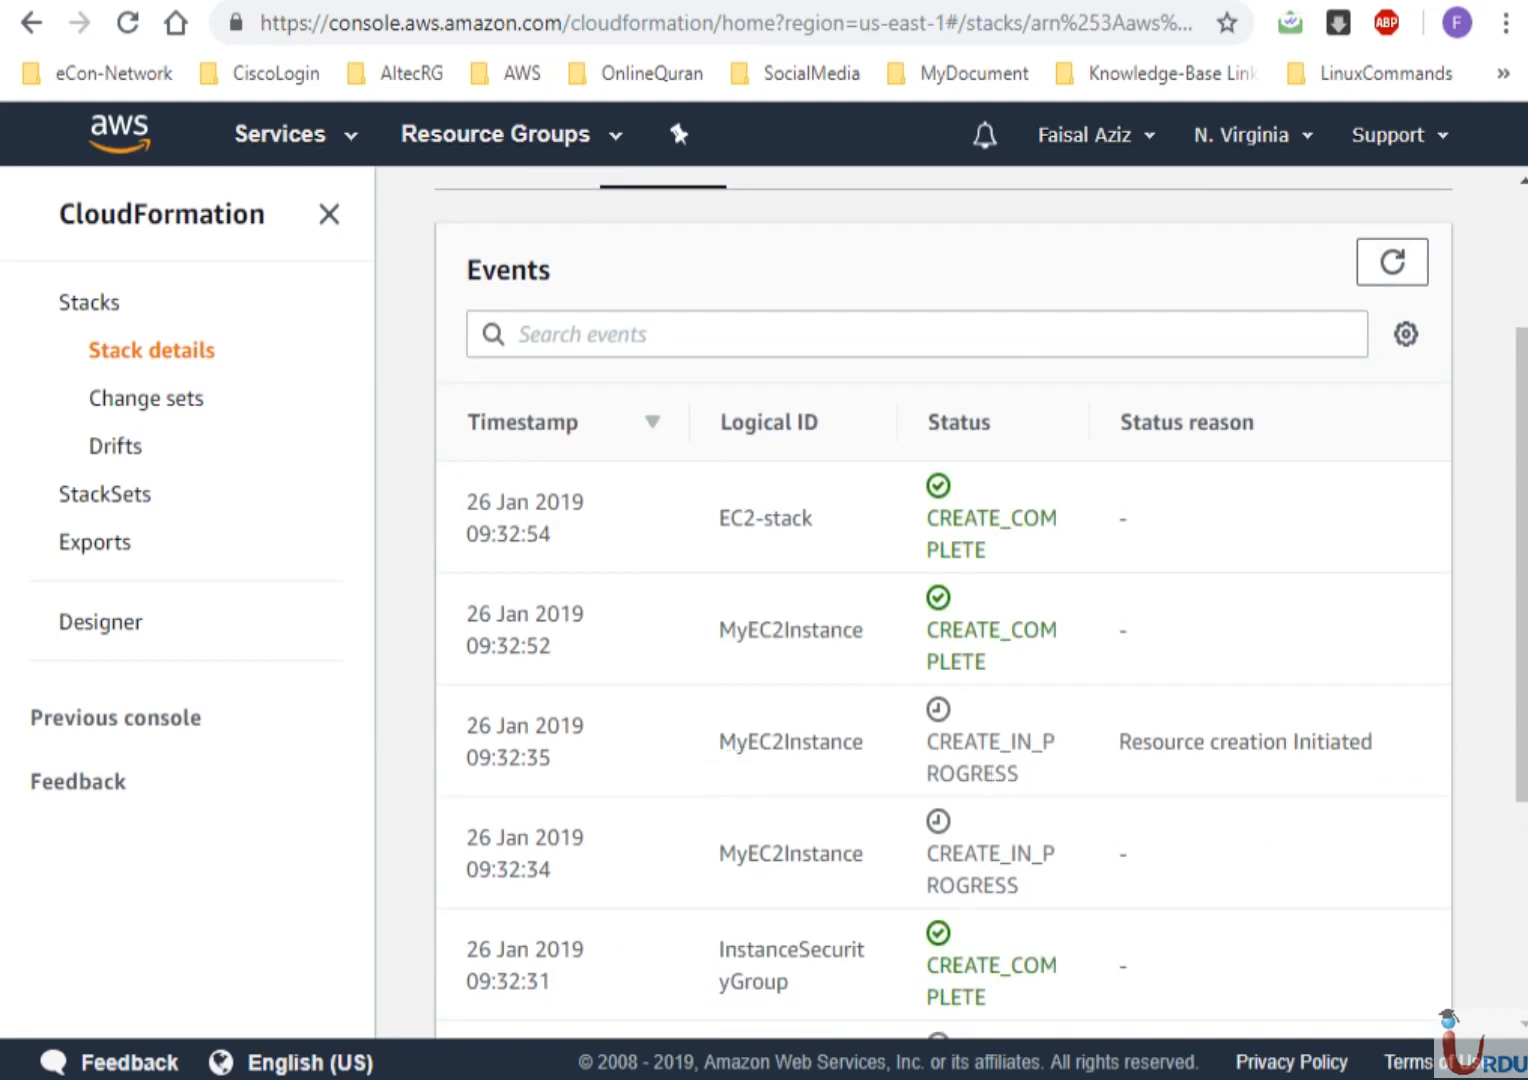
scroll(1490, 784, "down", 4)
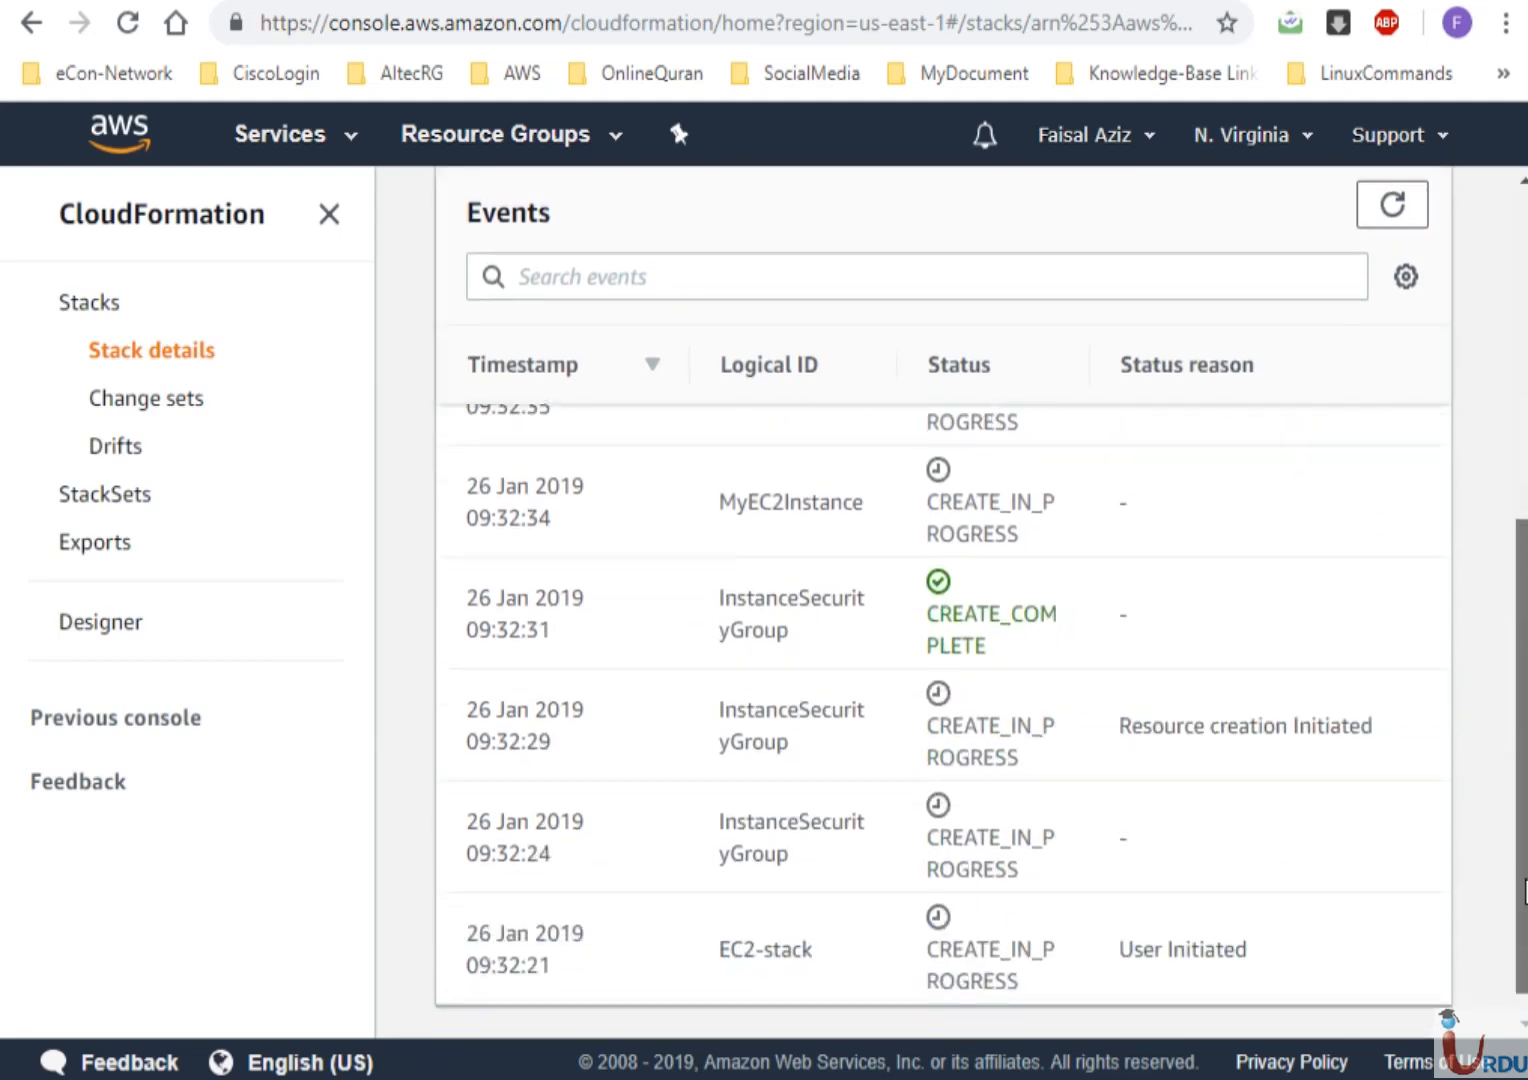
left_click_drag(1524, 890, 1520, 500)
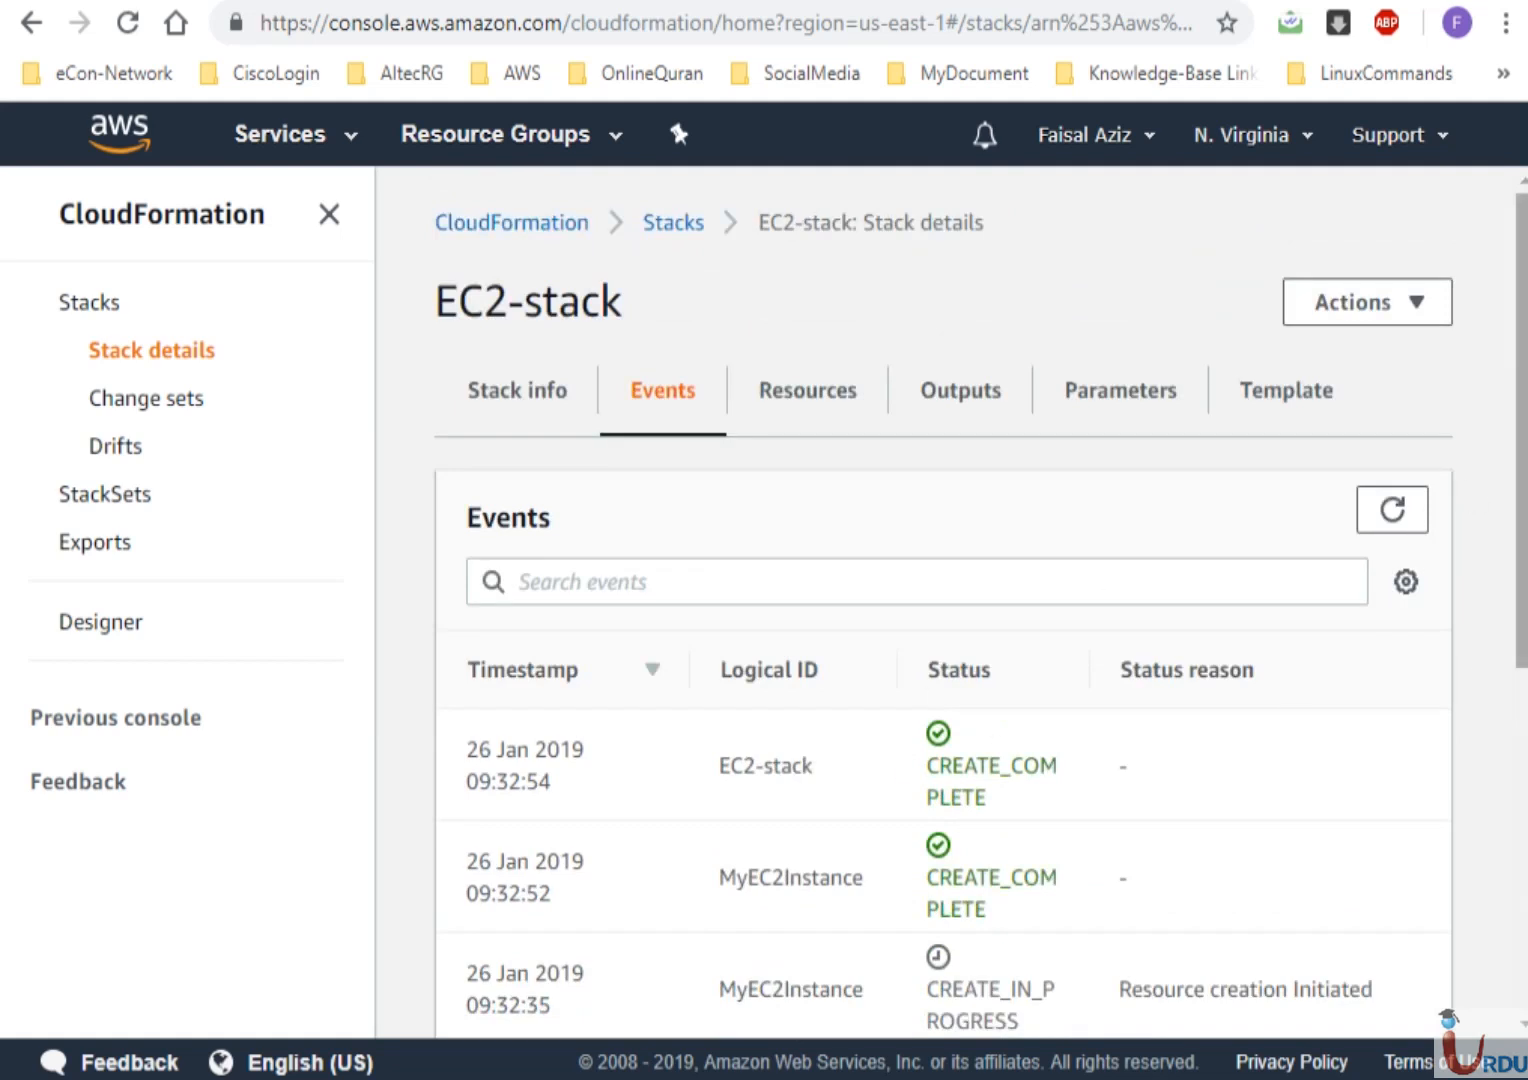
left_click_drag(1524, 627, 1520, 772)
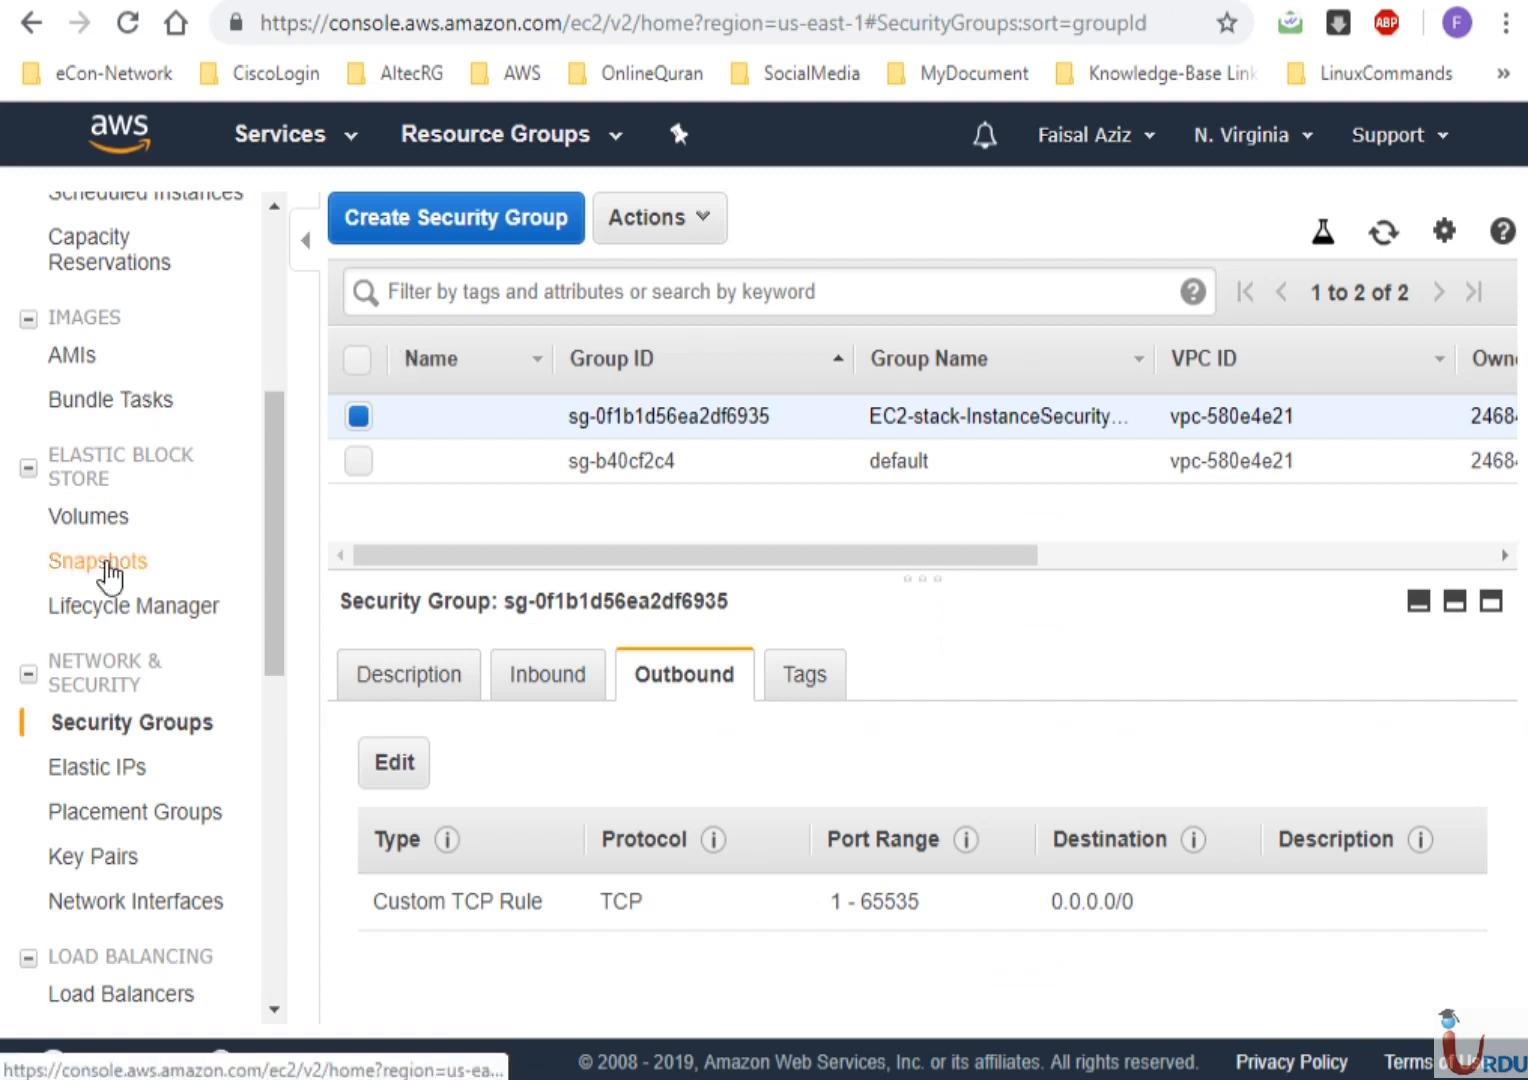
Look through the EC2 console's resource categories and show the key pairs
scroll(285, 450, "up", 4)
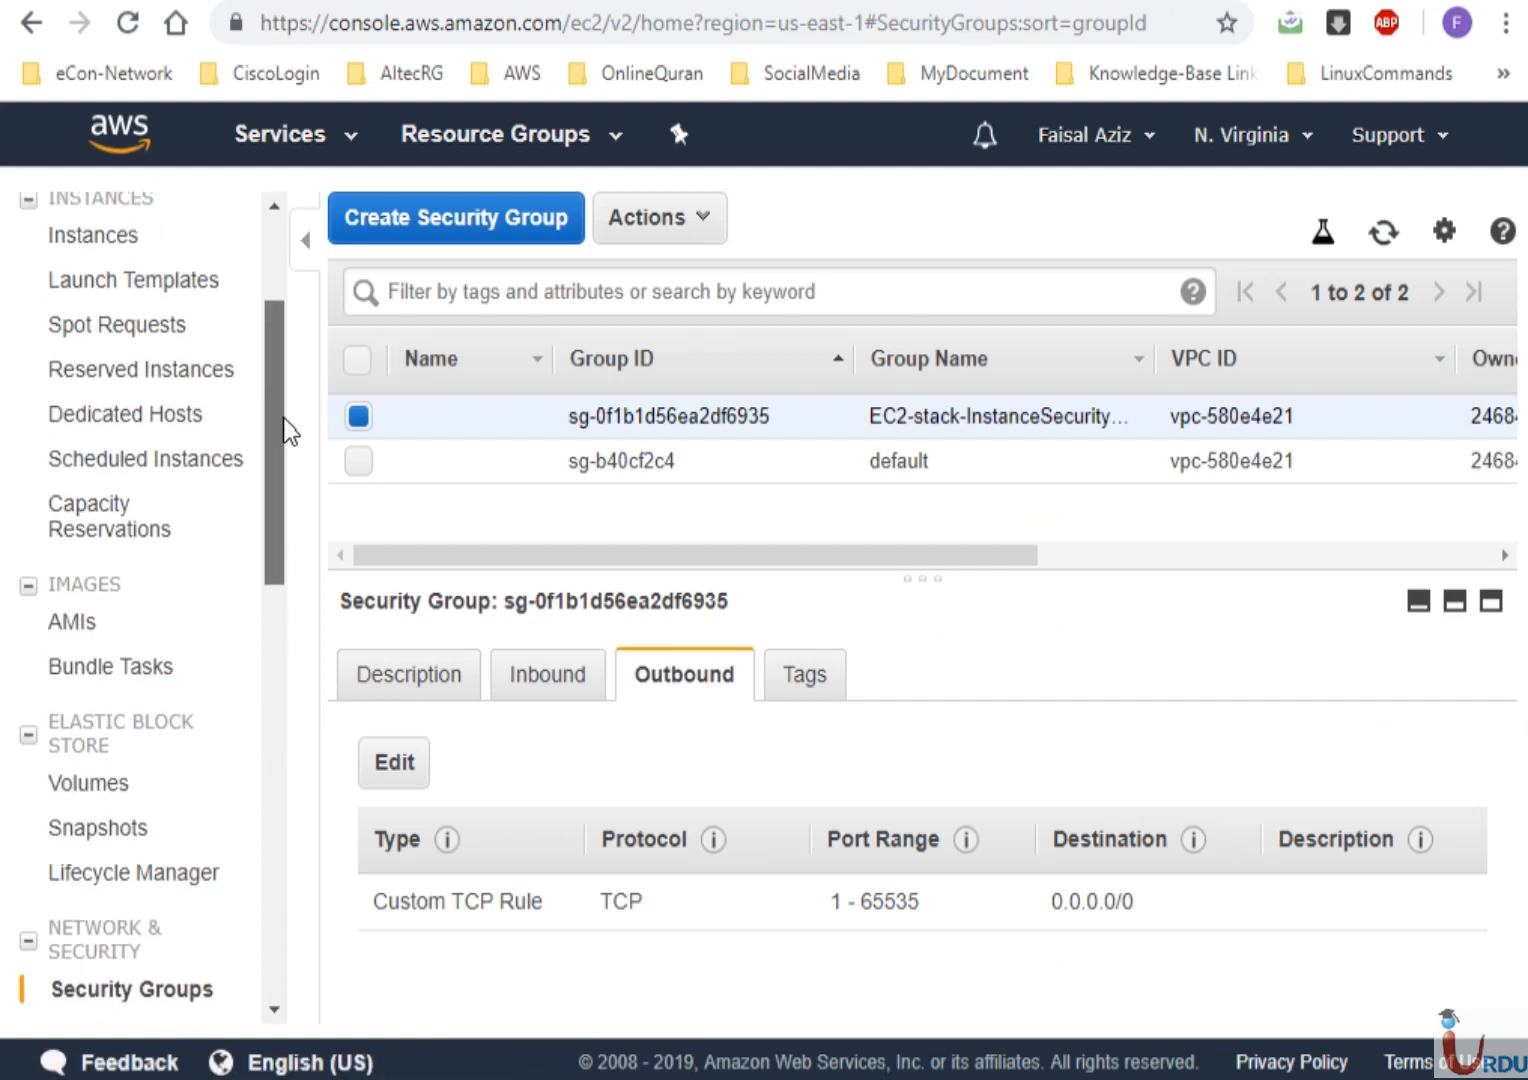
scroll(288, 513, "down", 2)
scroll(284, 500, "down", 7)
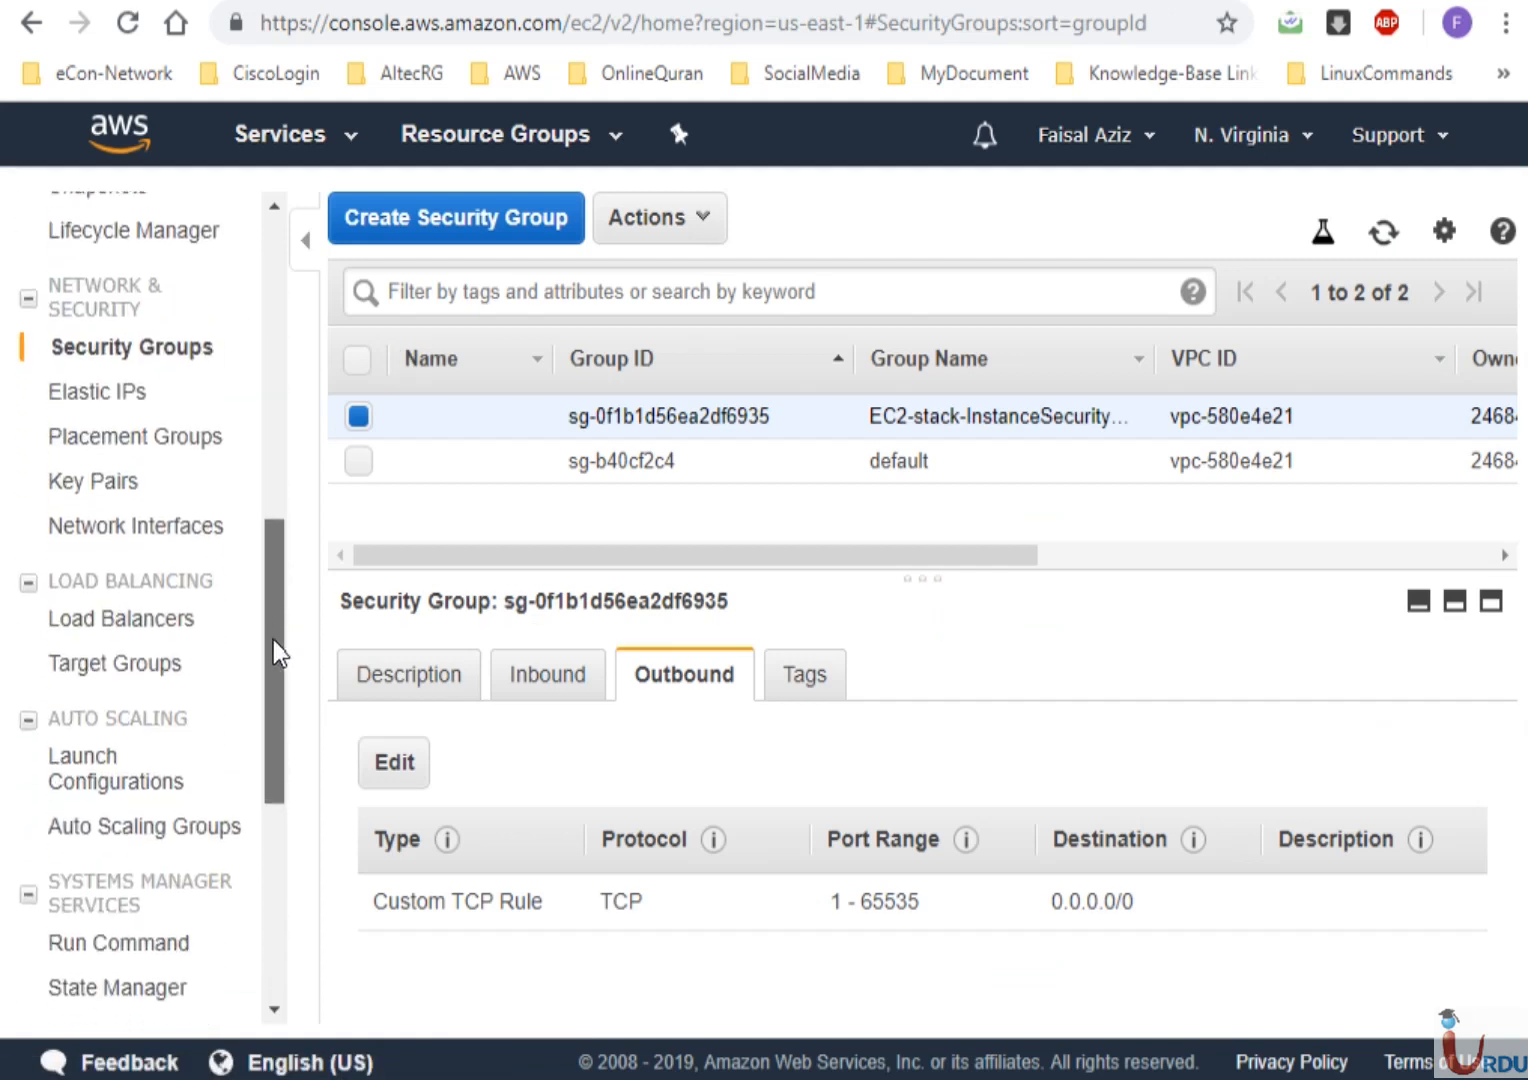
scroll(269, 711, "down", 3)
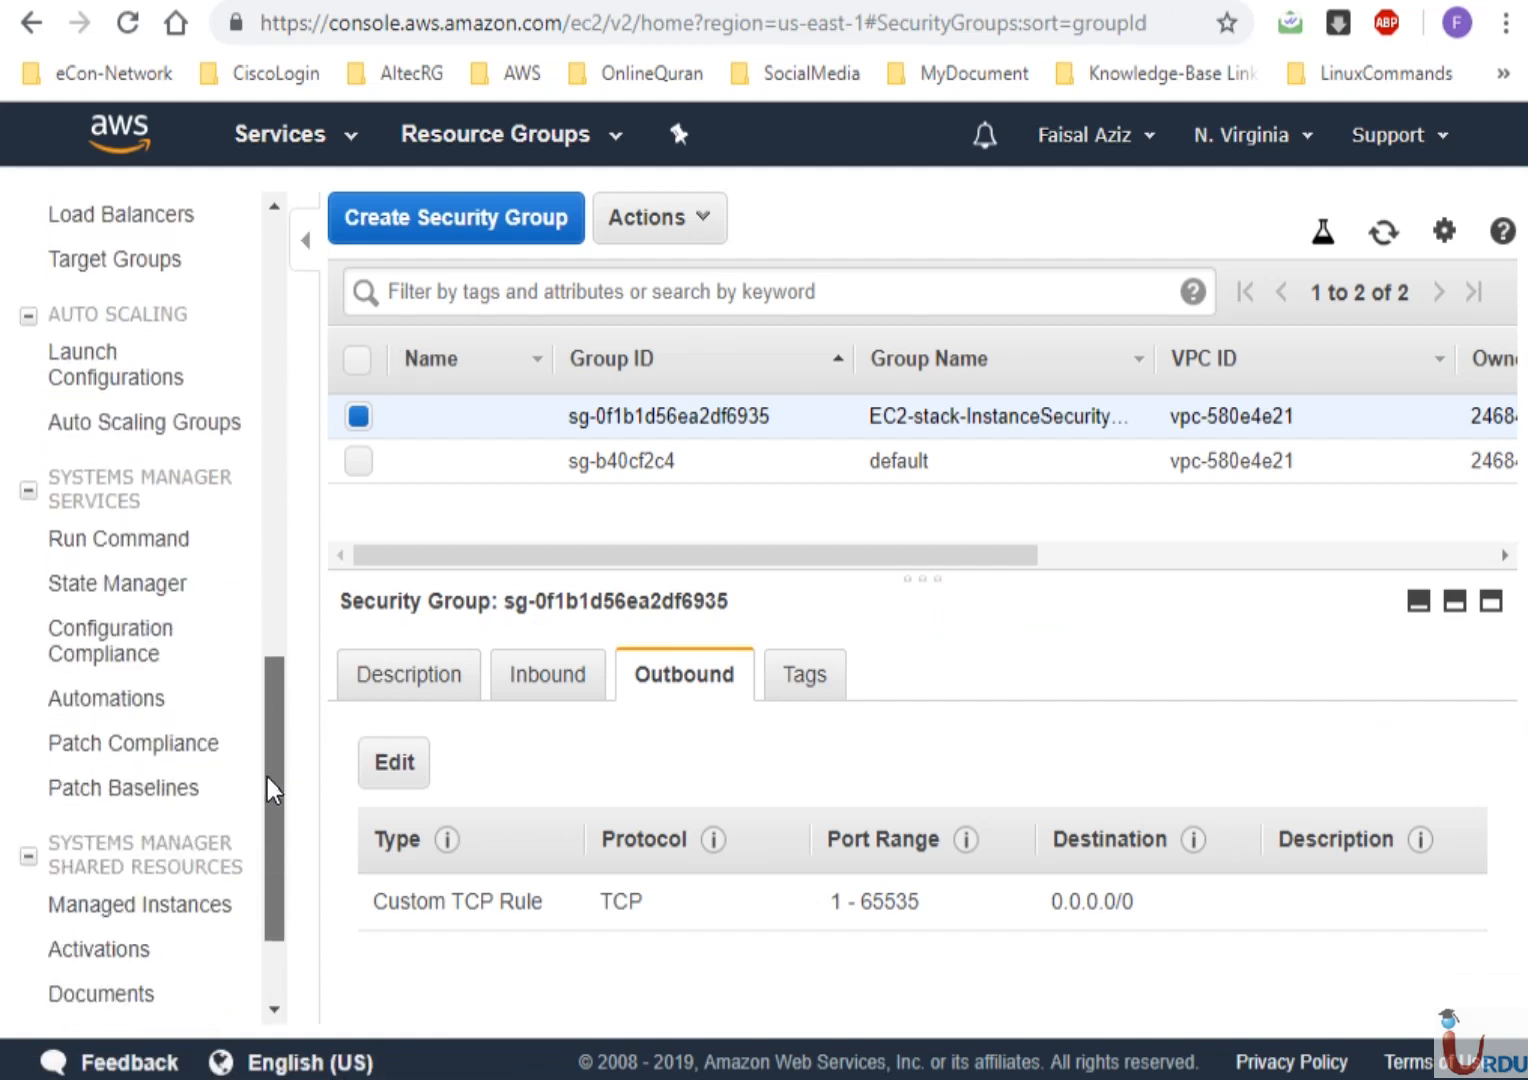
scroll(272, 840, "up", 4)
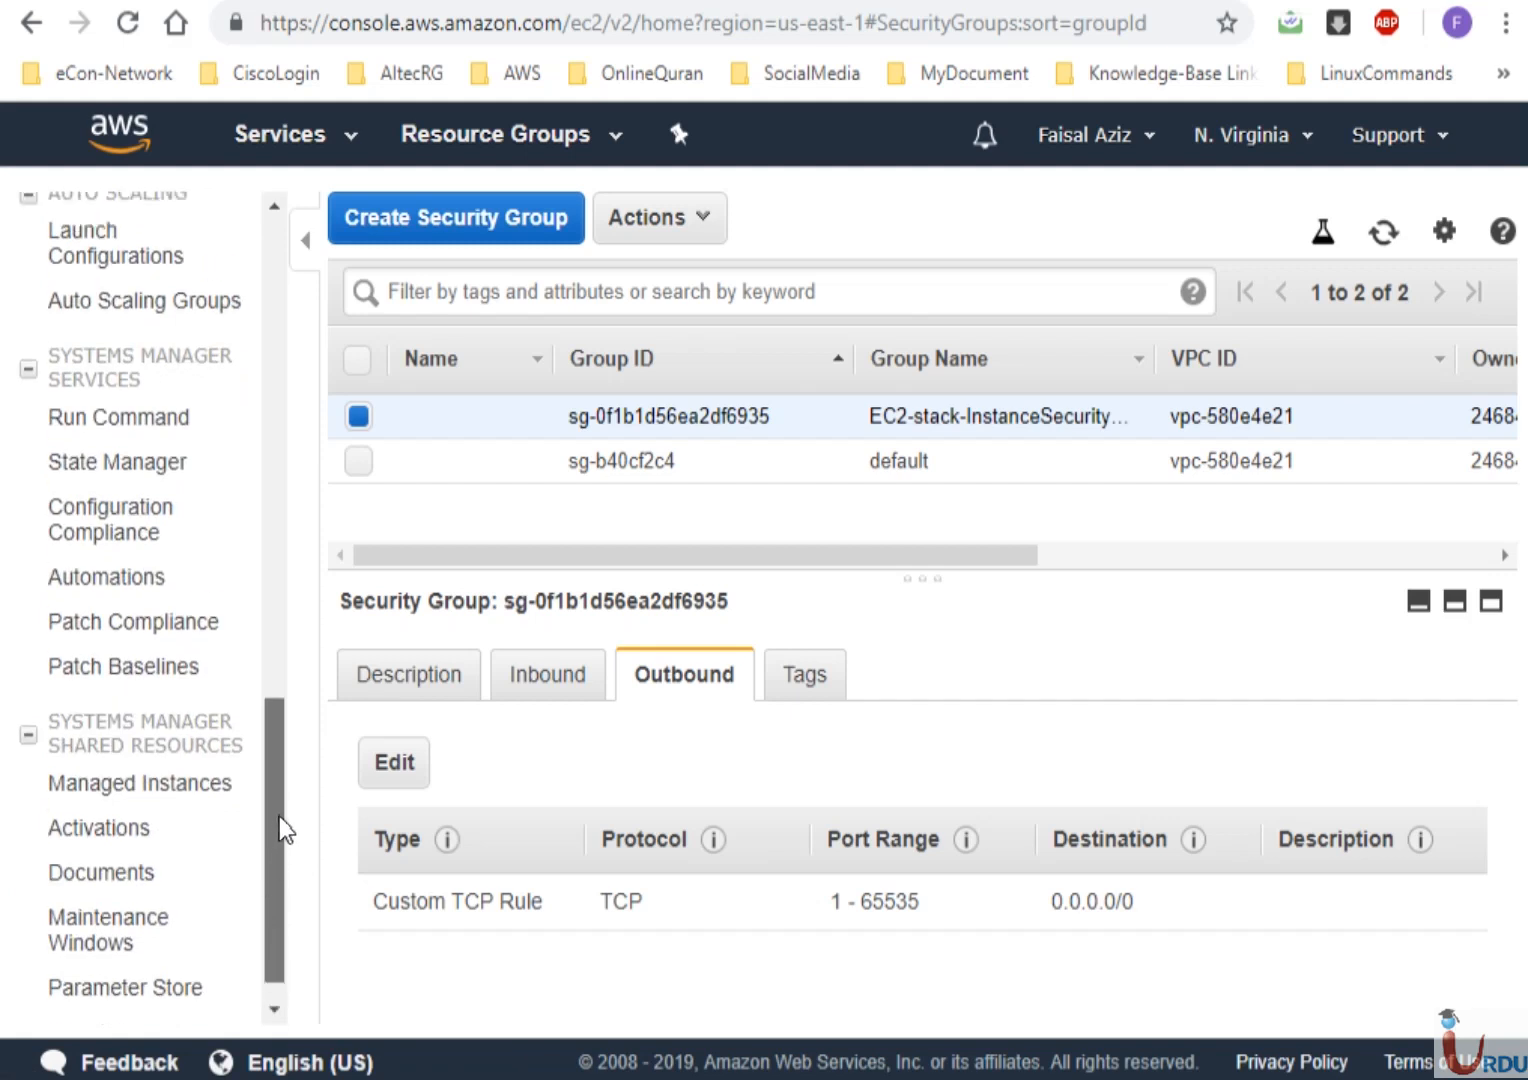
scroll(300, 690, "up", 4)
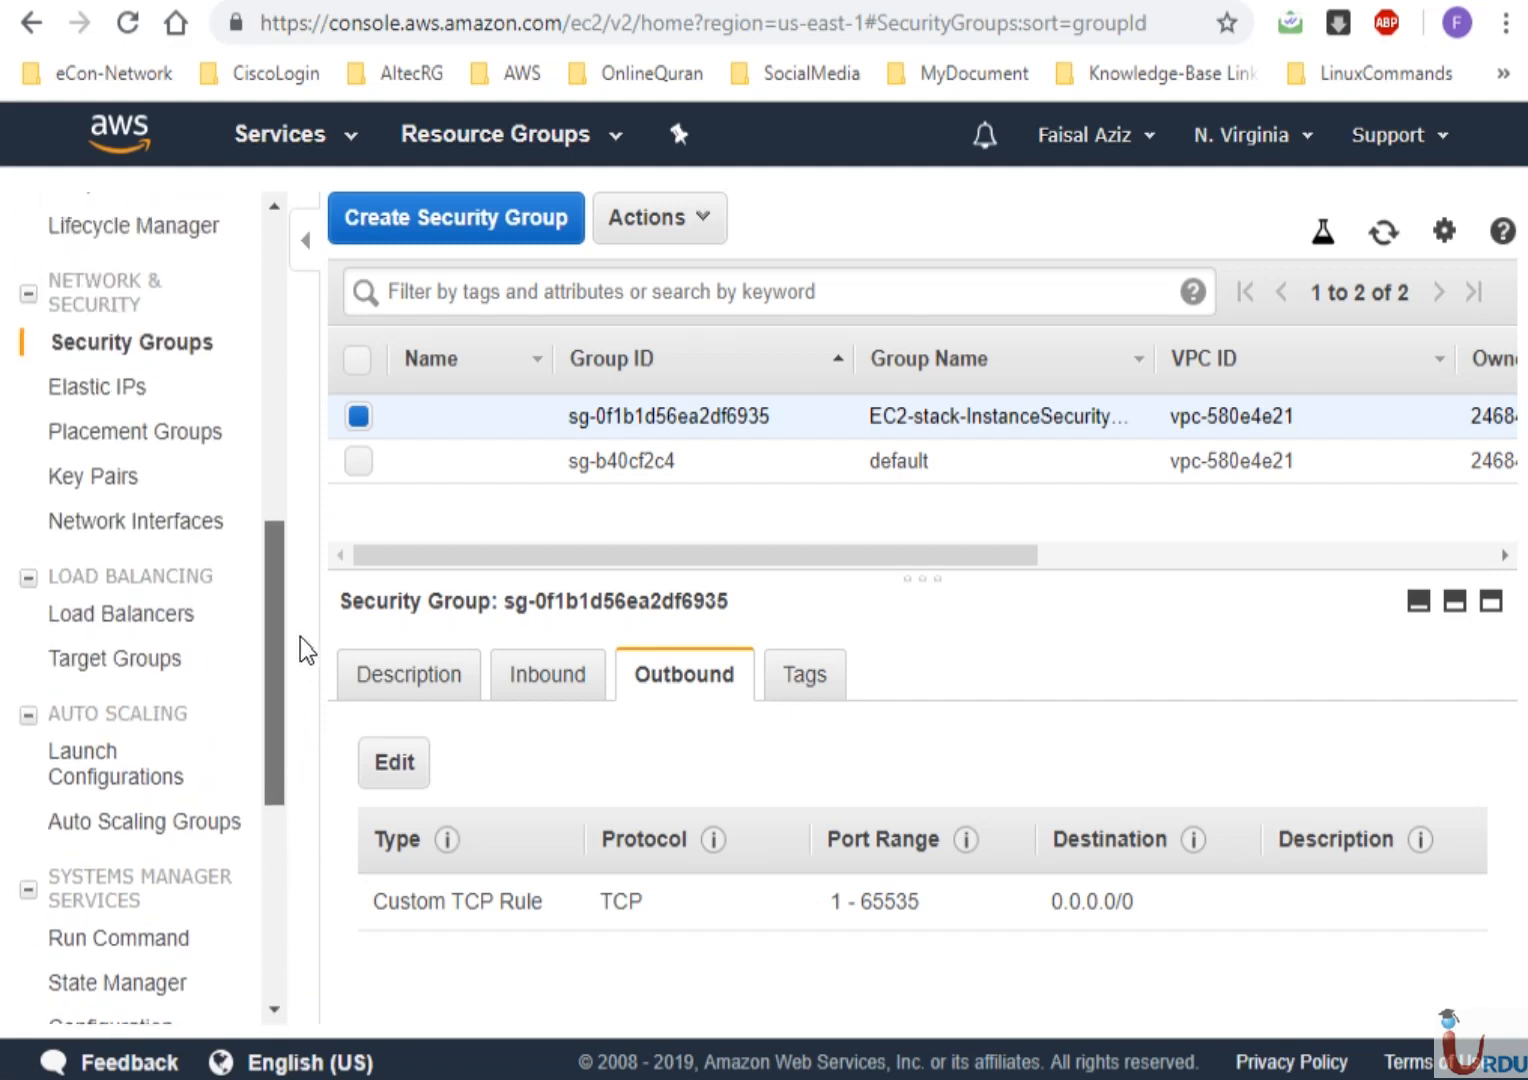
left_click(118, 608)
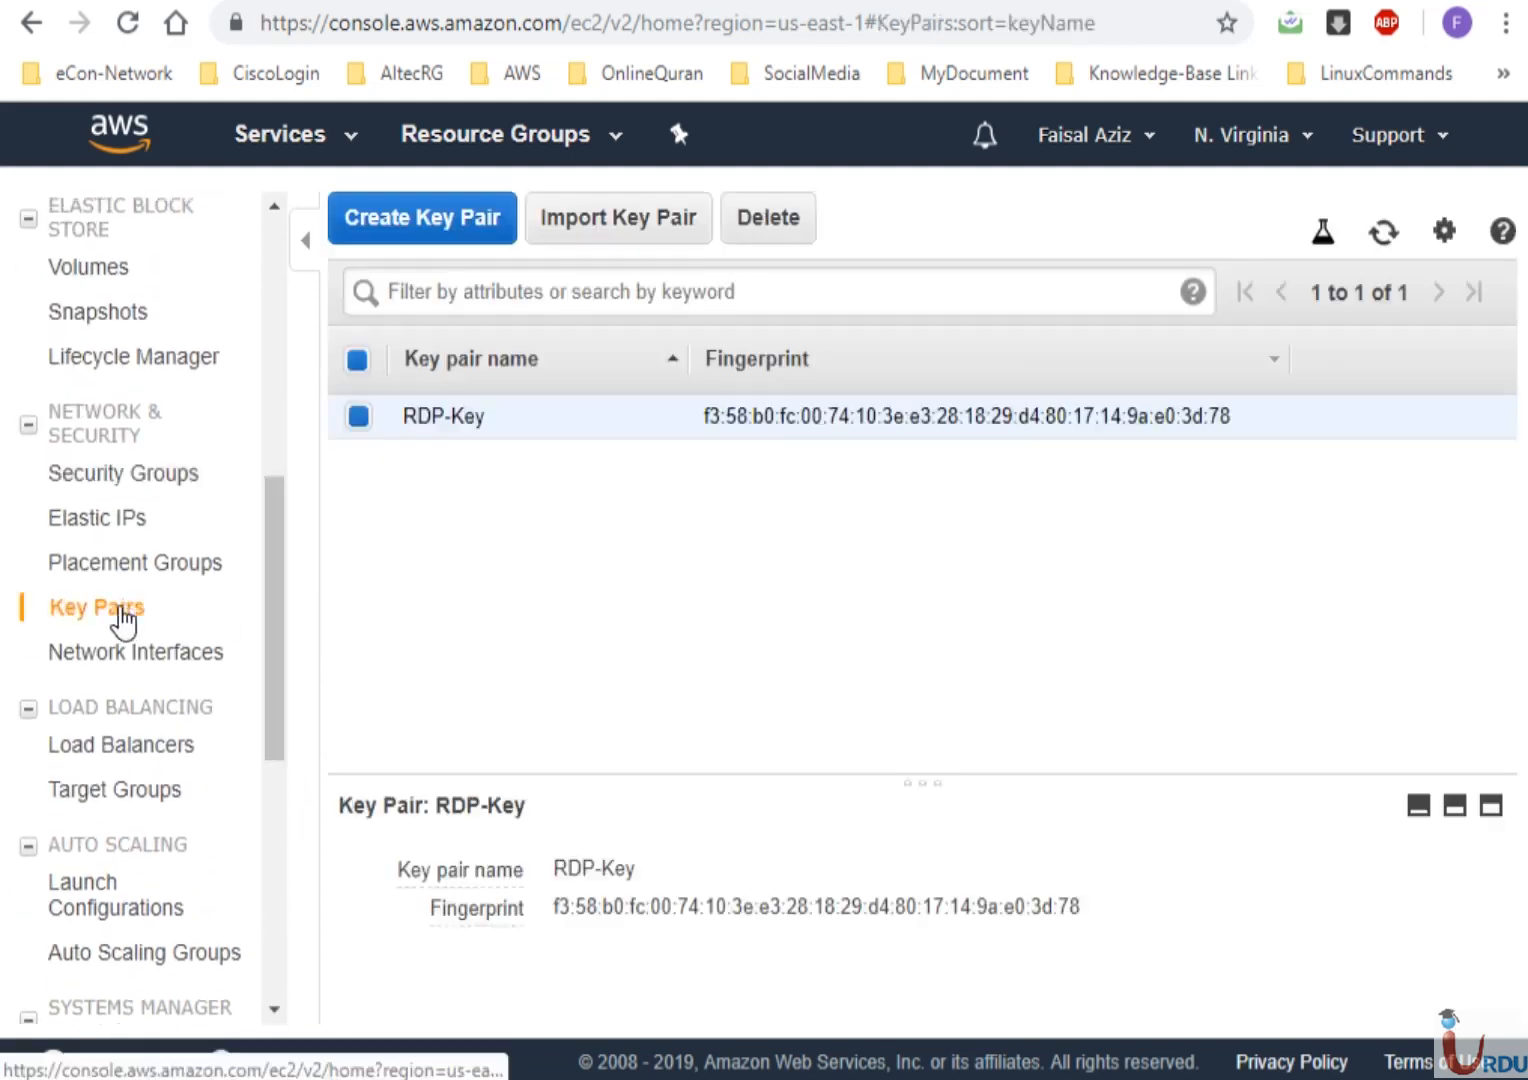
Show the EC2 instances, highlight the stack instance's type and examine its security group and AMI ID details
scroll(273, 406, "up", 7)
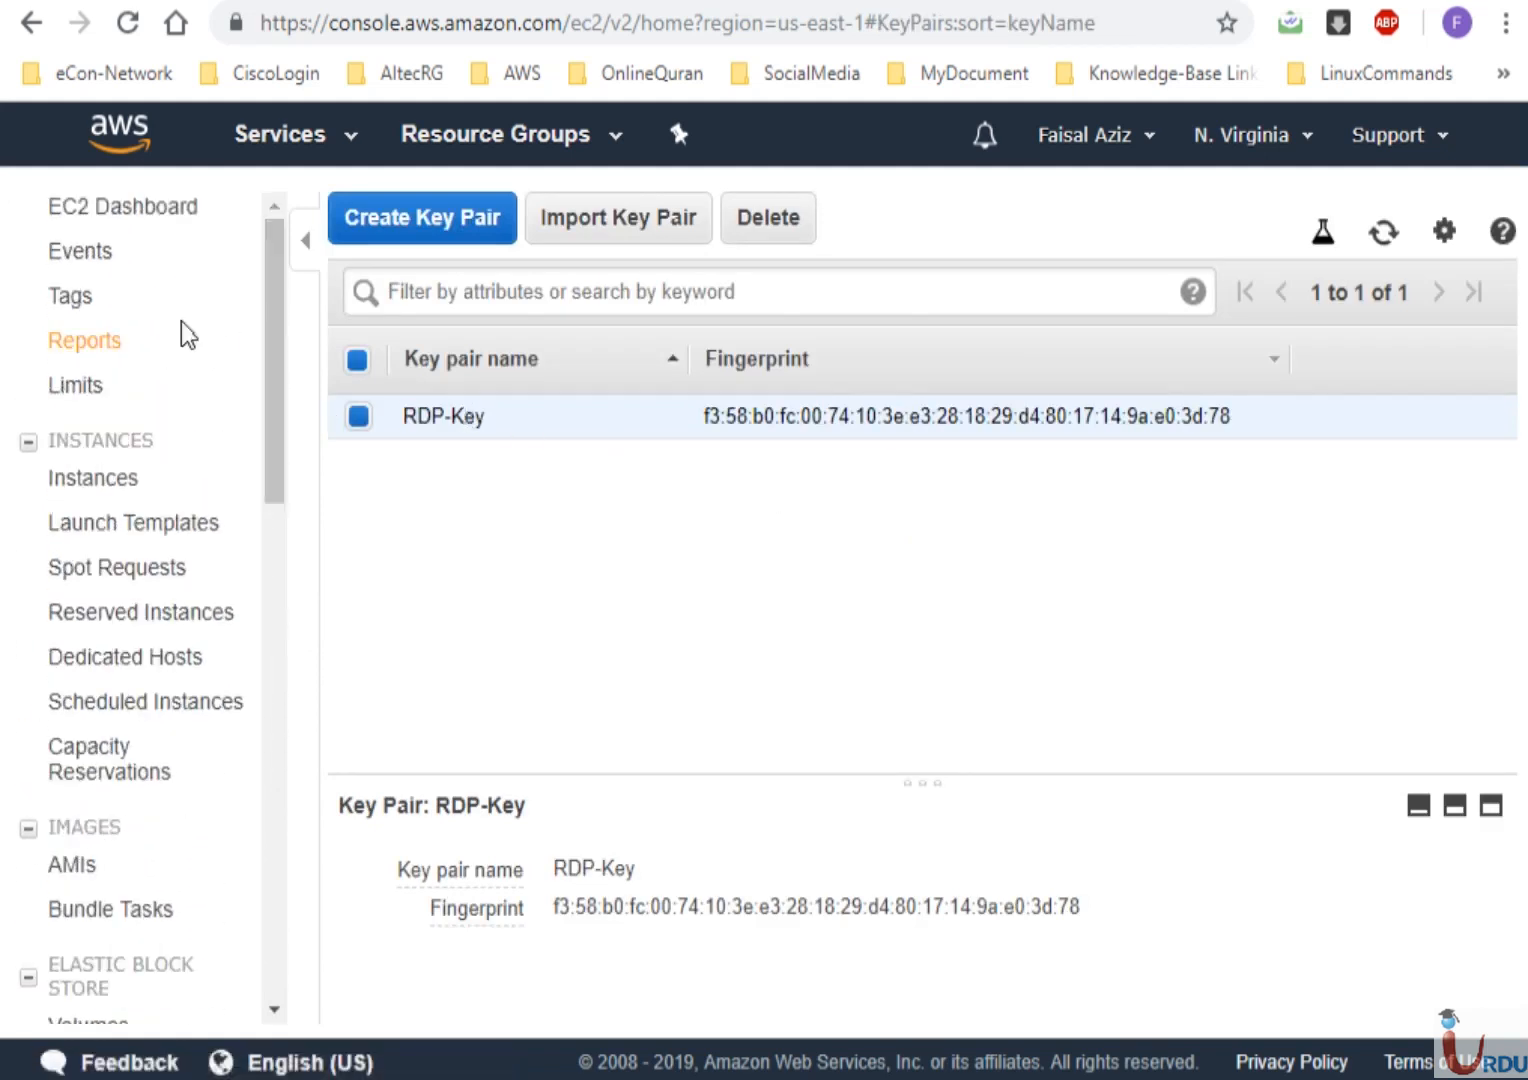
left_click(101, 487)
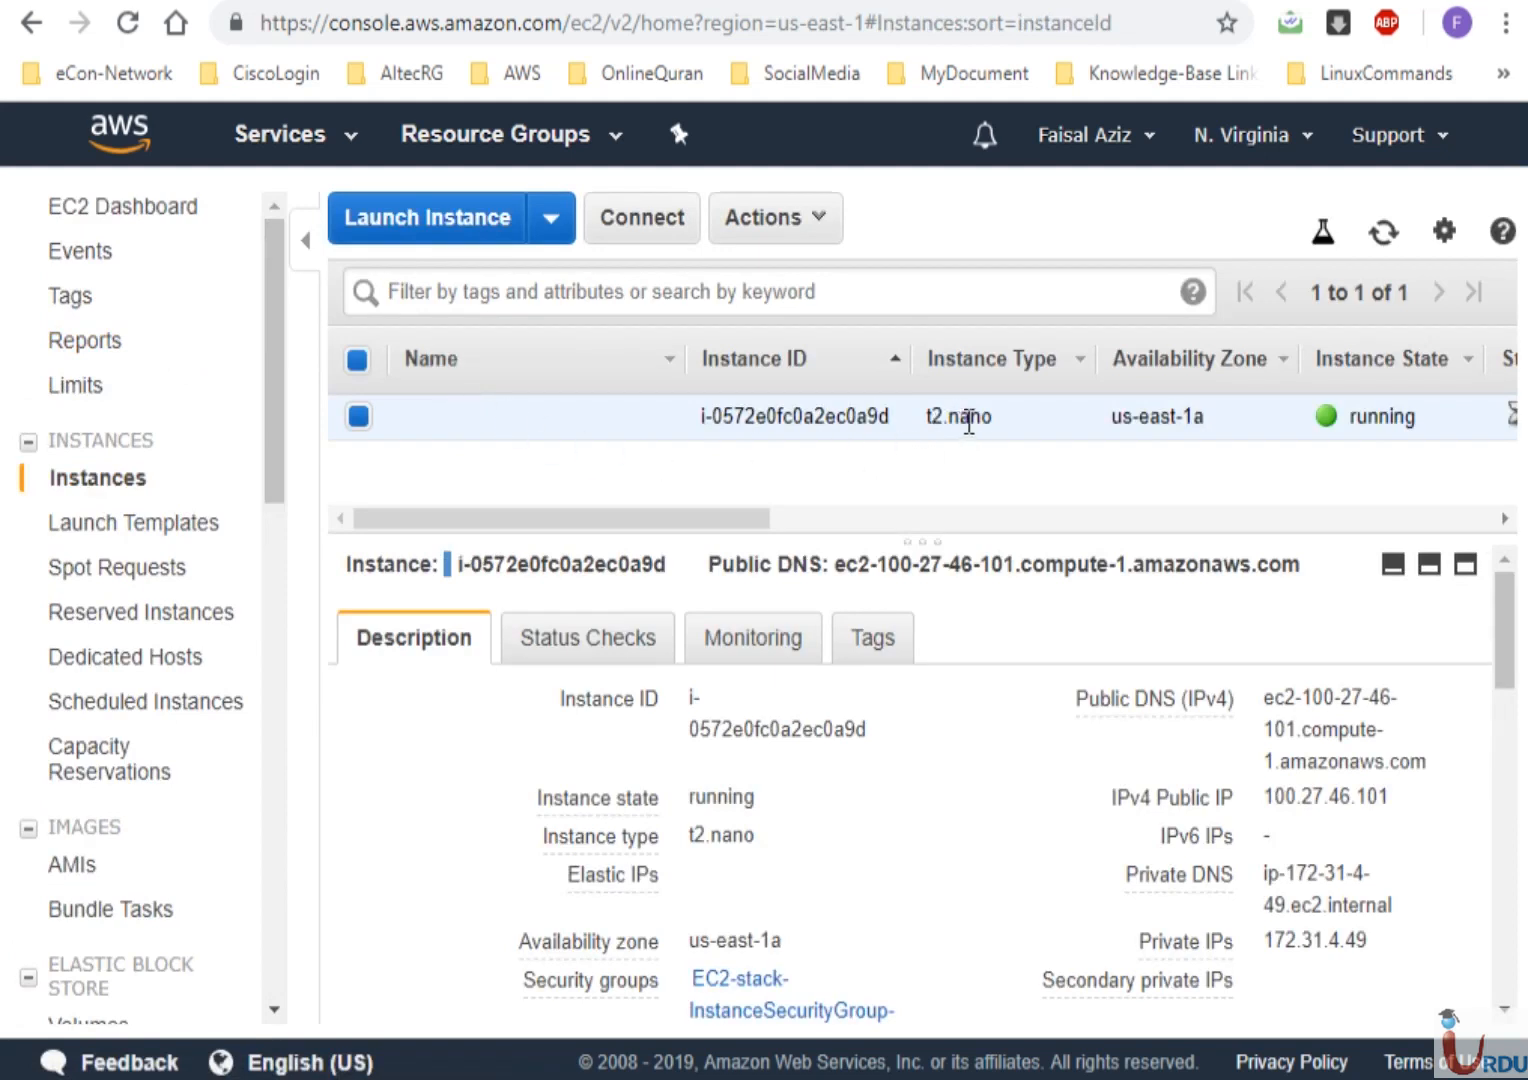
left_click_drag(996, 417, 921, 418)
left_click(963, 416)
left_click_drag(929, 416, 994, 417)
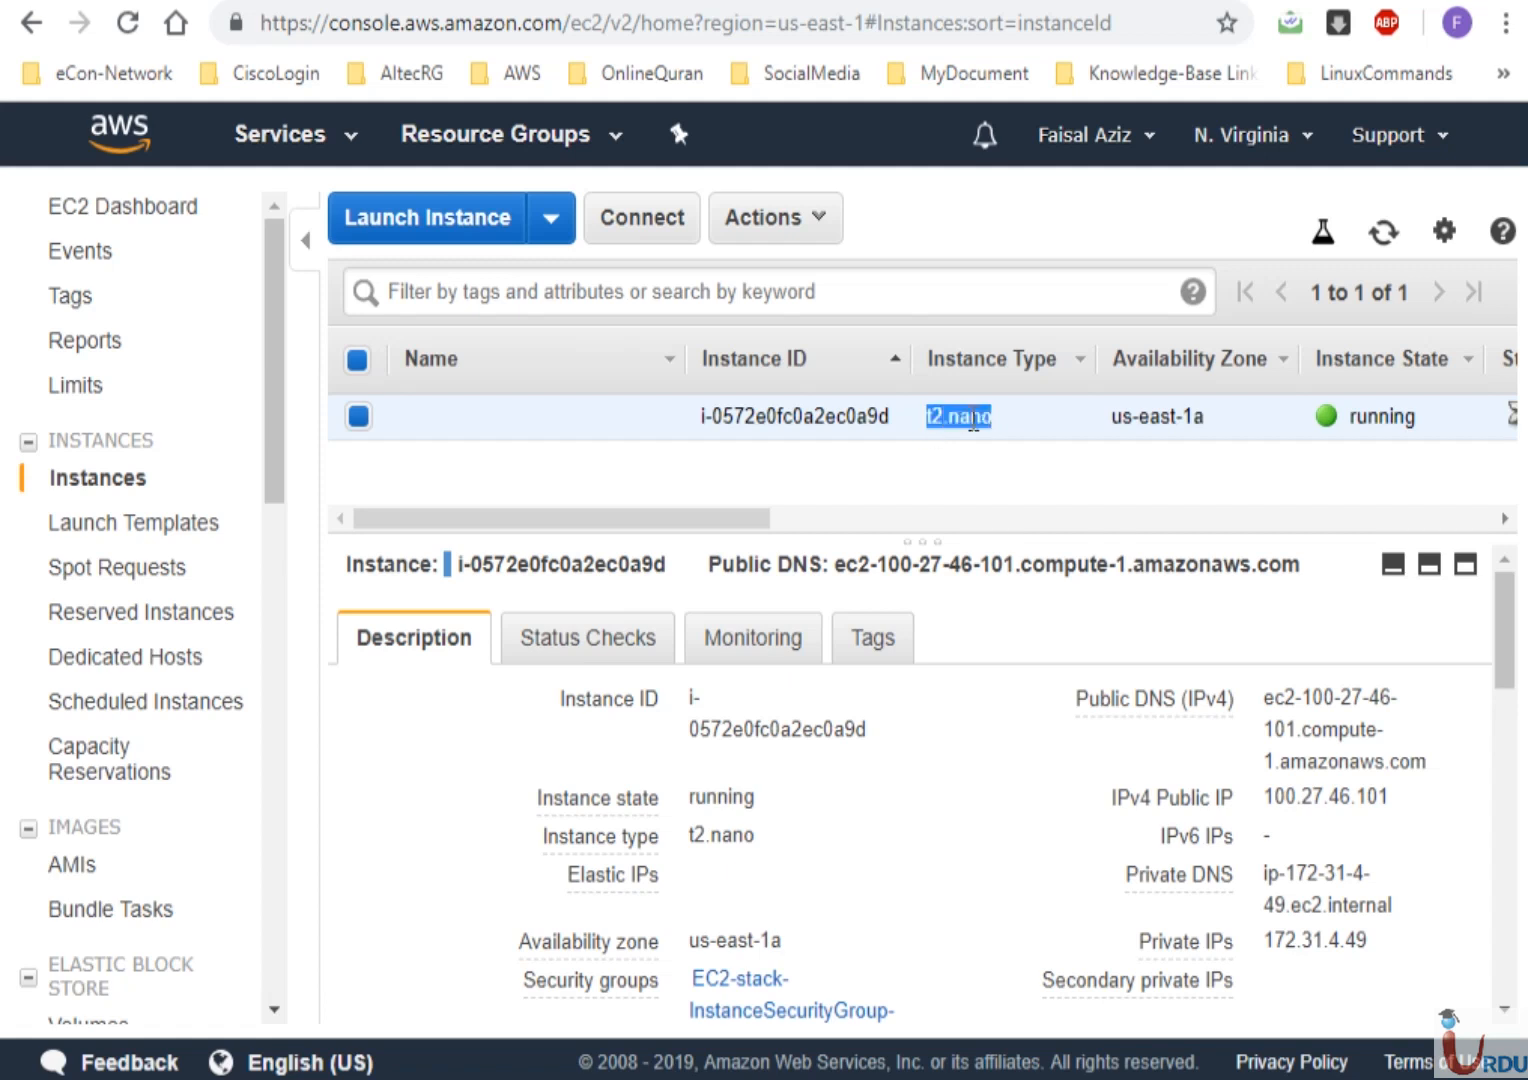
left_click(826, 432)
left_click_drag(1504, 641, 1512, 737)
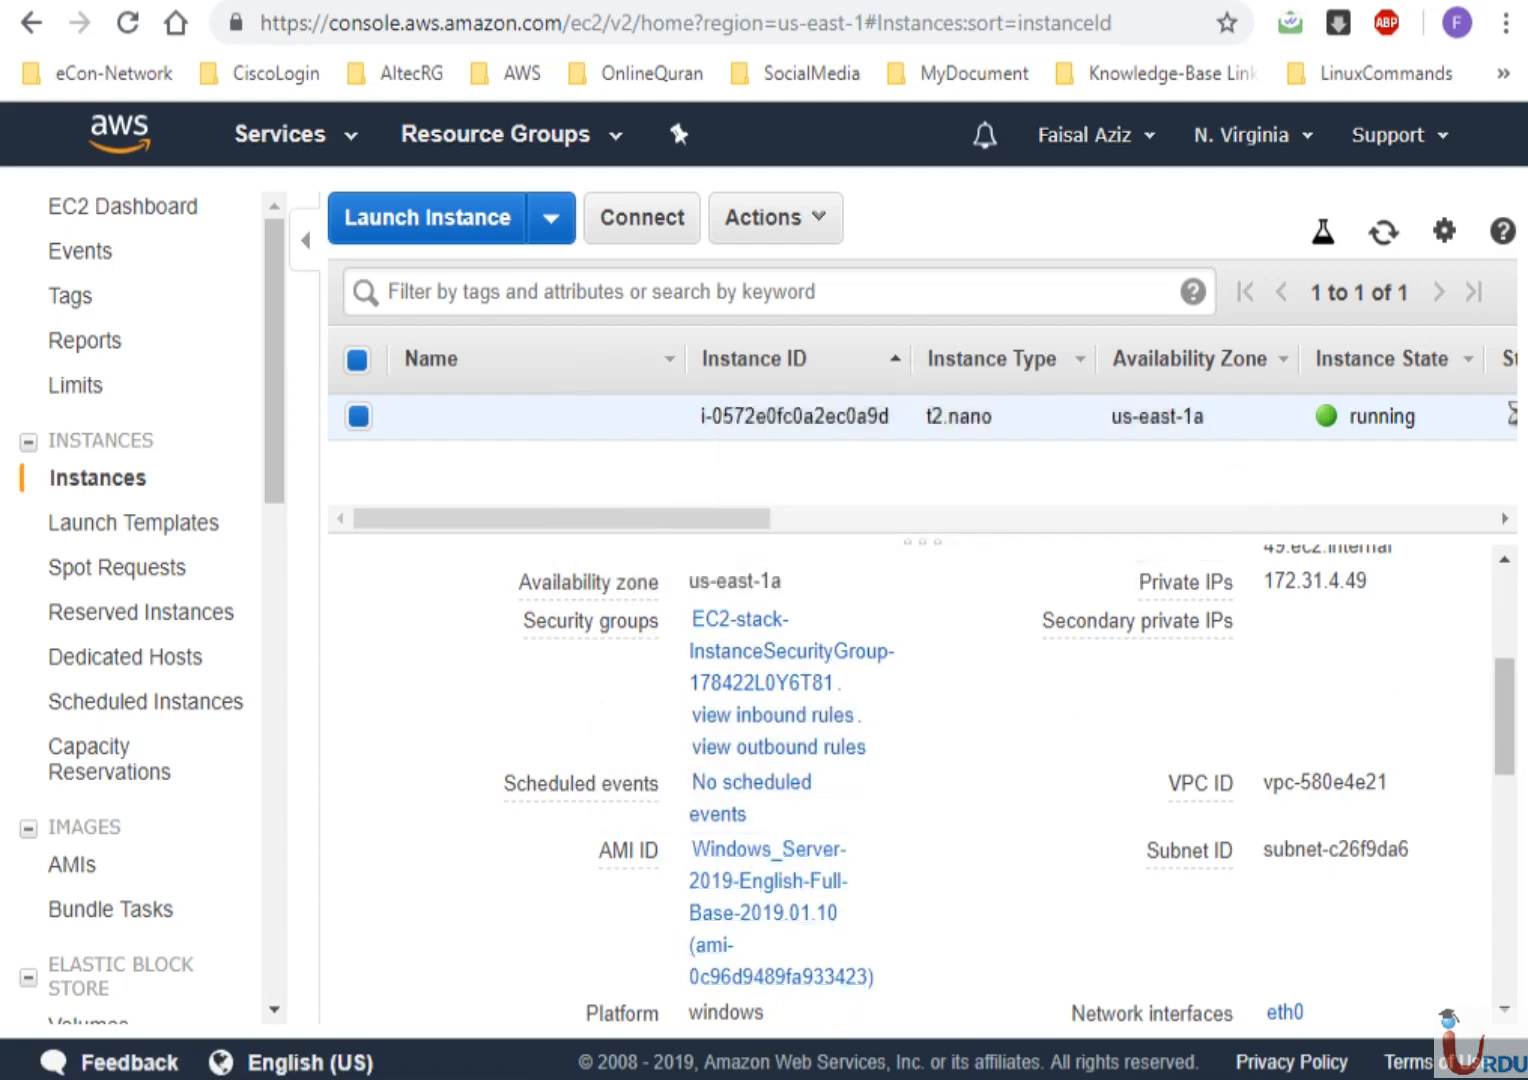
Return to EC2-stack in CloudFormation and examine its template, highlighting the us-east-1 region and its AMI ID in RegionMap
left_click(1180, 2)
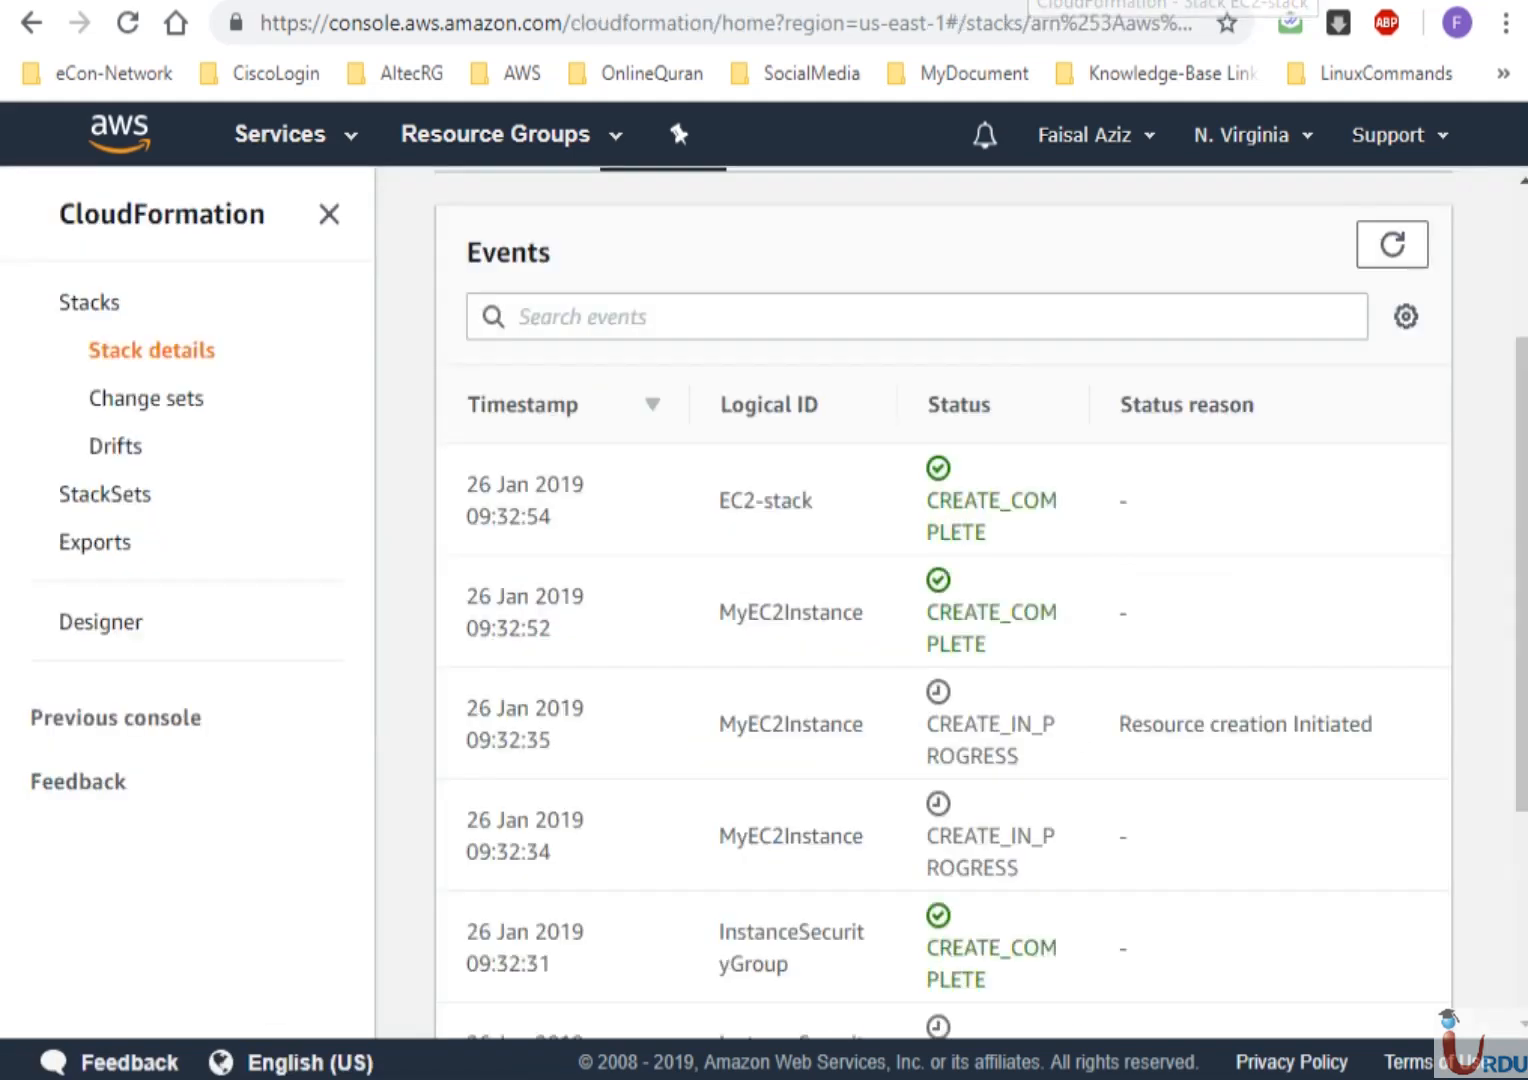
scroll(1381, 331, "up", 3)
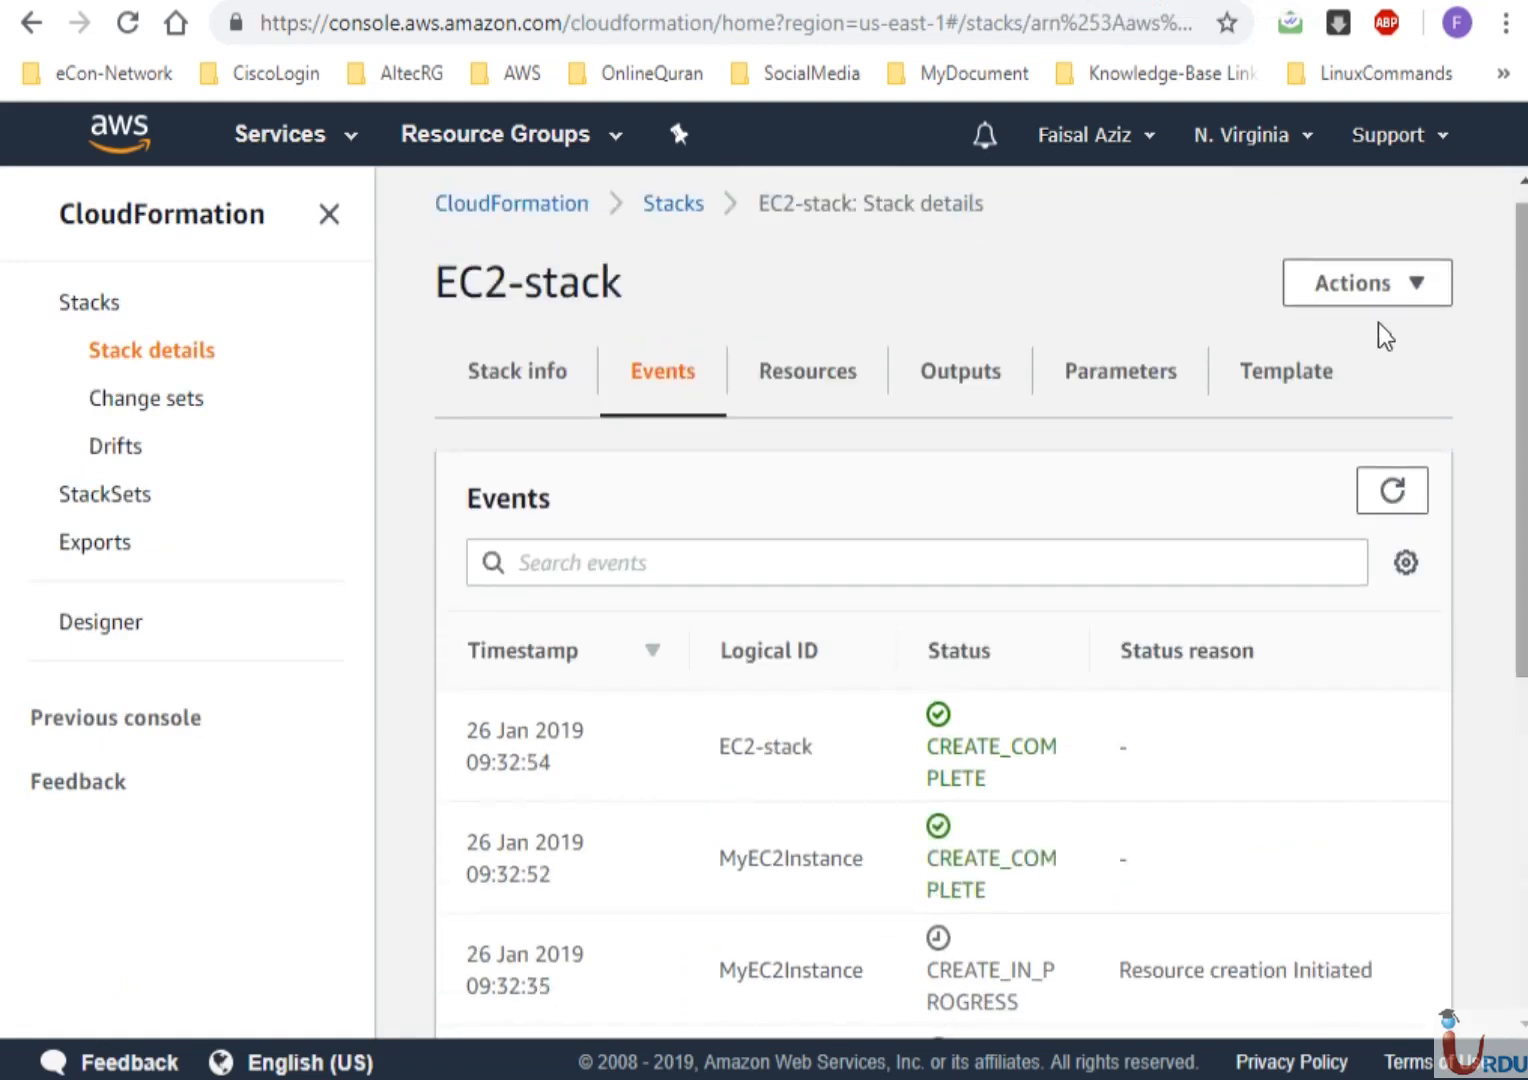
left_click(1282, 370)
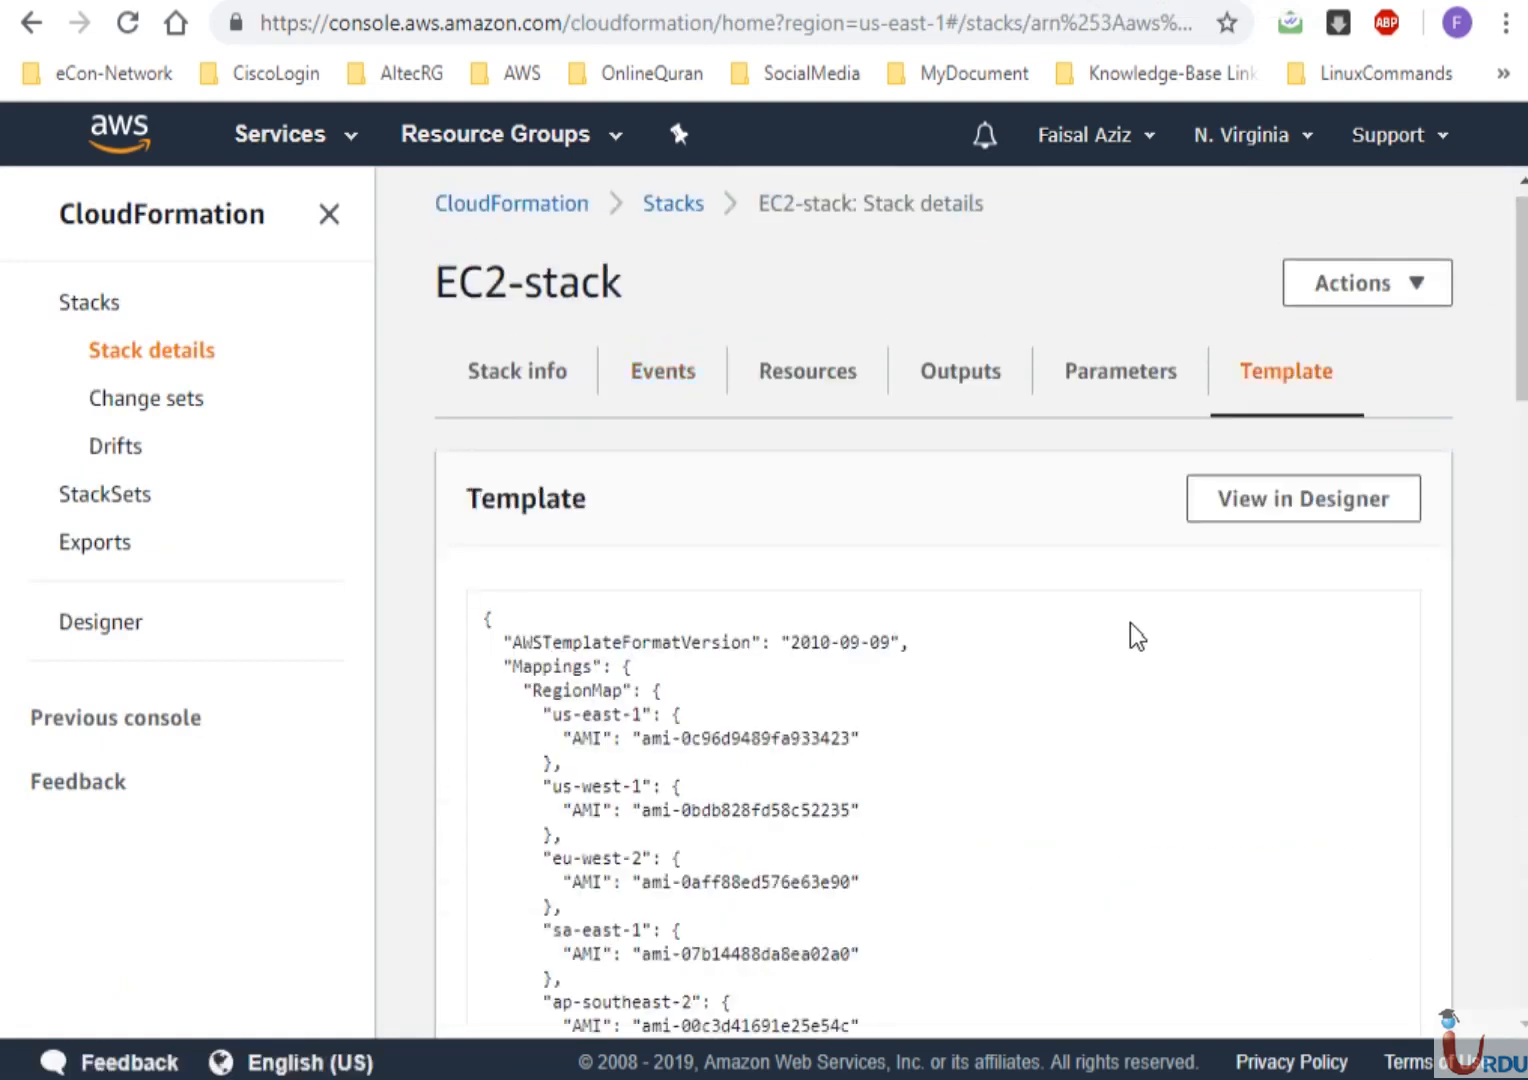
left_click_drag(805, 742, 855, 742)
left_click(852, 742)
left_click_drag(552, 714, 644, 714)
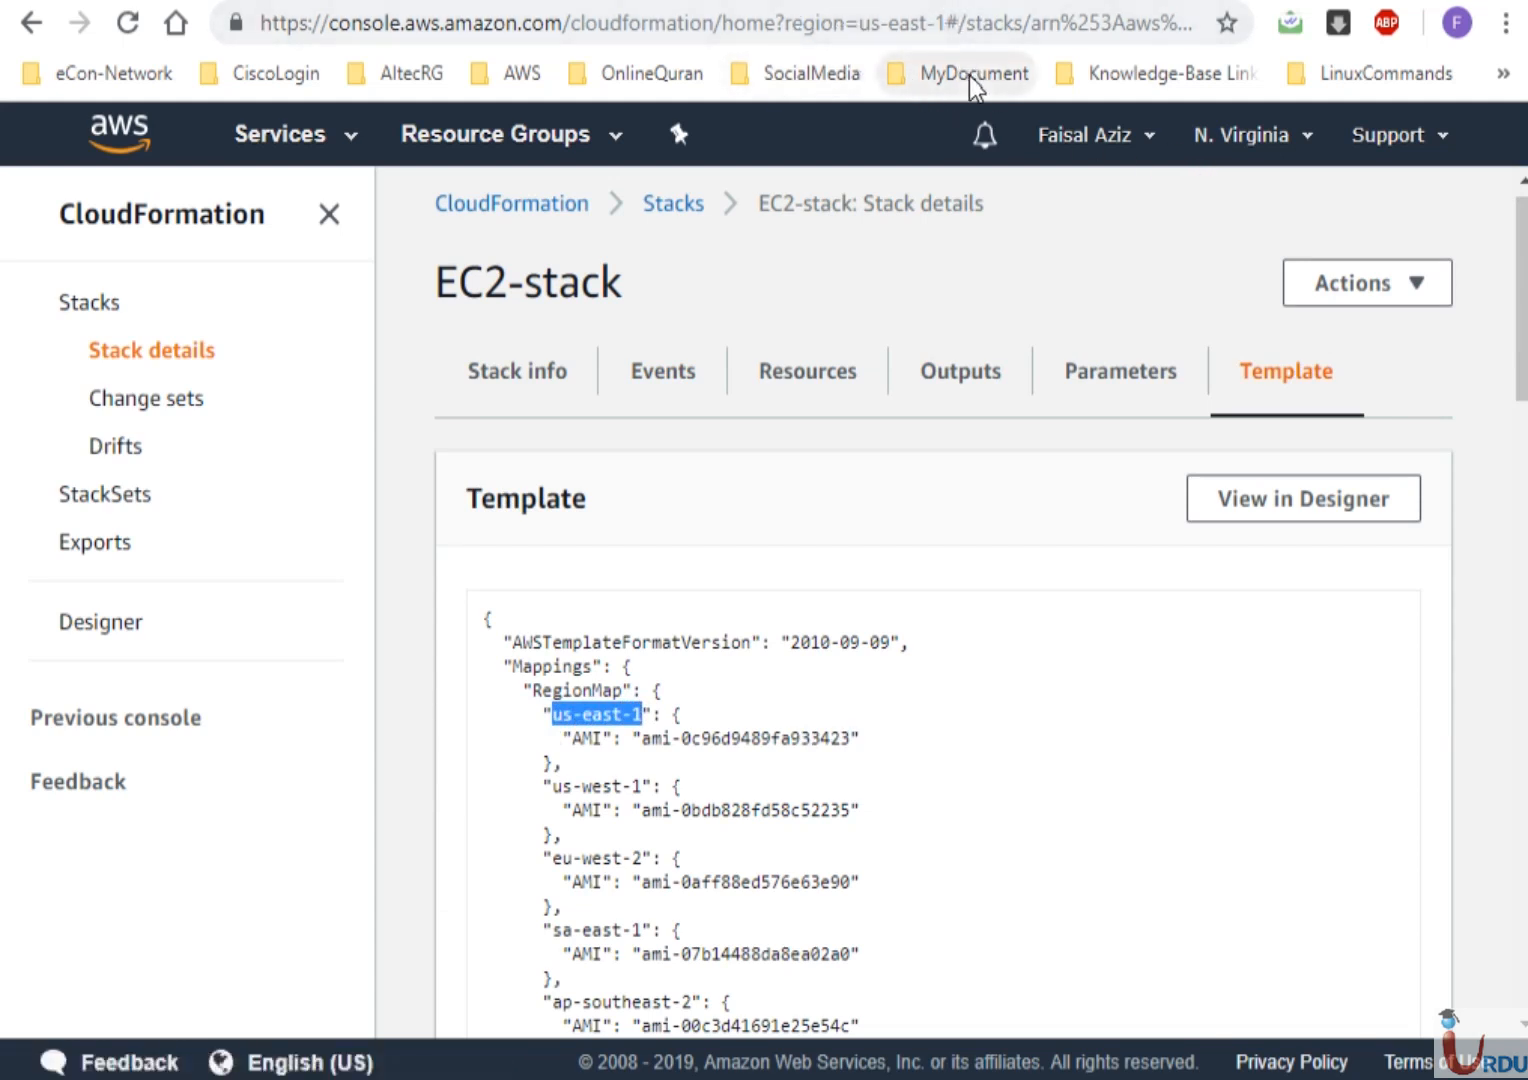
Show and refresh the resources of EC2-stack, highlighting the InstanceSecurityGroup and MyEC2Instance logical IDs
left_click(667, 383)
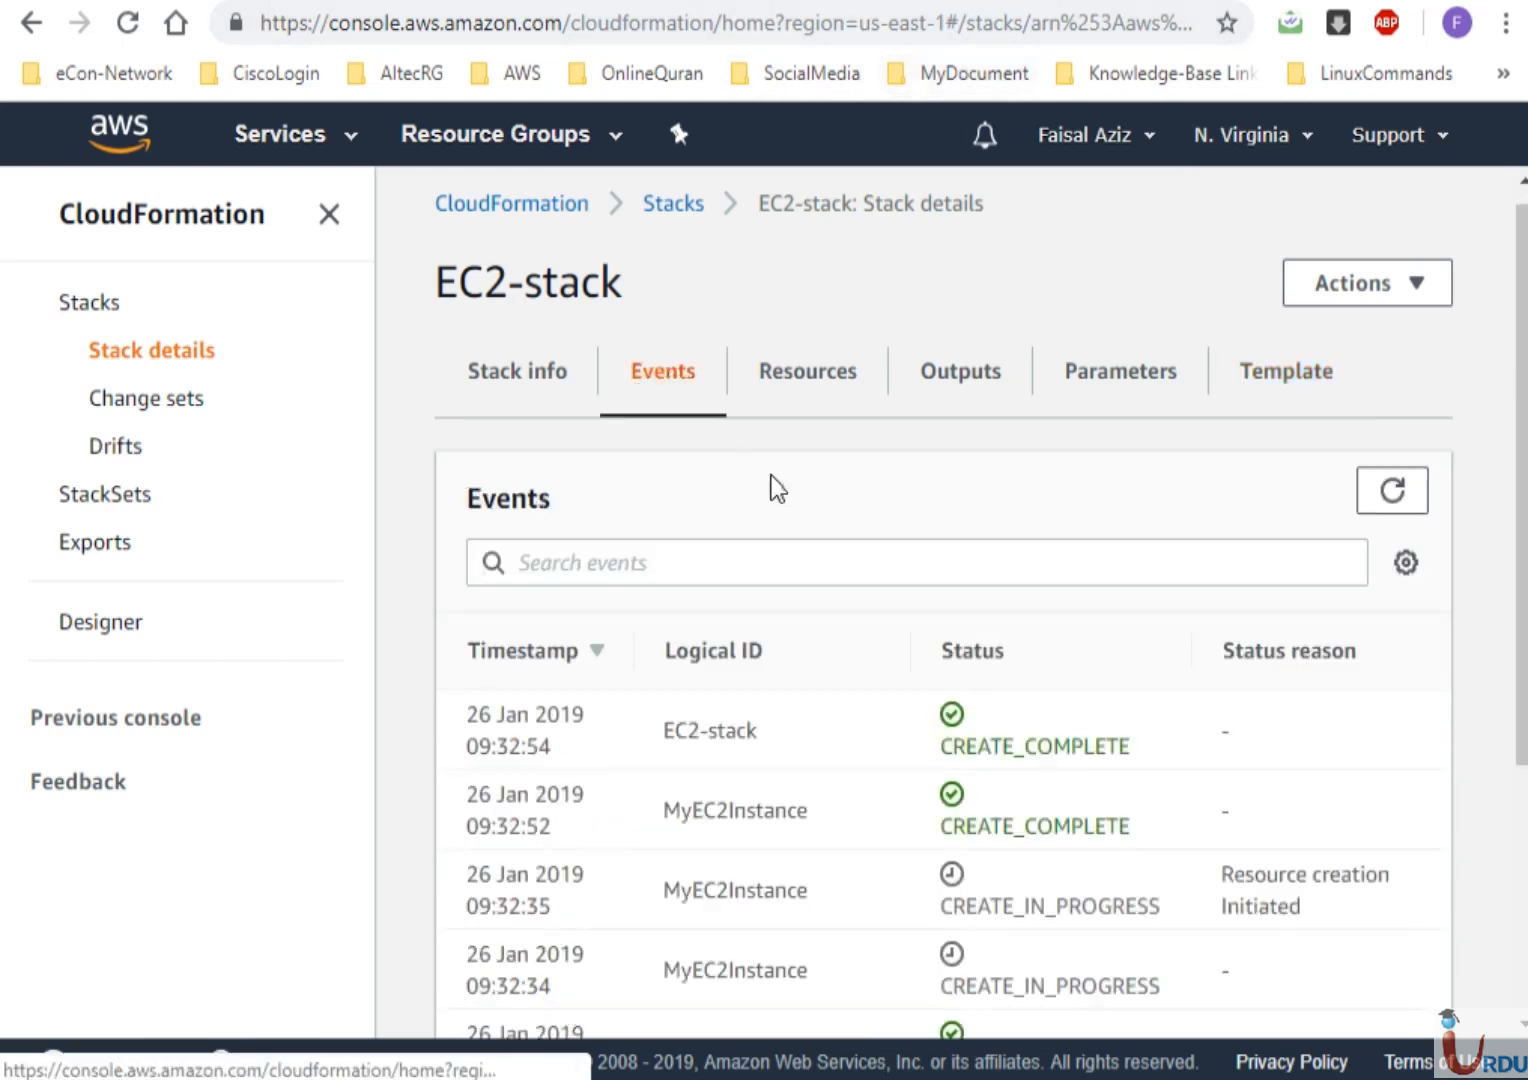
left_click(805, 378)
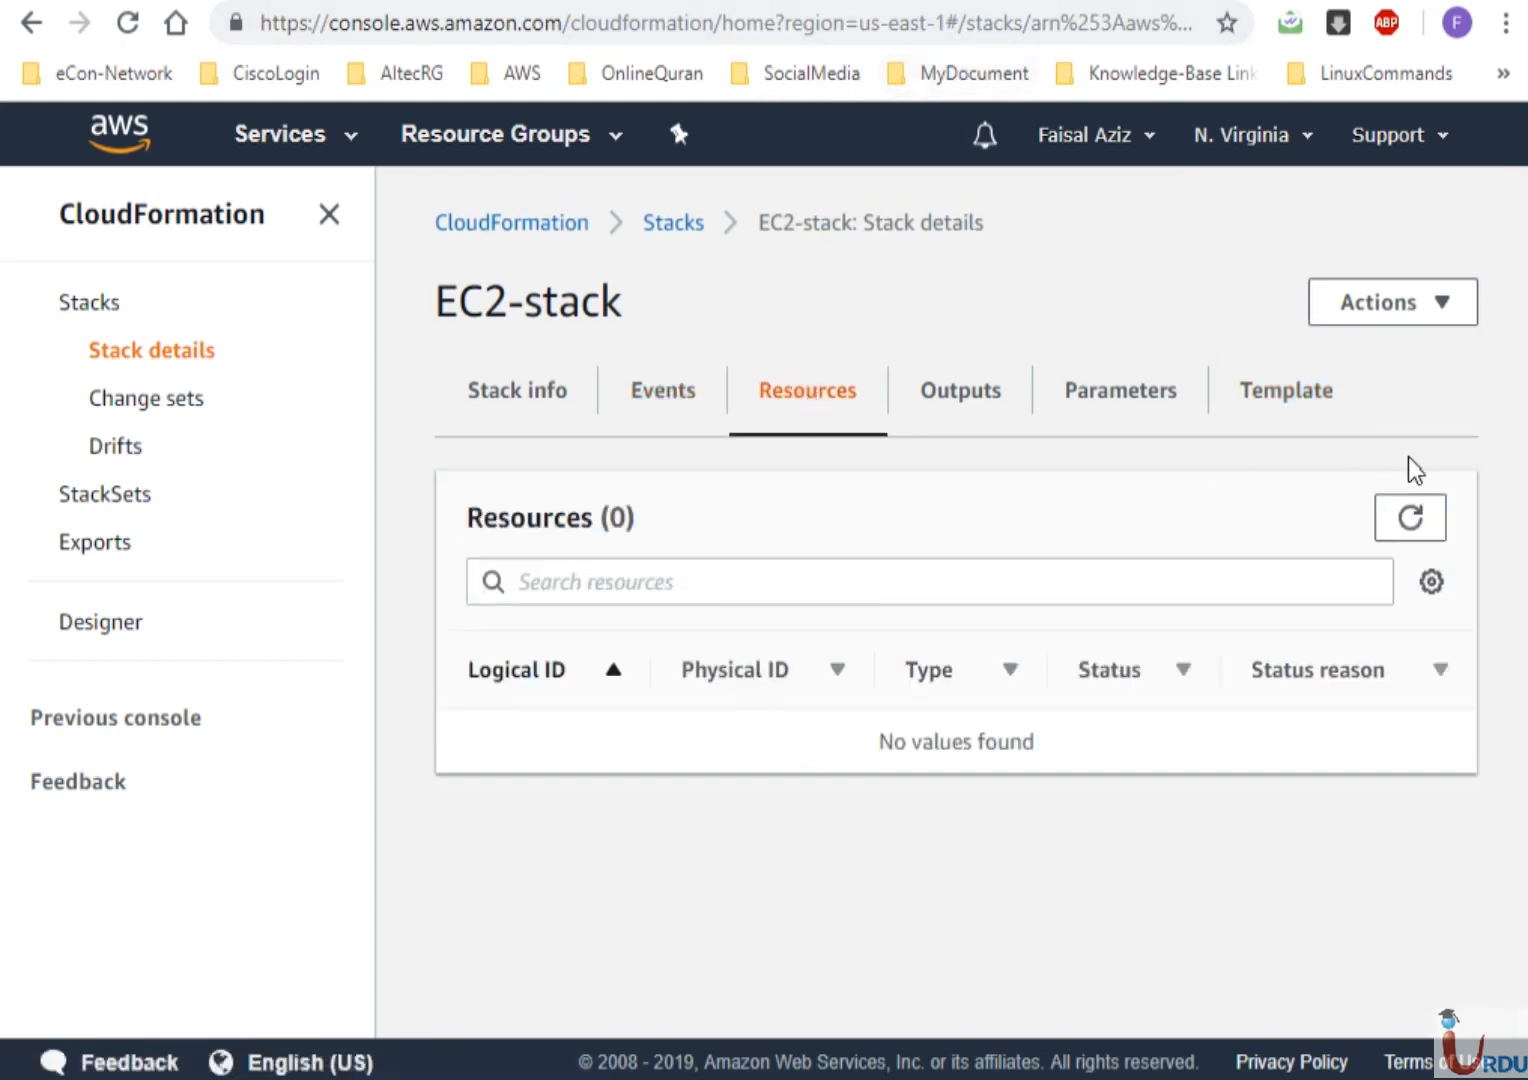
left_click(1432, 520)
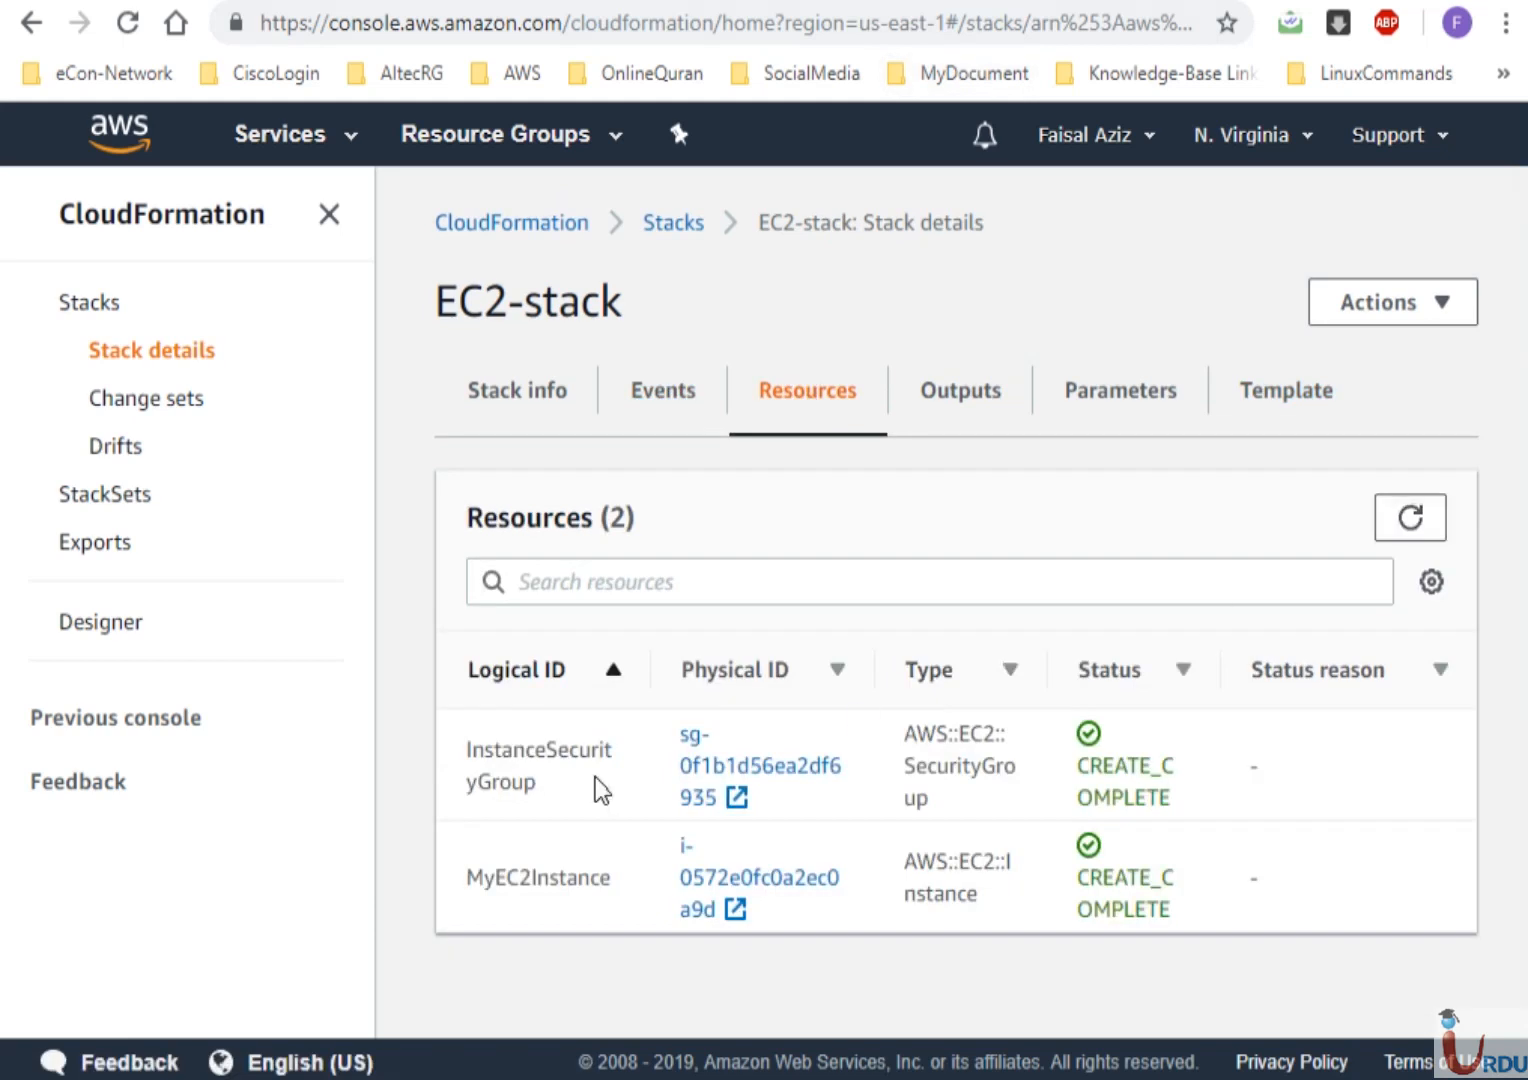
left_click_drag(469, 752, 540, 795)
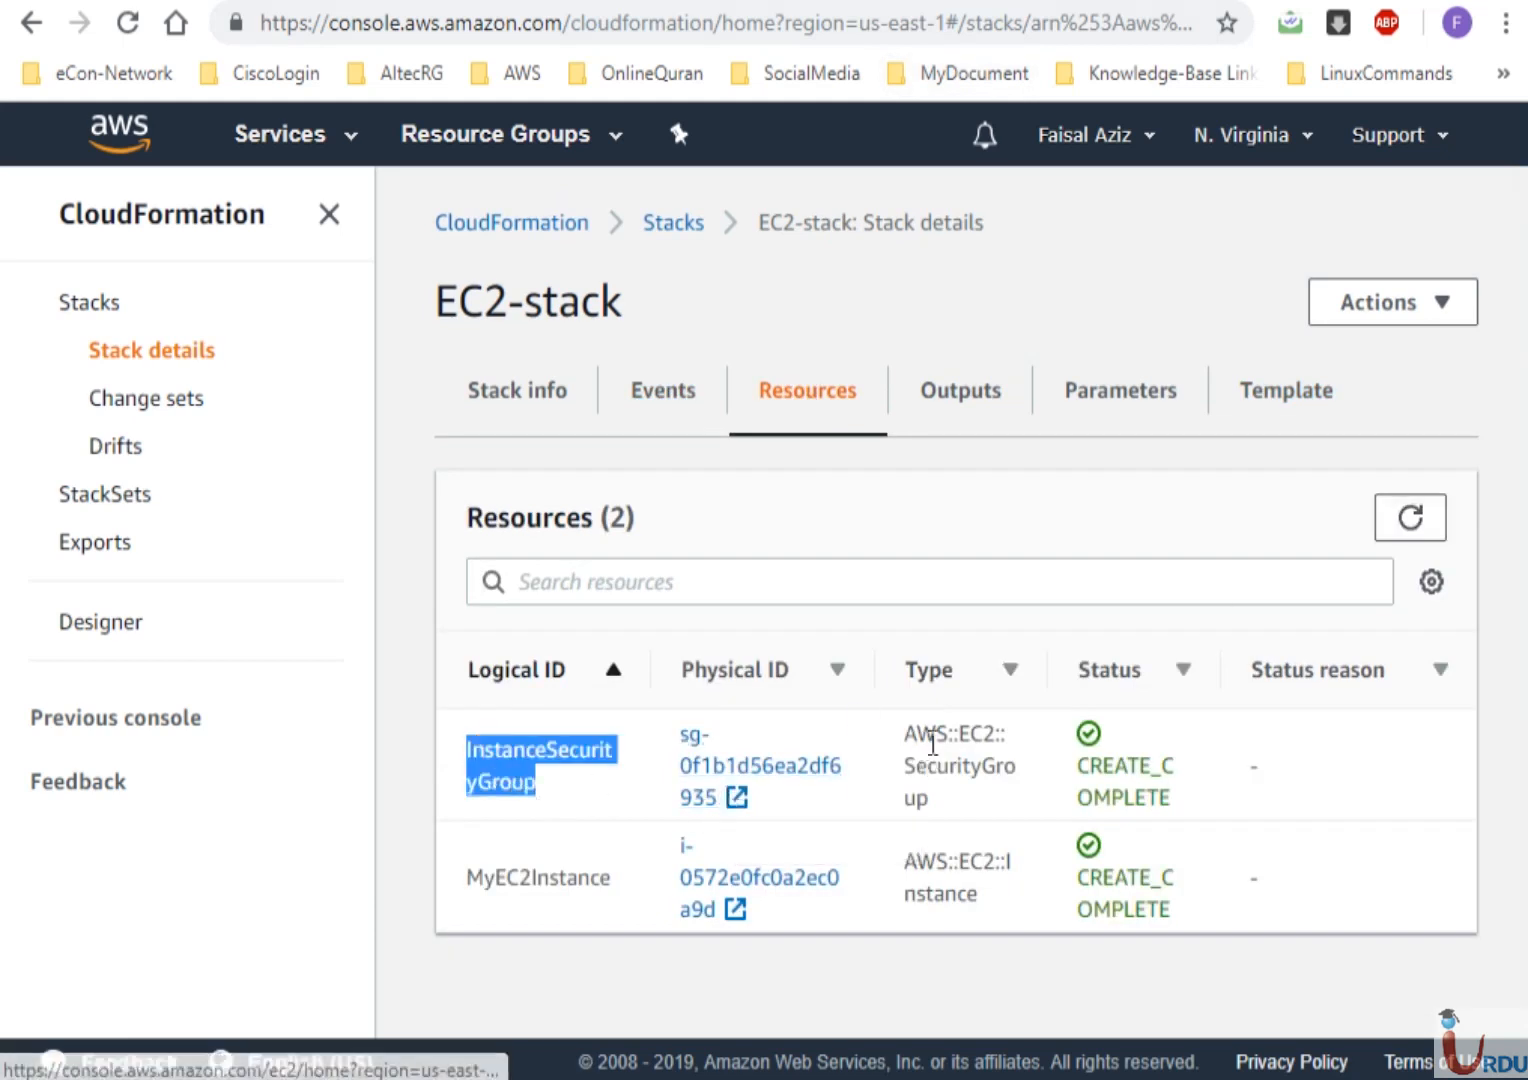
left_click(520, 886)
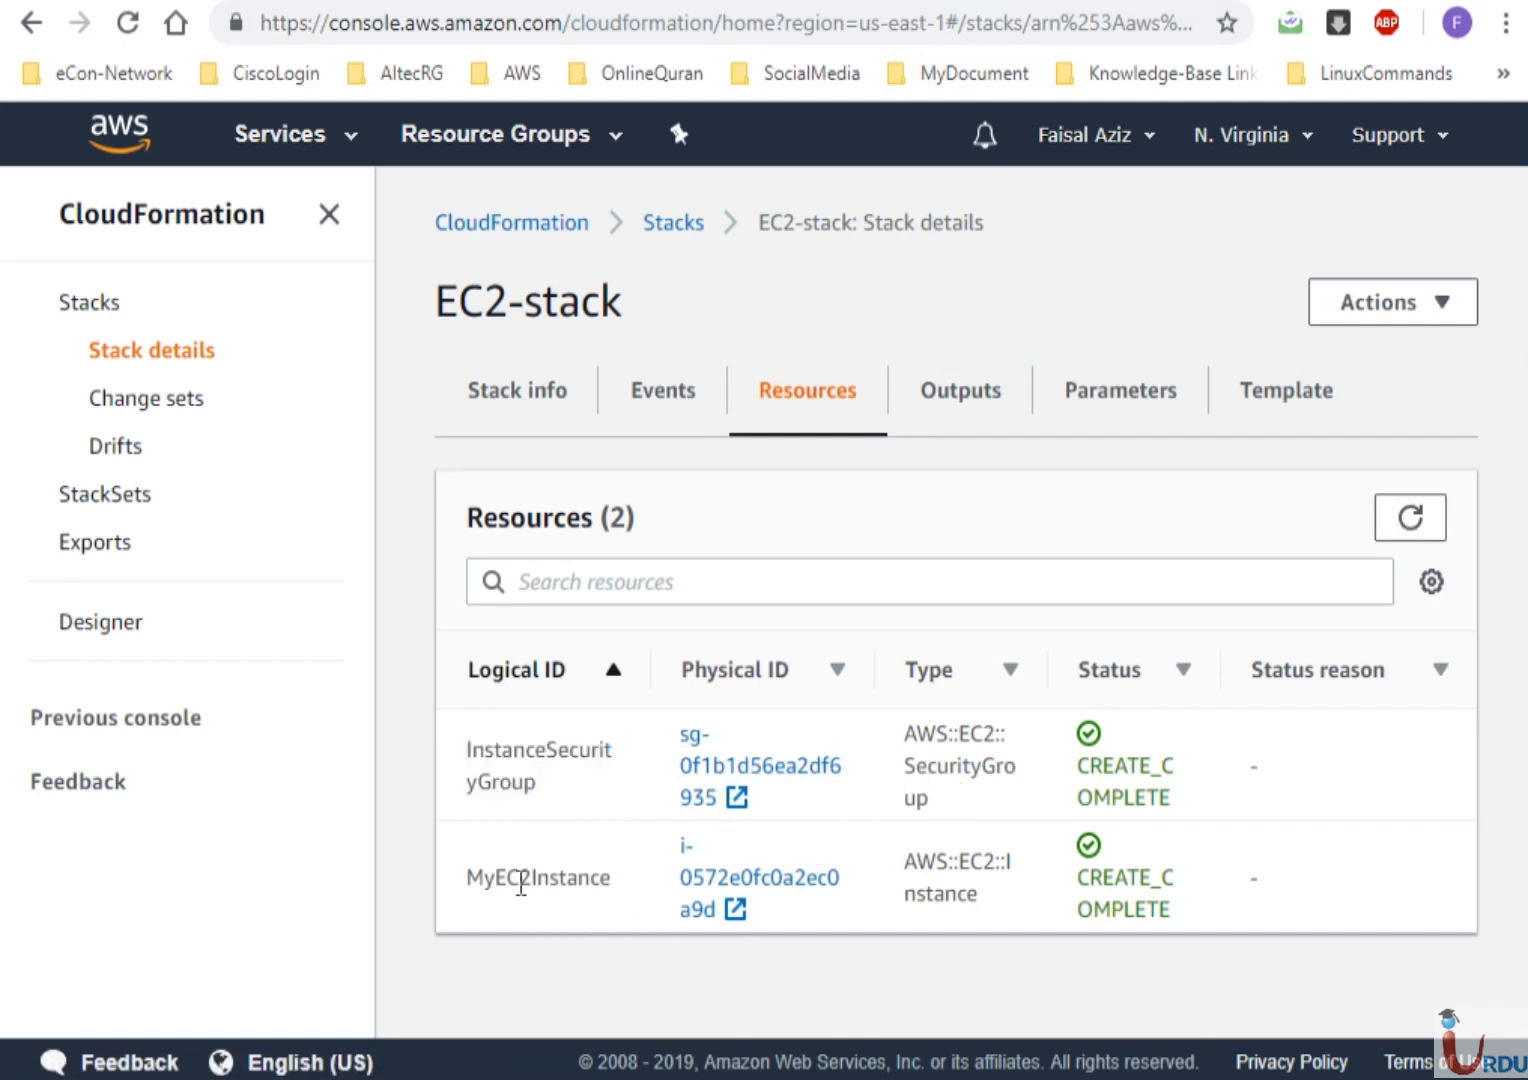
left_click_drag(486, 880, 580, 880)
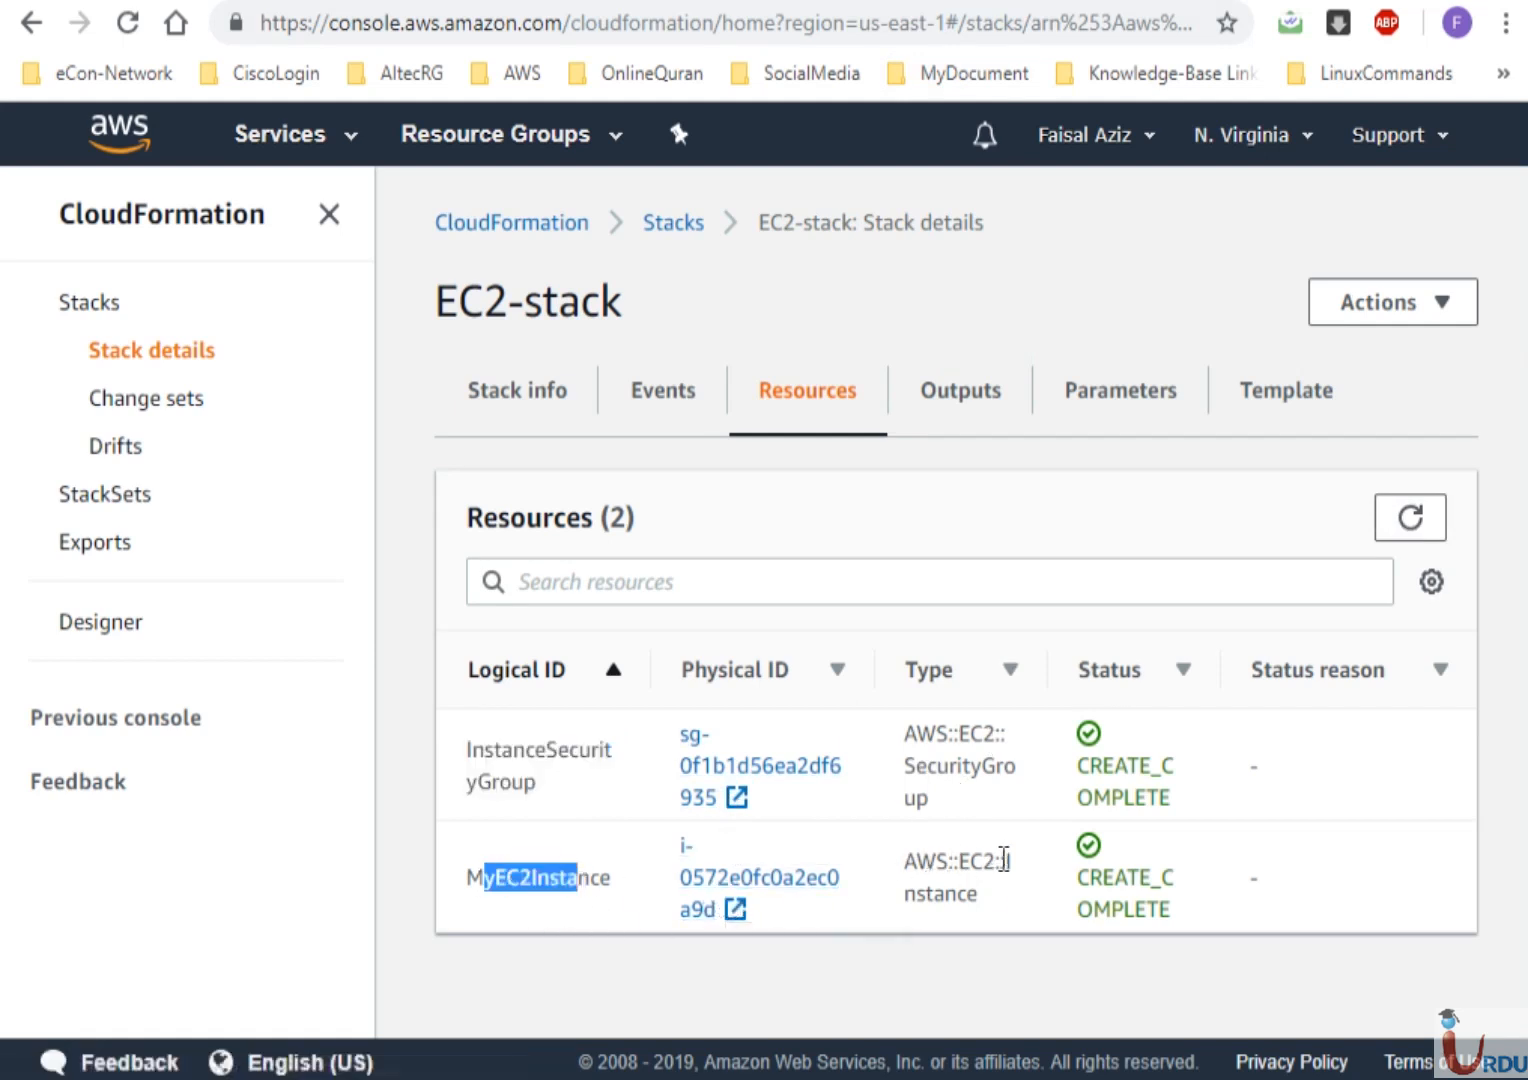
left_click(931, 1005)
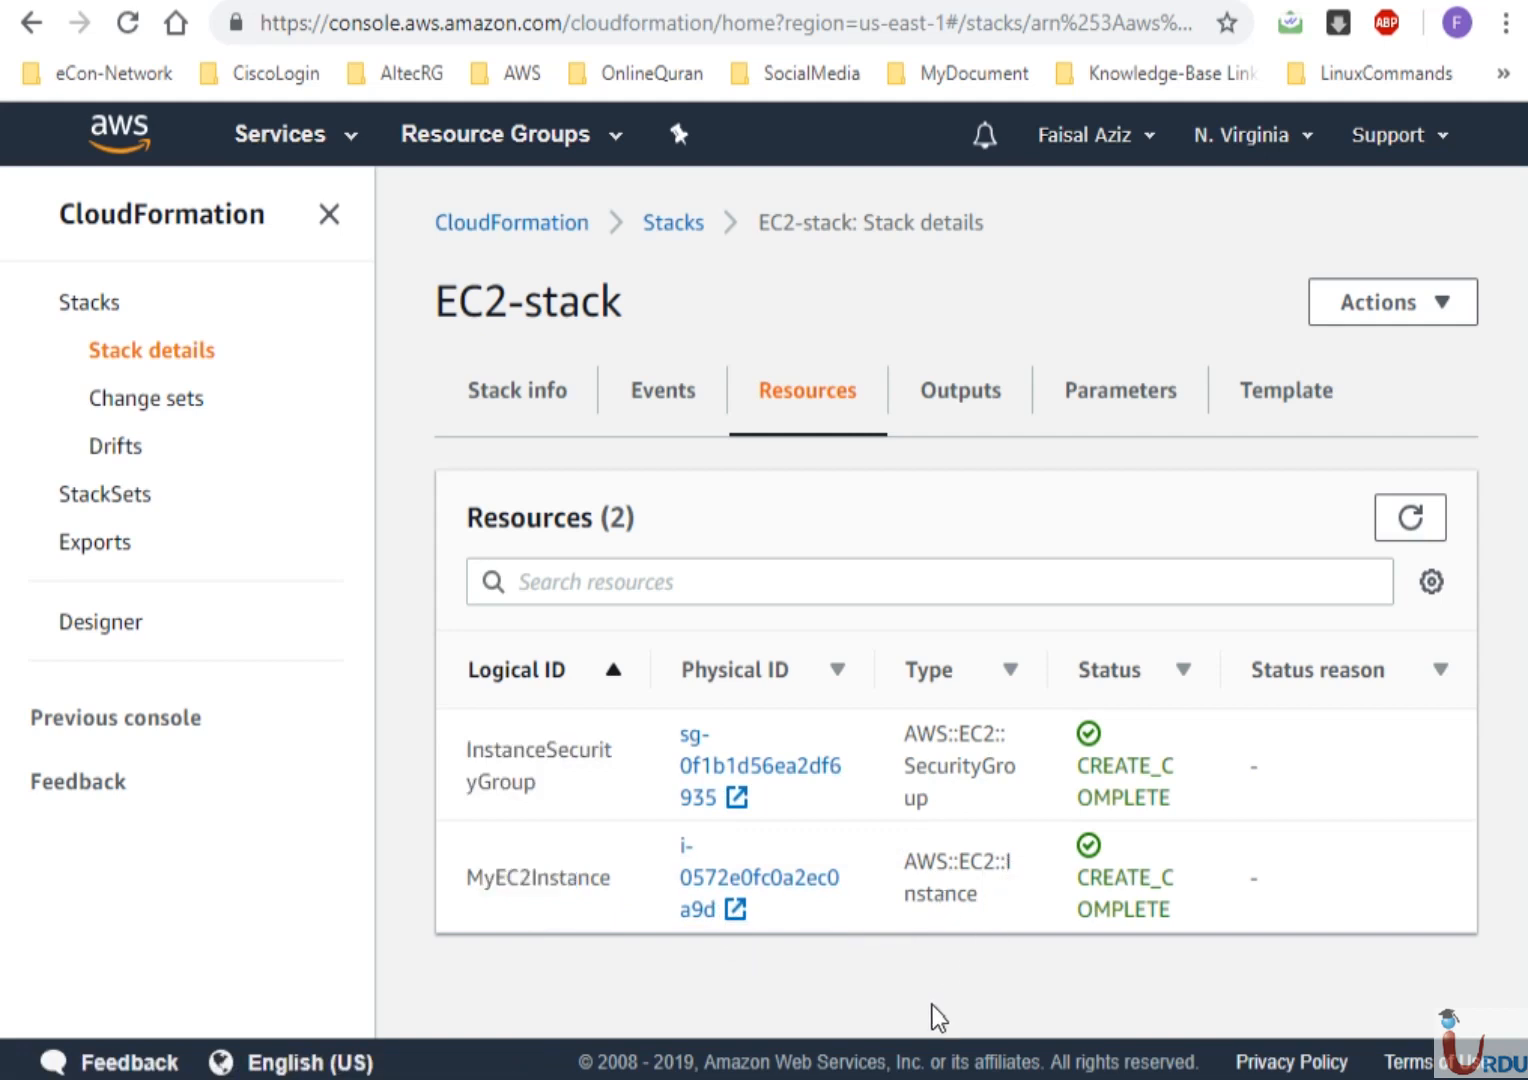
Review the EC2-stack events and its parameters, highlighting the MyInstanceType key and checking its value
left_click(672, 410)
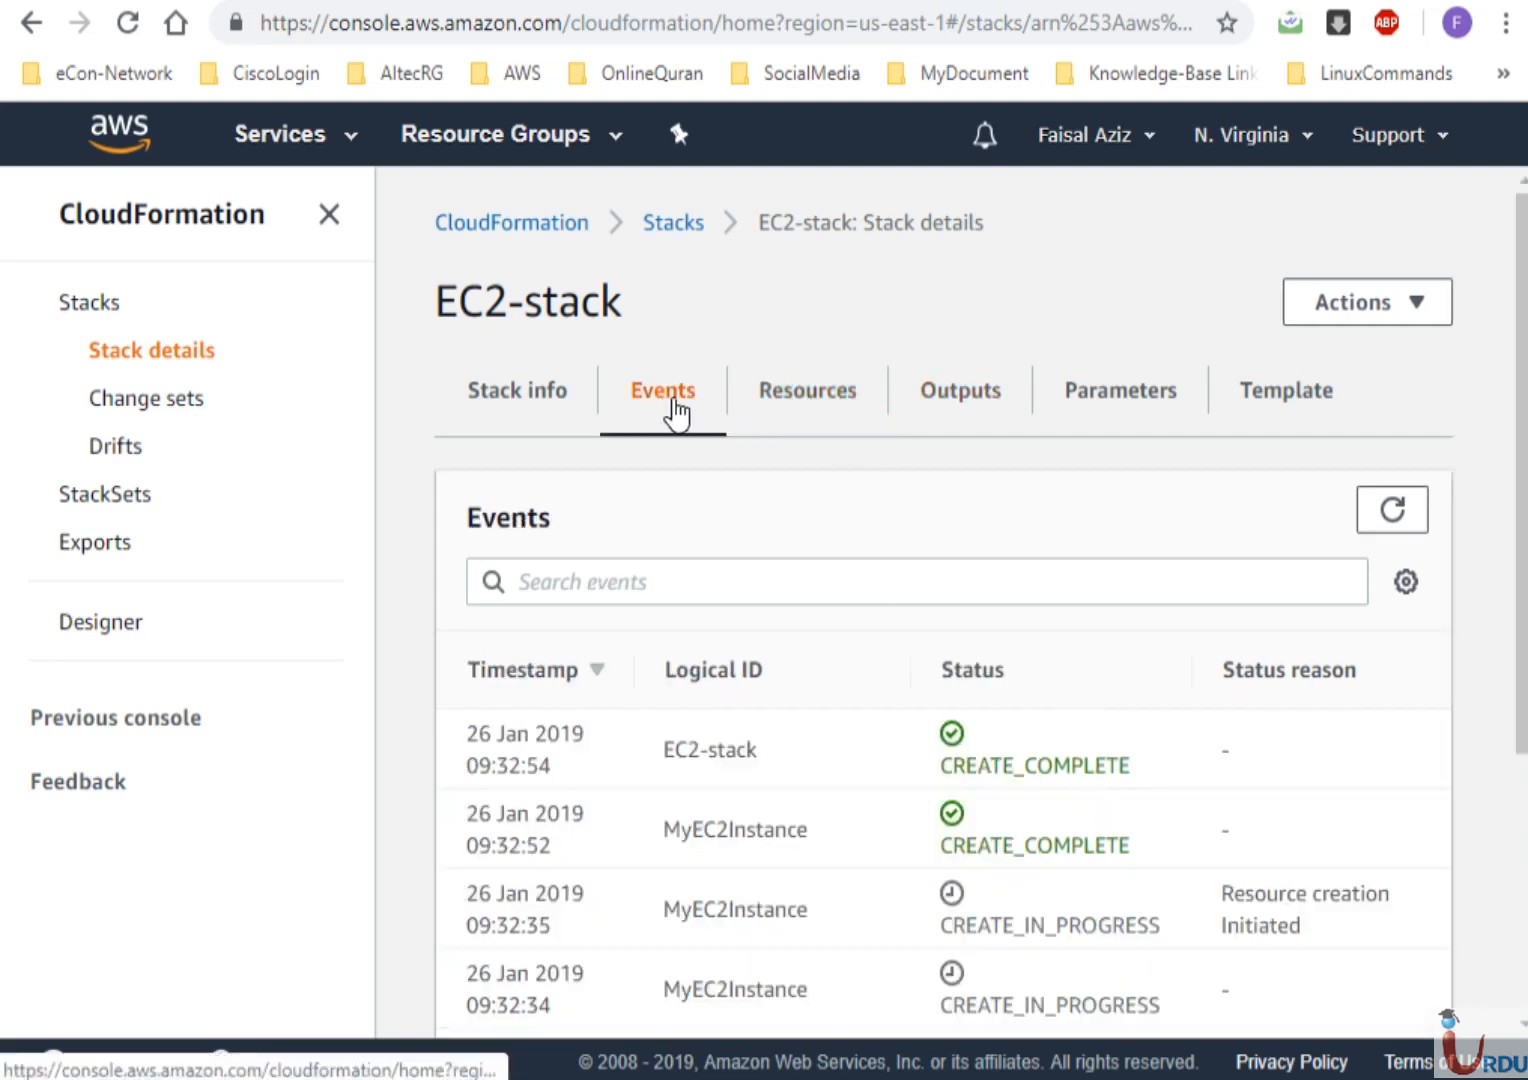
left_click(1110, 405)
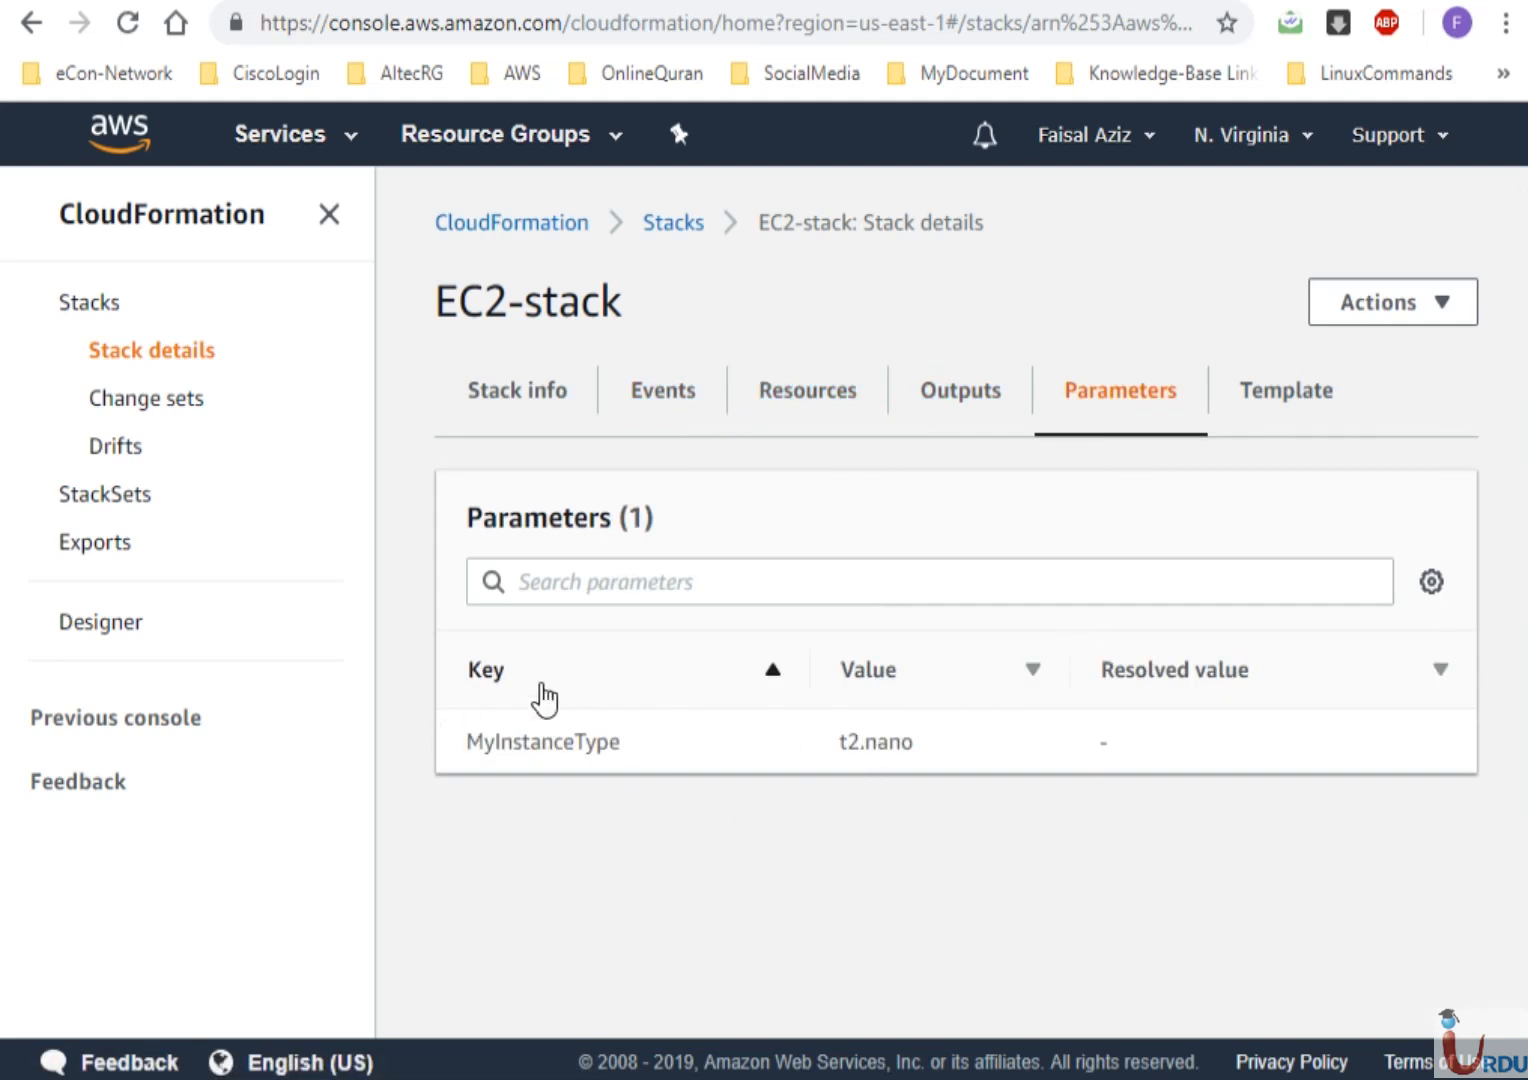
left_click_drag(467, 741, 609, 741)
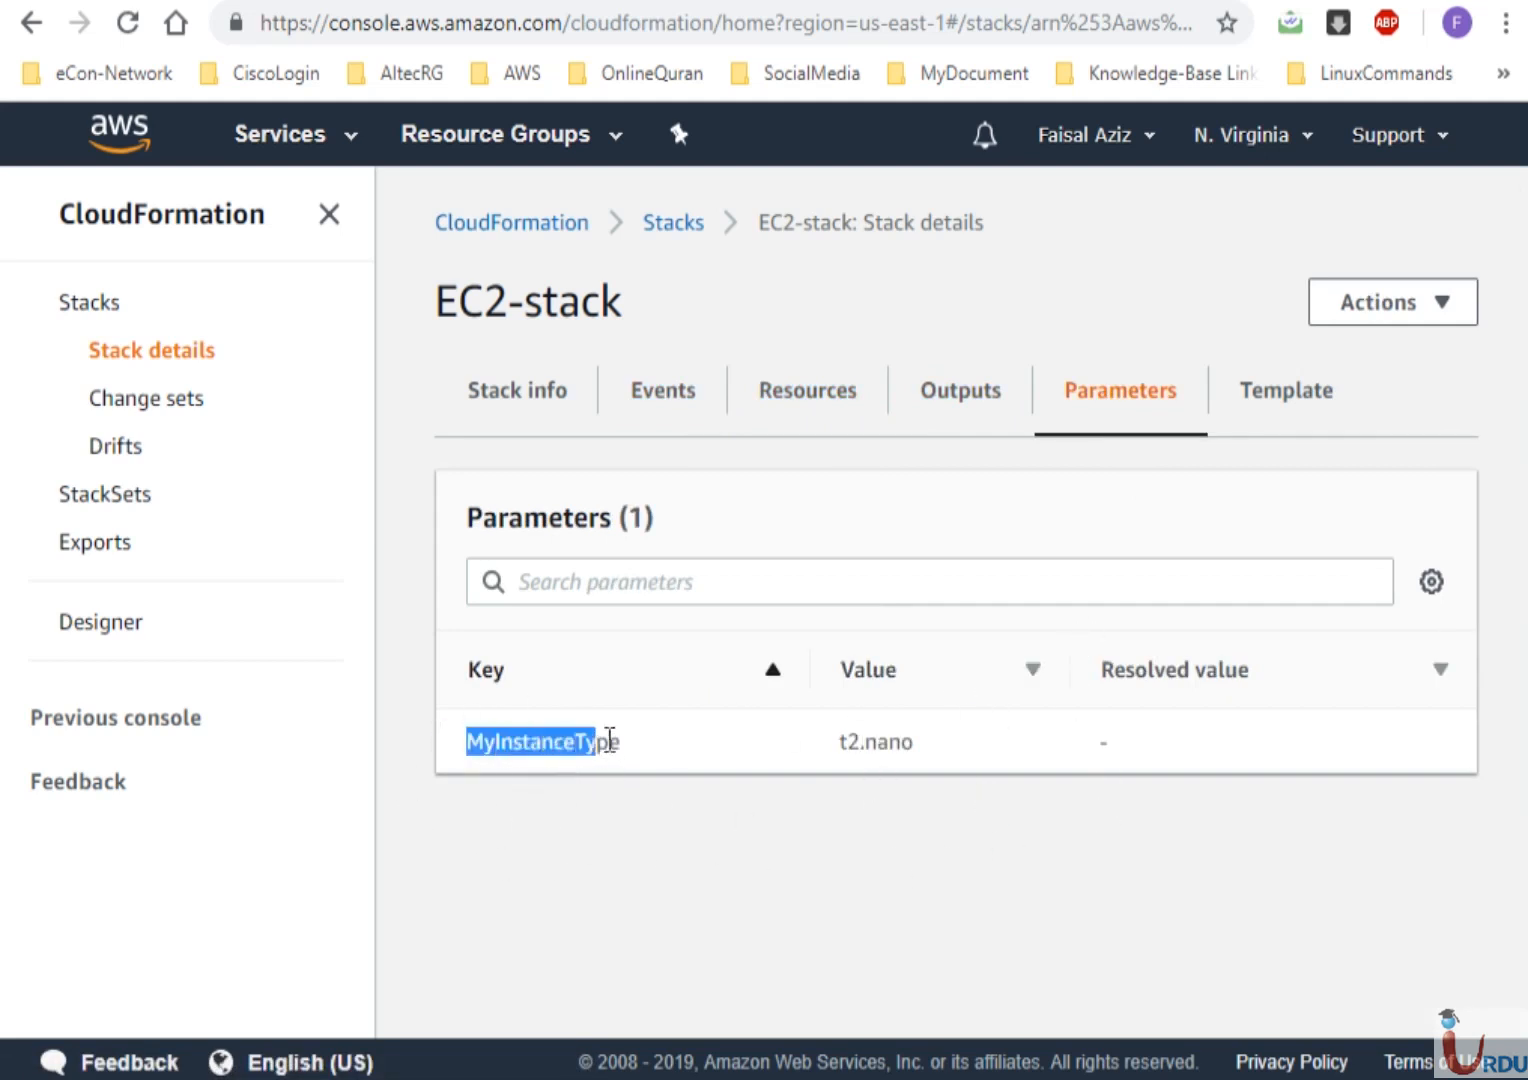
left_click(862, 743)
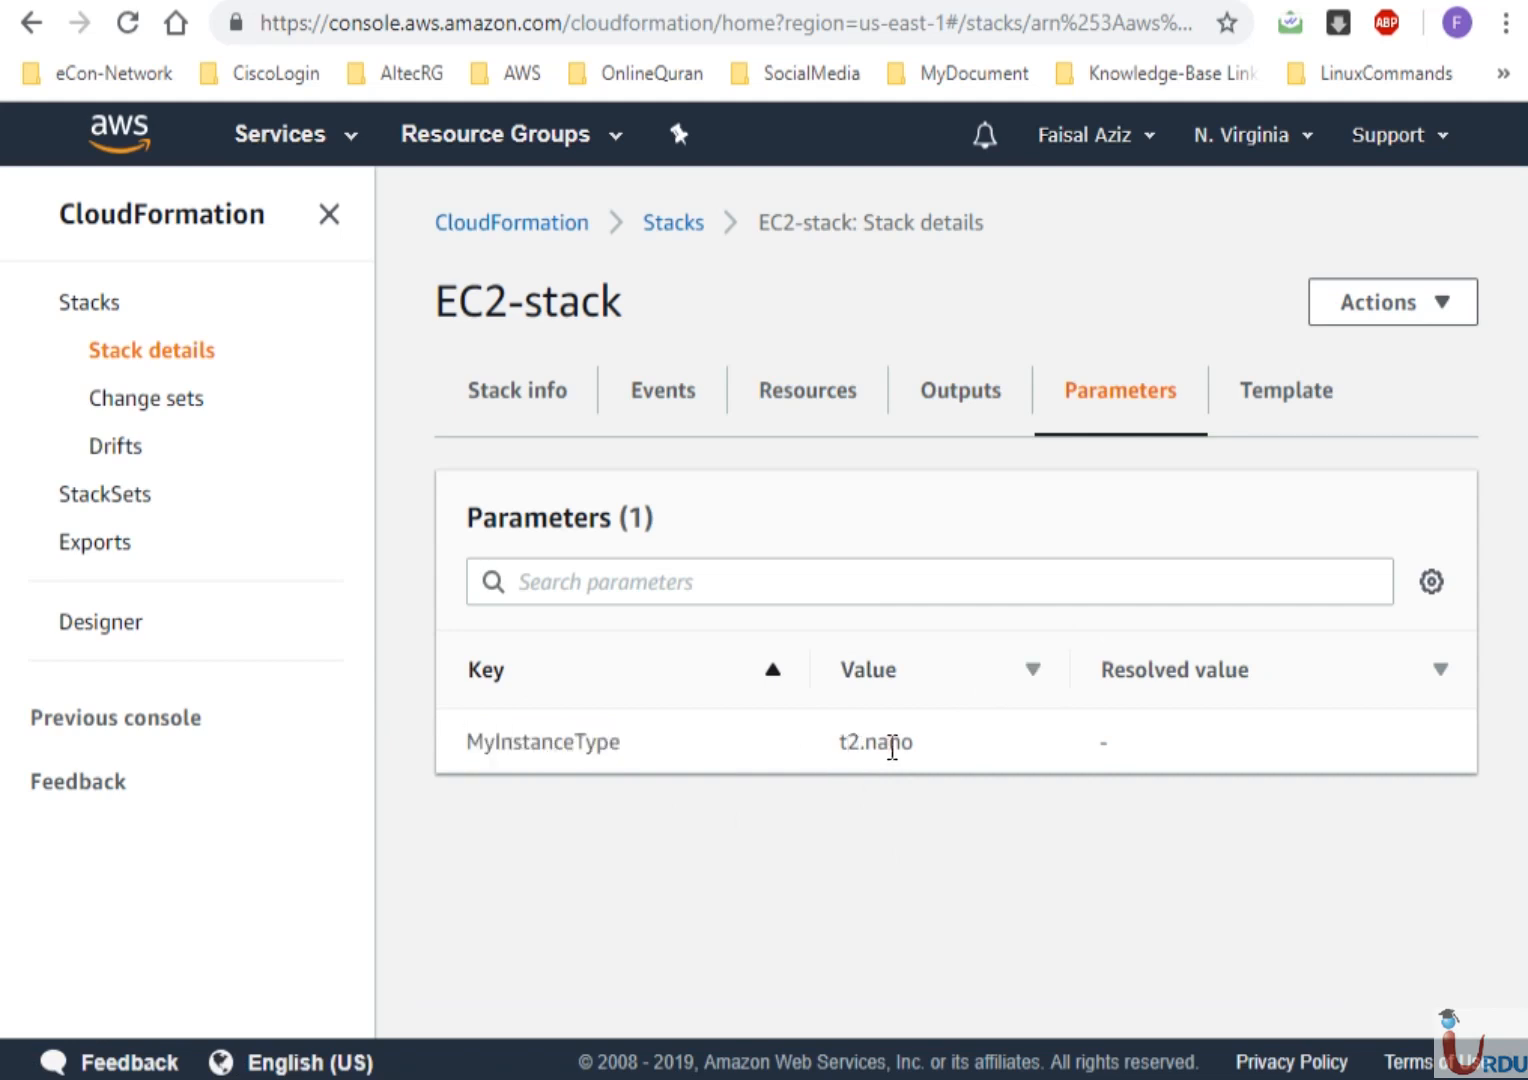
Copy the PublicIP value from the EC2-stack outputs and return to the instance's details in the EC2 console
left_click(975, 375)
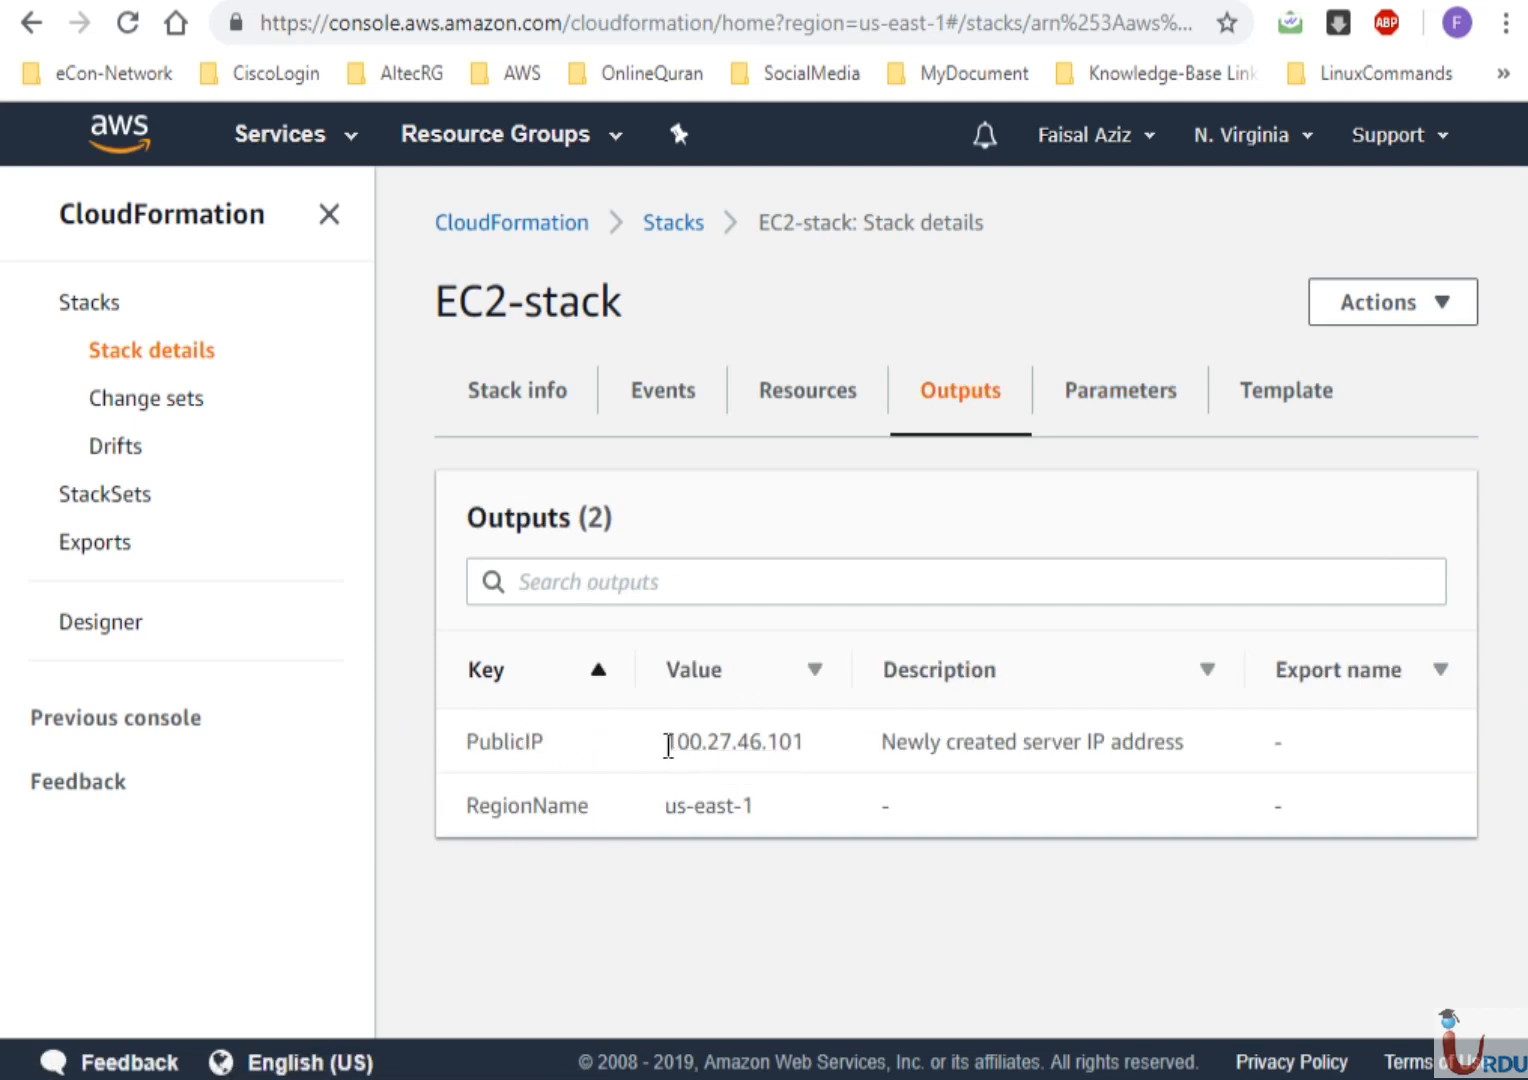
left_click_drag(668, 745, 803, 745)
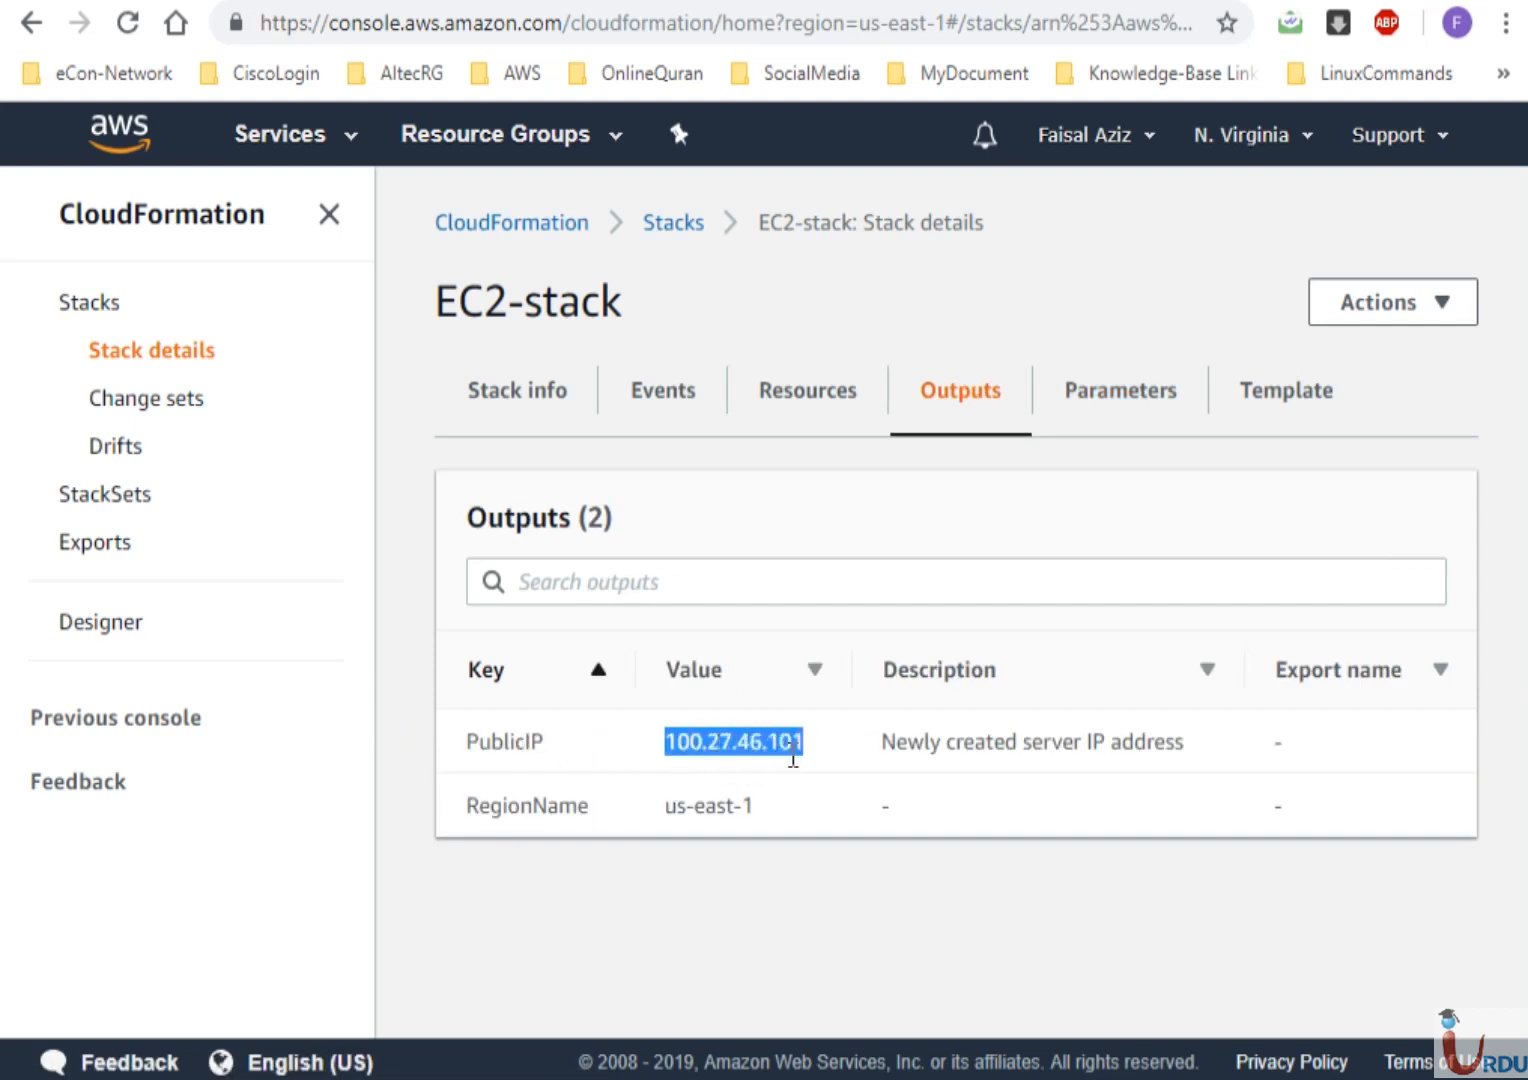
left_click(795, 755)
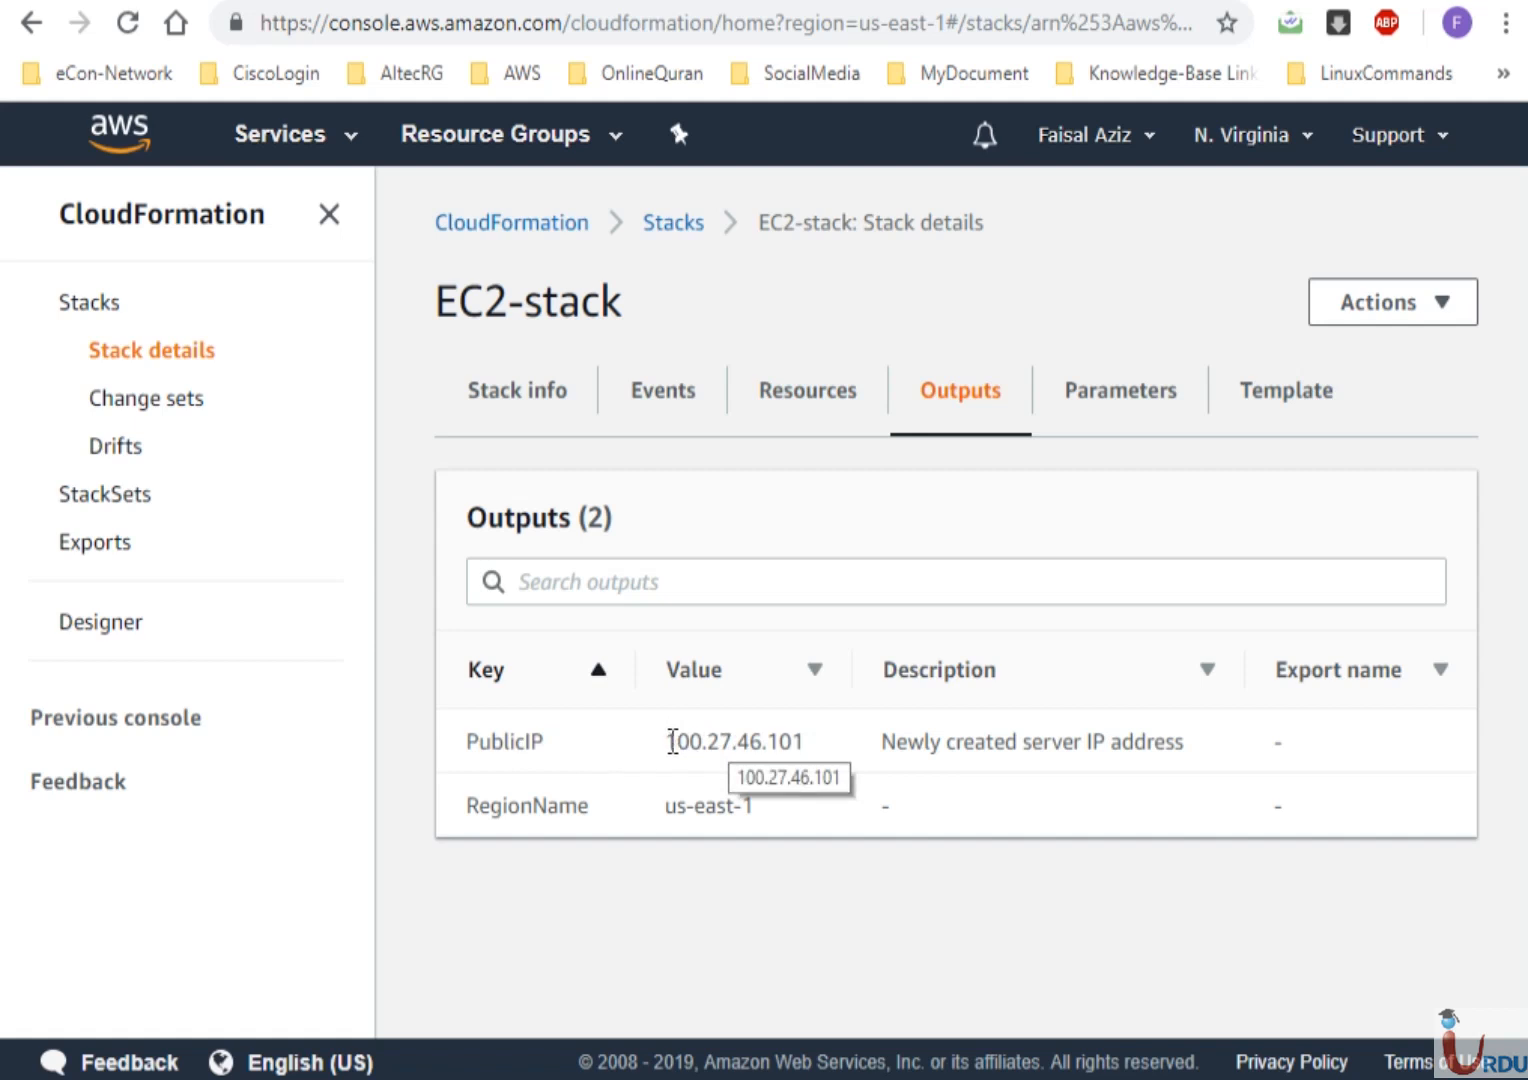
left_click_drag(672, 741, 819, 756)
key("ctrl+c")
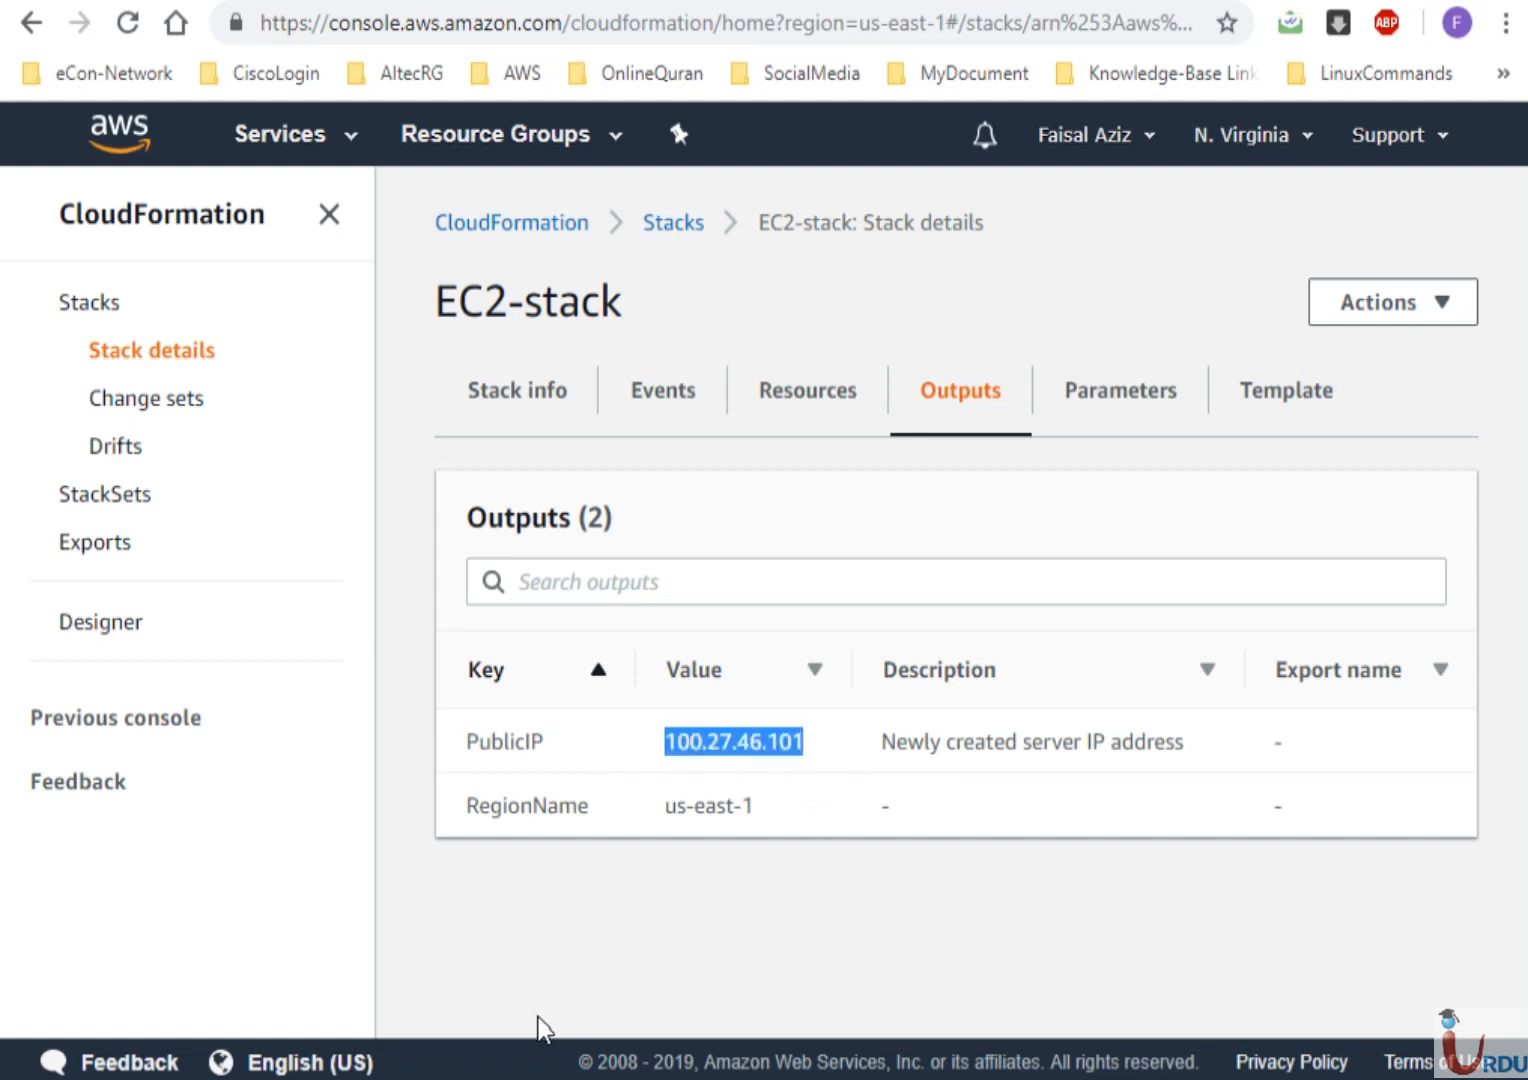
left_click(830, 872)
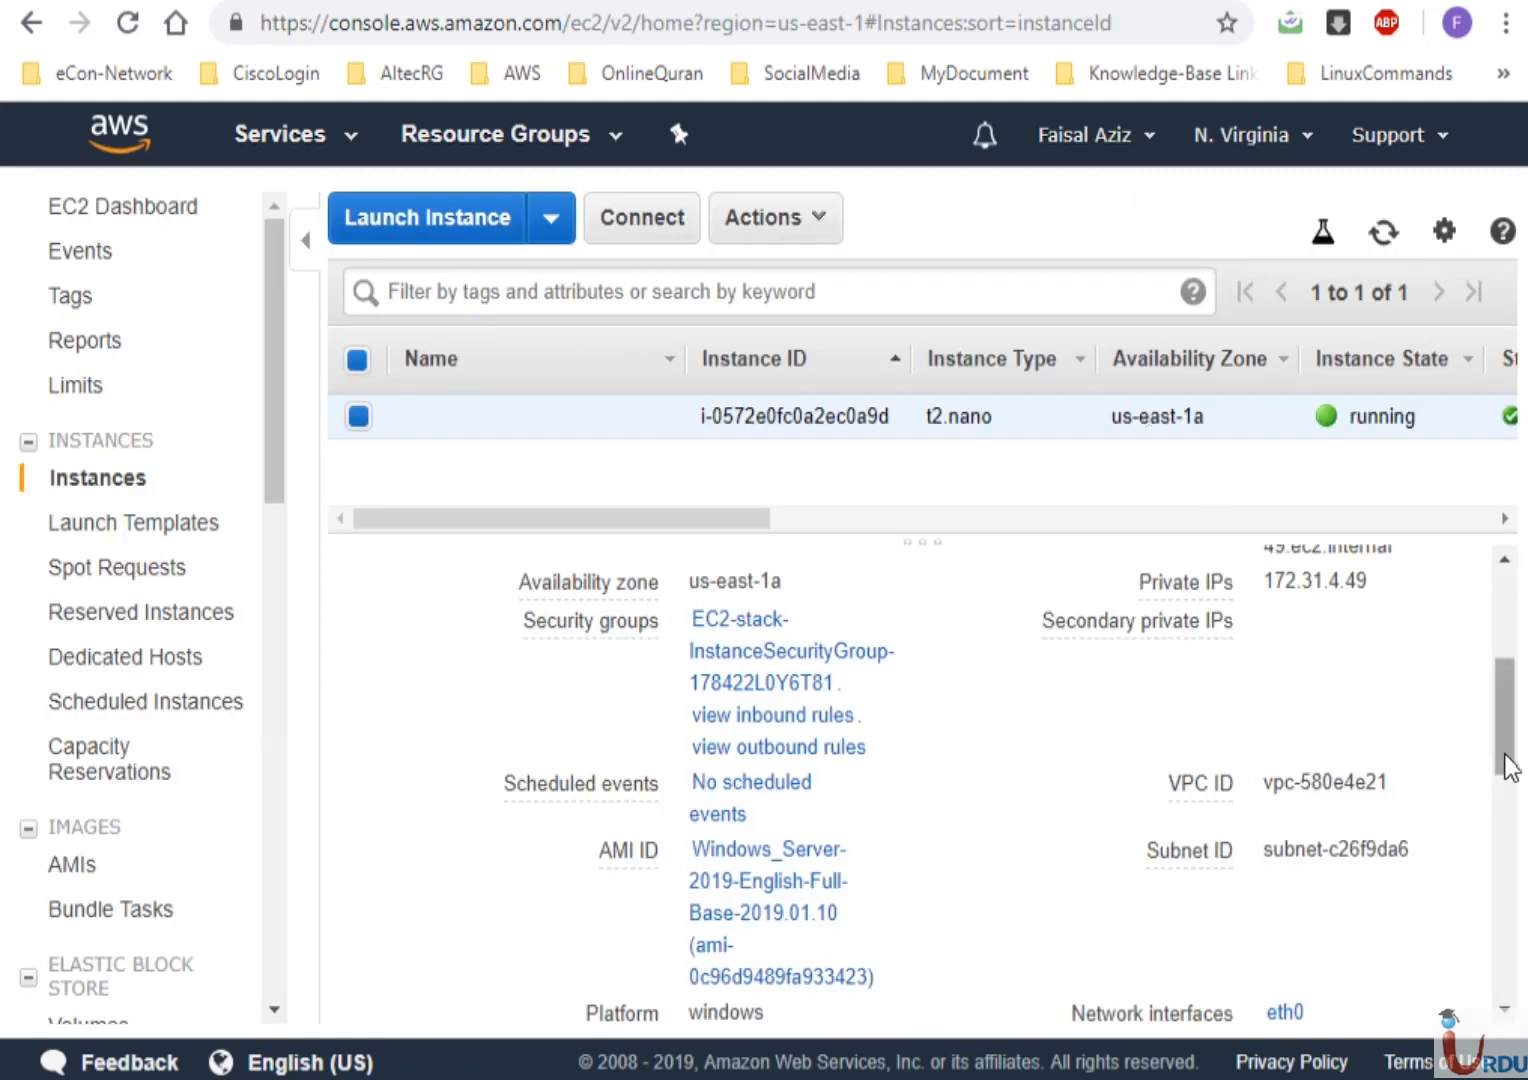
Check the instance's IPv4 Public IP and status checks in the EC2 console, and refresh the instance list
left_click_drag(1508, 768, 1504, 680)
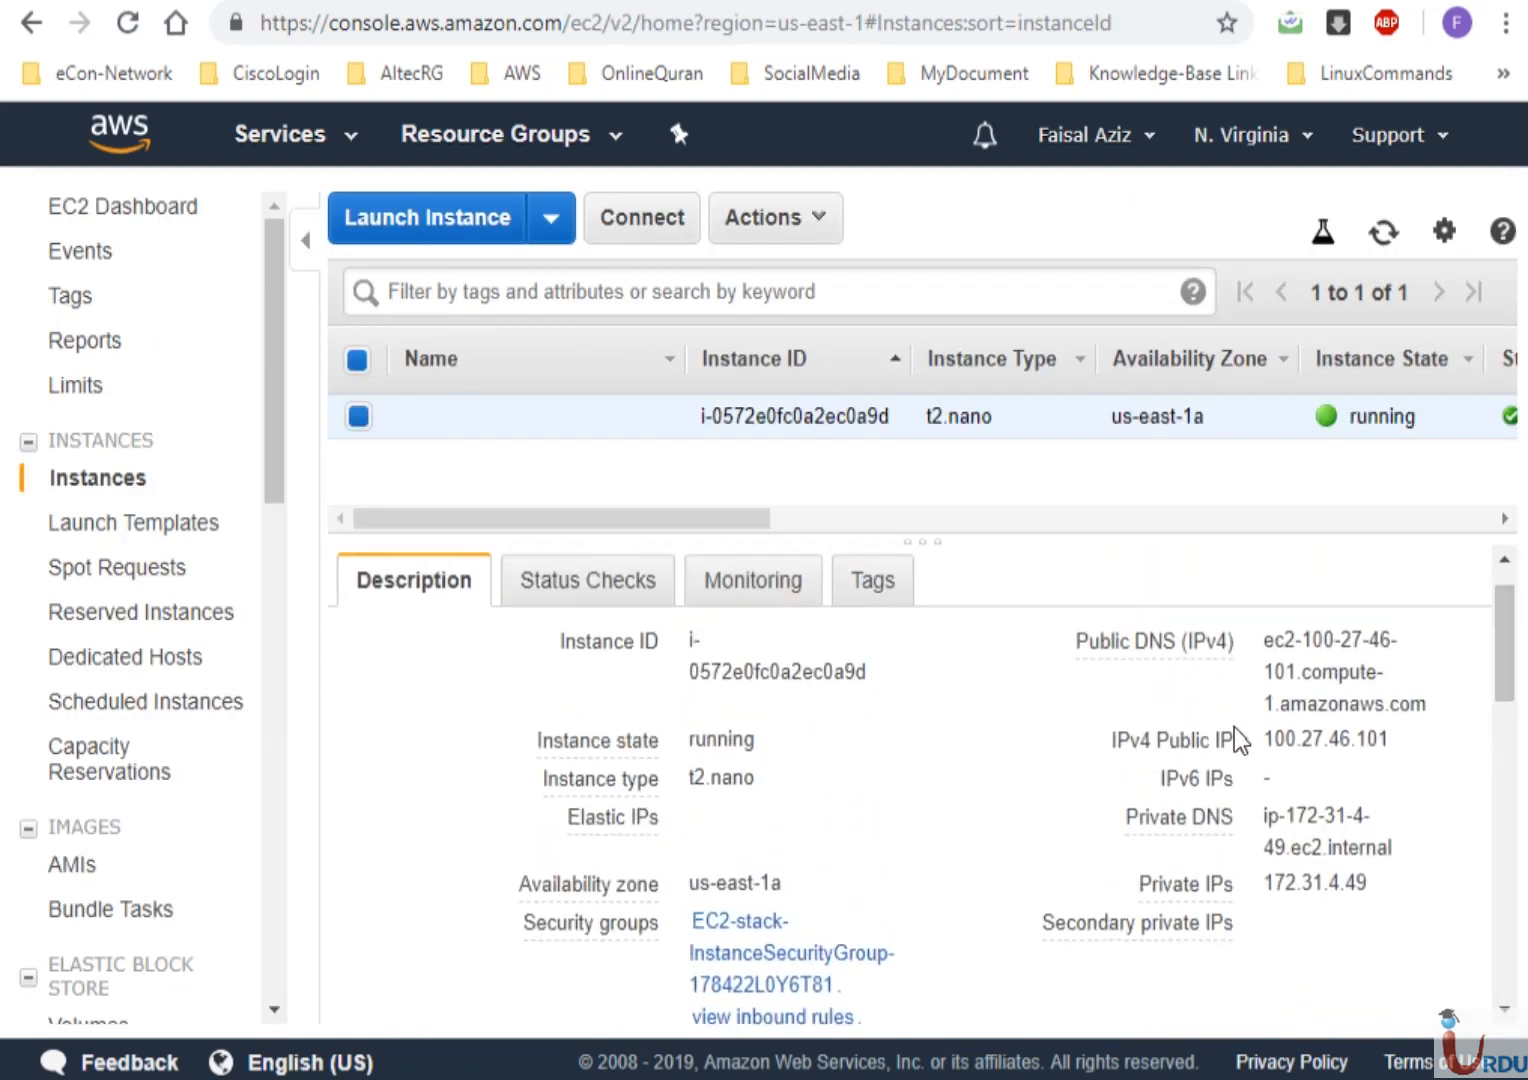
left_click_drag(1264, 740, 1377, 738)
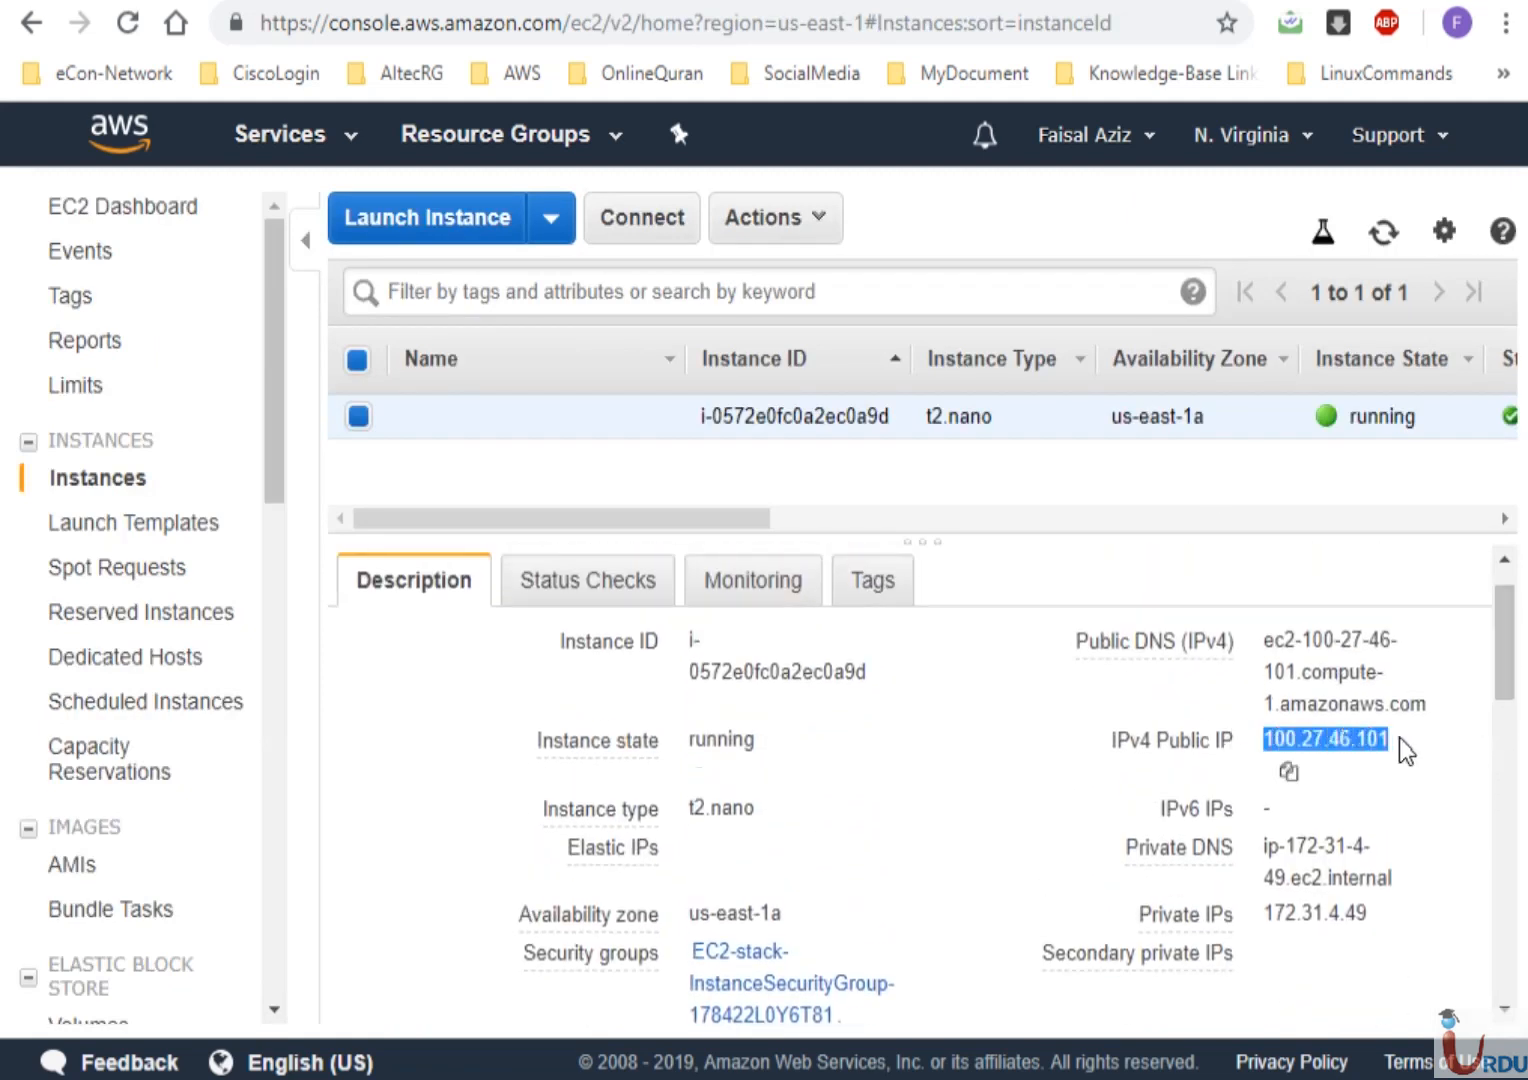
left_click(1398, 738)
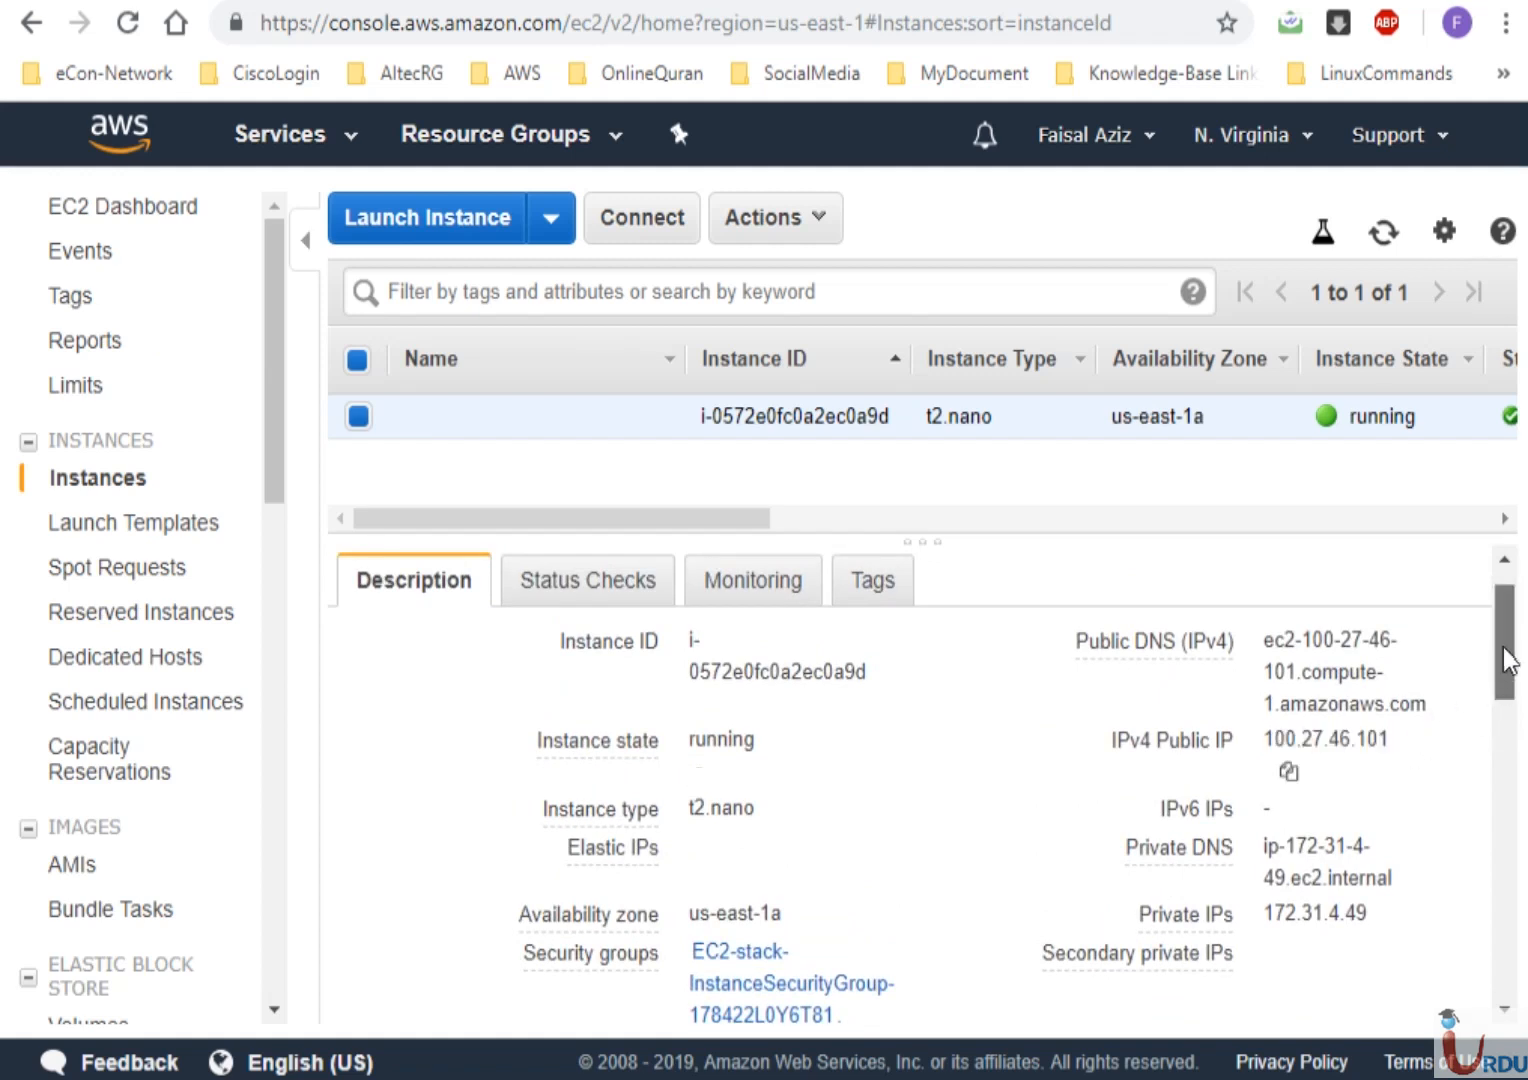
scroll(1508, 660, "up", 1)
left_click_drag(763, 520, 954, 519)
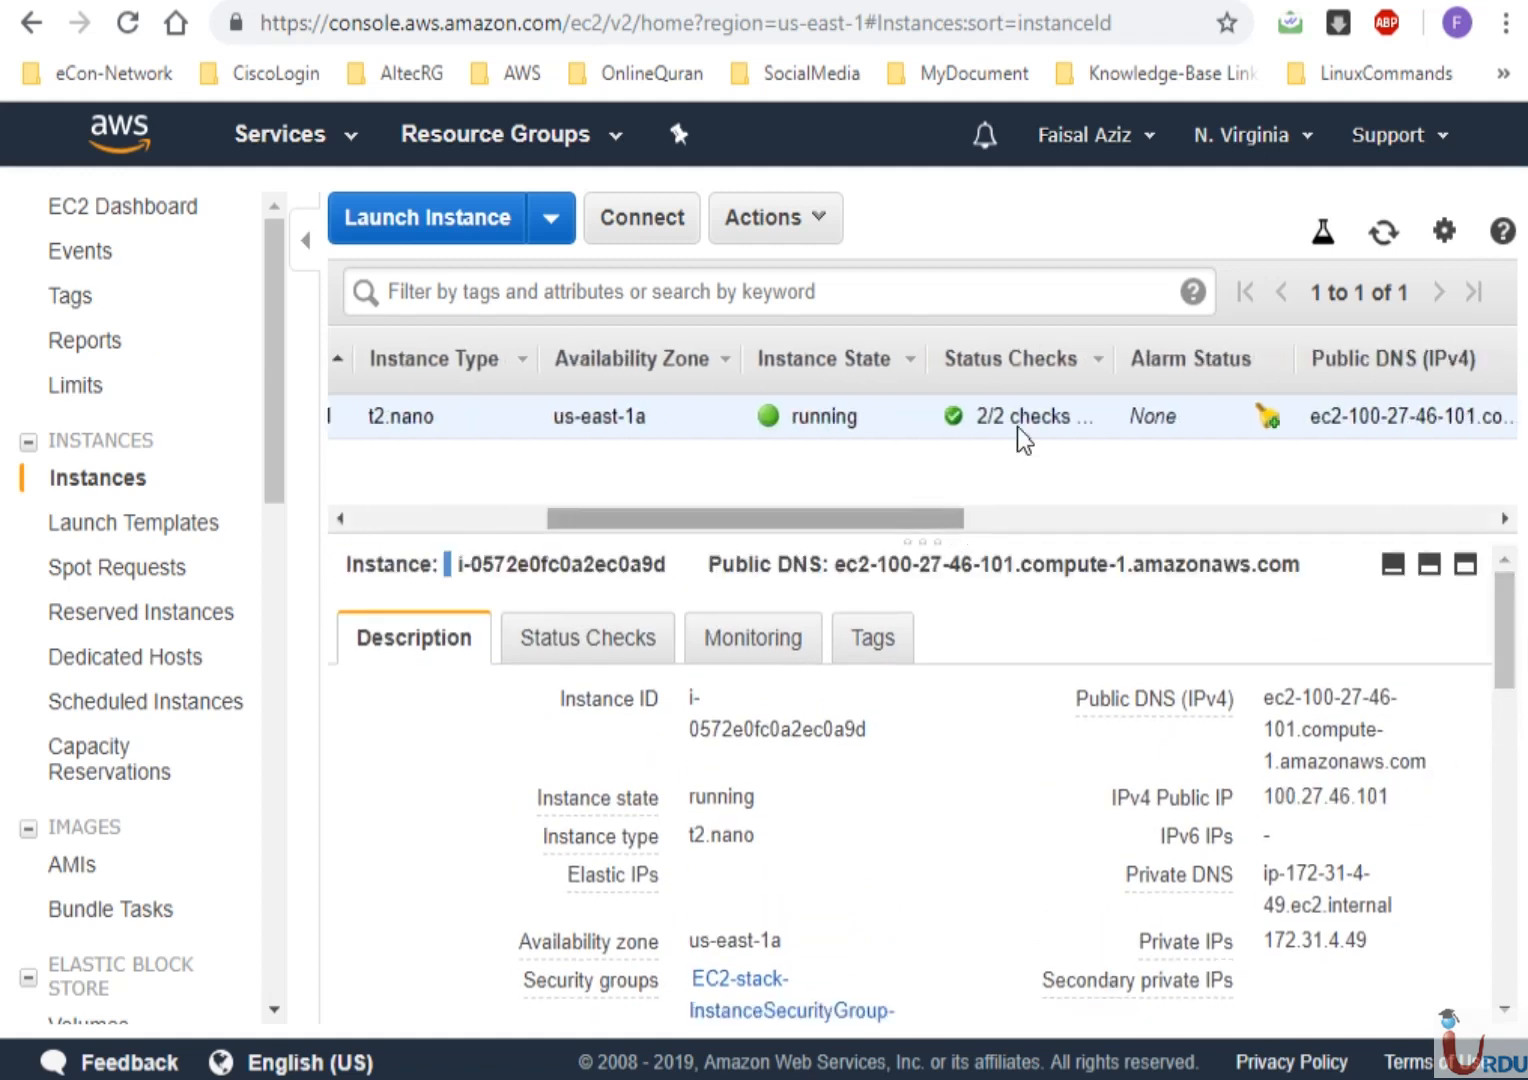
left_click_drag(829, 520, 505, 545)
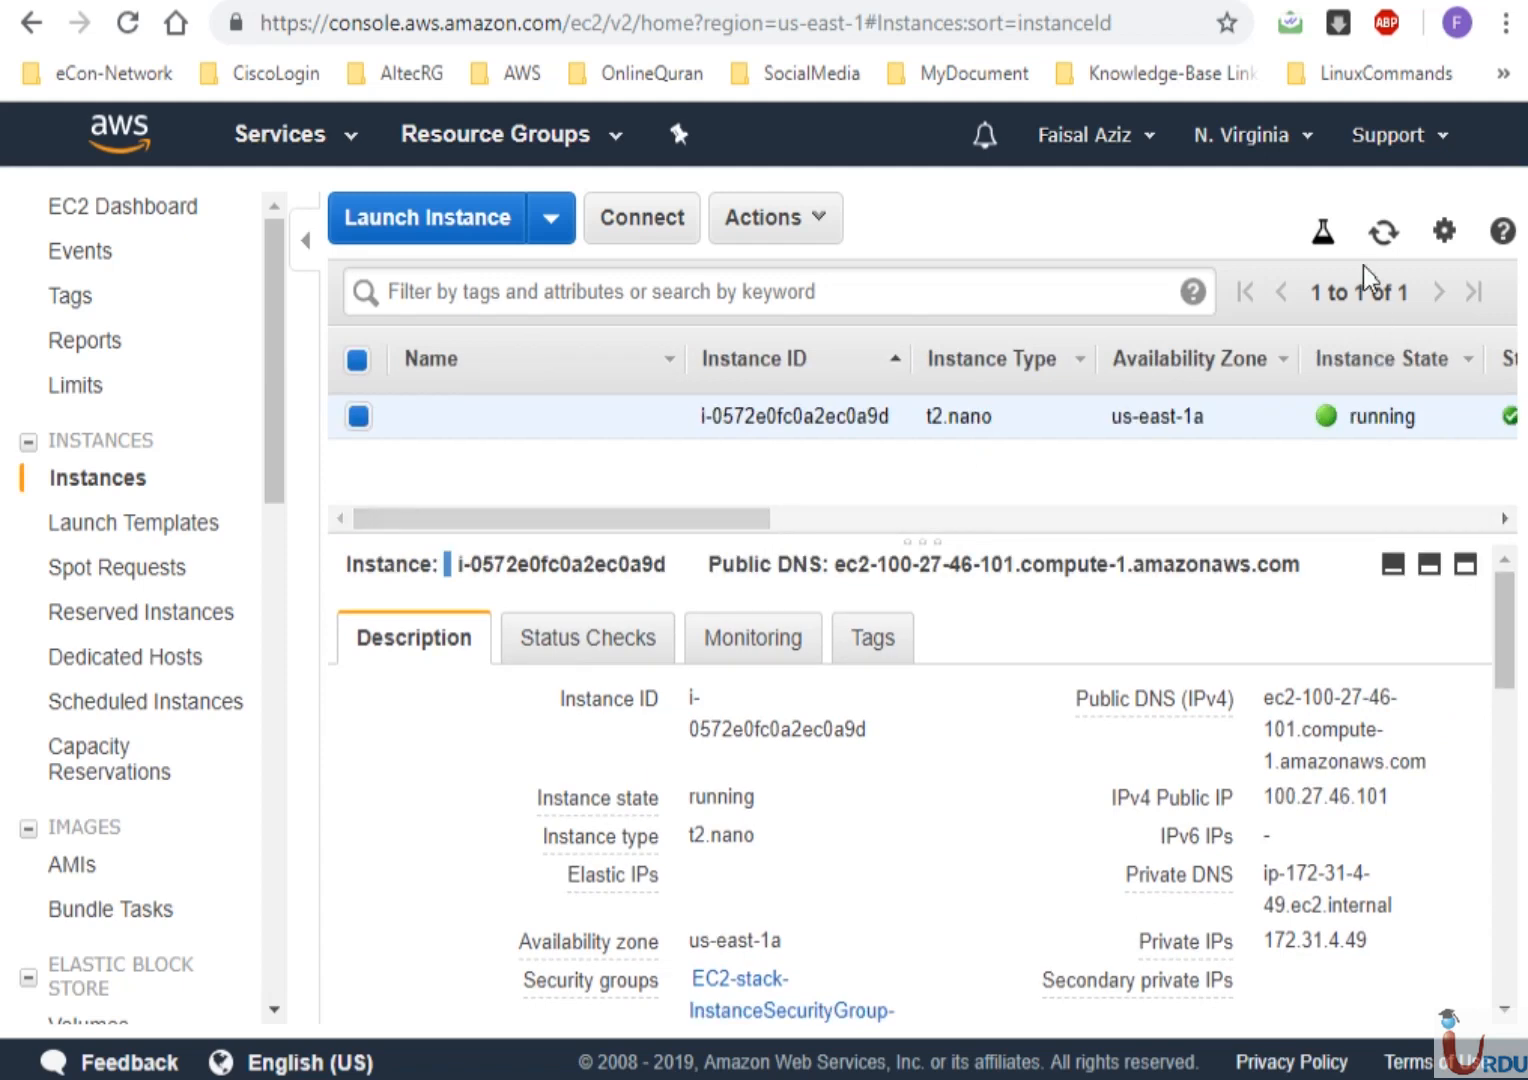
left_click(1383, 232)
Decrypt the instance's Windows administrator password with the RDP-Key.pem file from Downloads, and select the password
left_click(626, 240)
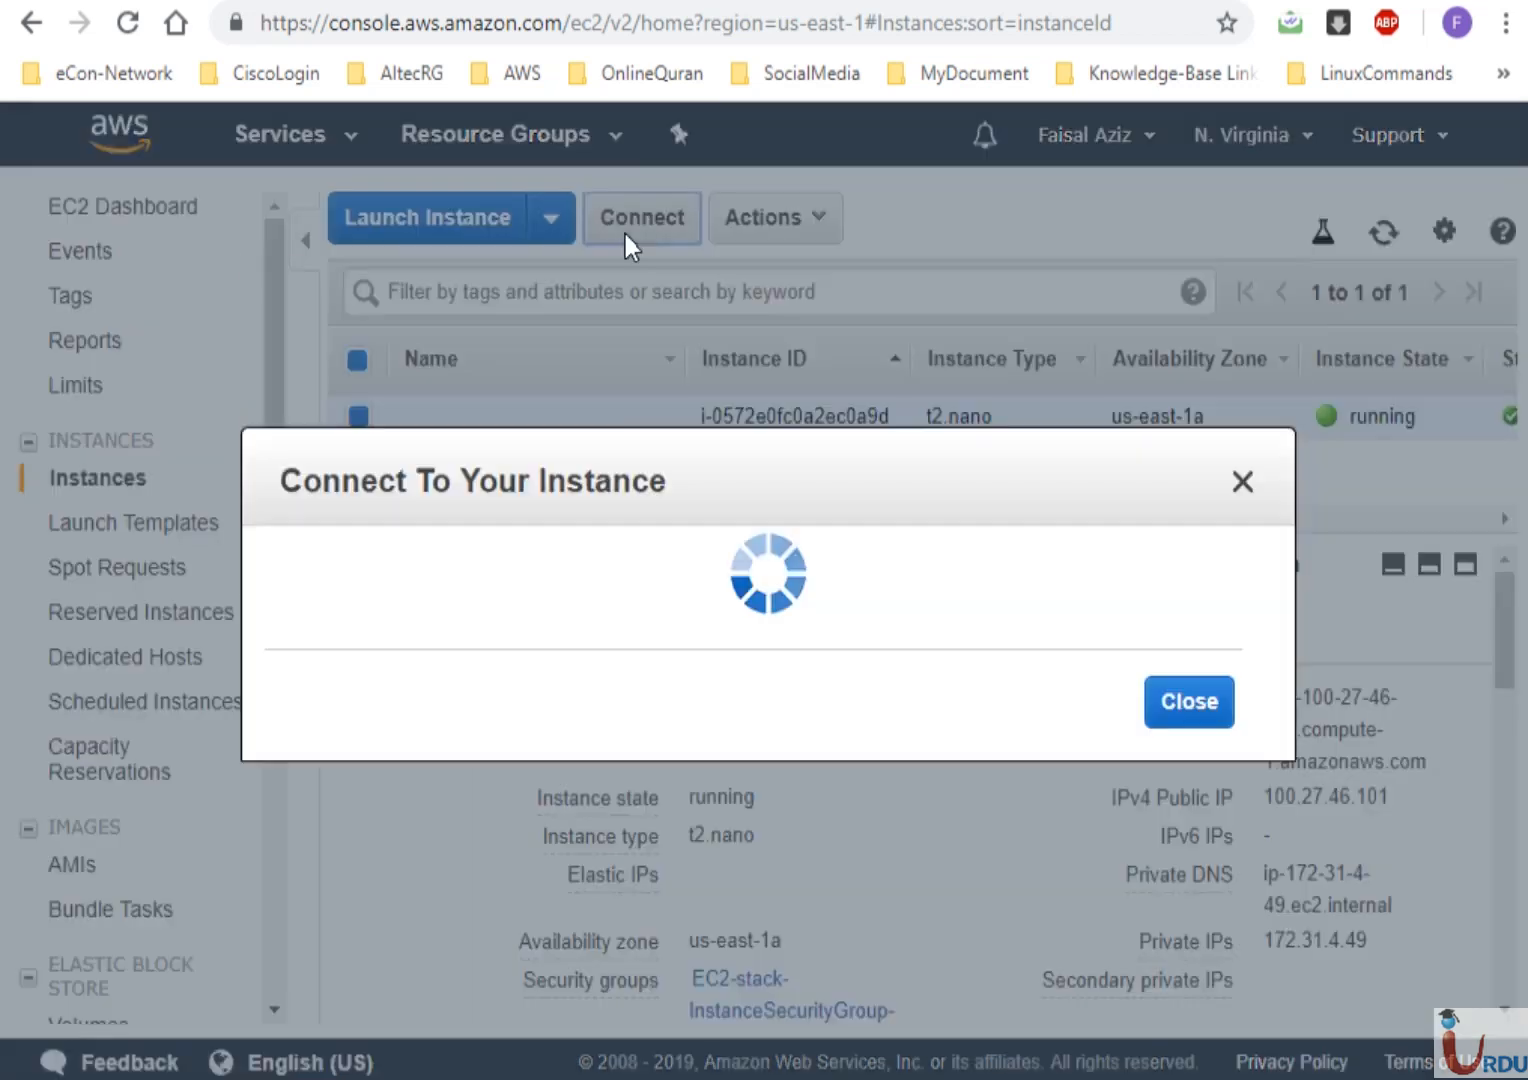
left_click(737, 672)
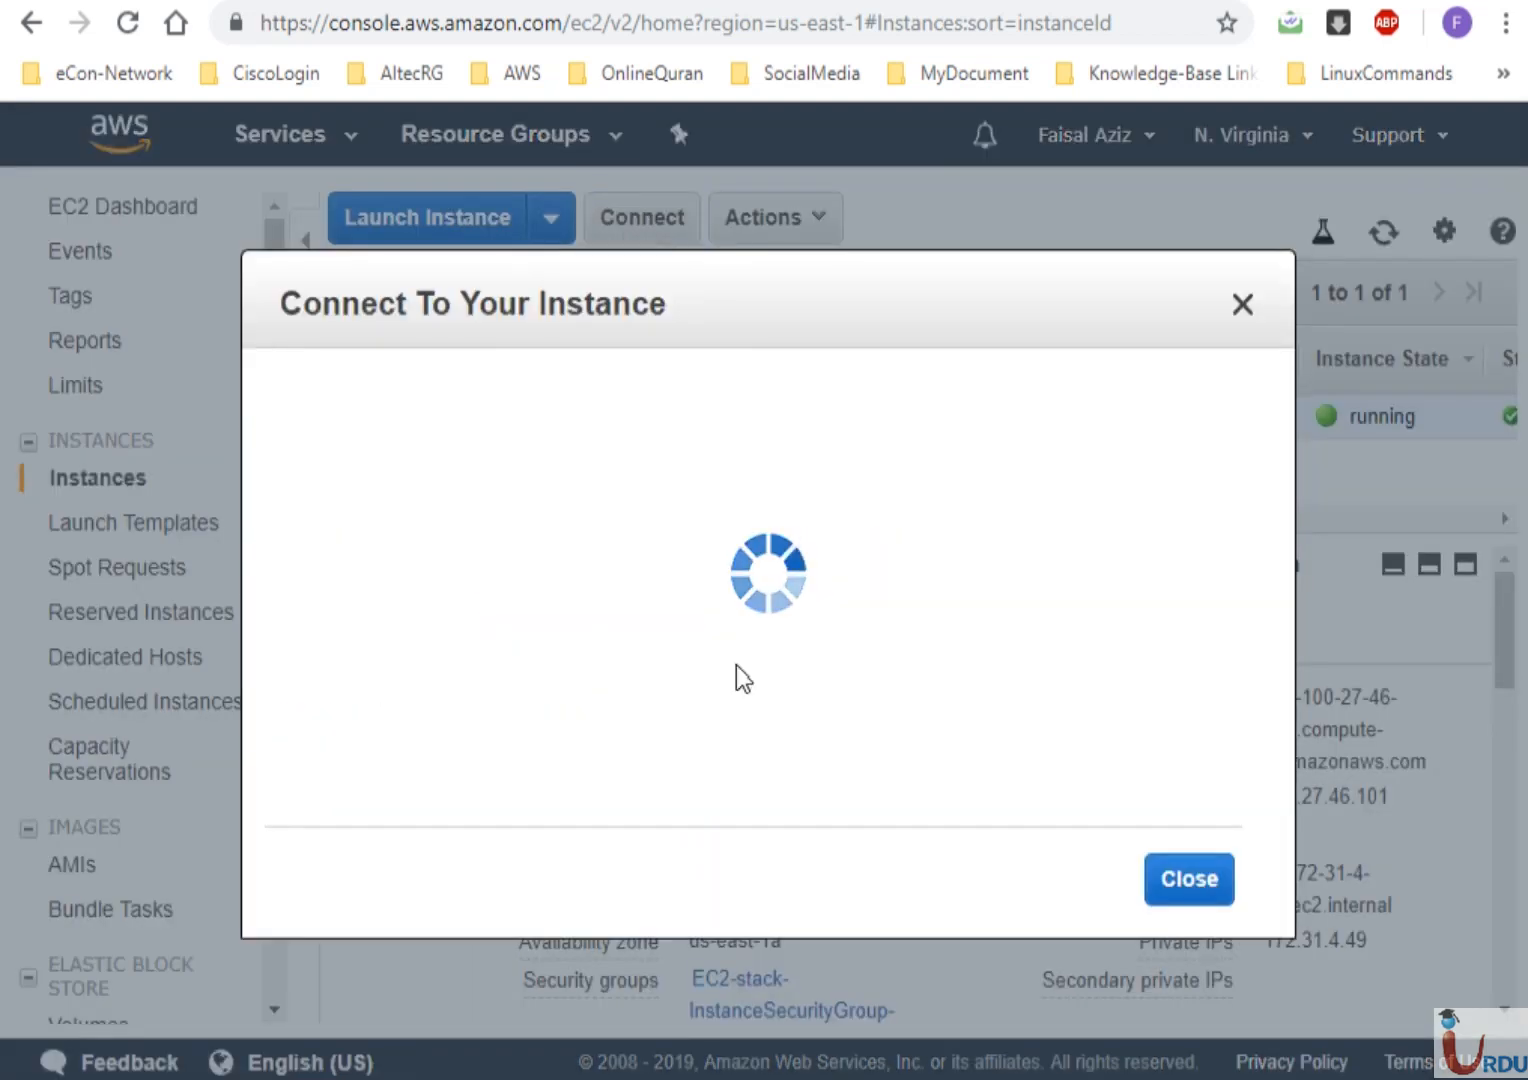
left_click(748, 510)
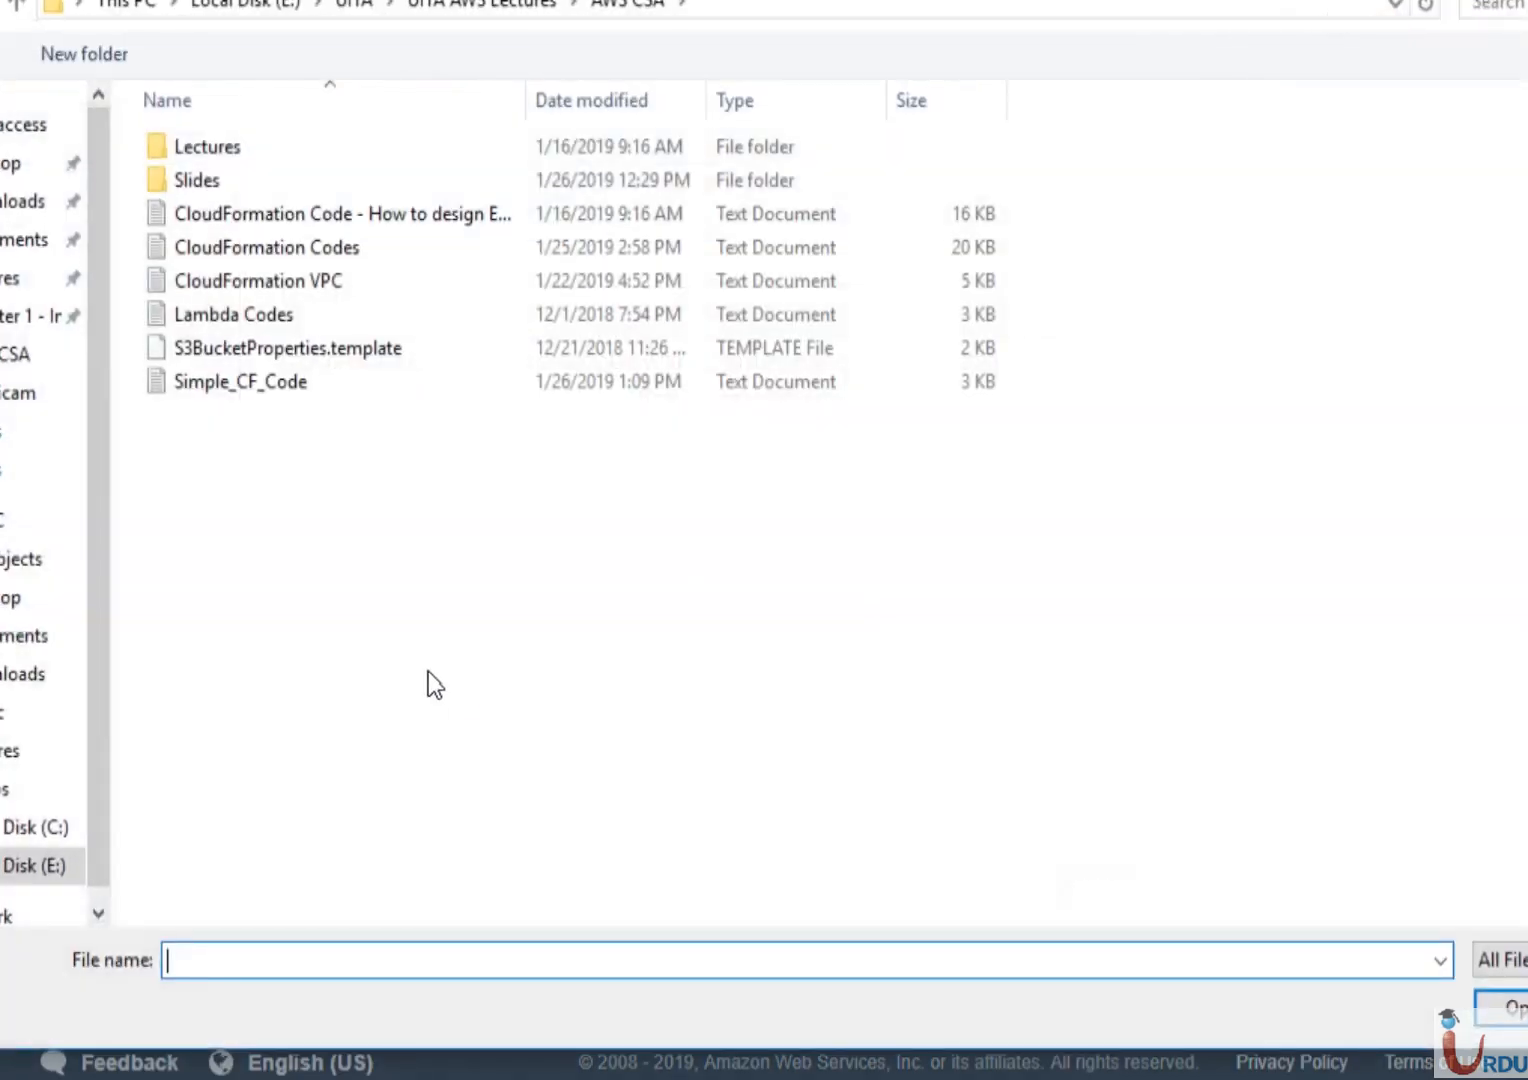
left_click(10, 165)
left_click(22, 201)
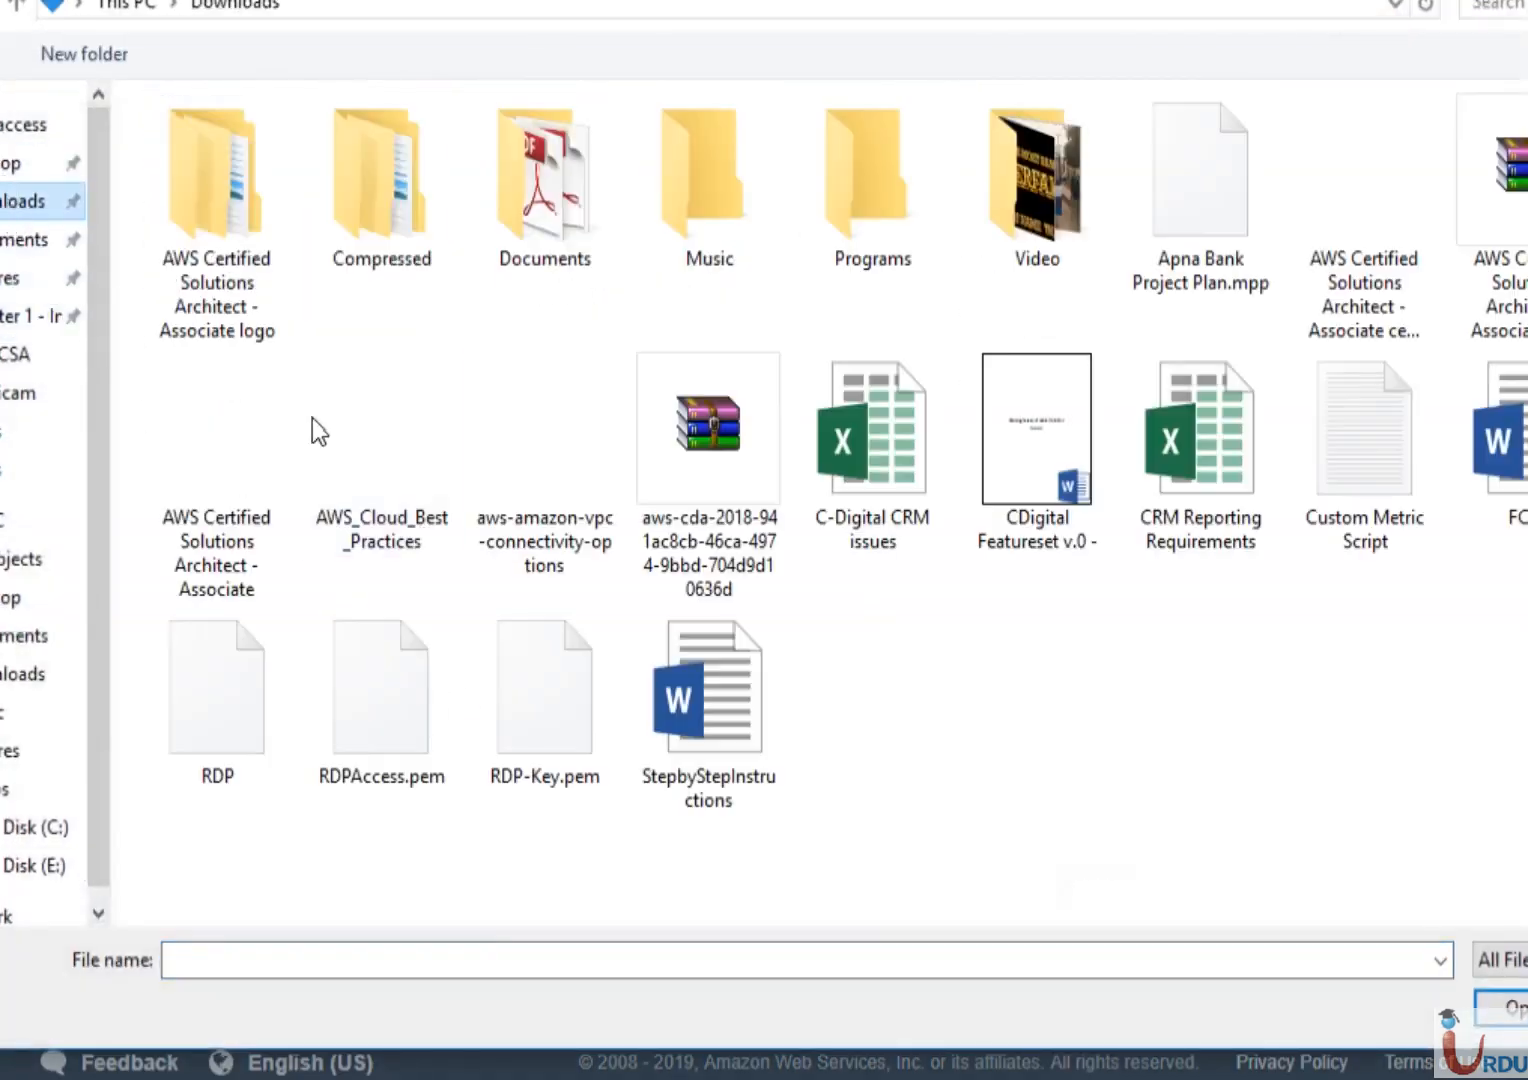
left_click(529, 725)
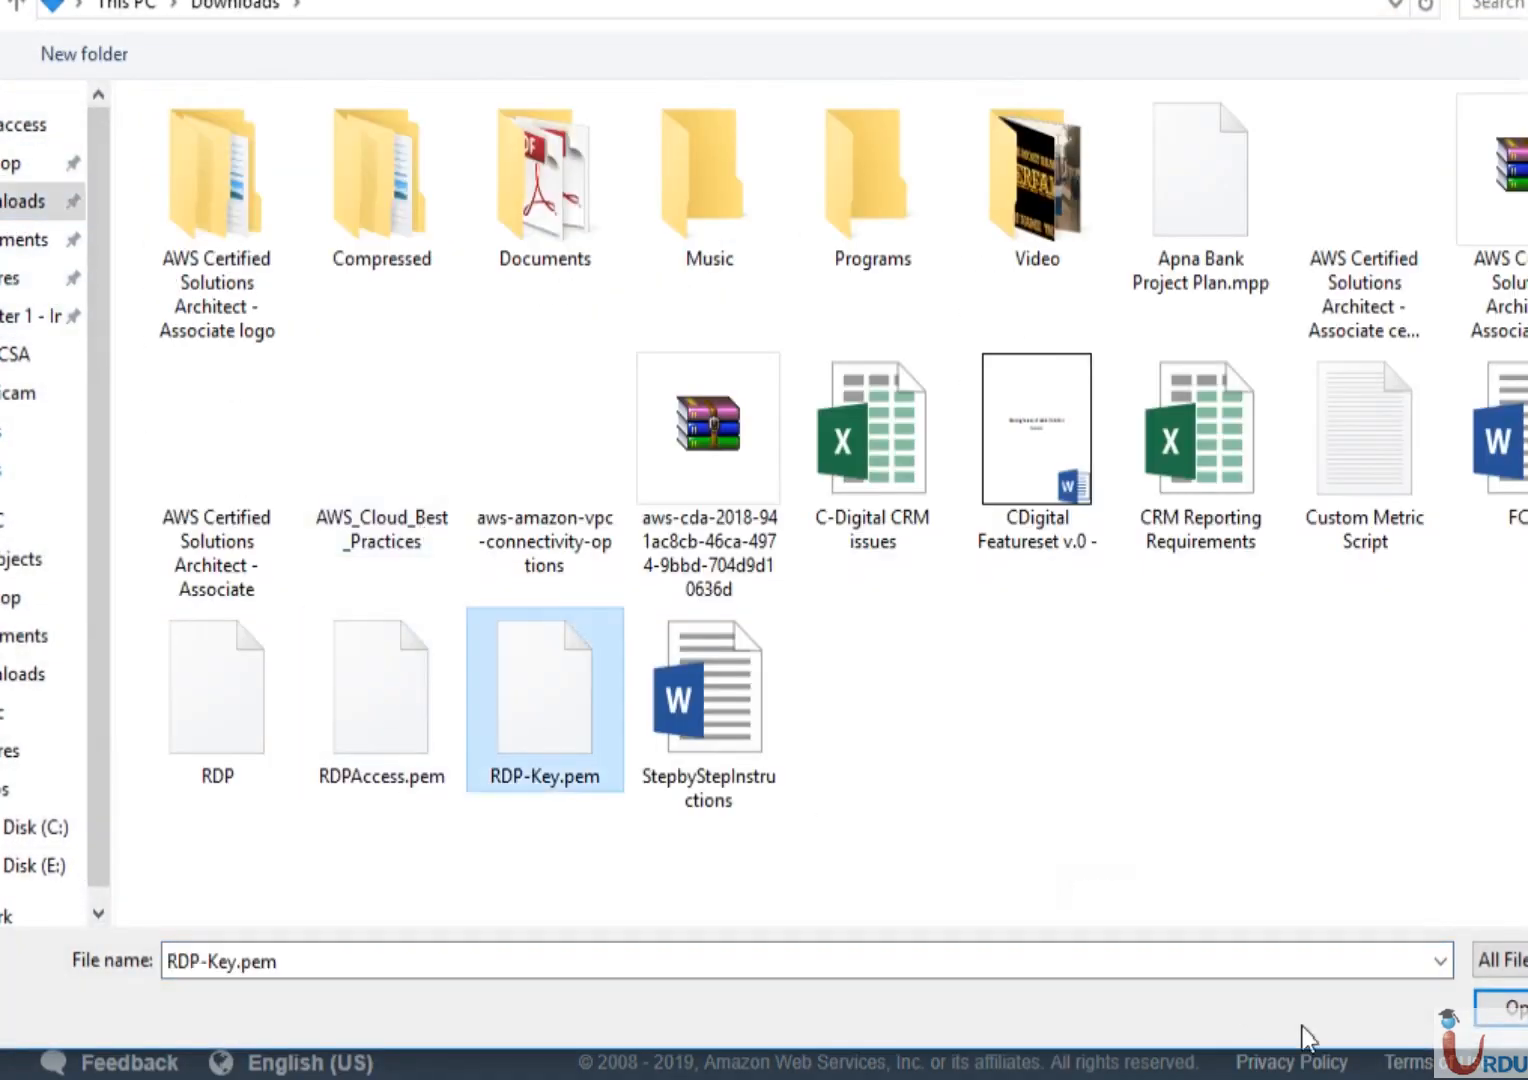
left_click(1515, 1010)
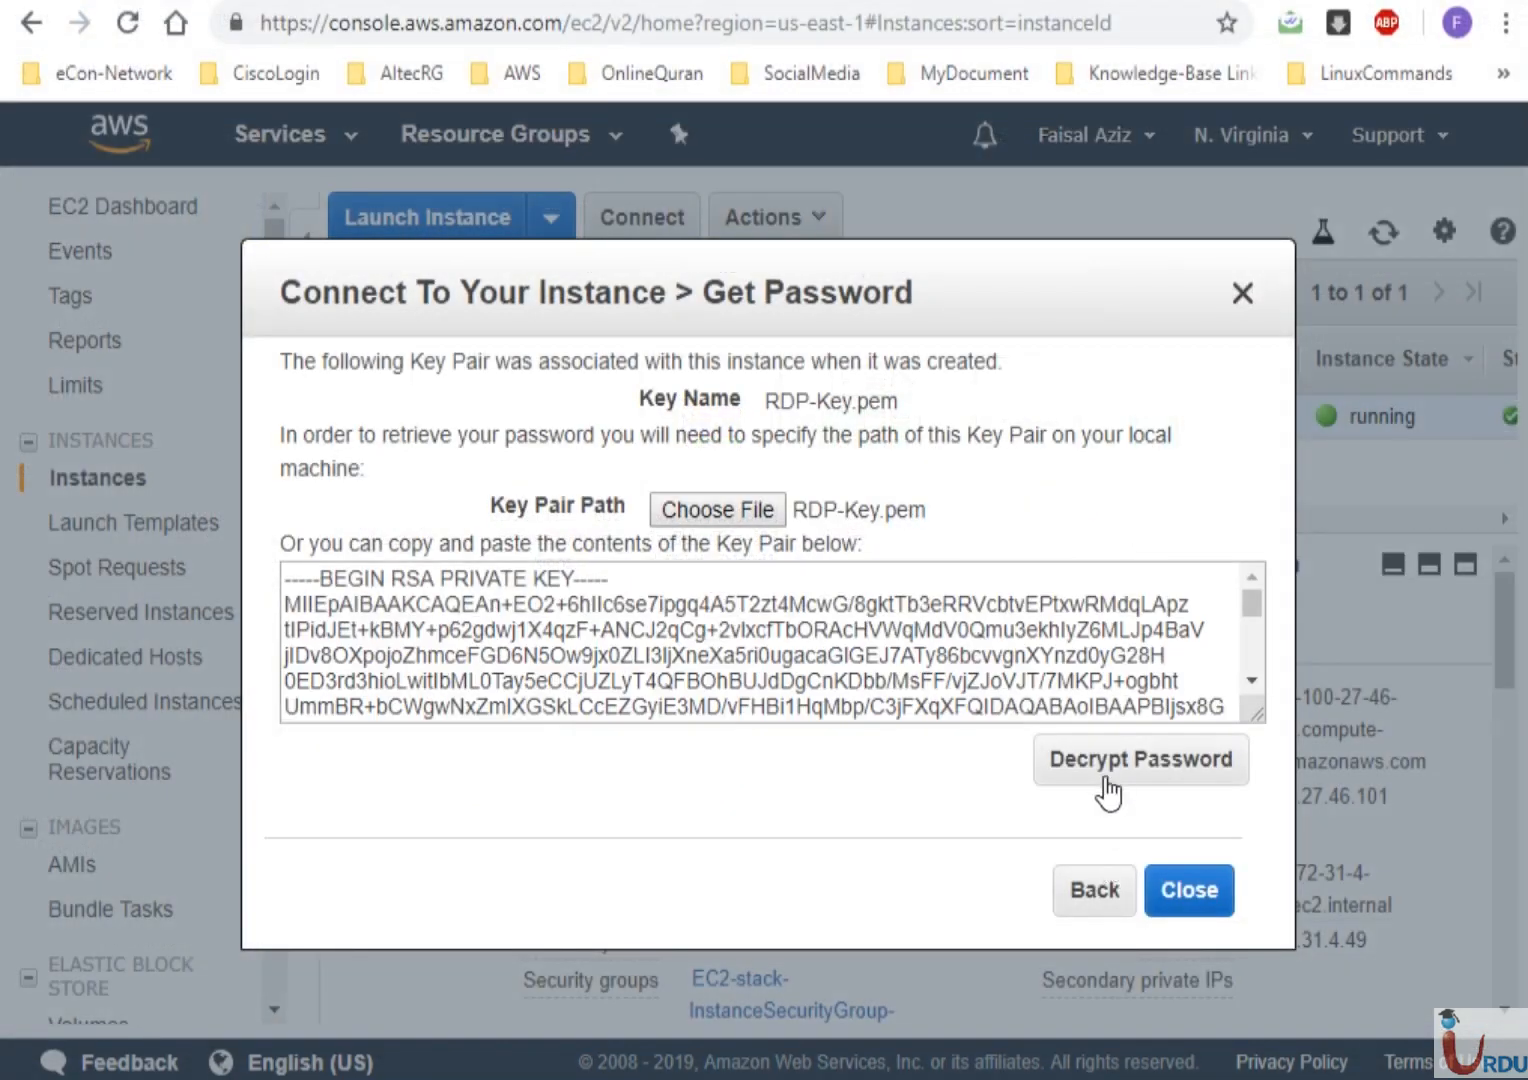
left_click(1102, 772)
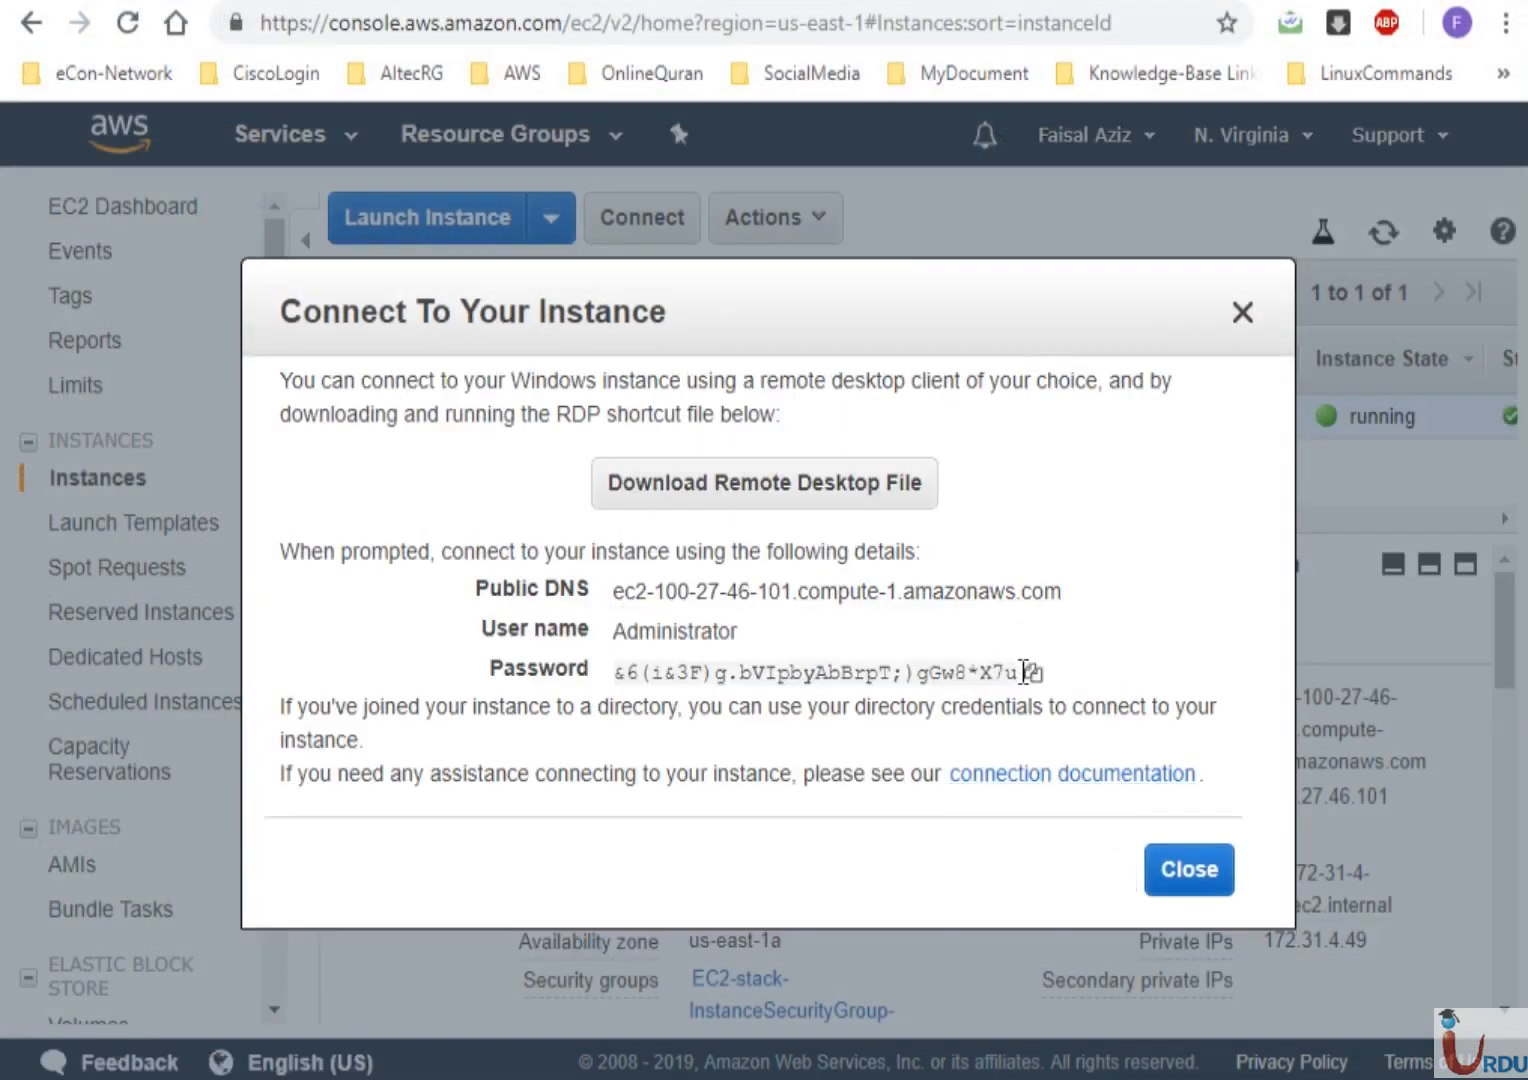
left_click_drag(1020, 672, 624, 667)
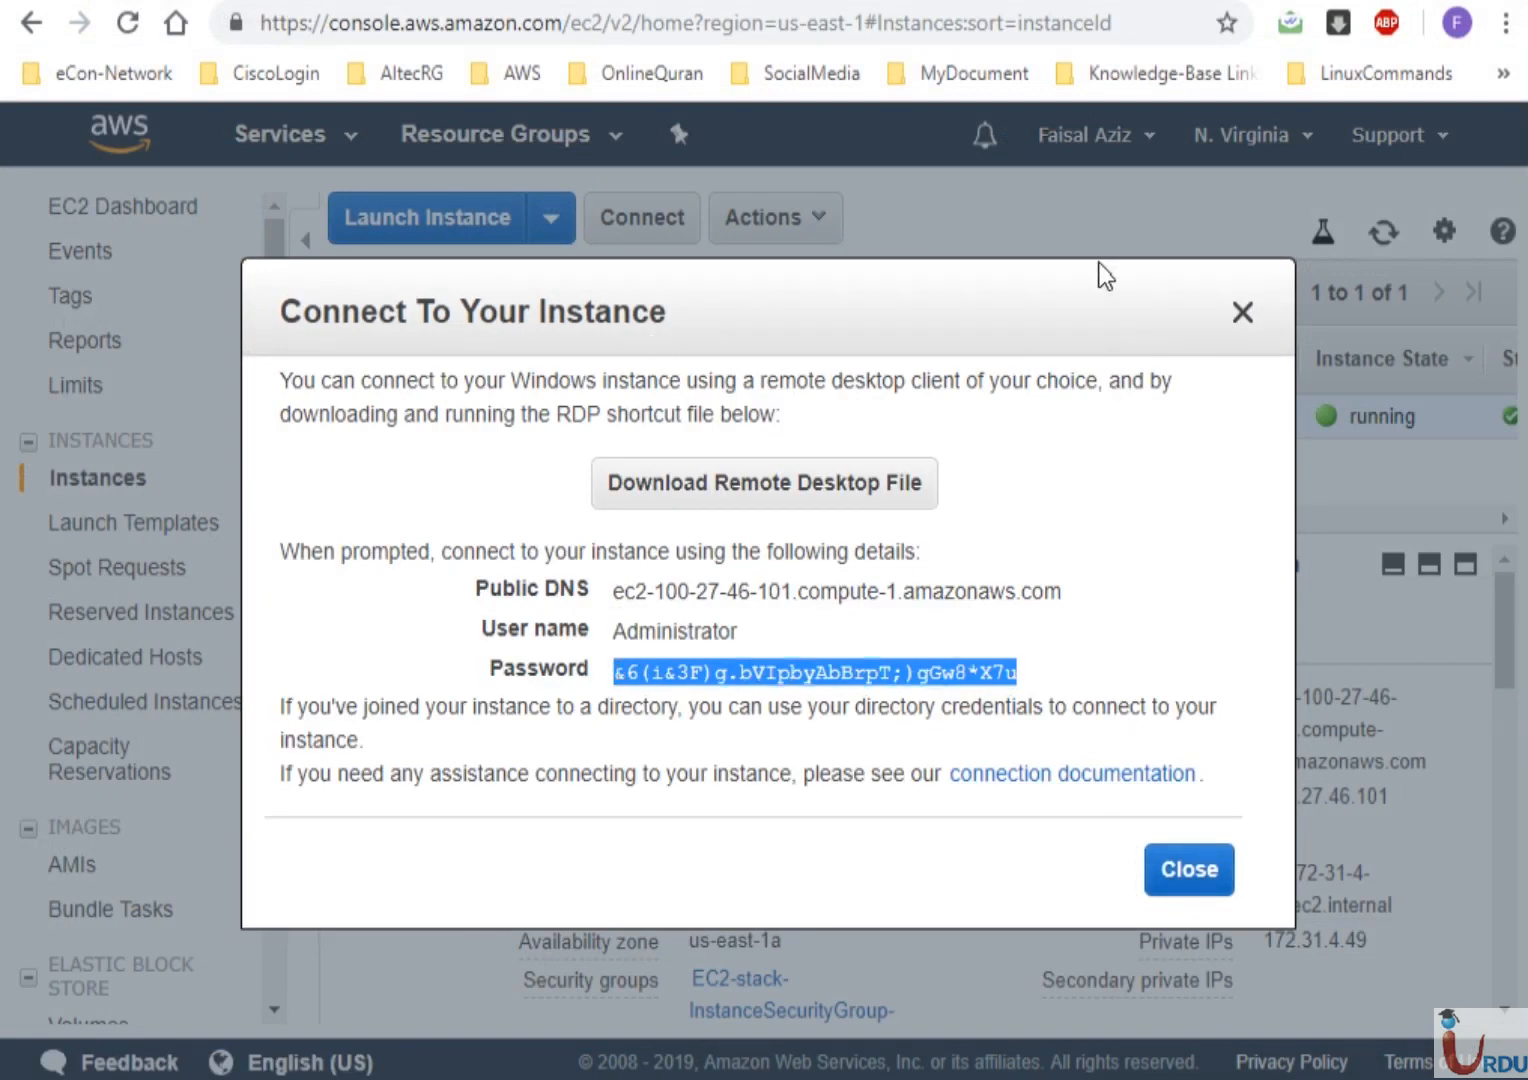
Take the PublicIP value from the EC2-stack outputs and start a Remote Desktop connection to 100.27.46.101
key("ctrl+shift+Tab")
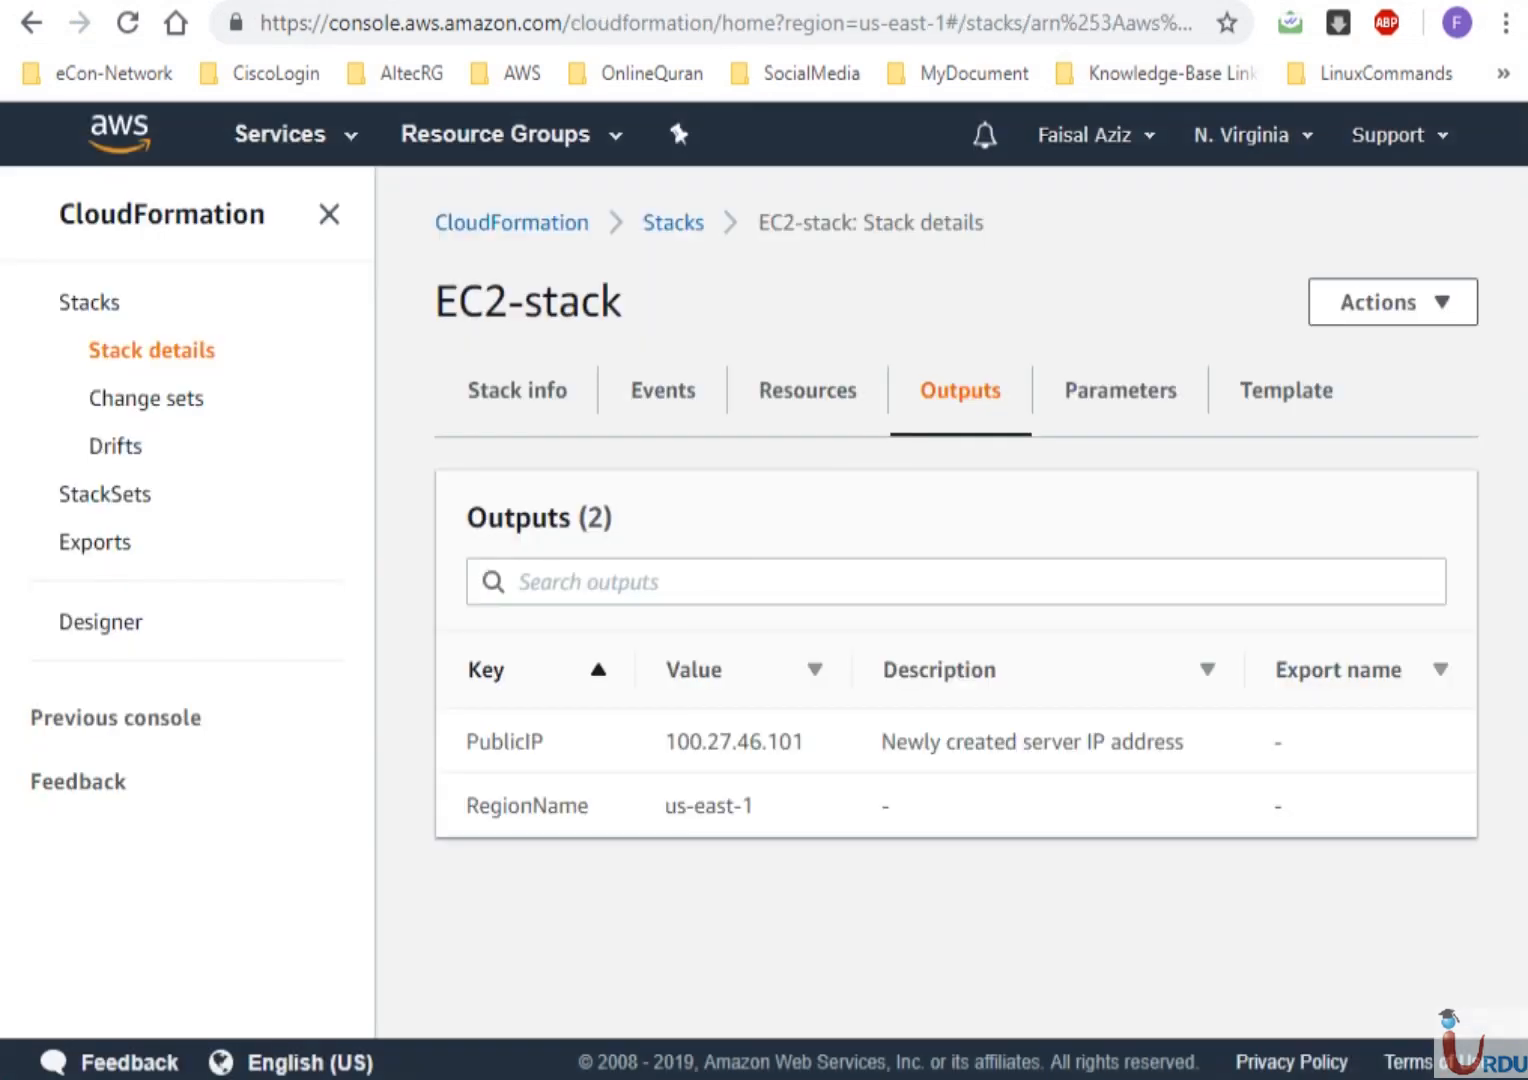
left_click_drag(804, 741, 673, 741)
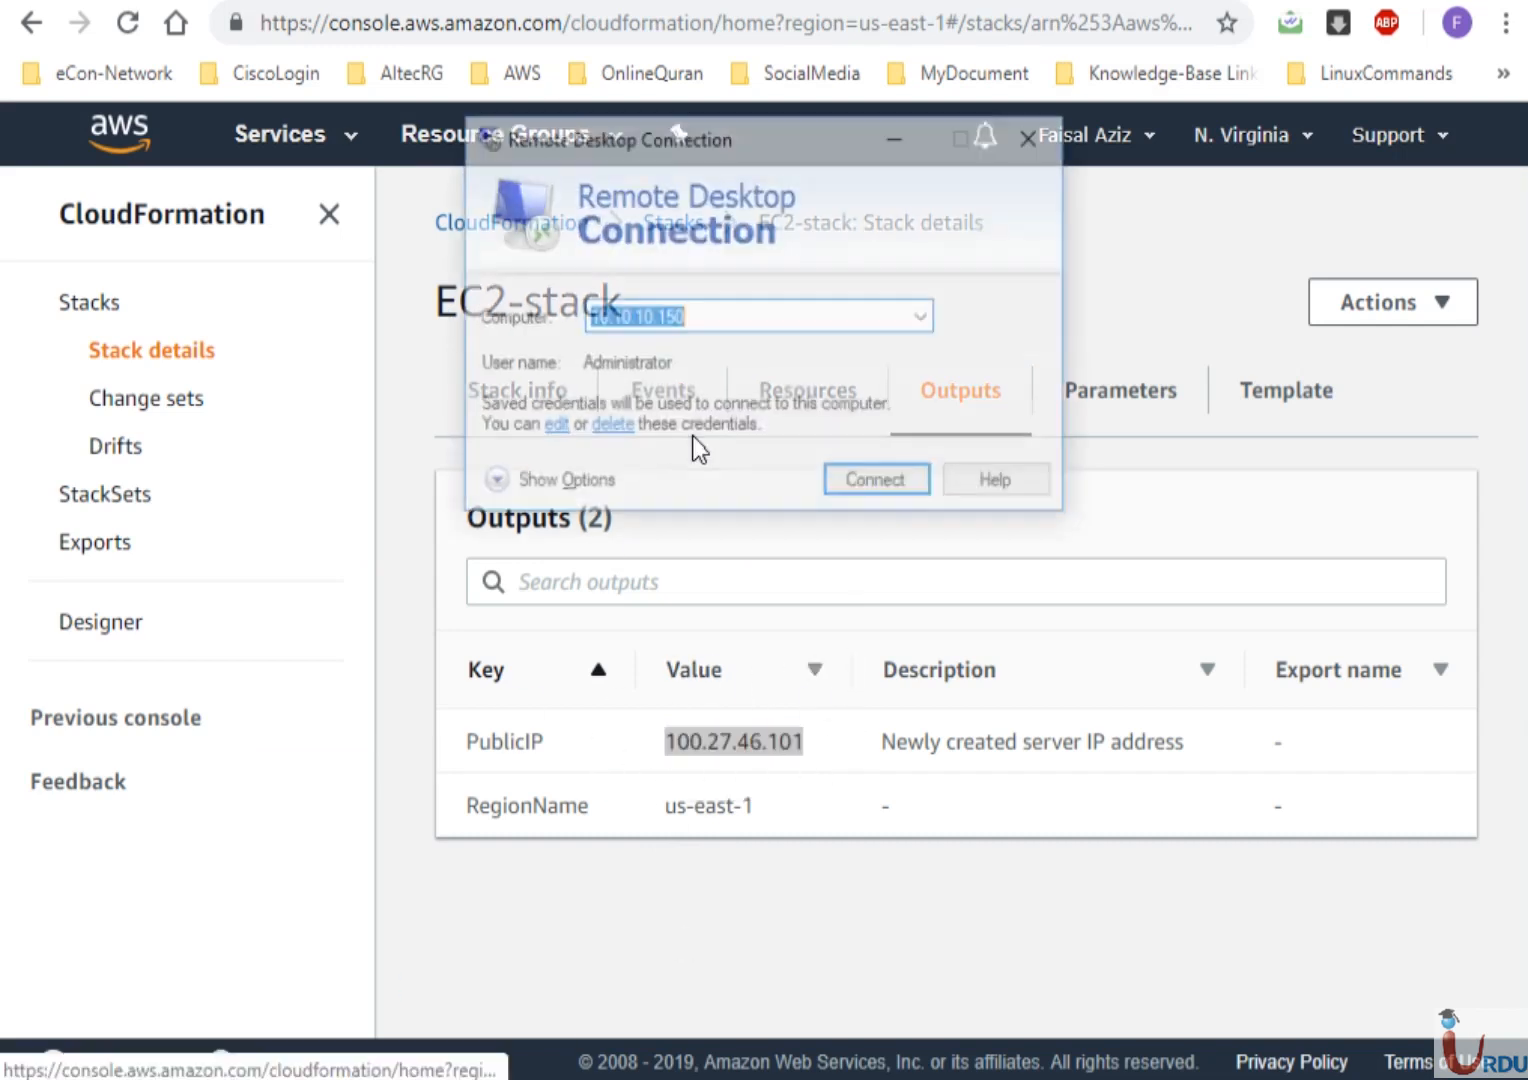
key("ctrl+v")
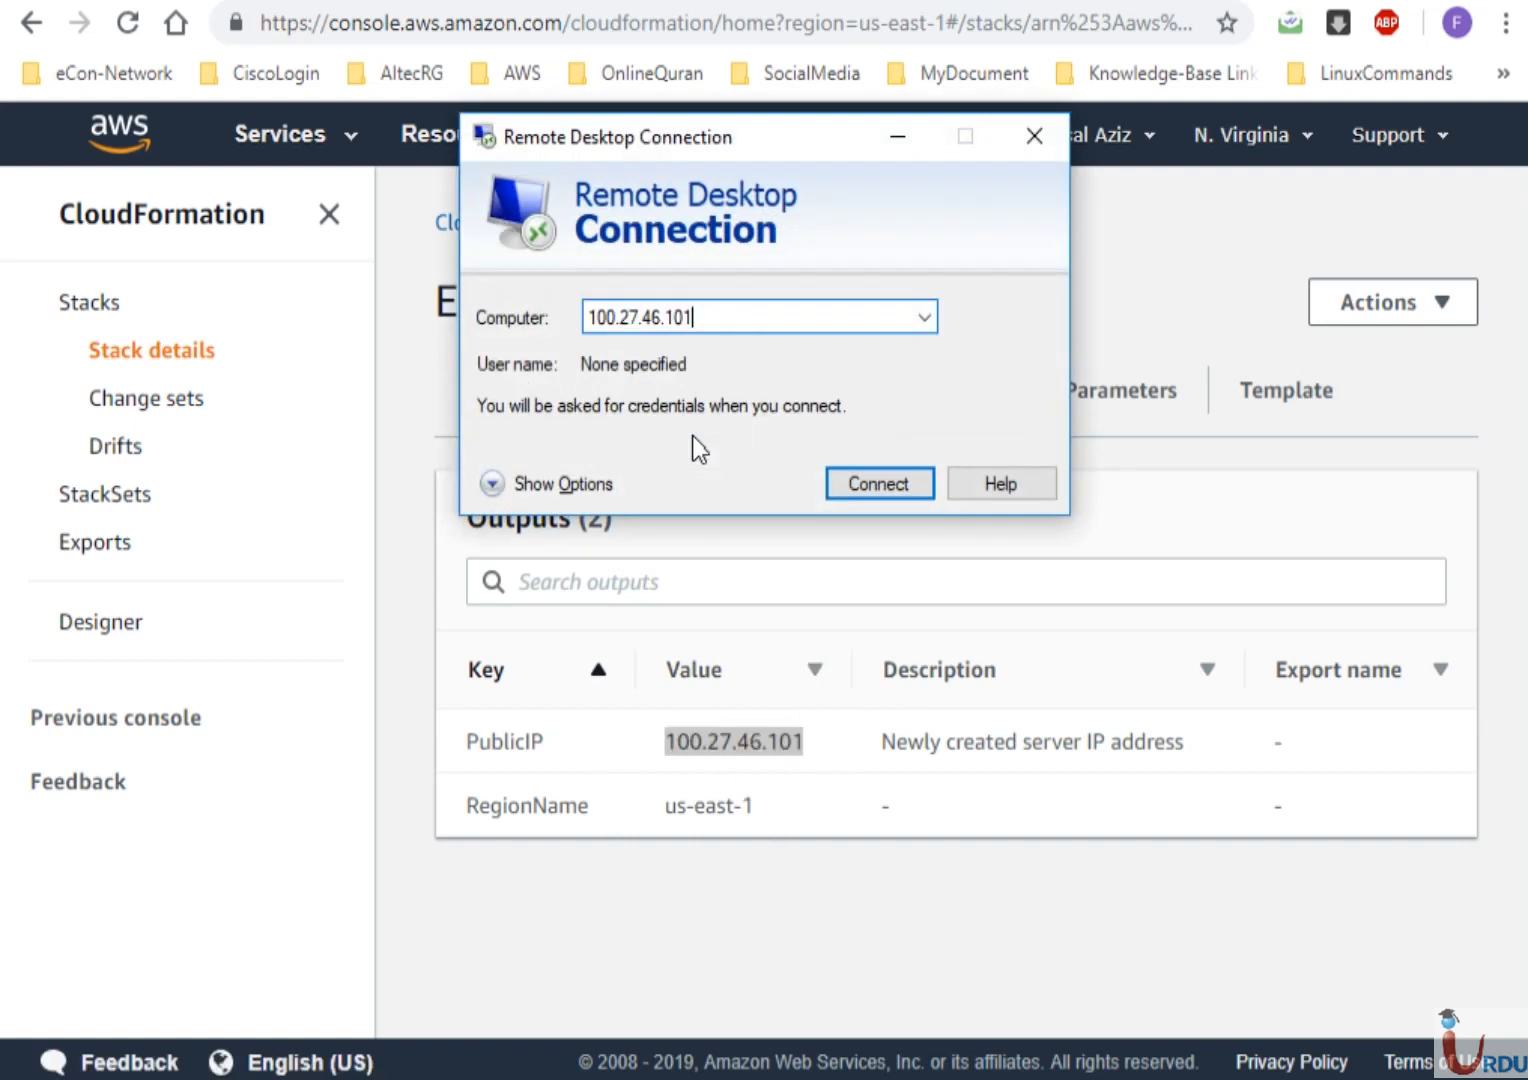
left_click(886, 489)
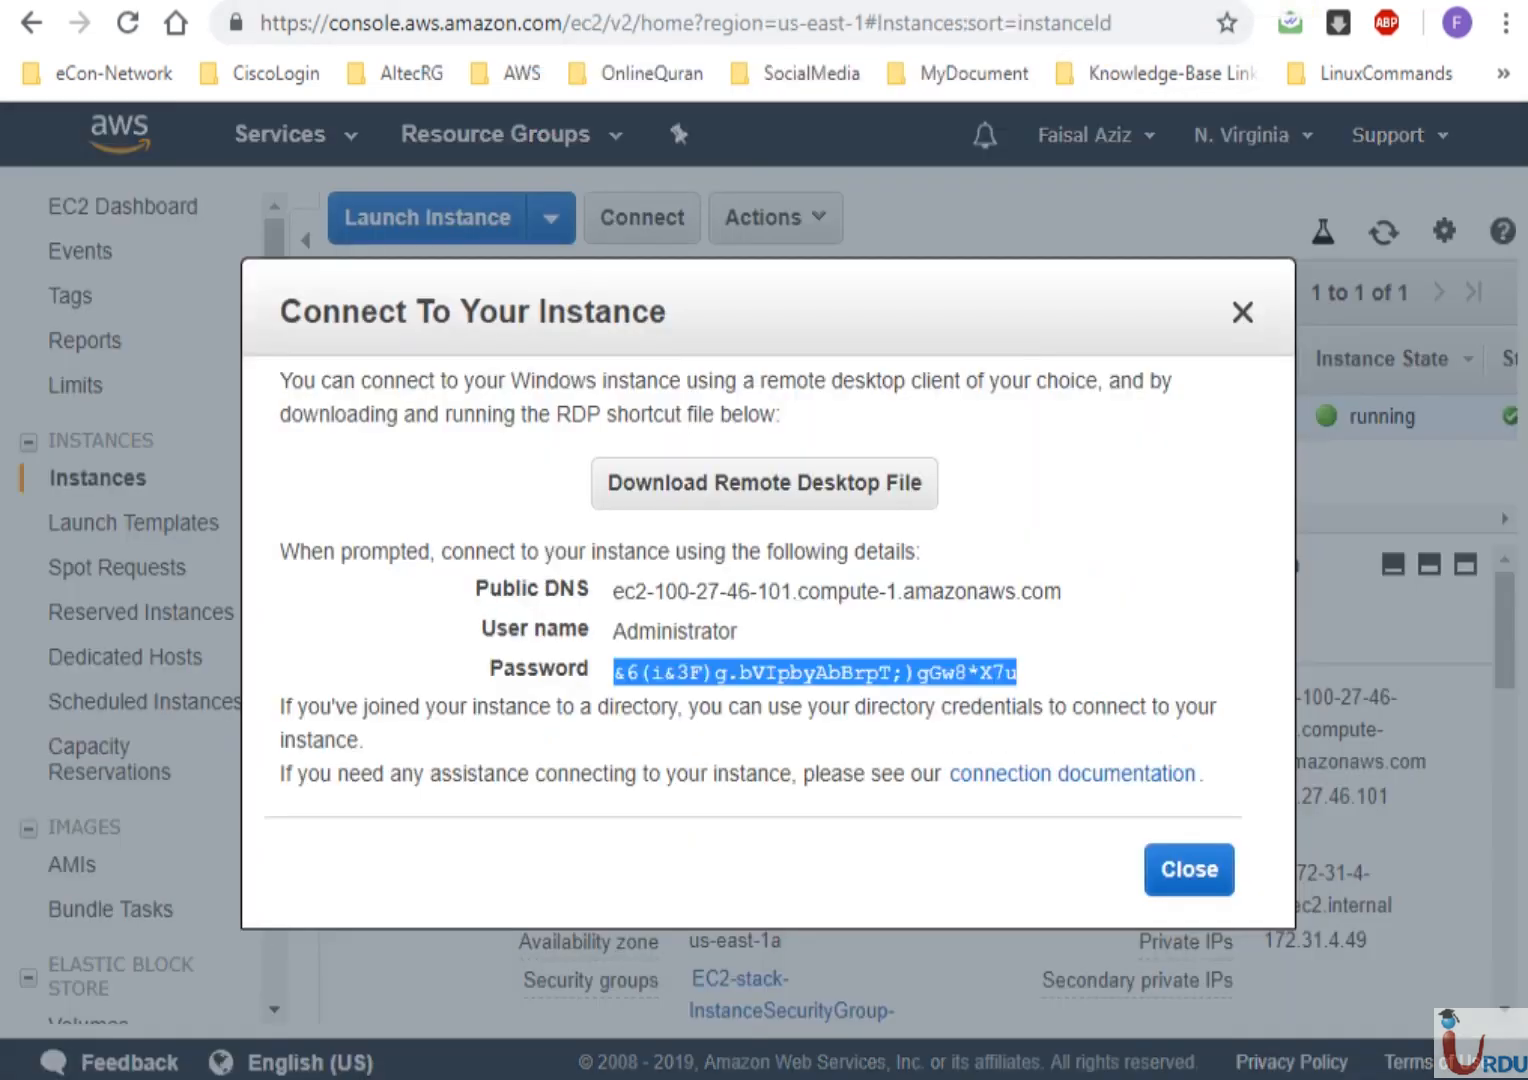
Sign in as administrator with the decrypted account password, and connect despite the certificate errors without being asked again for this computer
mouse_move(835, 662)
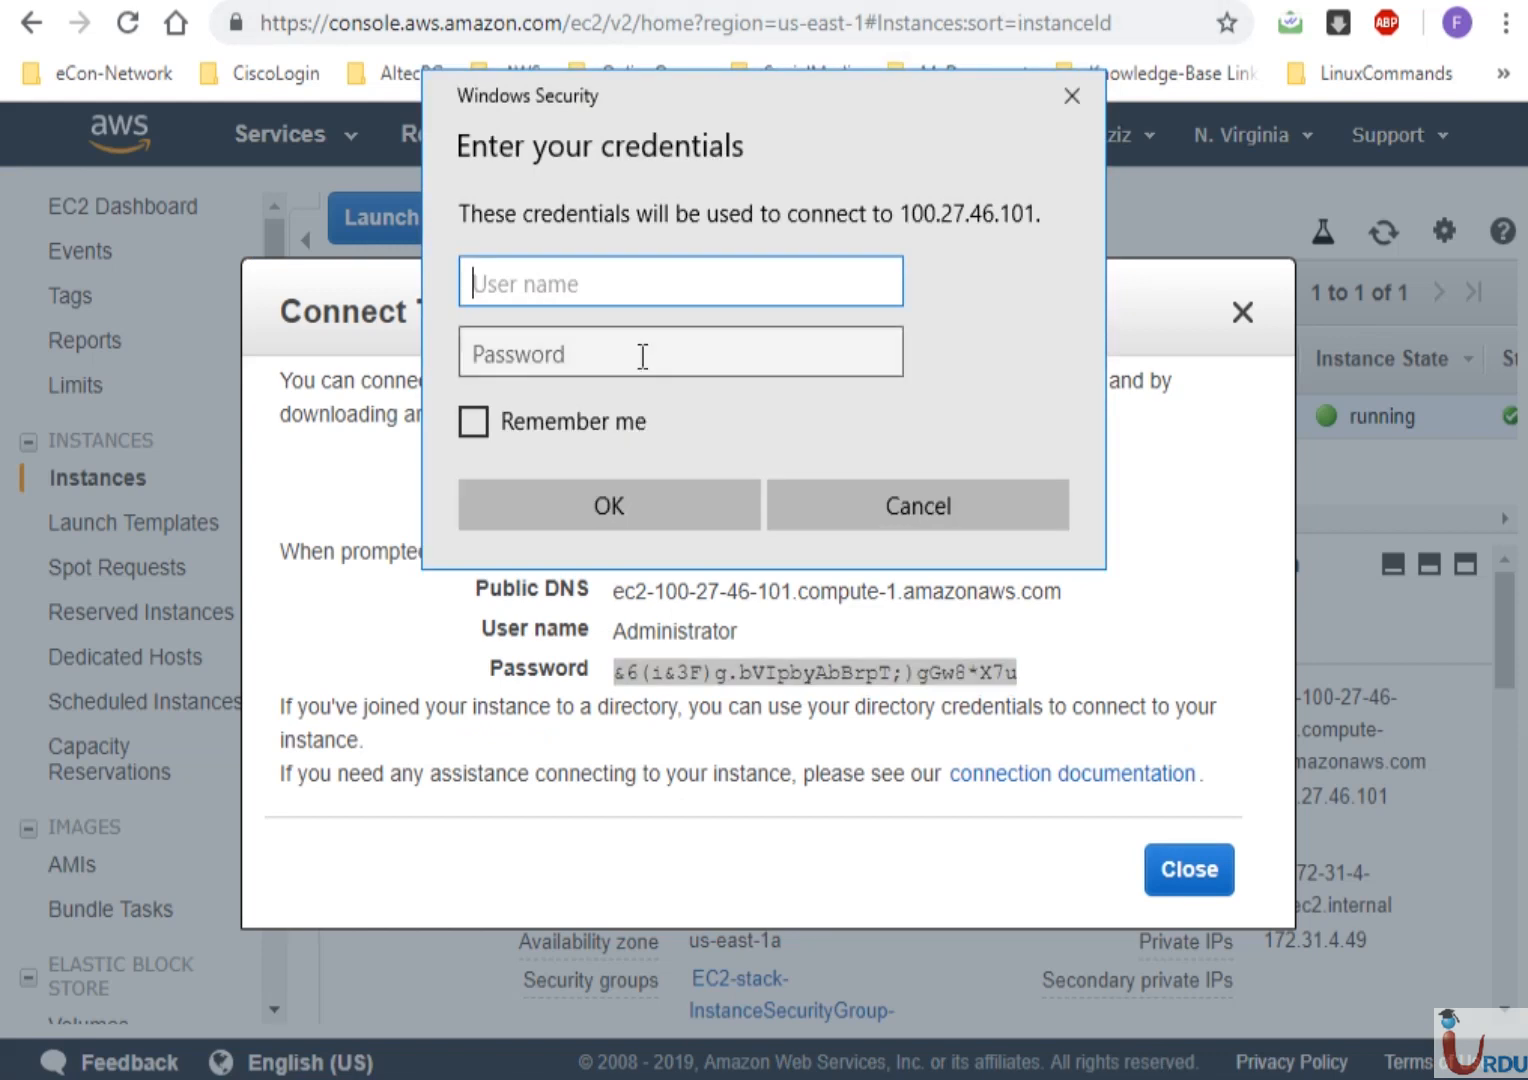
type("administrator")
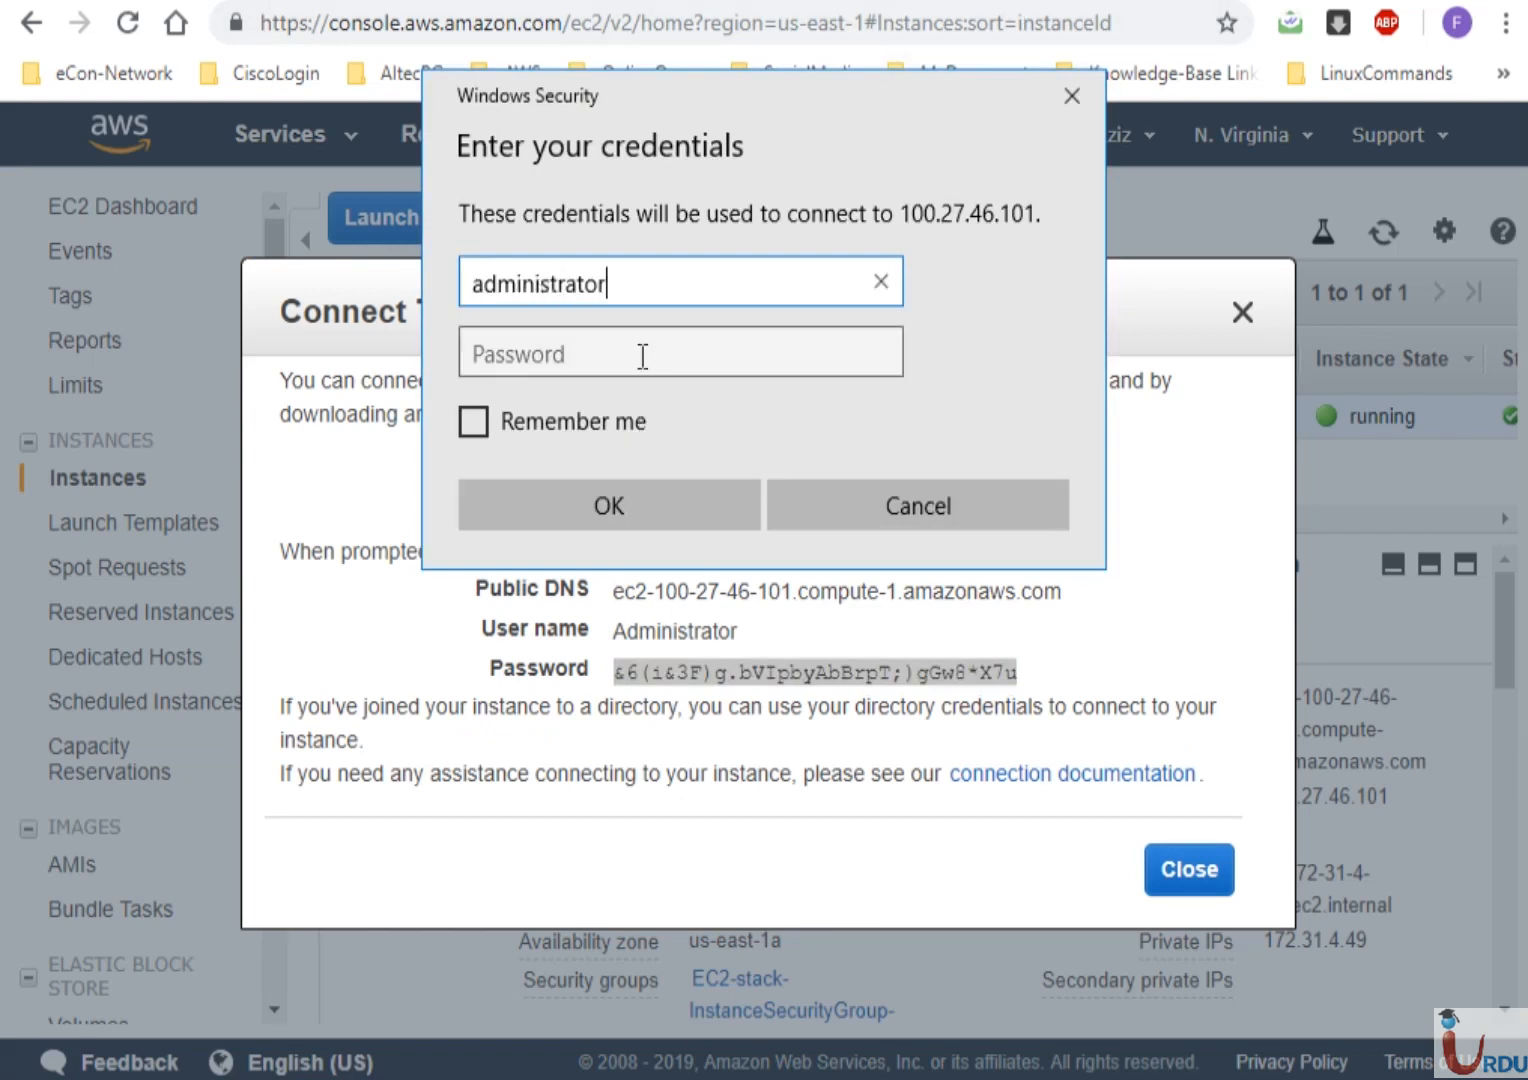
left_click(643, 356)
key("ctrl+v")
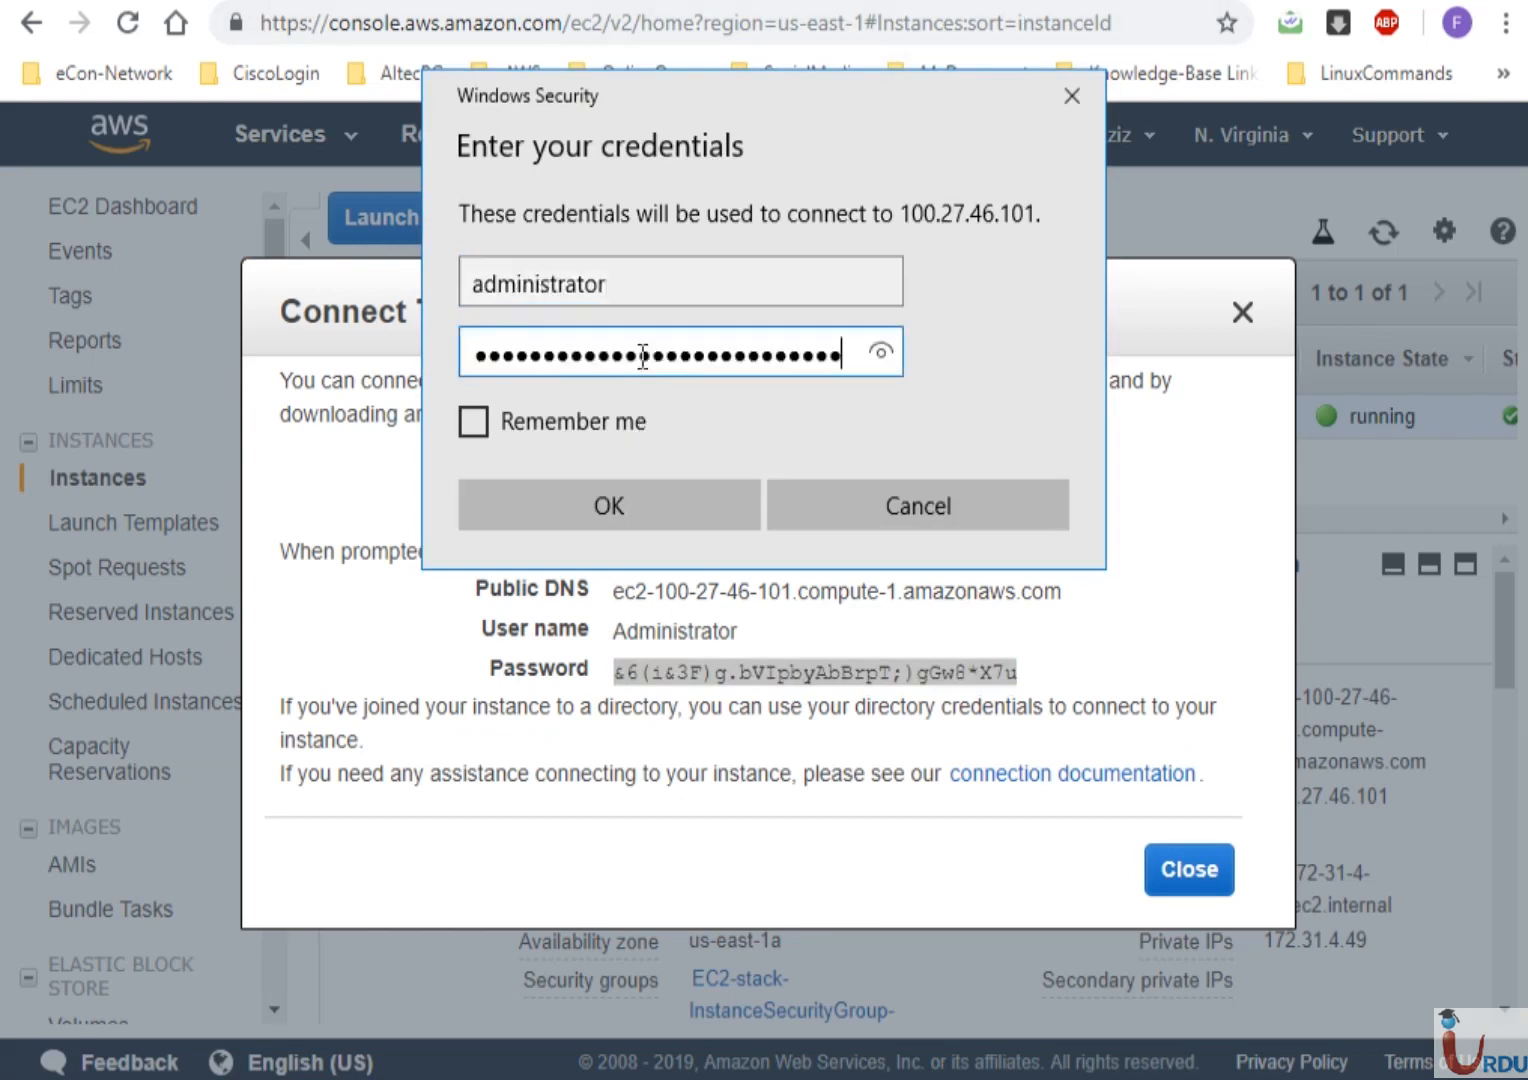
left_click(569, 501)
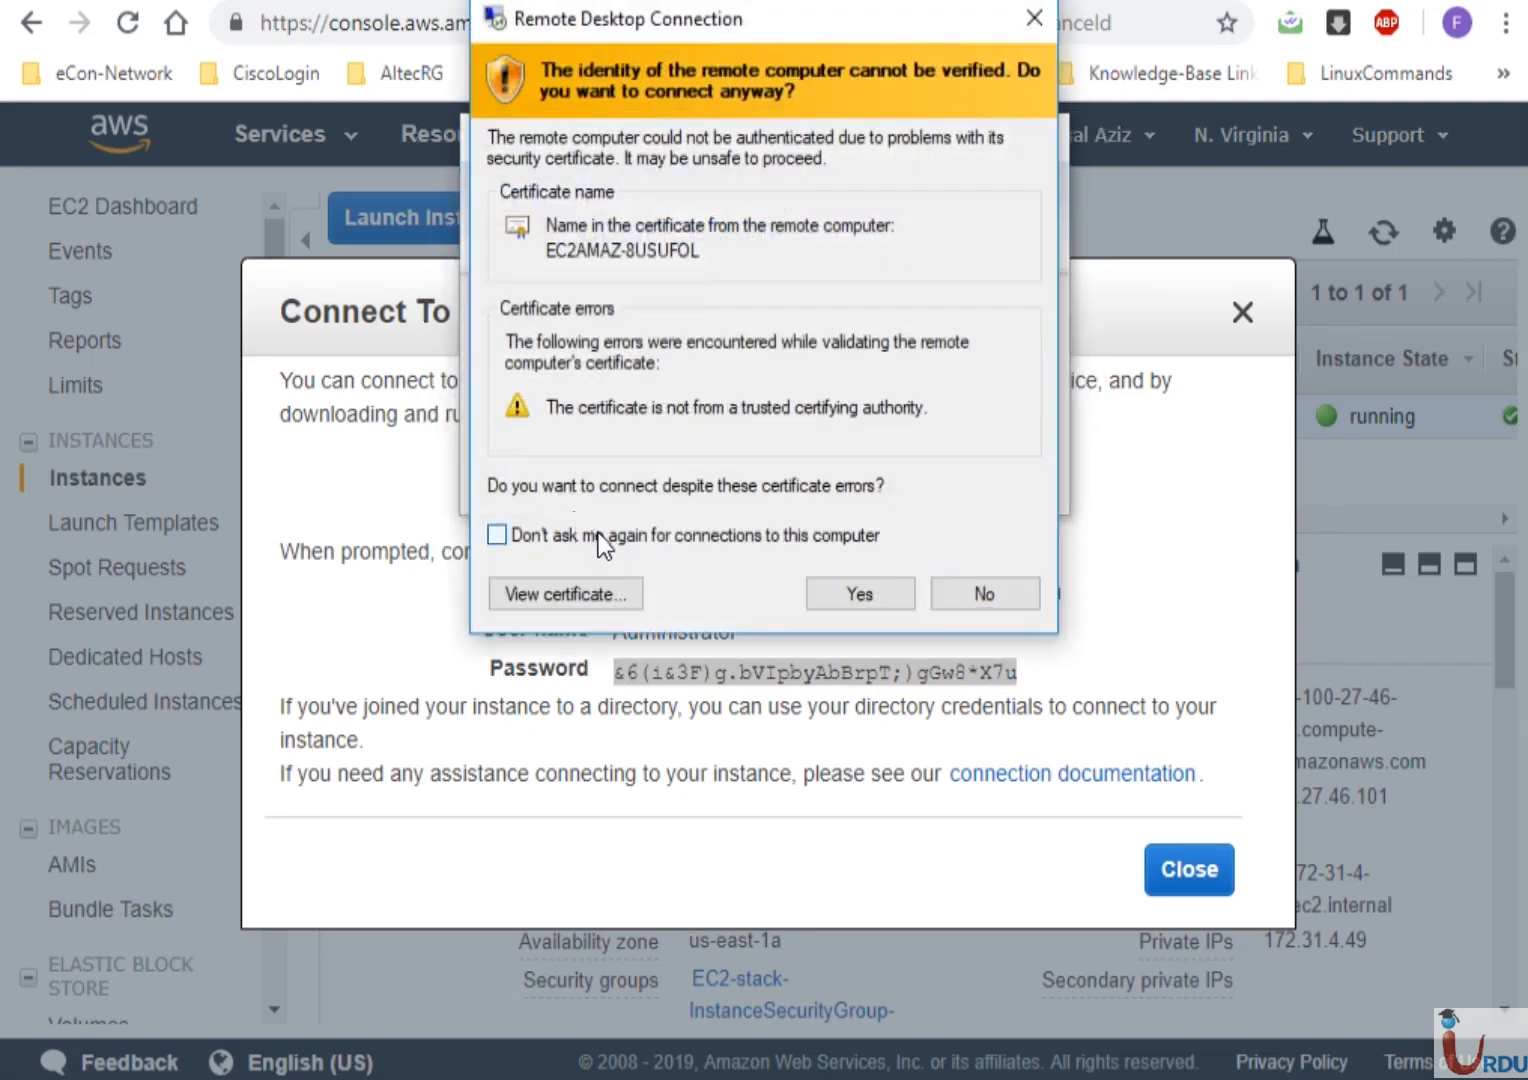
left_click(592, 535)
left_click(860, 592)
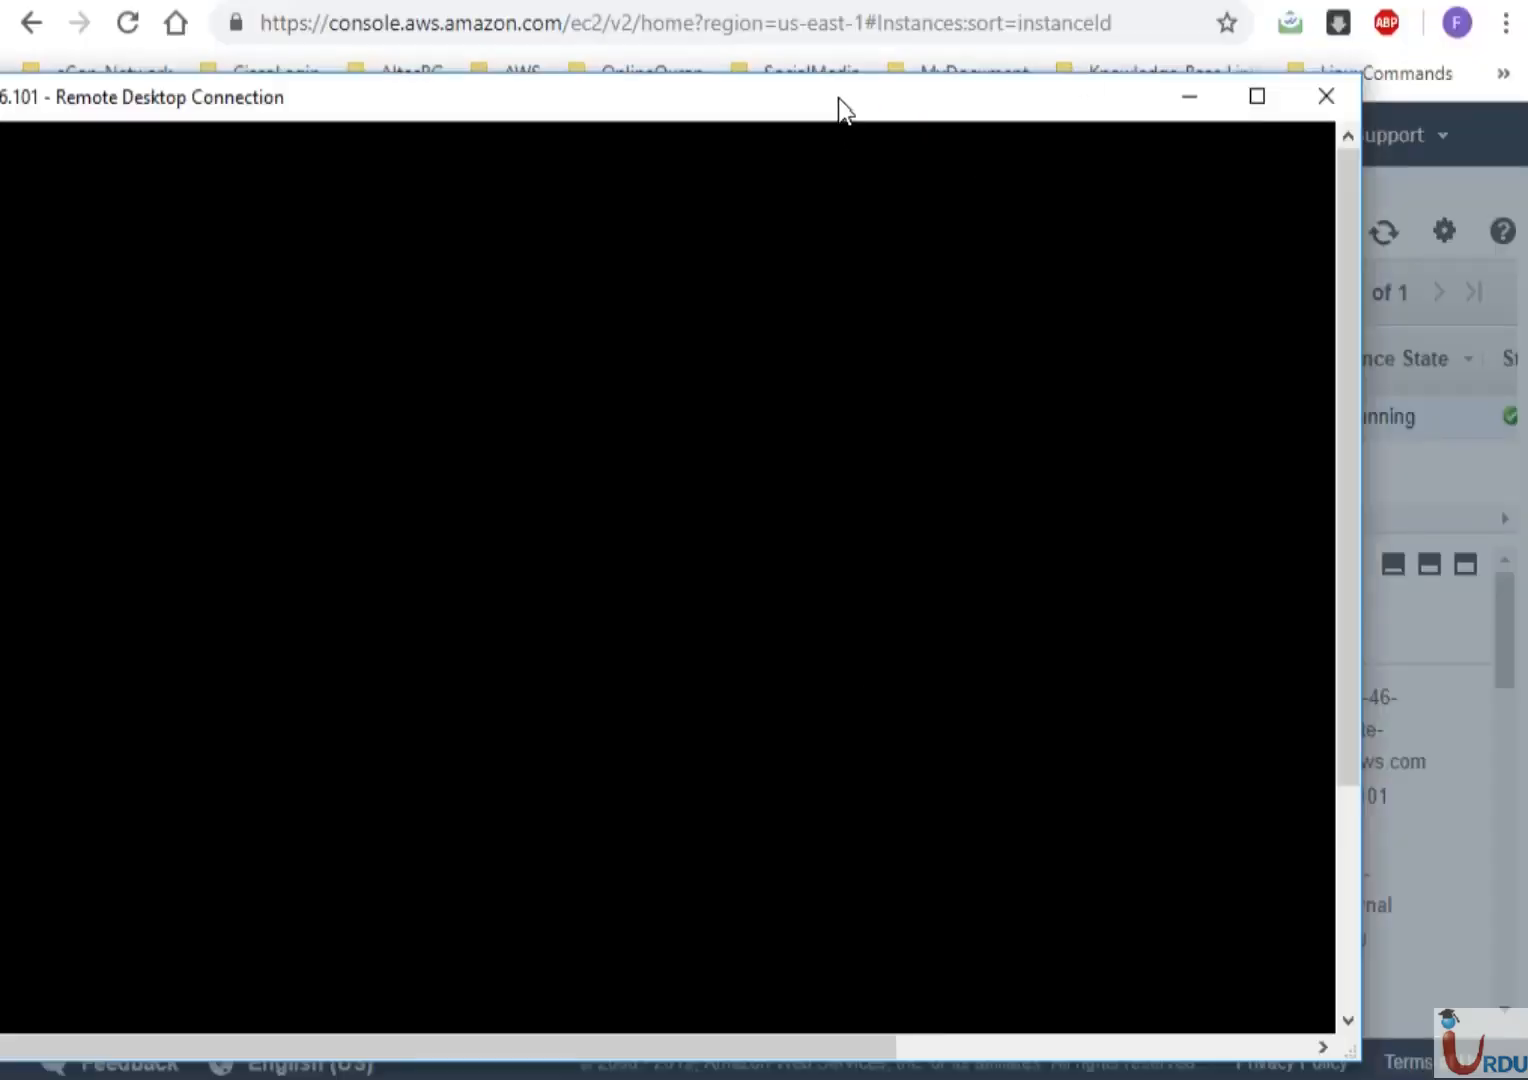
Dismiss the instance connection details and review the instance's description in the EC2 console, highlighting its instance type
left_click_drag(840, 105, 904, 113)
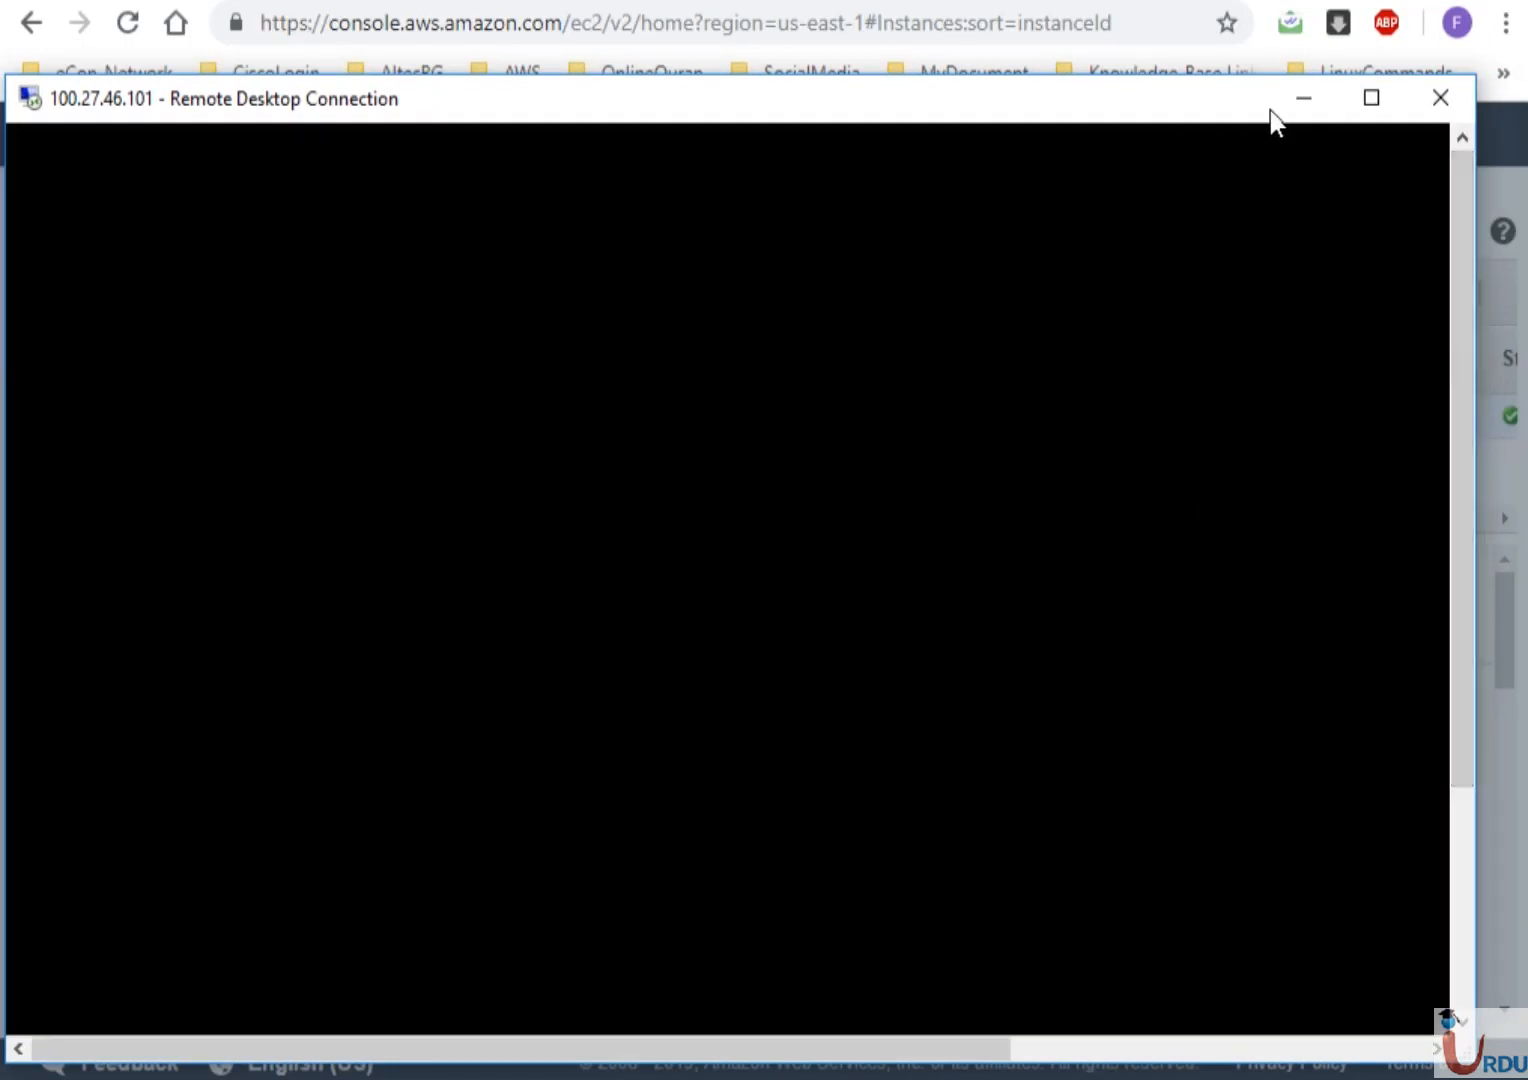
left_click(1502, 171)
left_click(1222, 884)
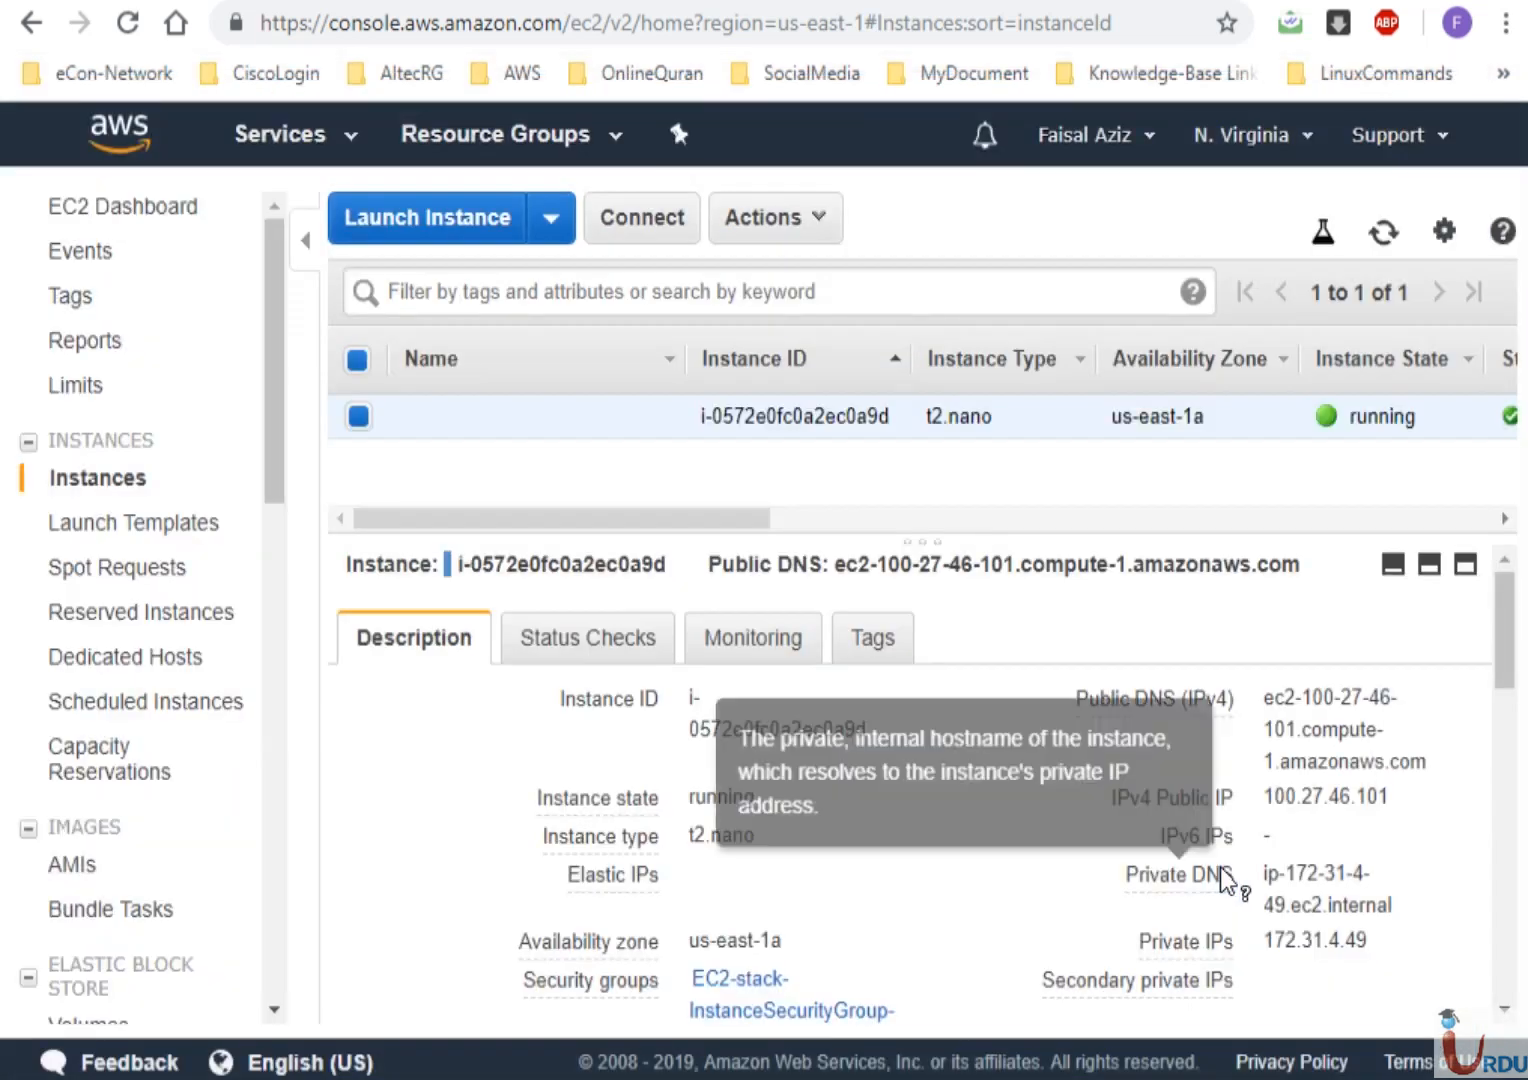
left_click_drag(1504, 675, 1510, 848)
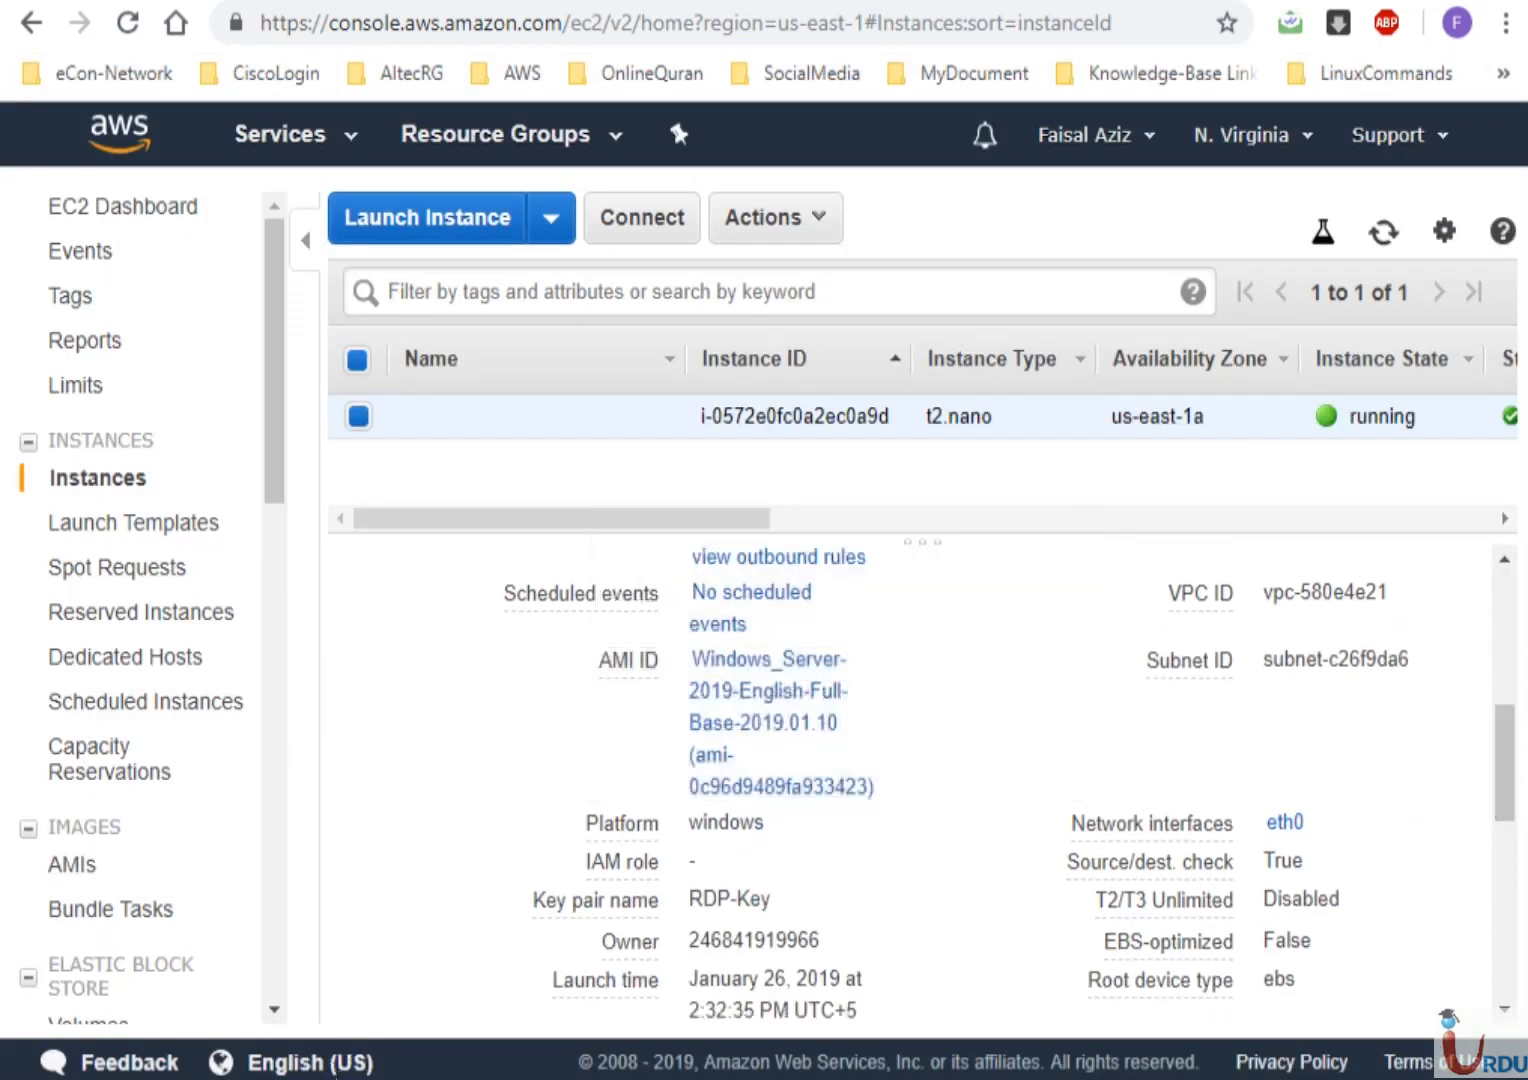
left_click(313, 1076)
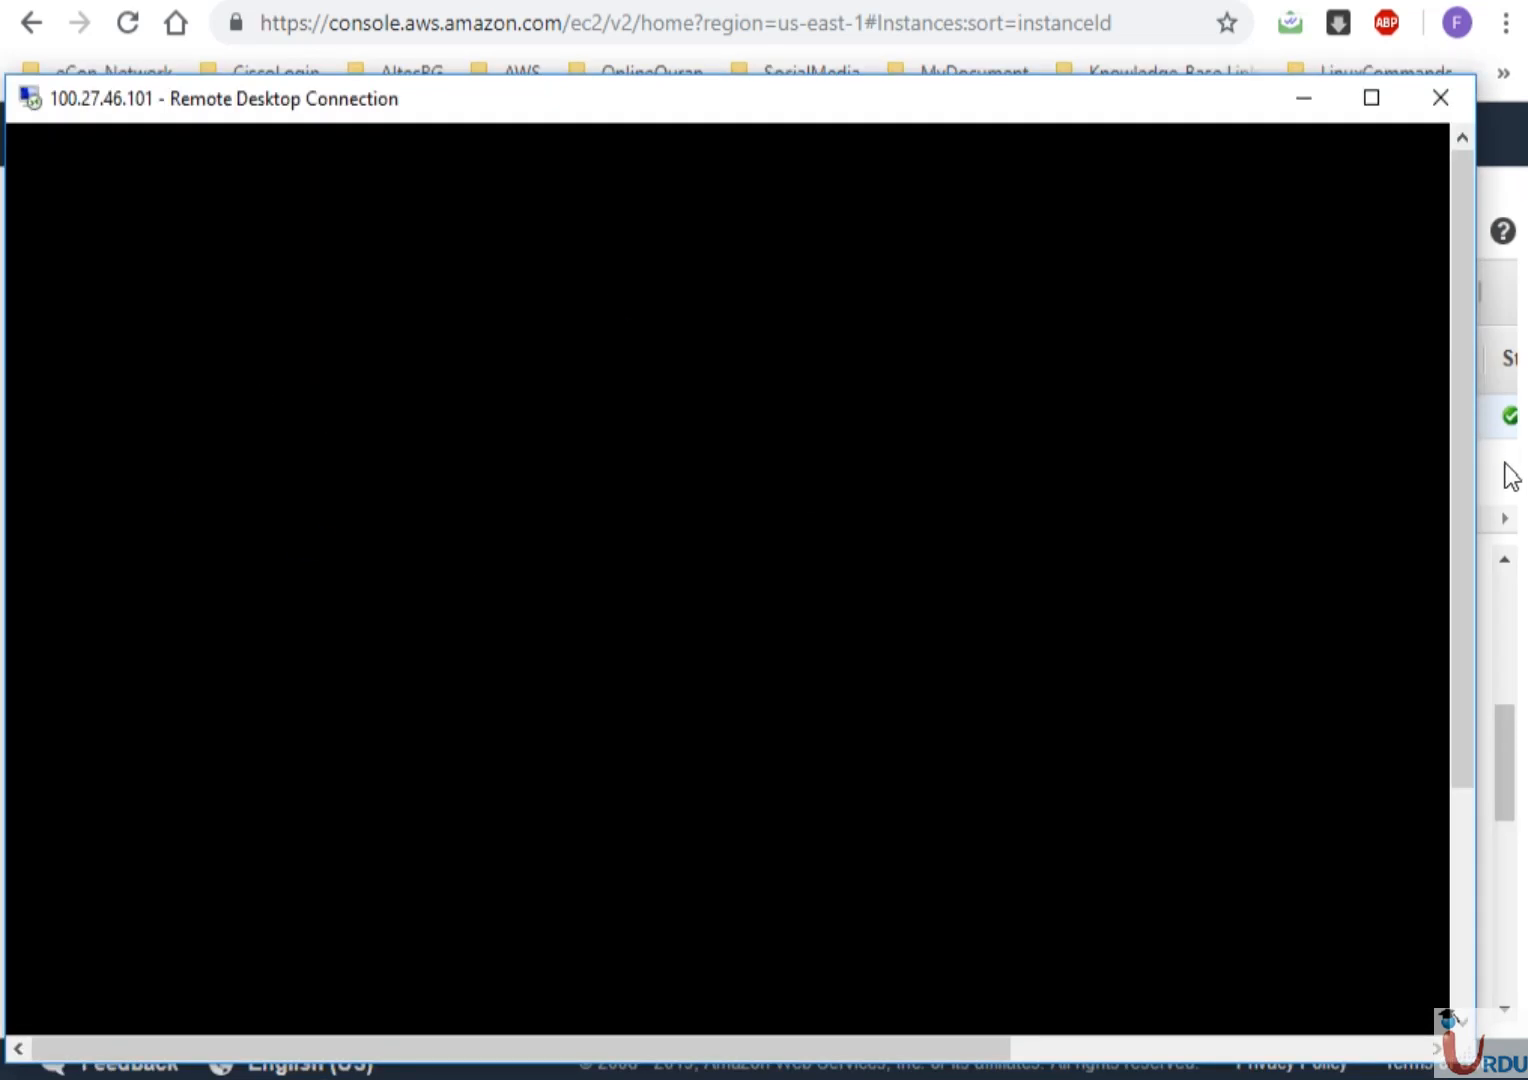
left_click(1497, 186)
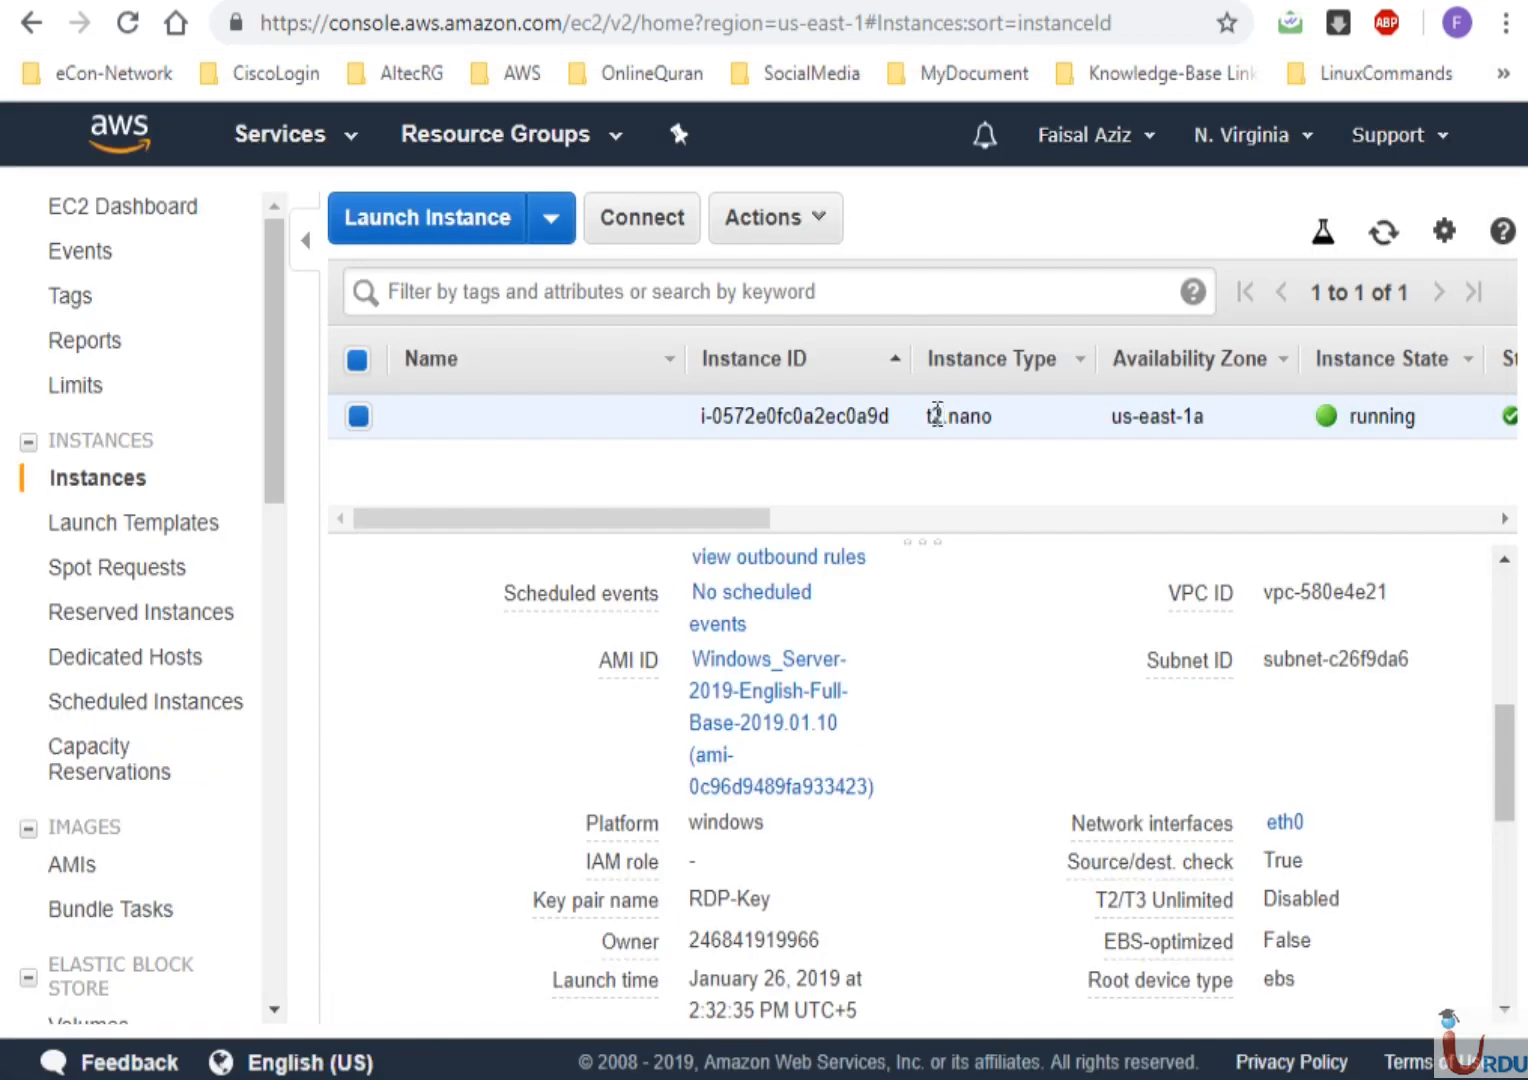
left_click_drag(932, 414, 977, 416)
left_click(983, 414)
Return to the Remote Desktop session, look over the server's whole Windows desktop, and end the session
left_click(740, 1078)
left_click_drag(1458, 525, 1464, 856)
left_click(1386, 1046)
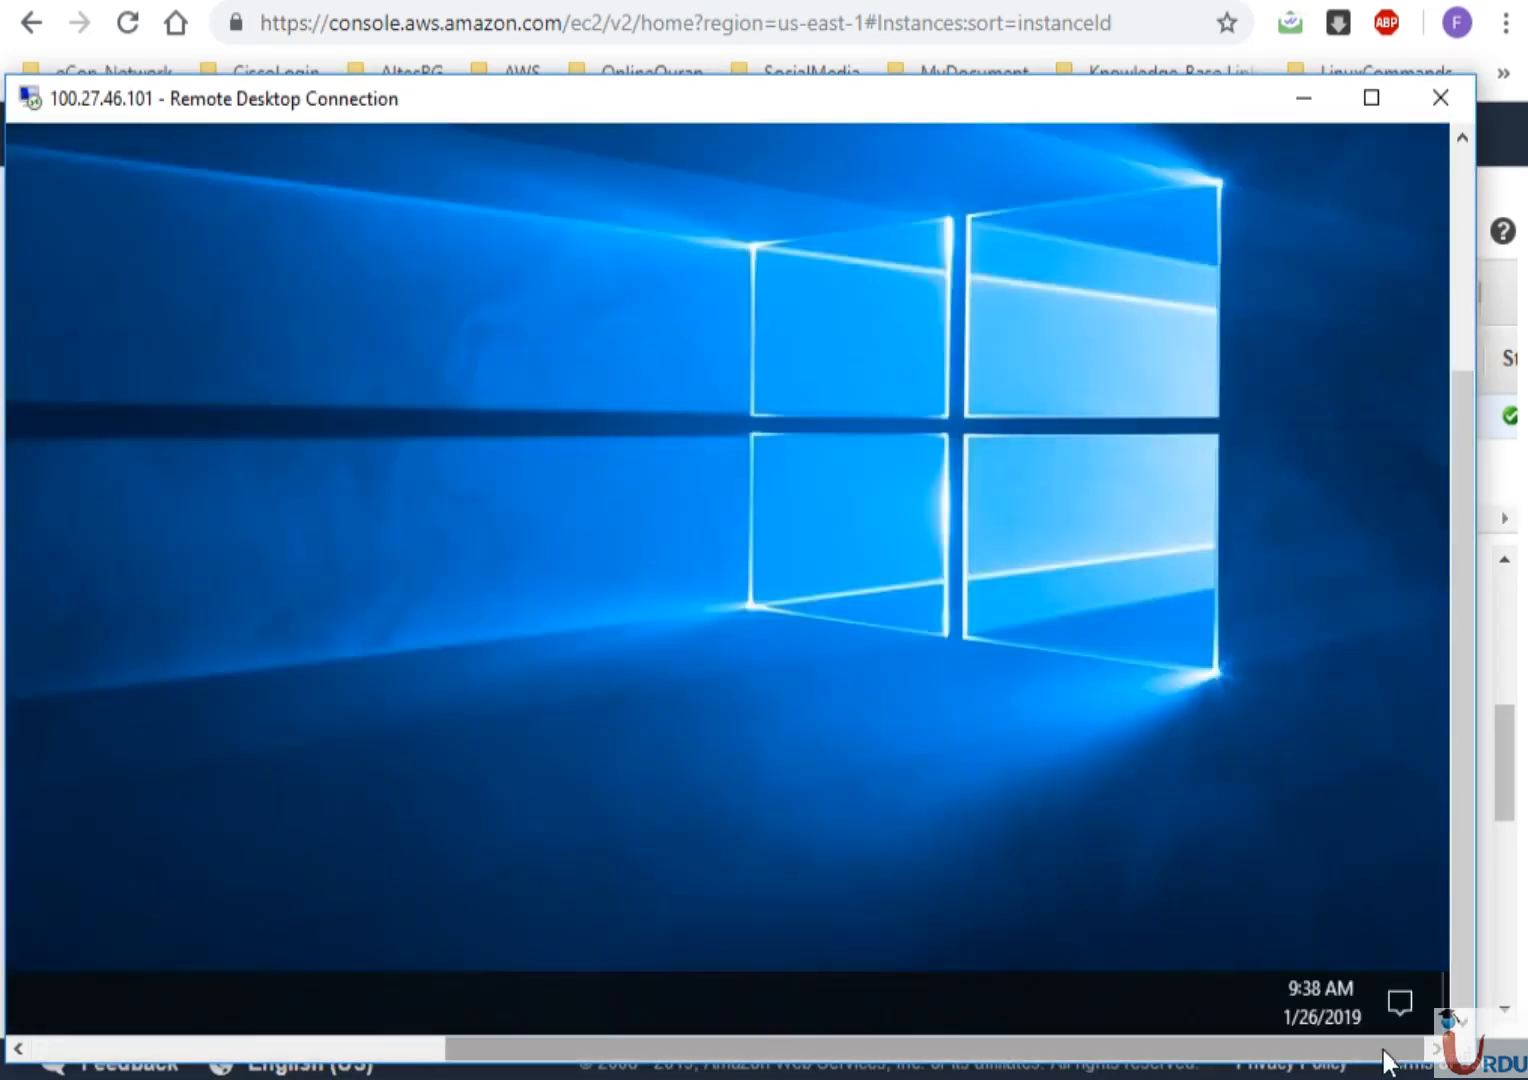
left_click_drag(1384, 1049, 733, 1033)
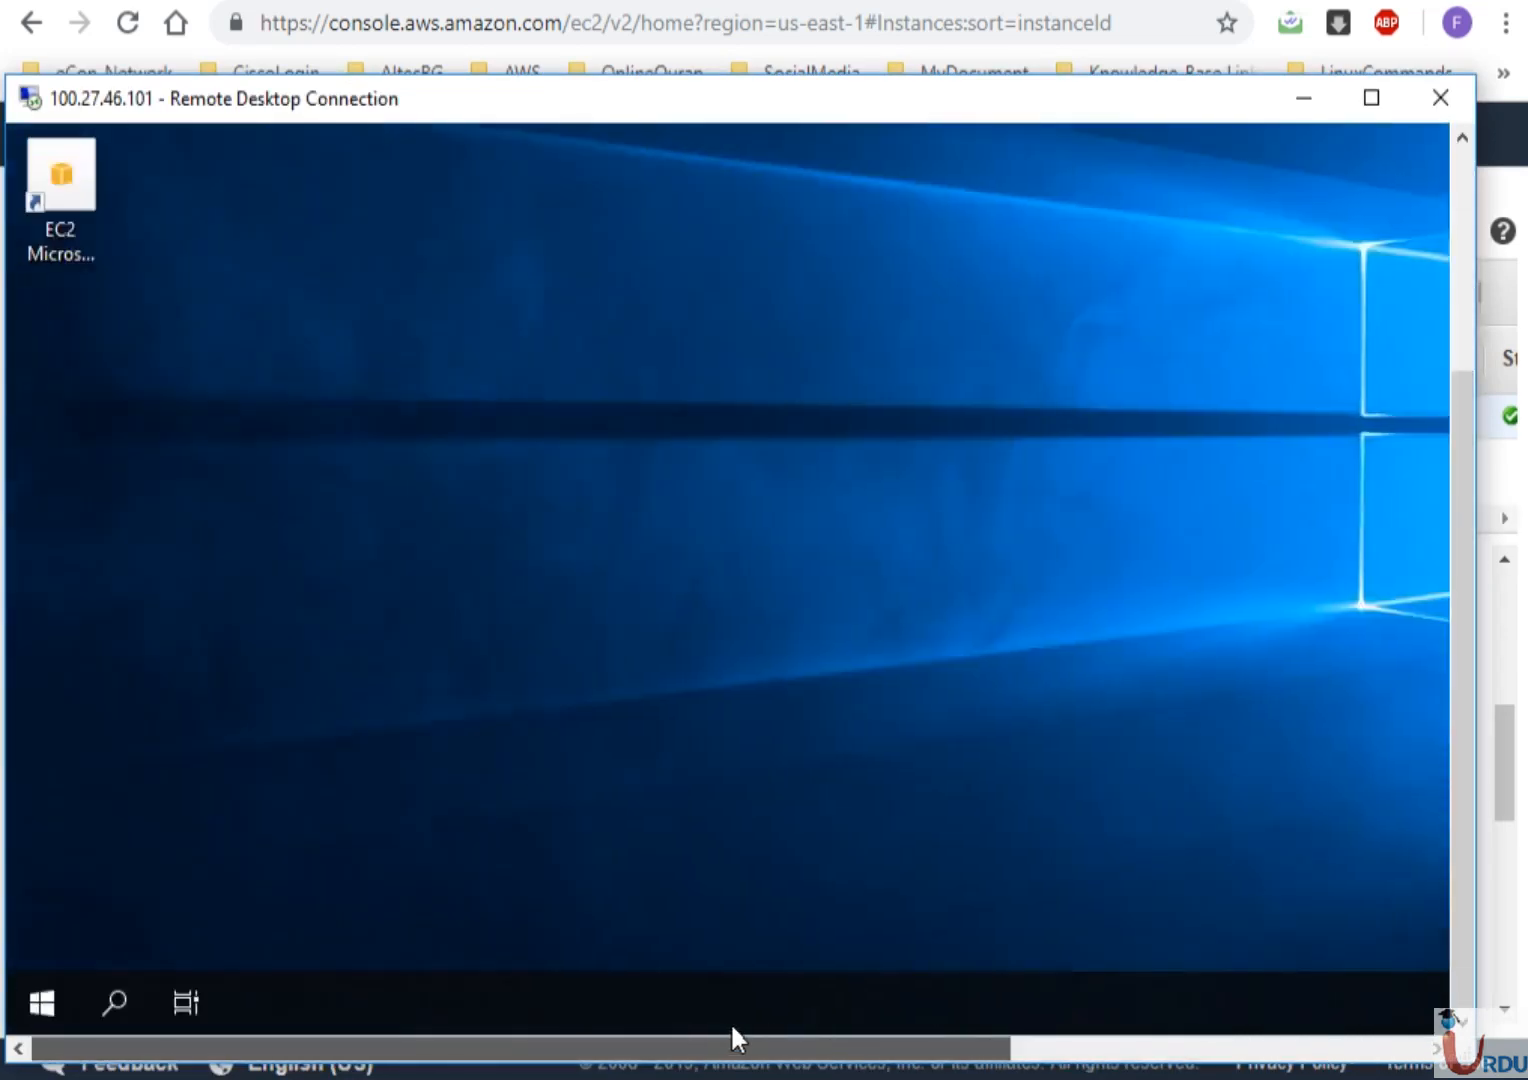
left_click(1450, 114)
left_click(867, 620)
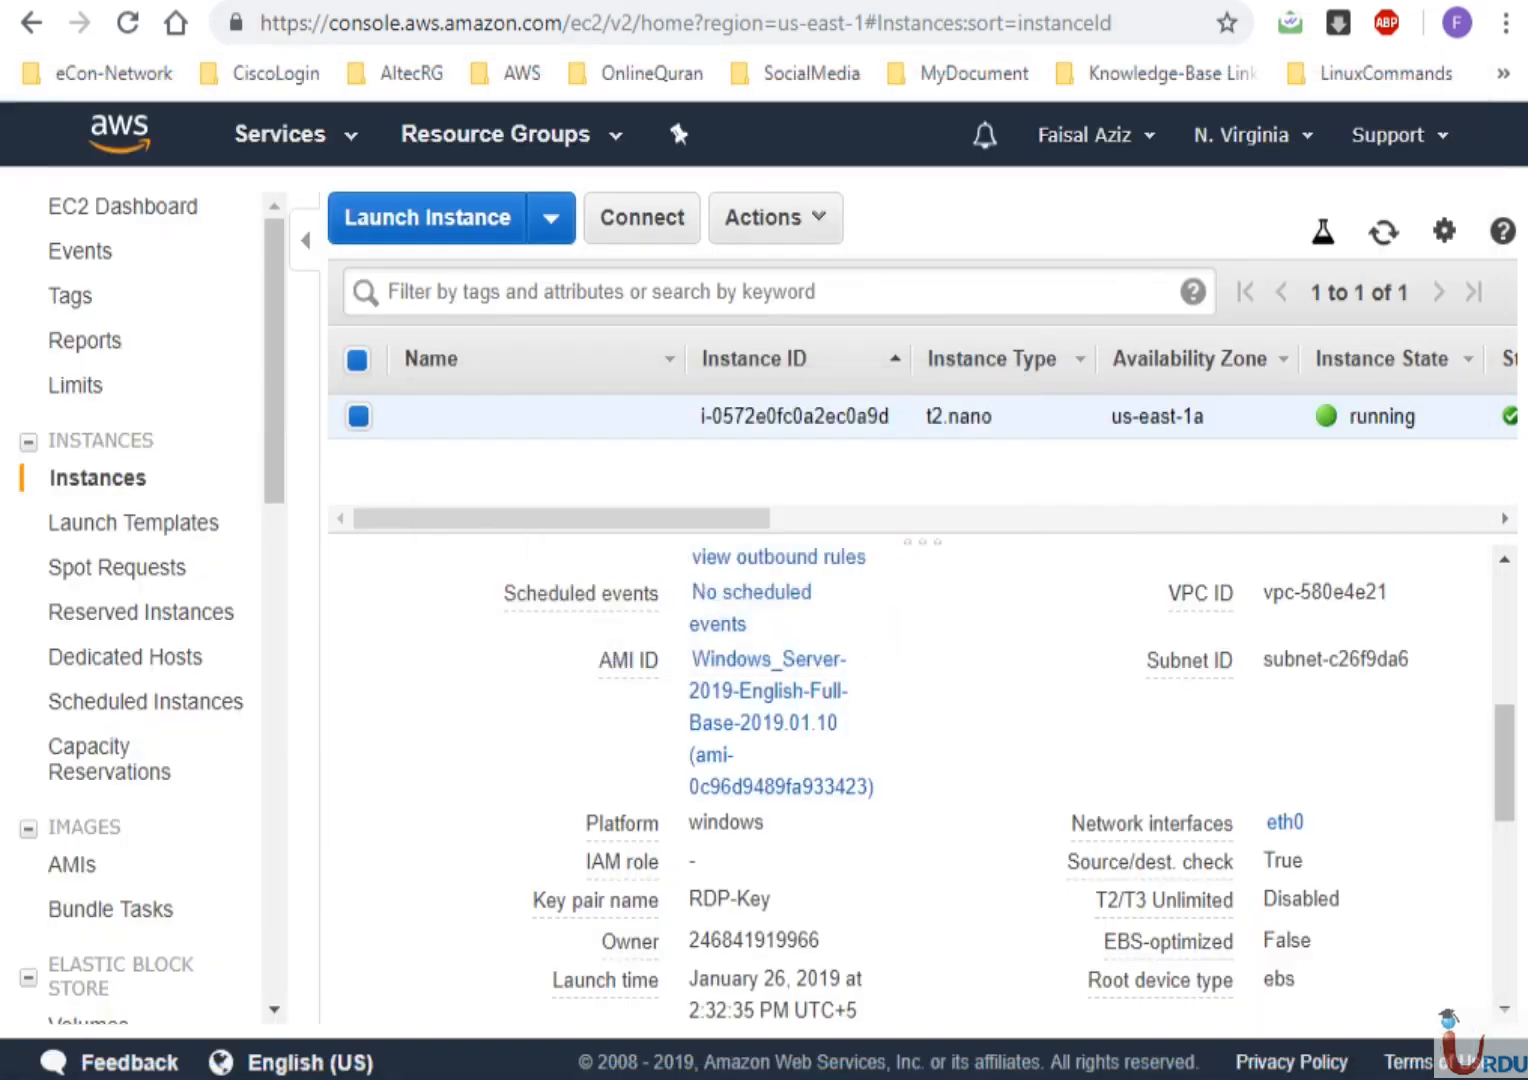
Start an update of EC2-stack in CloudFormation, choosing to replace the current template
key("ctrl+Tab")
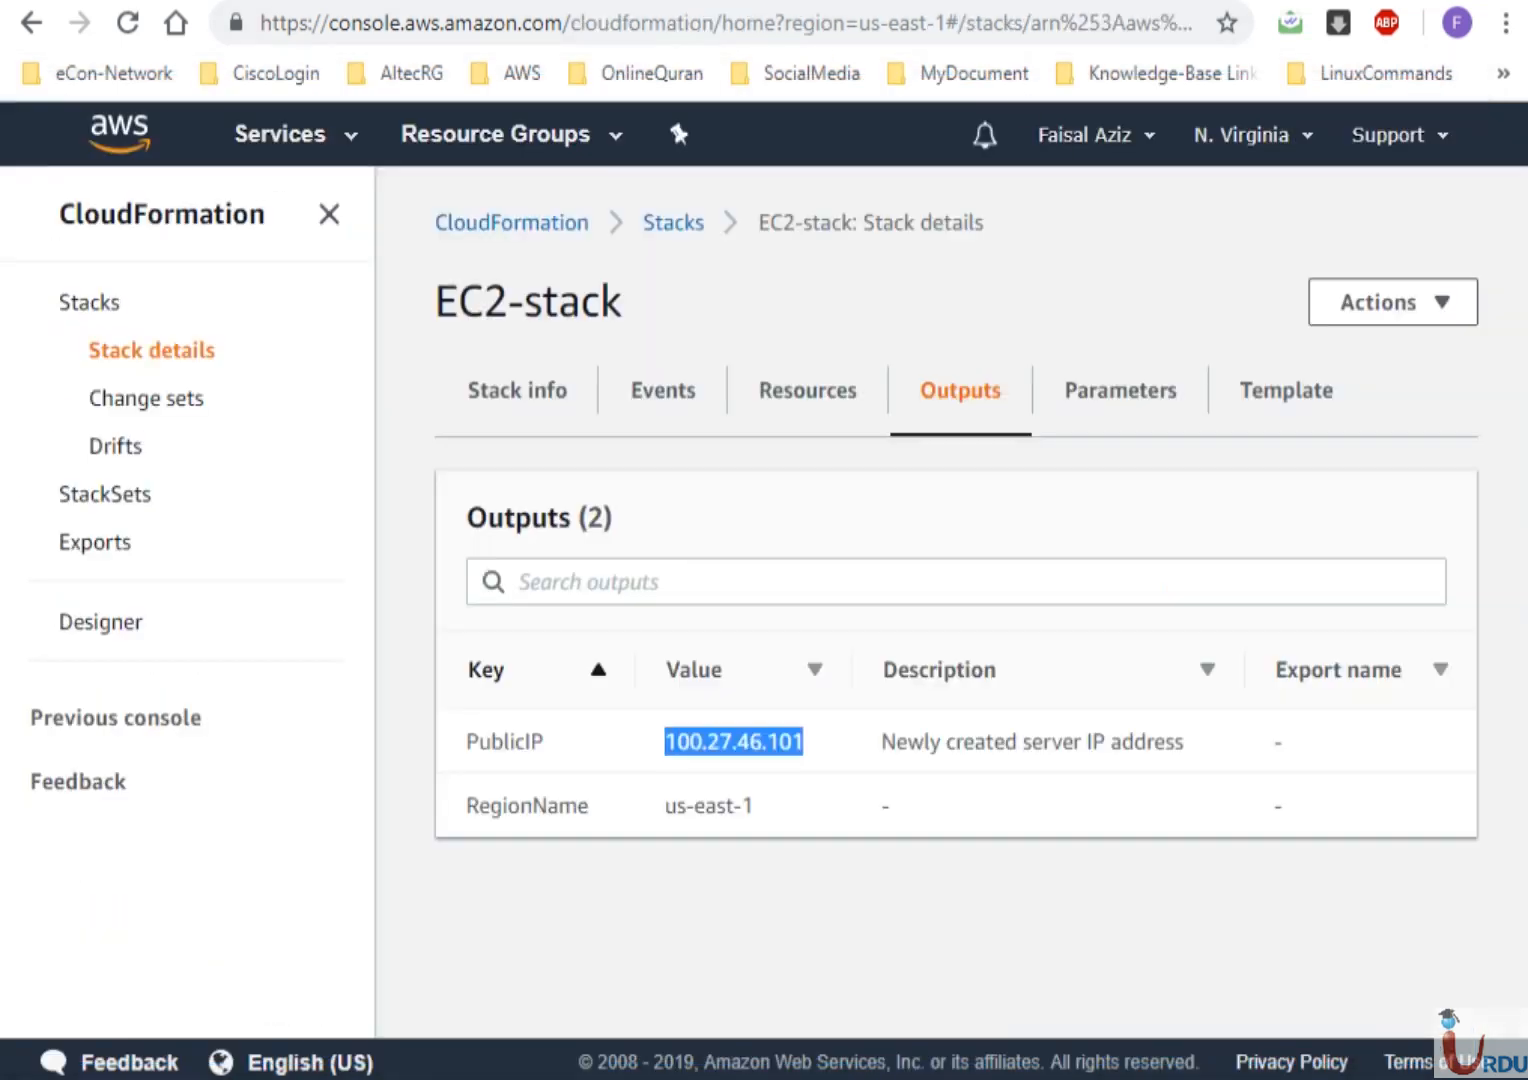
left_click(92, 303)
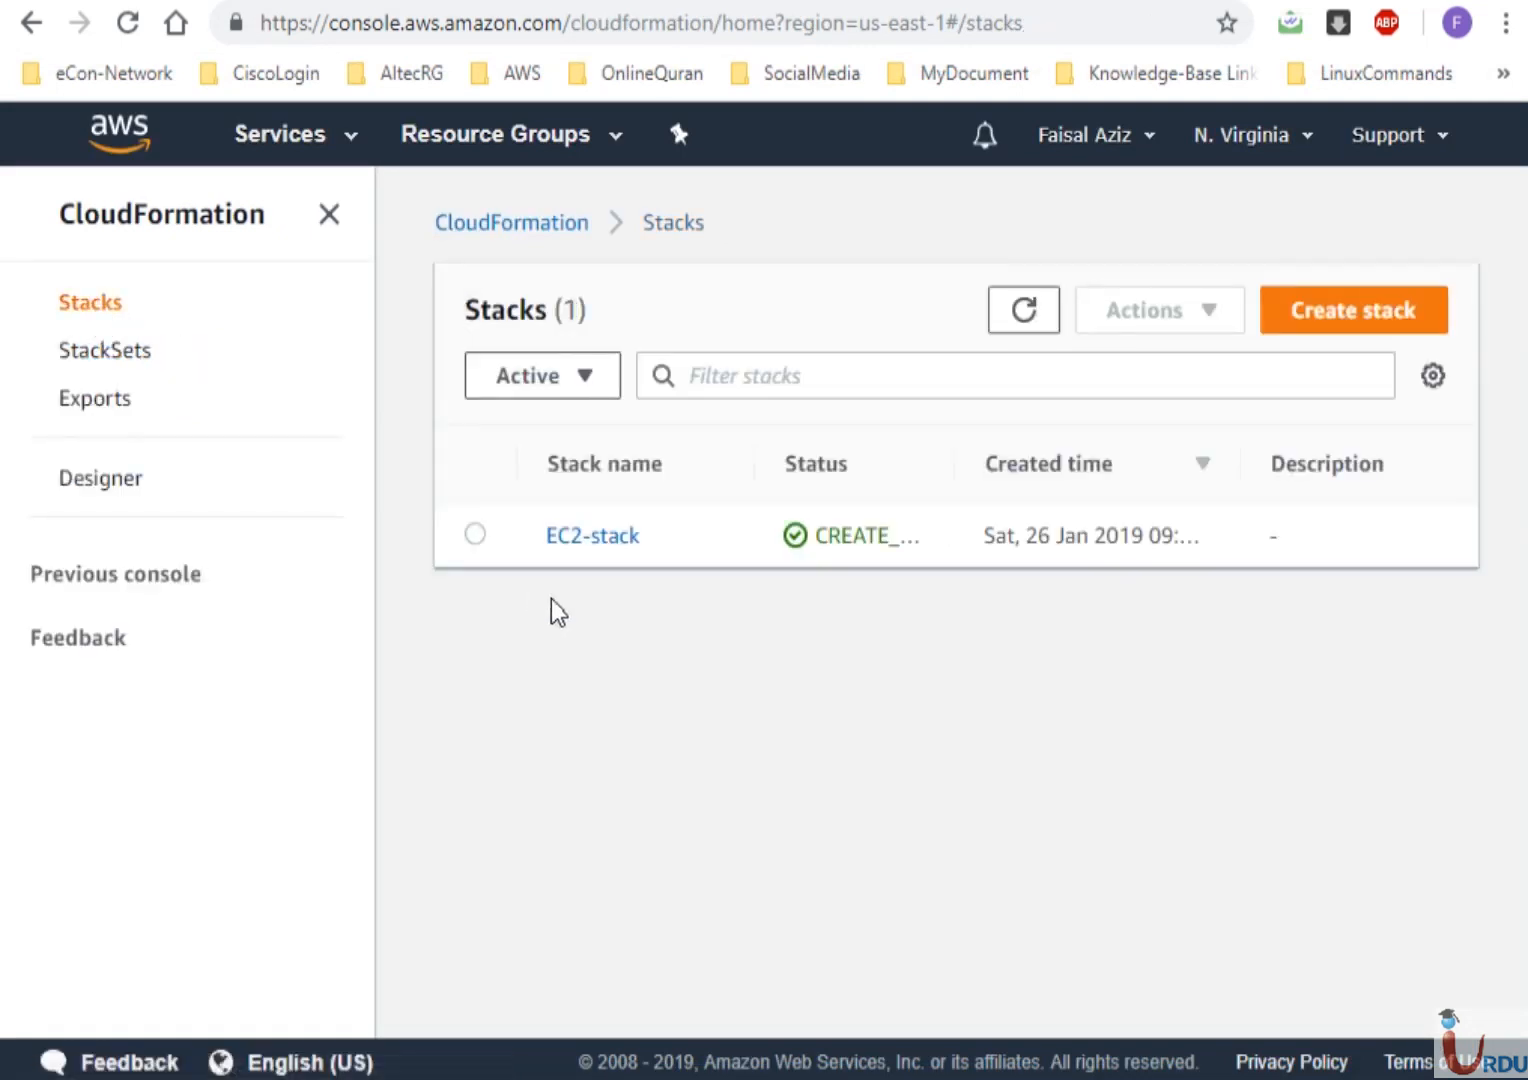
left_click(475, 533)
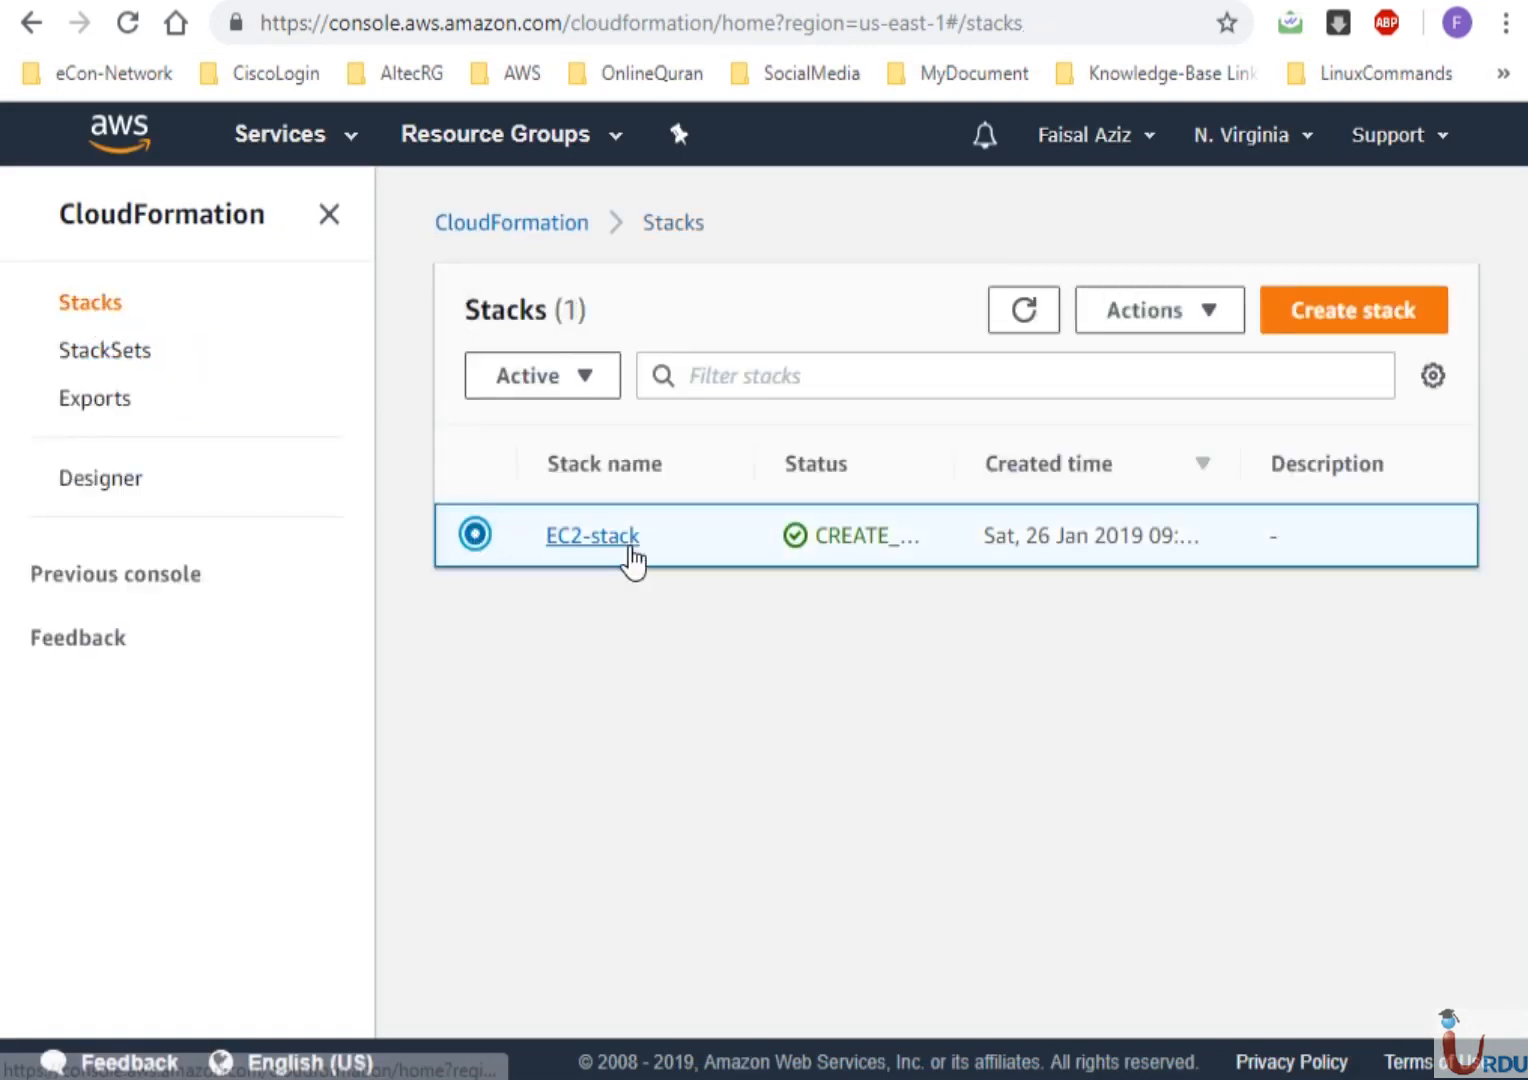
left_click(1192, 318)
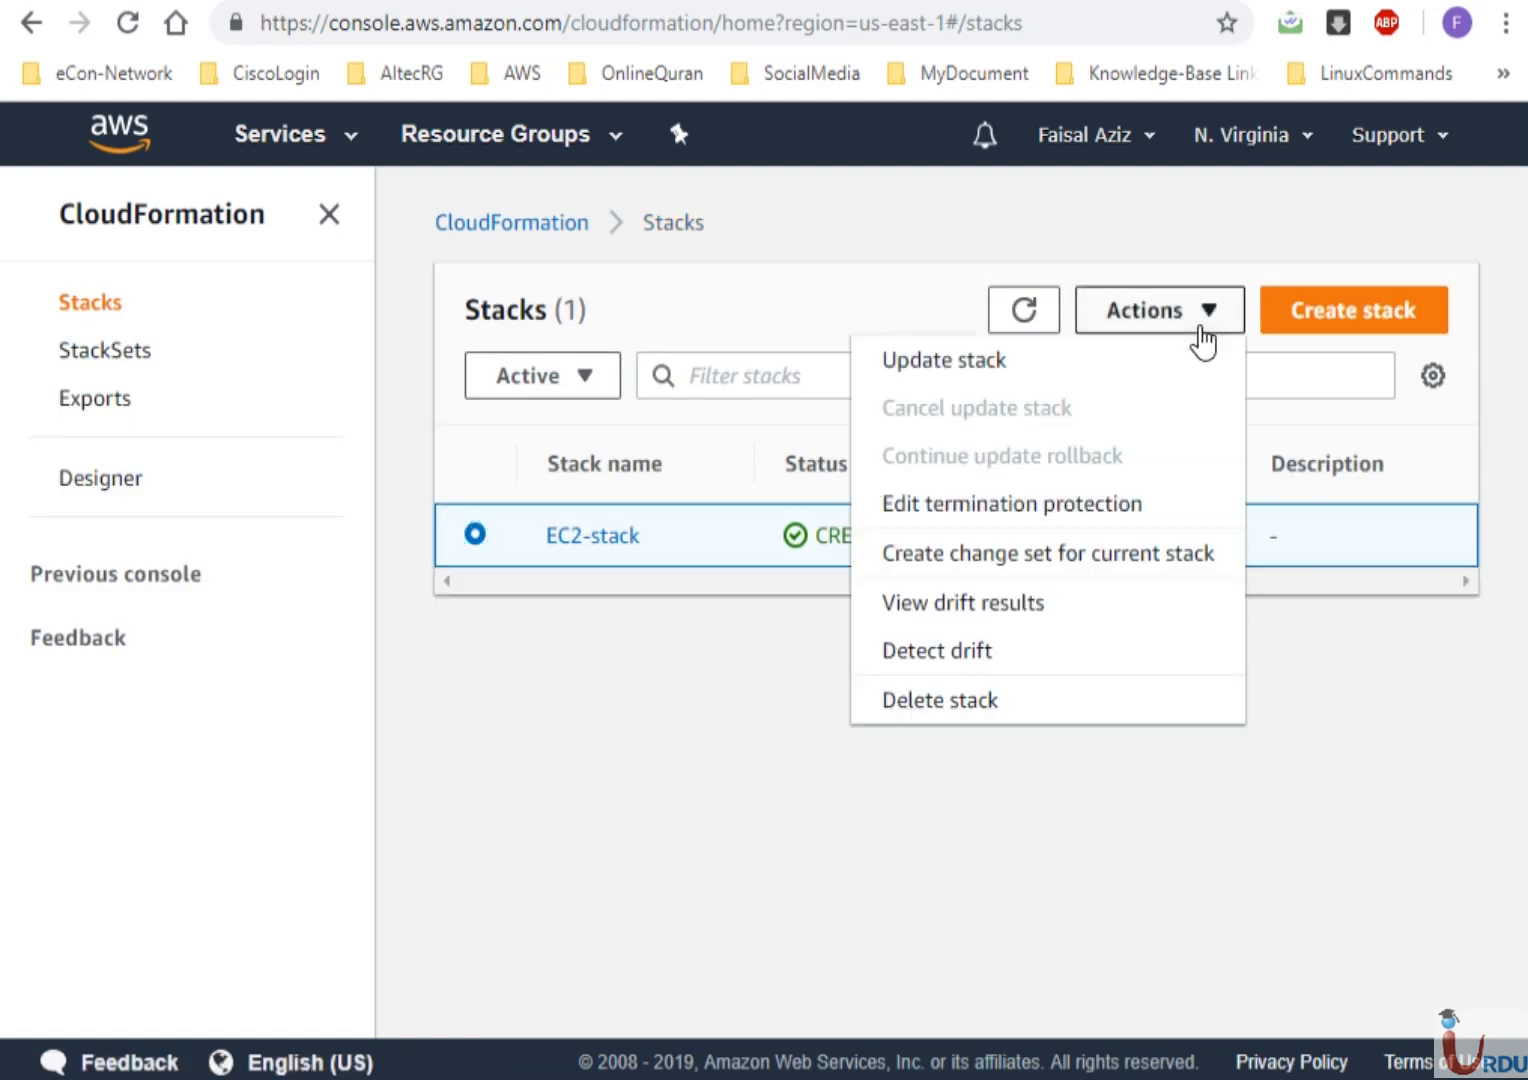
left_click(988, 363)
left_click(965, 640)
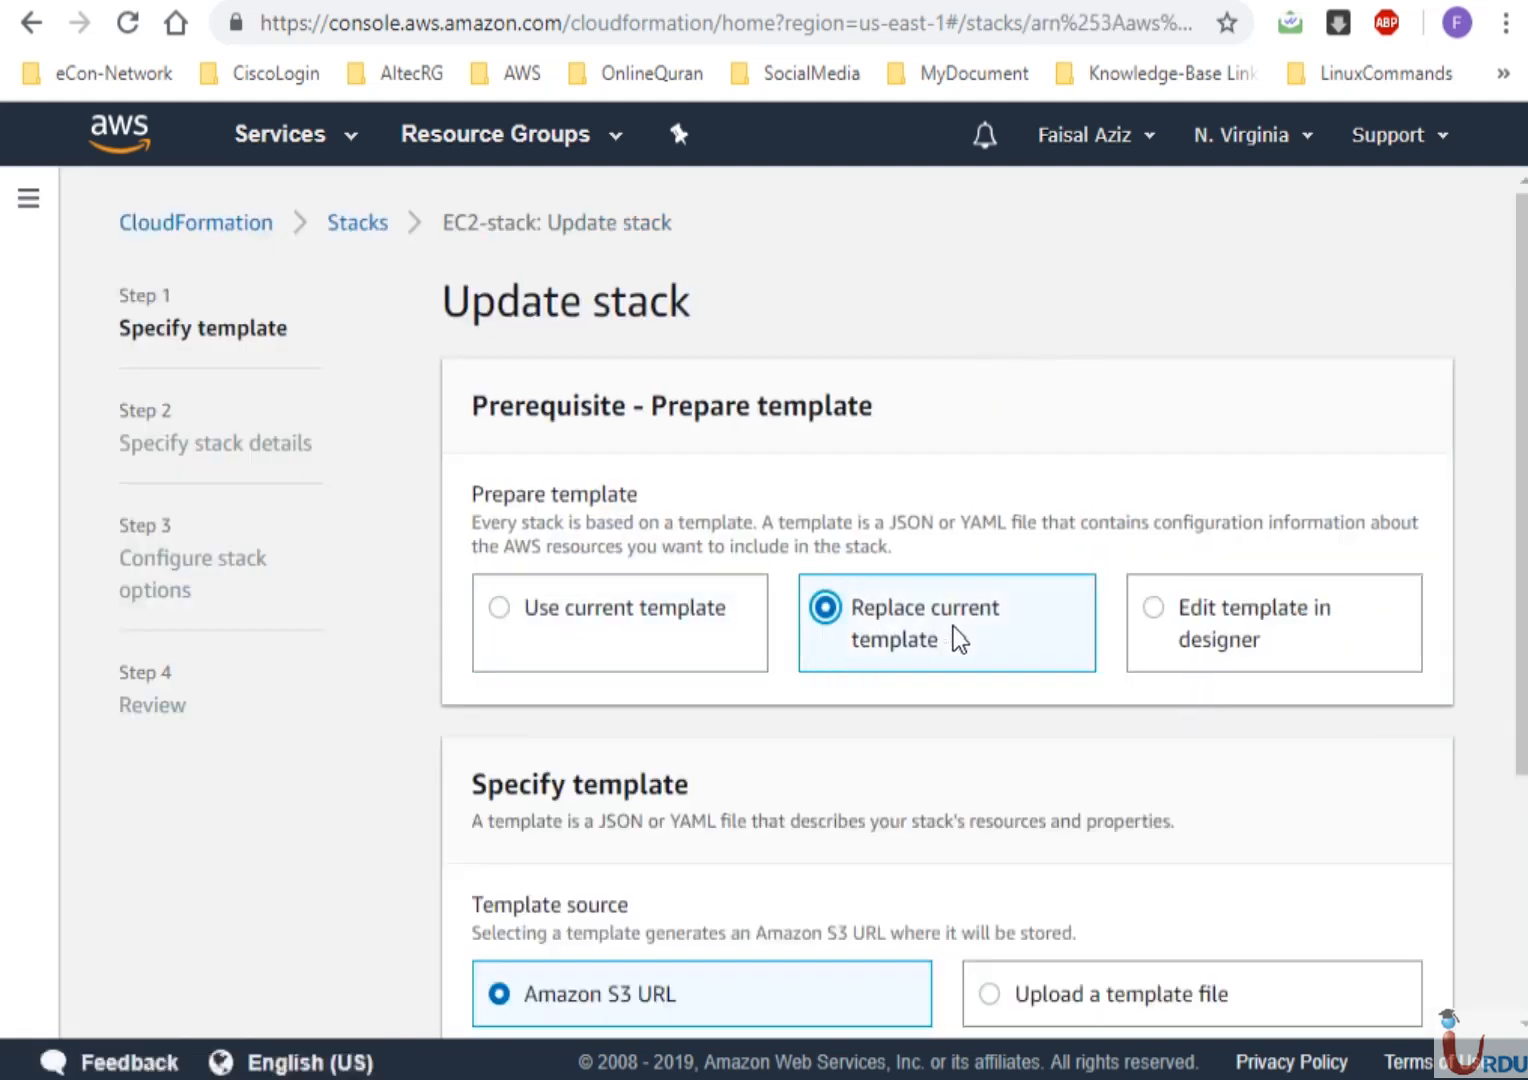
Upload Simple_CF_Code from the AWS CSA folder as the replacement template and continue to the stack details
scroll(946, 600, "down", 3)
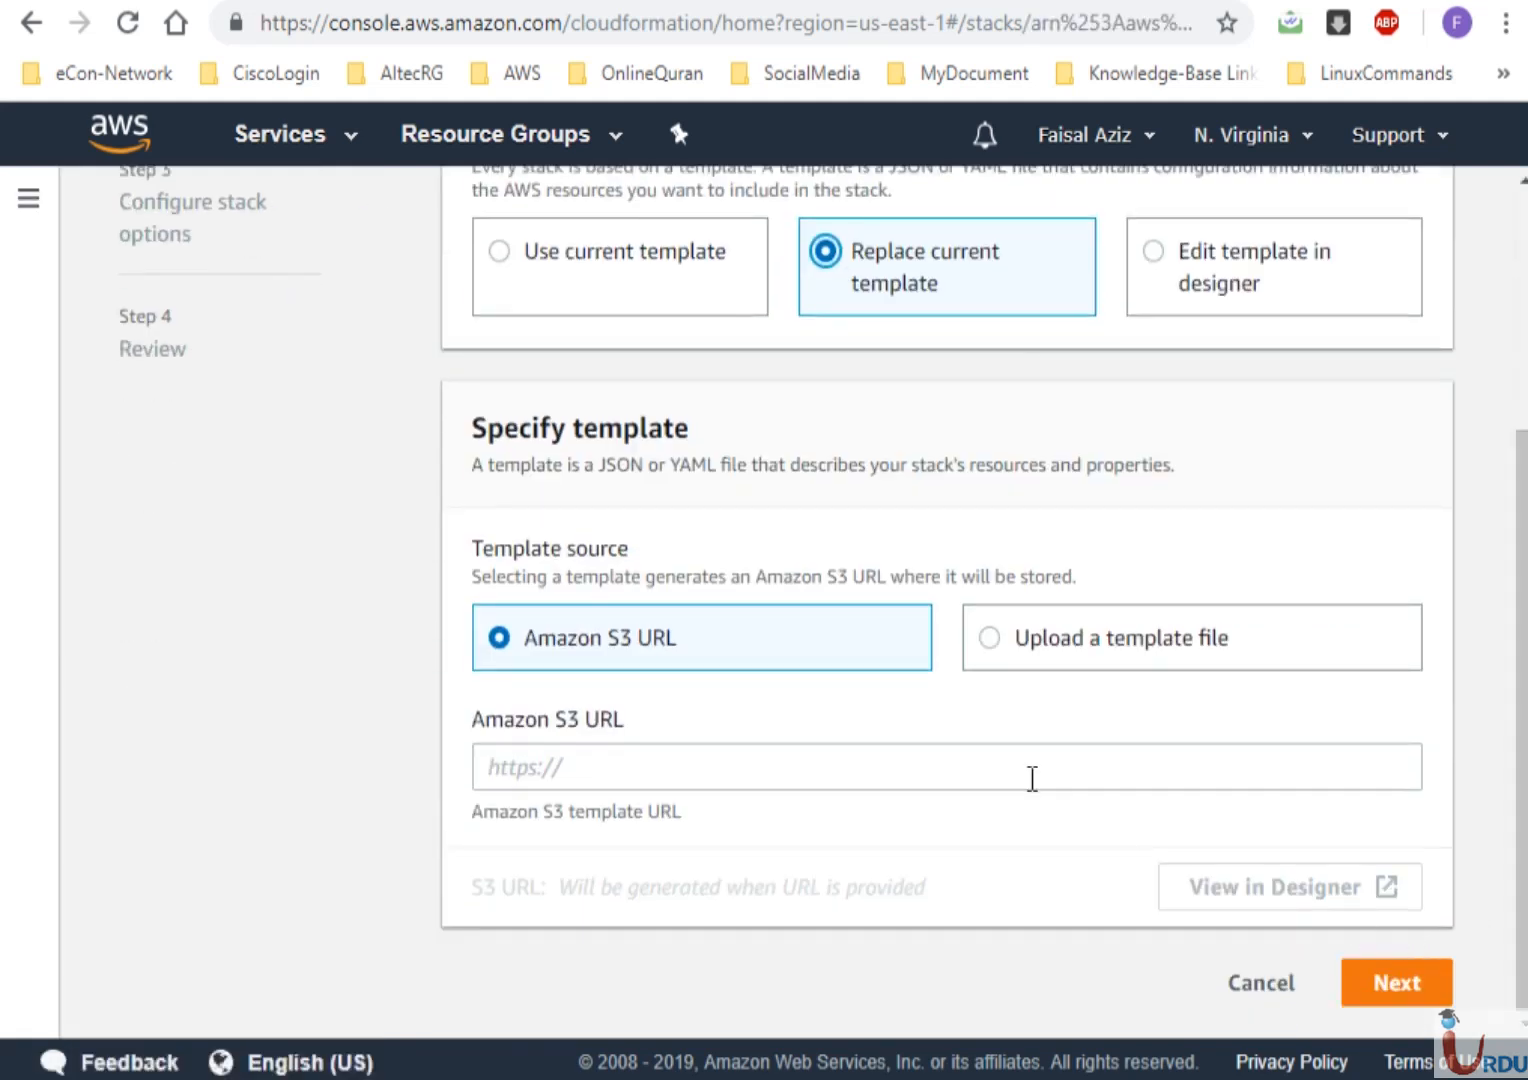
left_click(1011, 636)
left_click(600, 767)
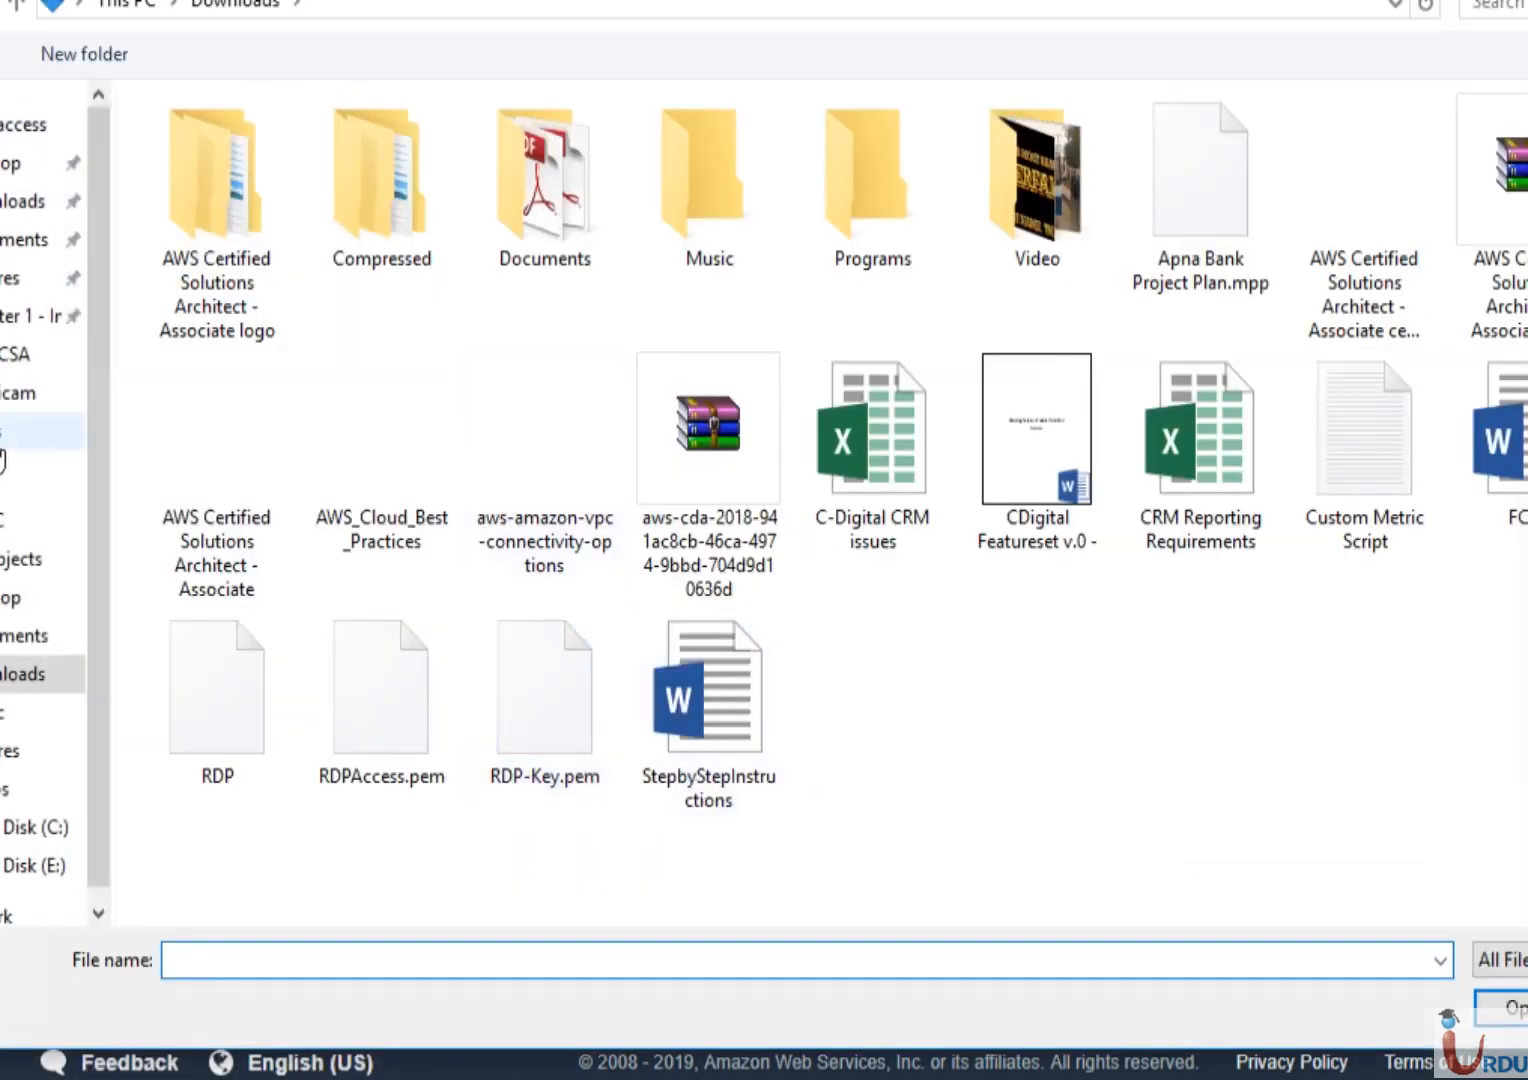
left_click(40, 431)
left_click(605, 16)
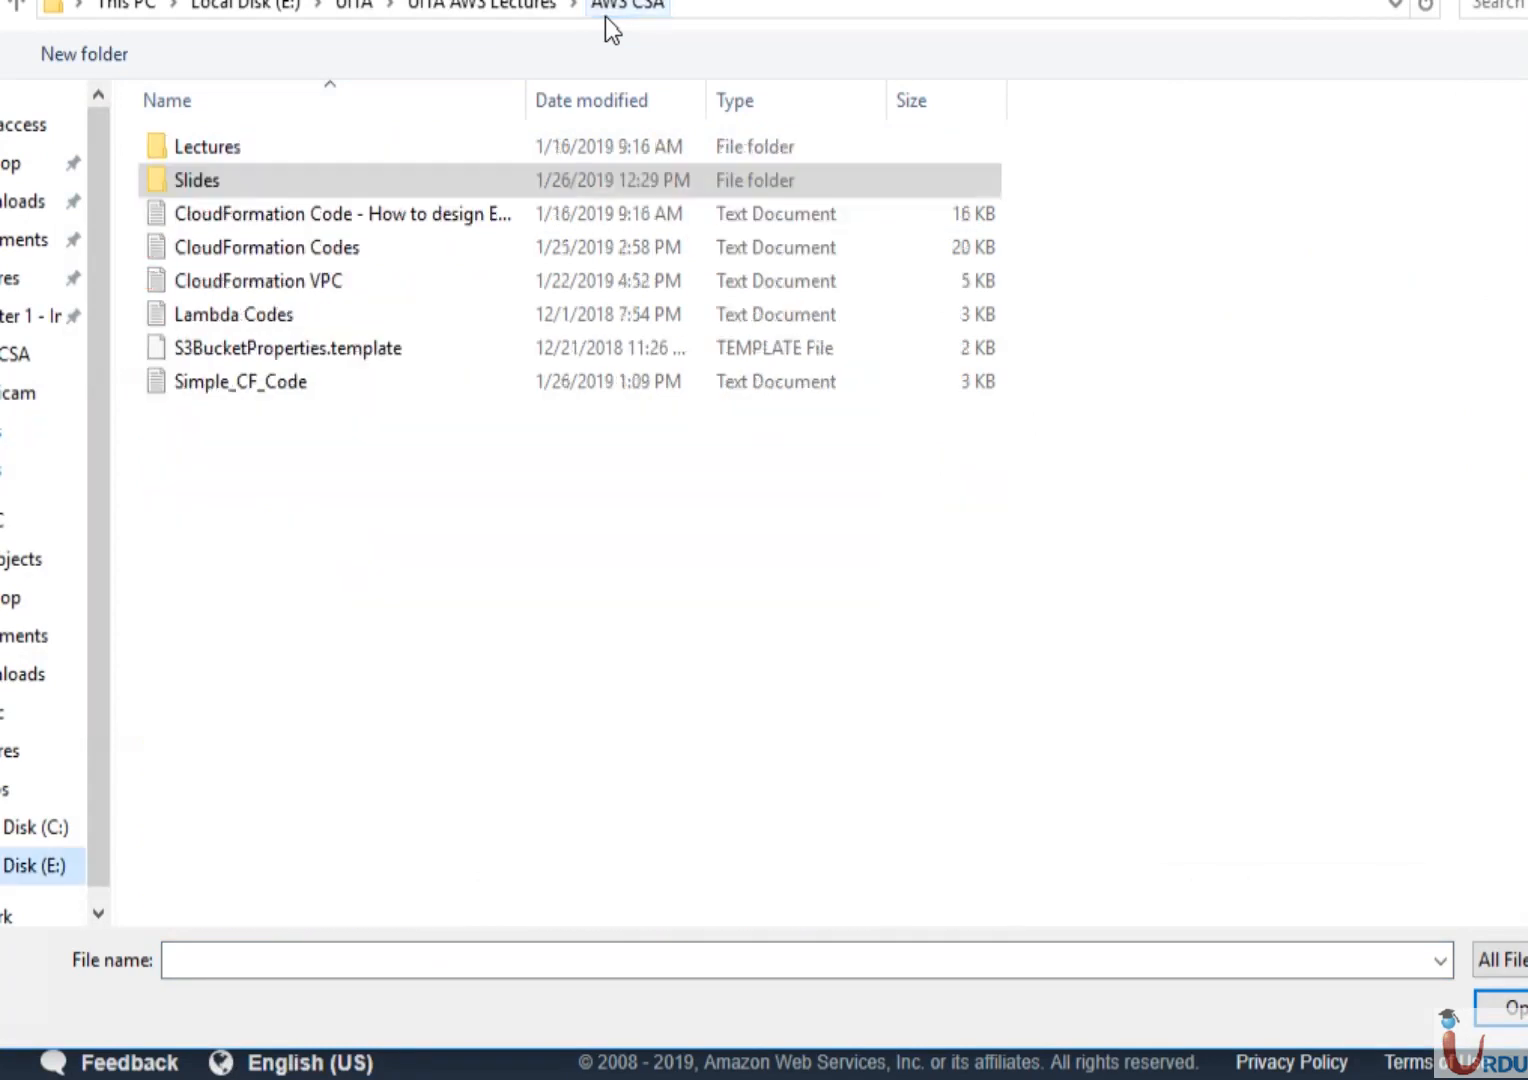
left_click(258, 404)
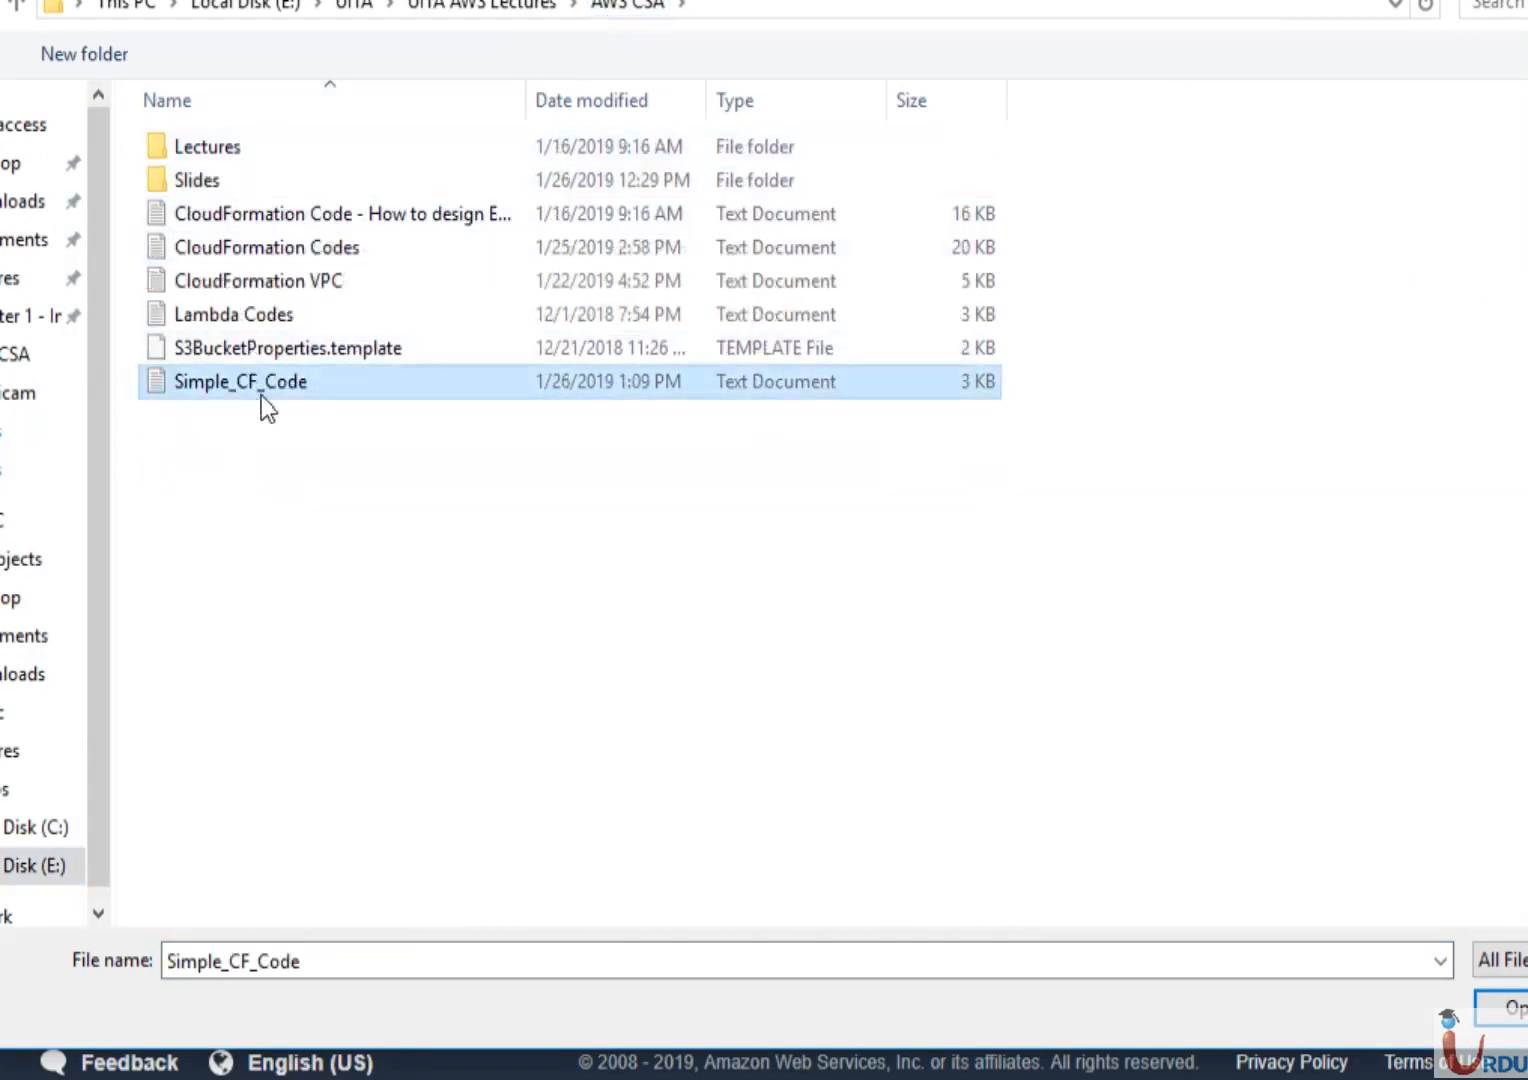
left_click(1500, 1008)
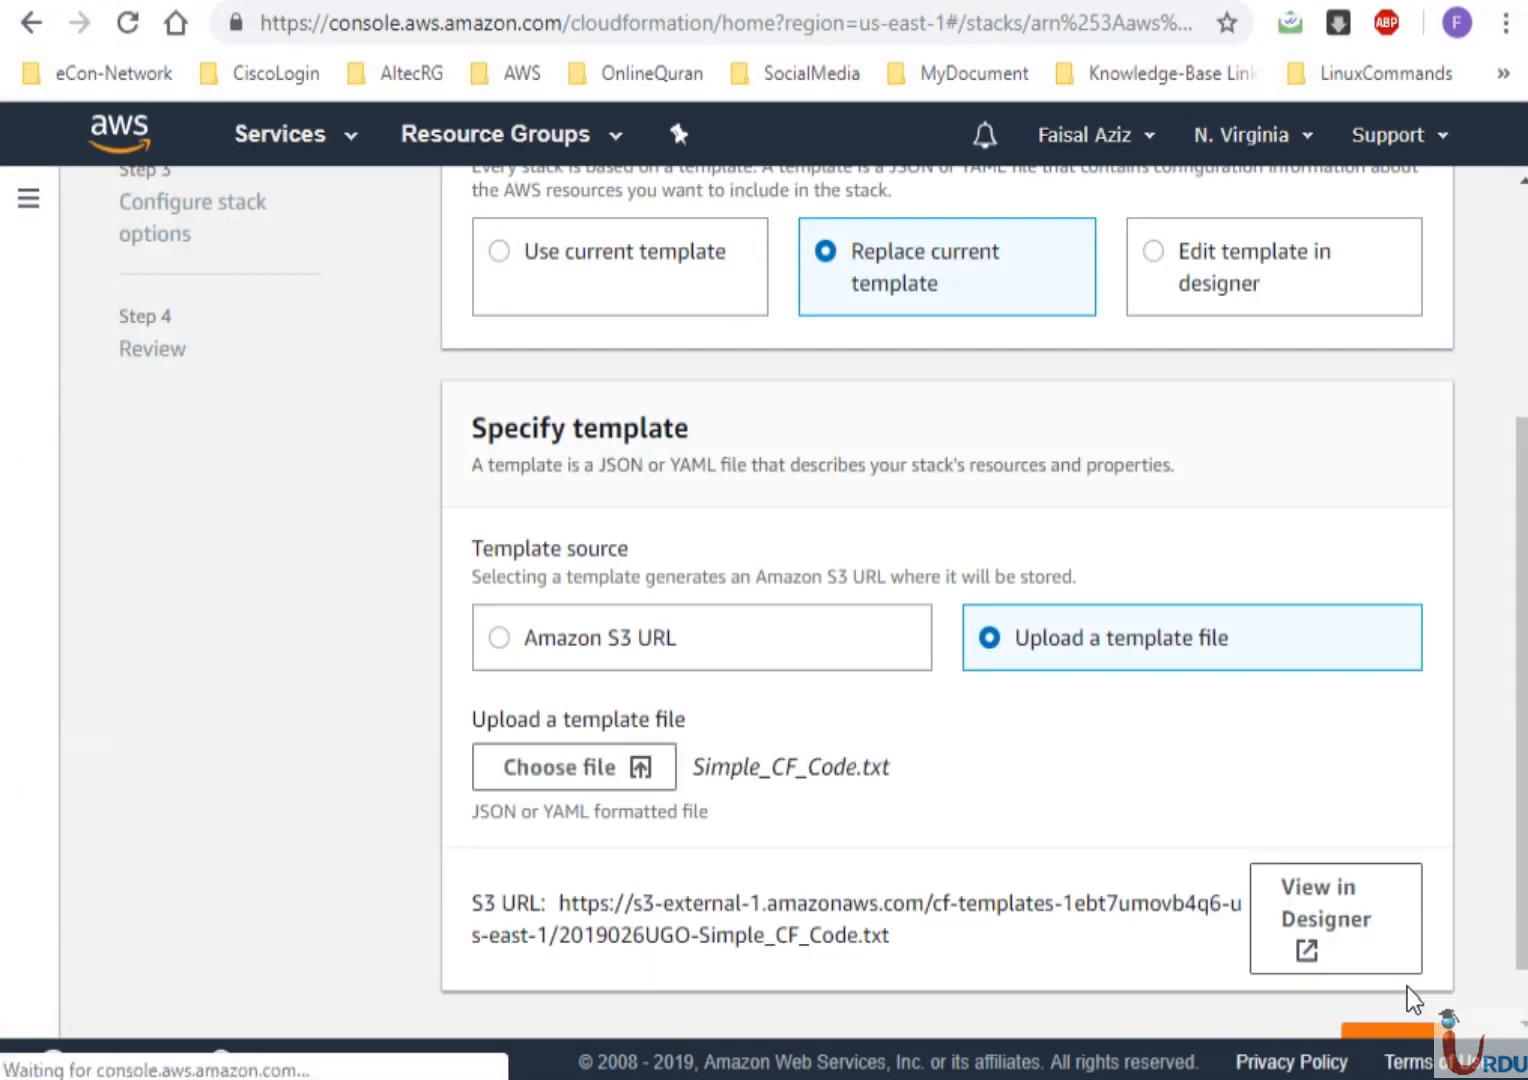
left_click(1407, 1029)
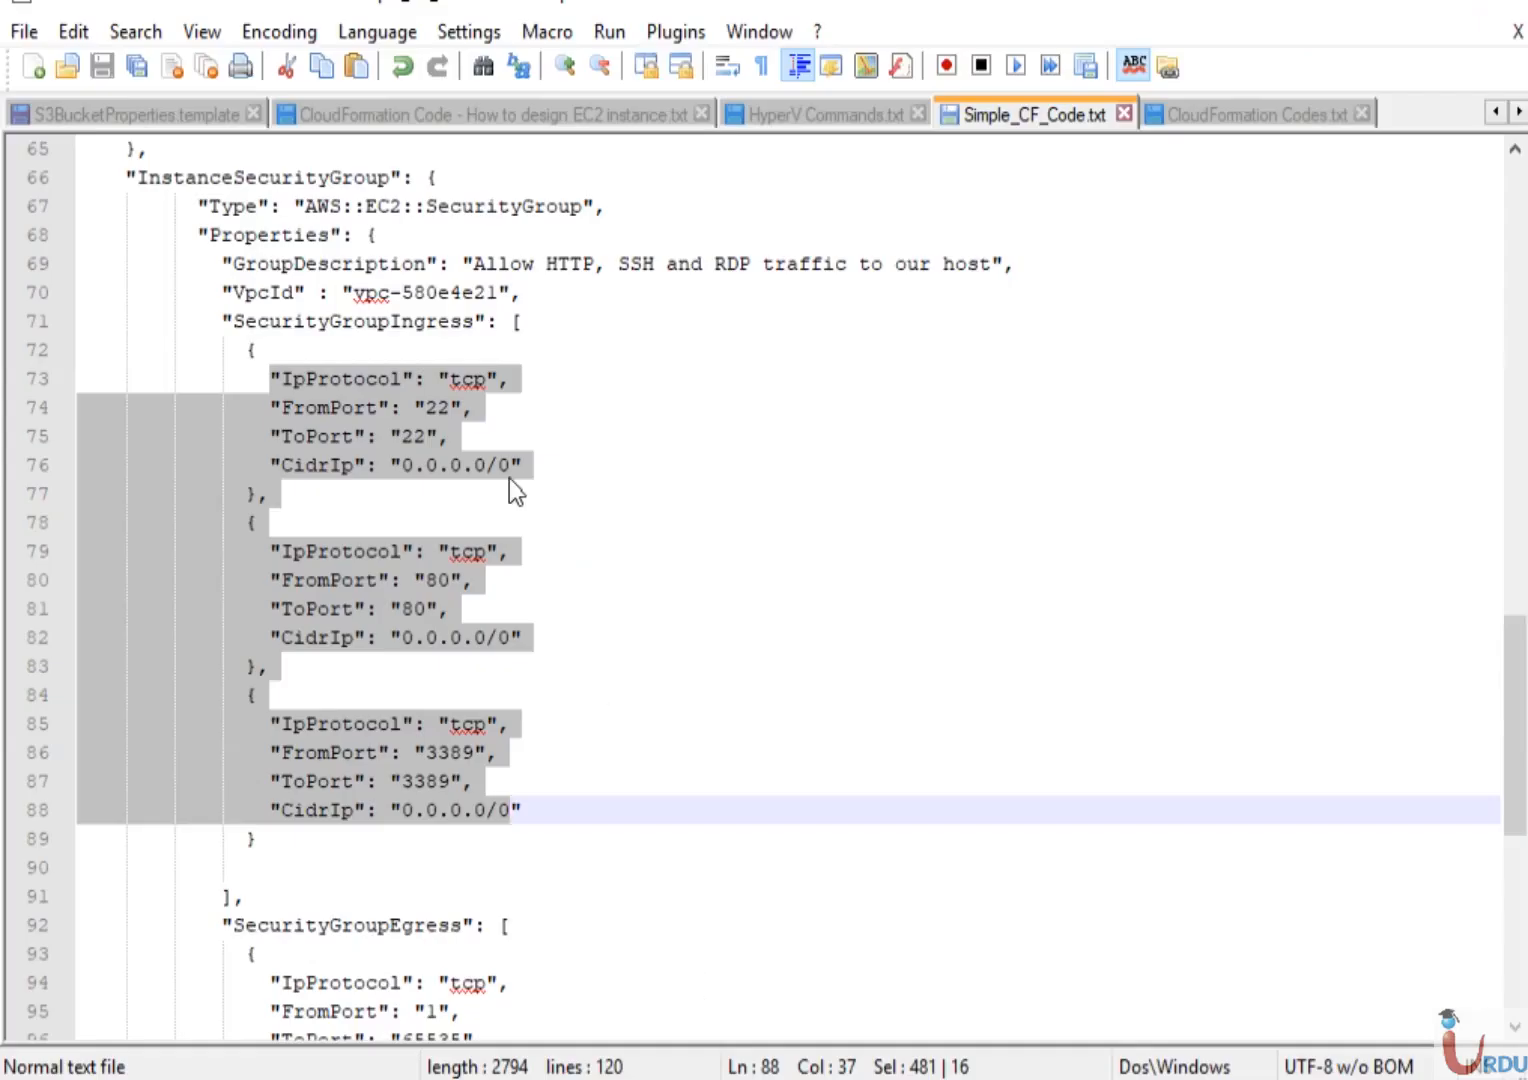
Switch to Simple_CF_Code.txt in the text editor and set FromPort and ToPort of the second SecurityGroupIngress rule to 443
left_click(509, 478)
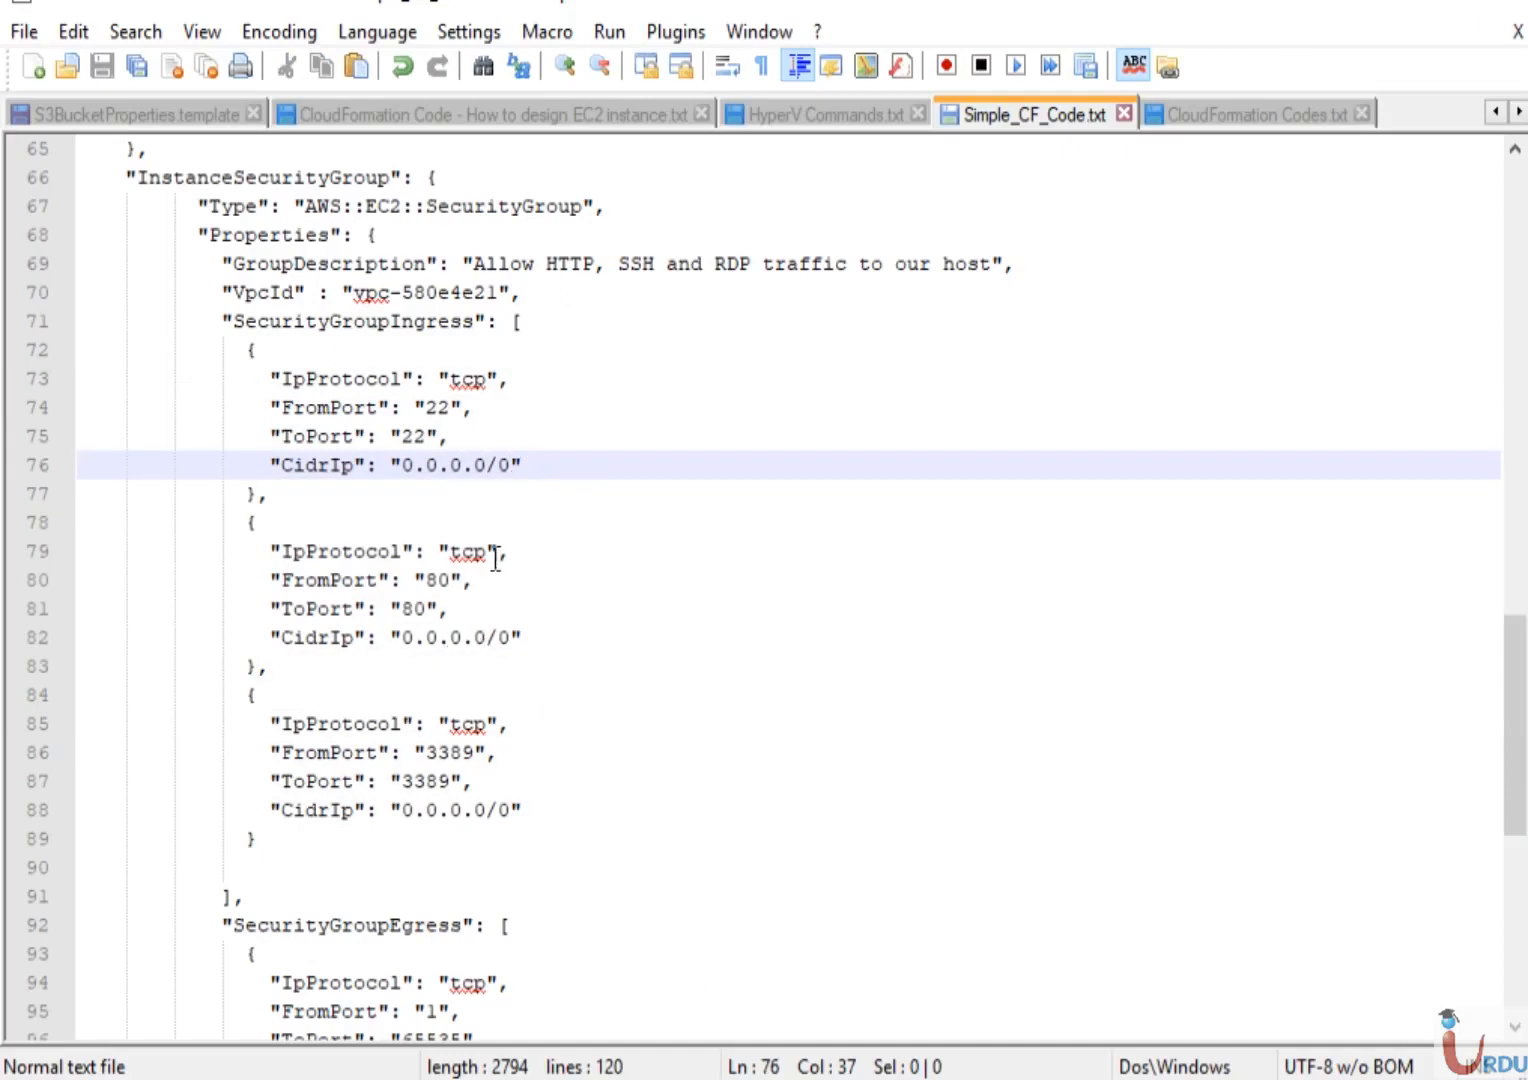
left_click(453, 582)
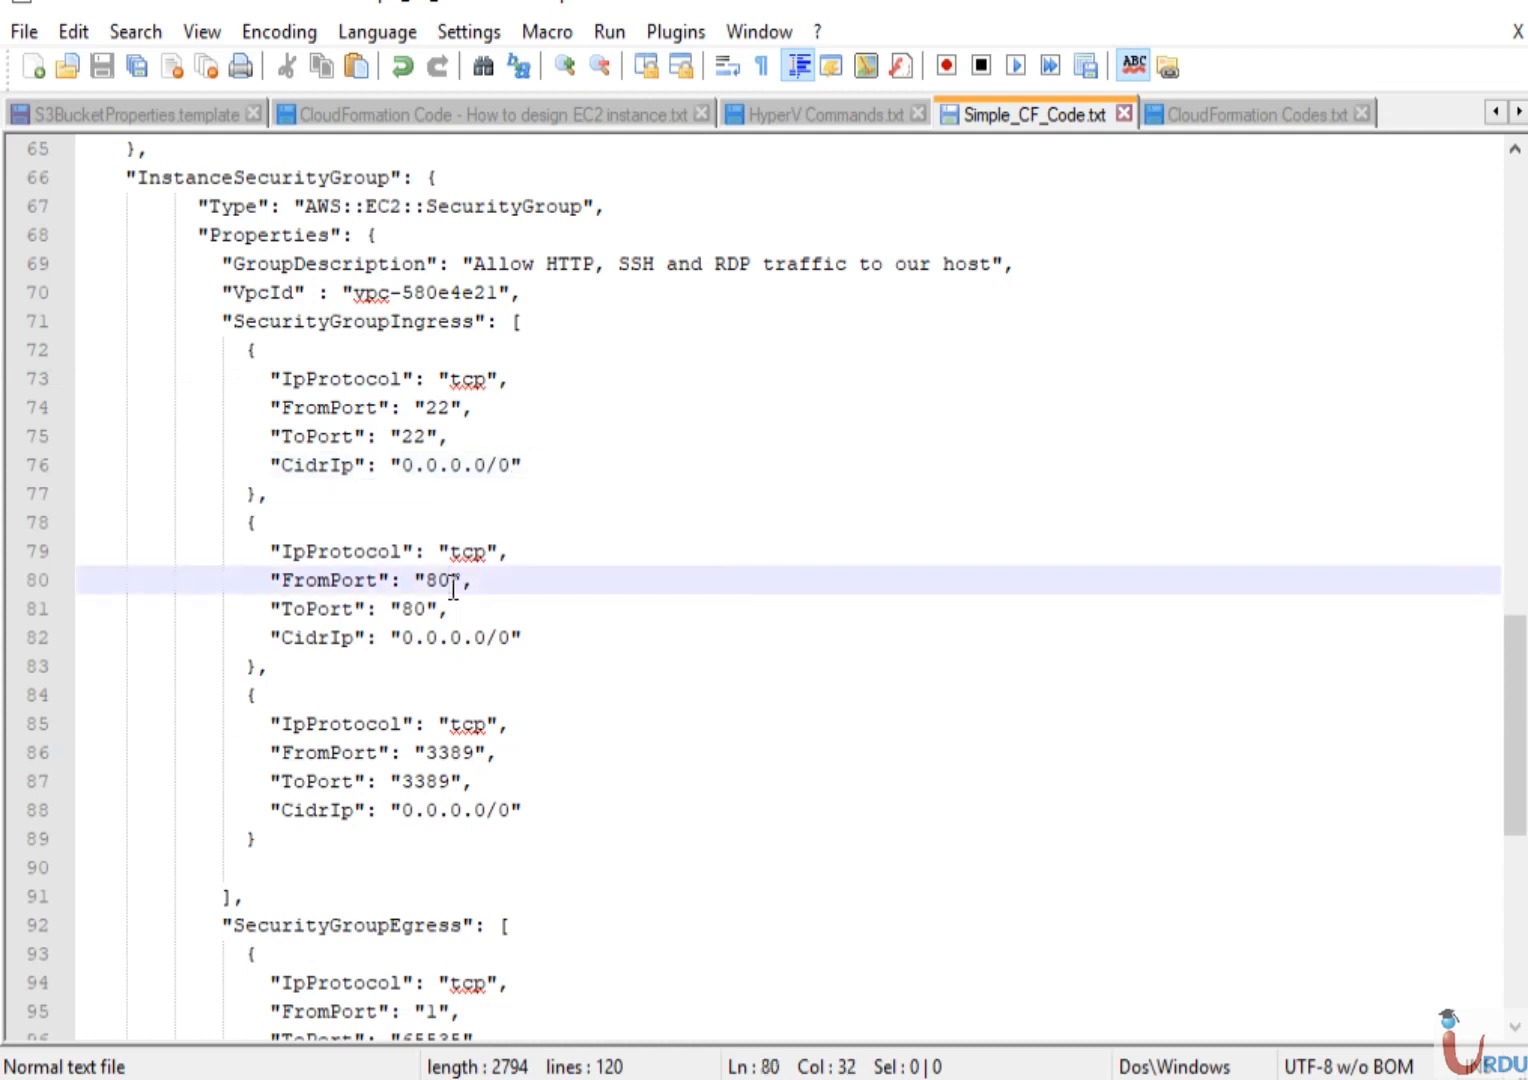
key("BackSpace")
key("BackSpace")
type("443")
left_click(427, 609)
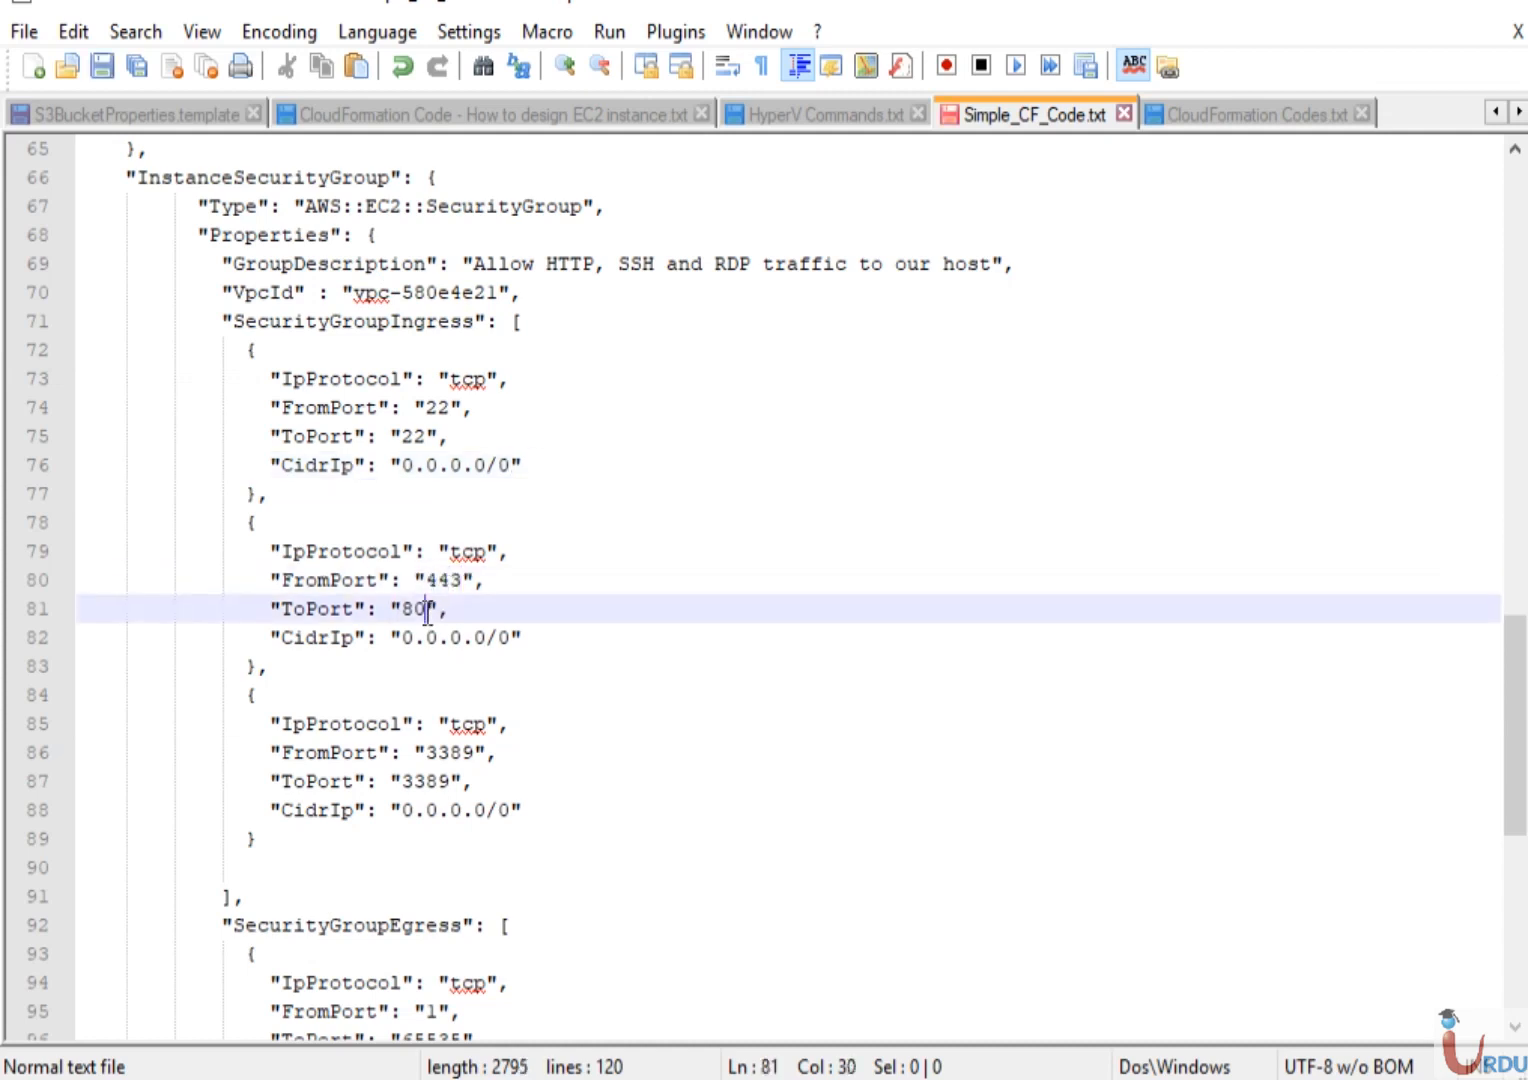
key("BackSpace")
key("BackSpace")
type("44")
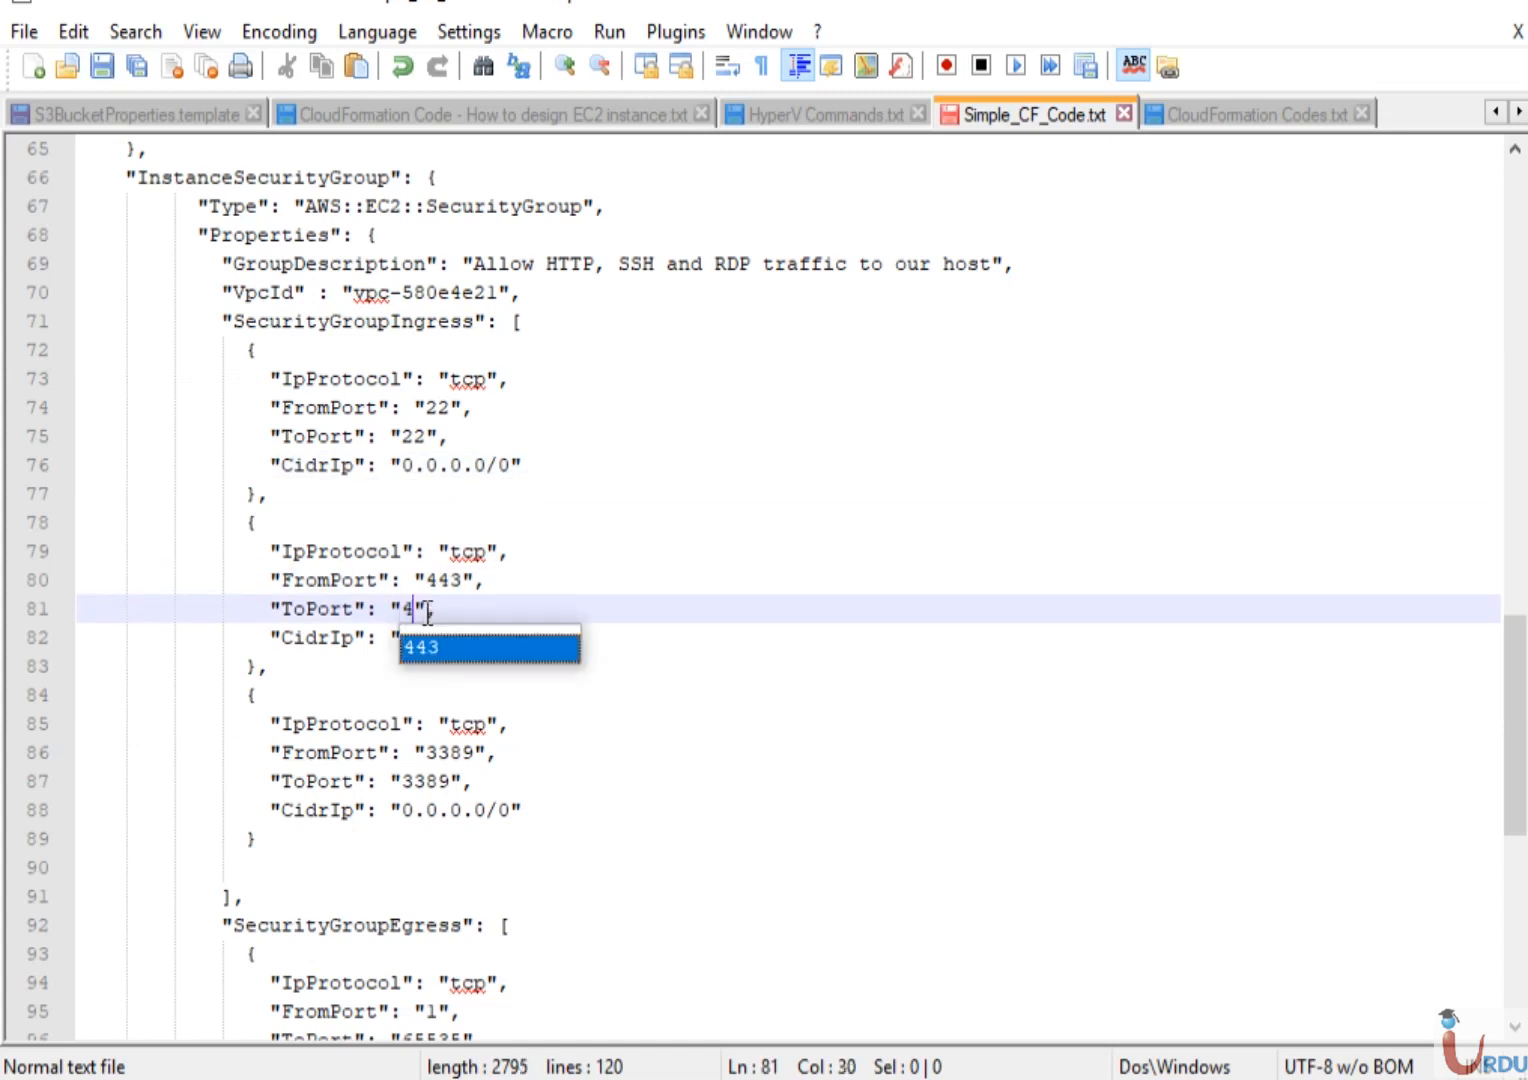
type("3")
Change HTTP to HTTPs in the security group's GroupDescription and save the template file
left_click(591, 264)
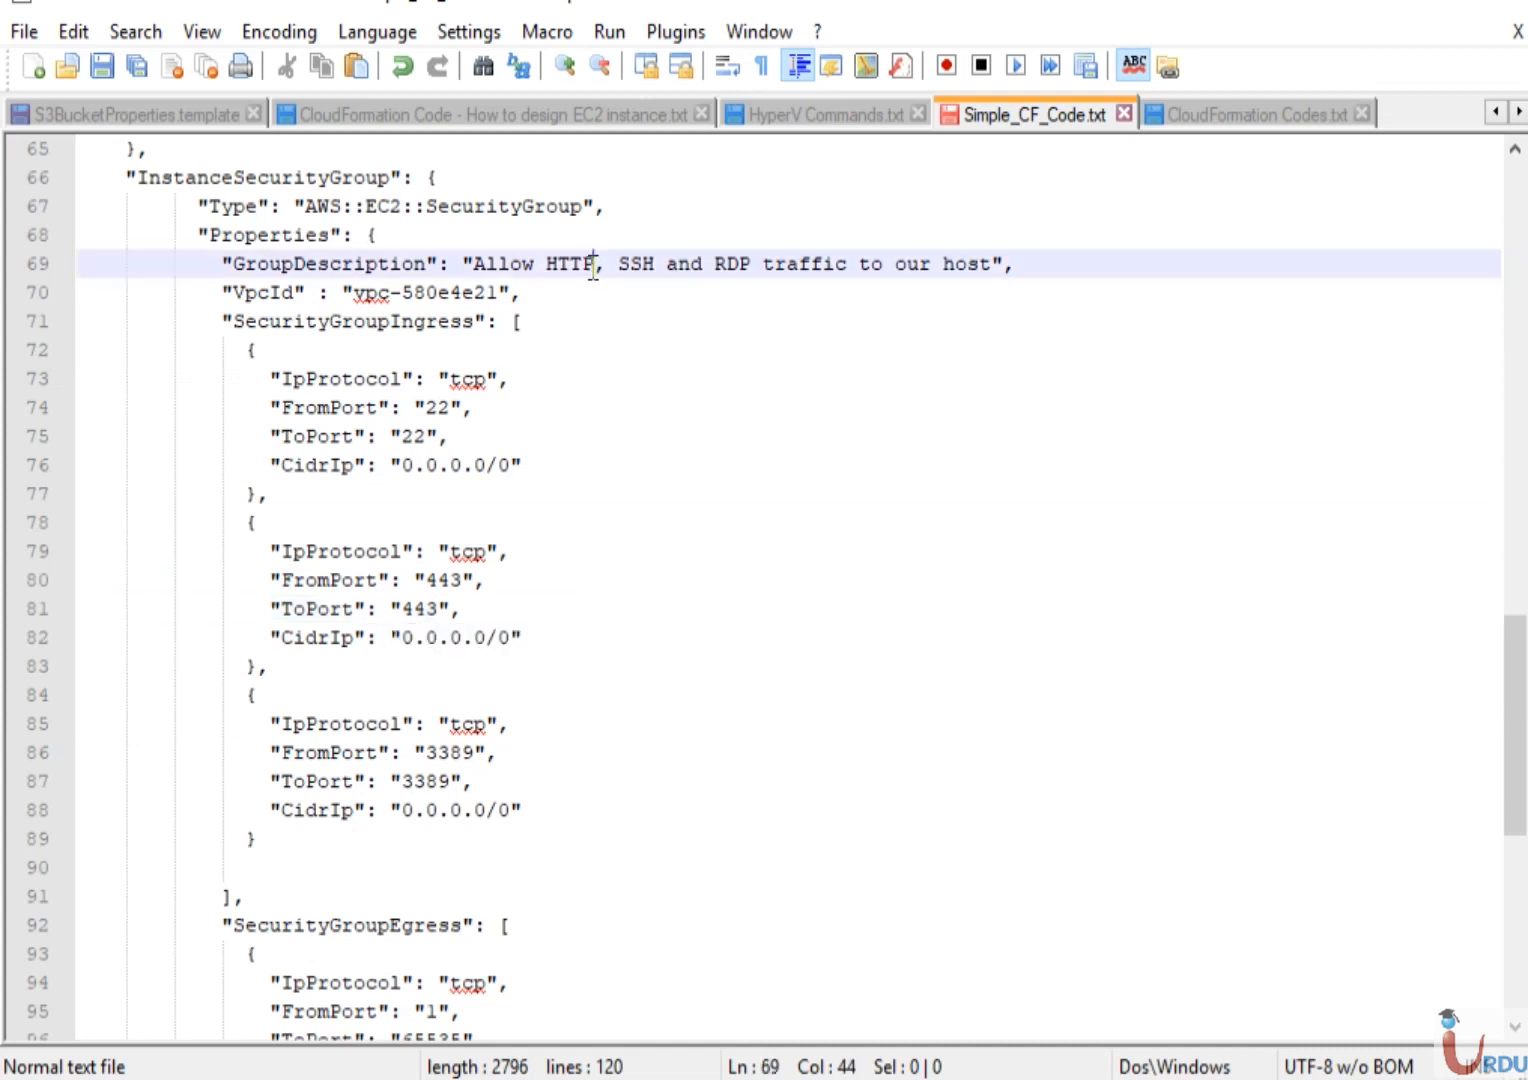
type("s")
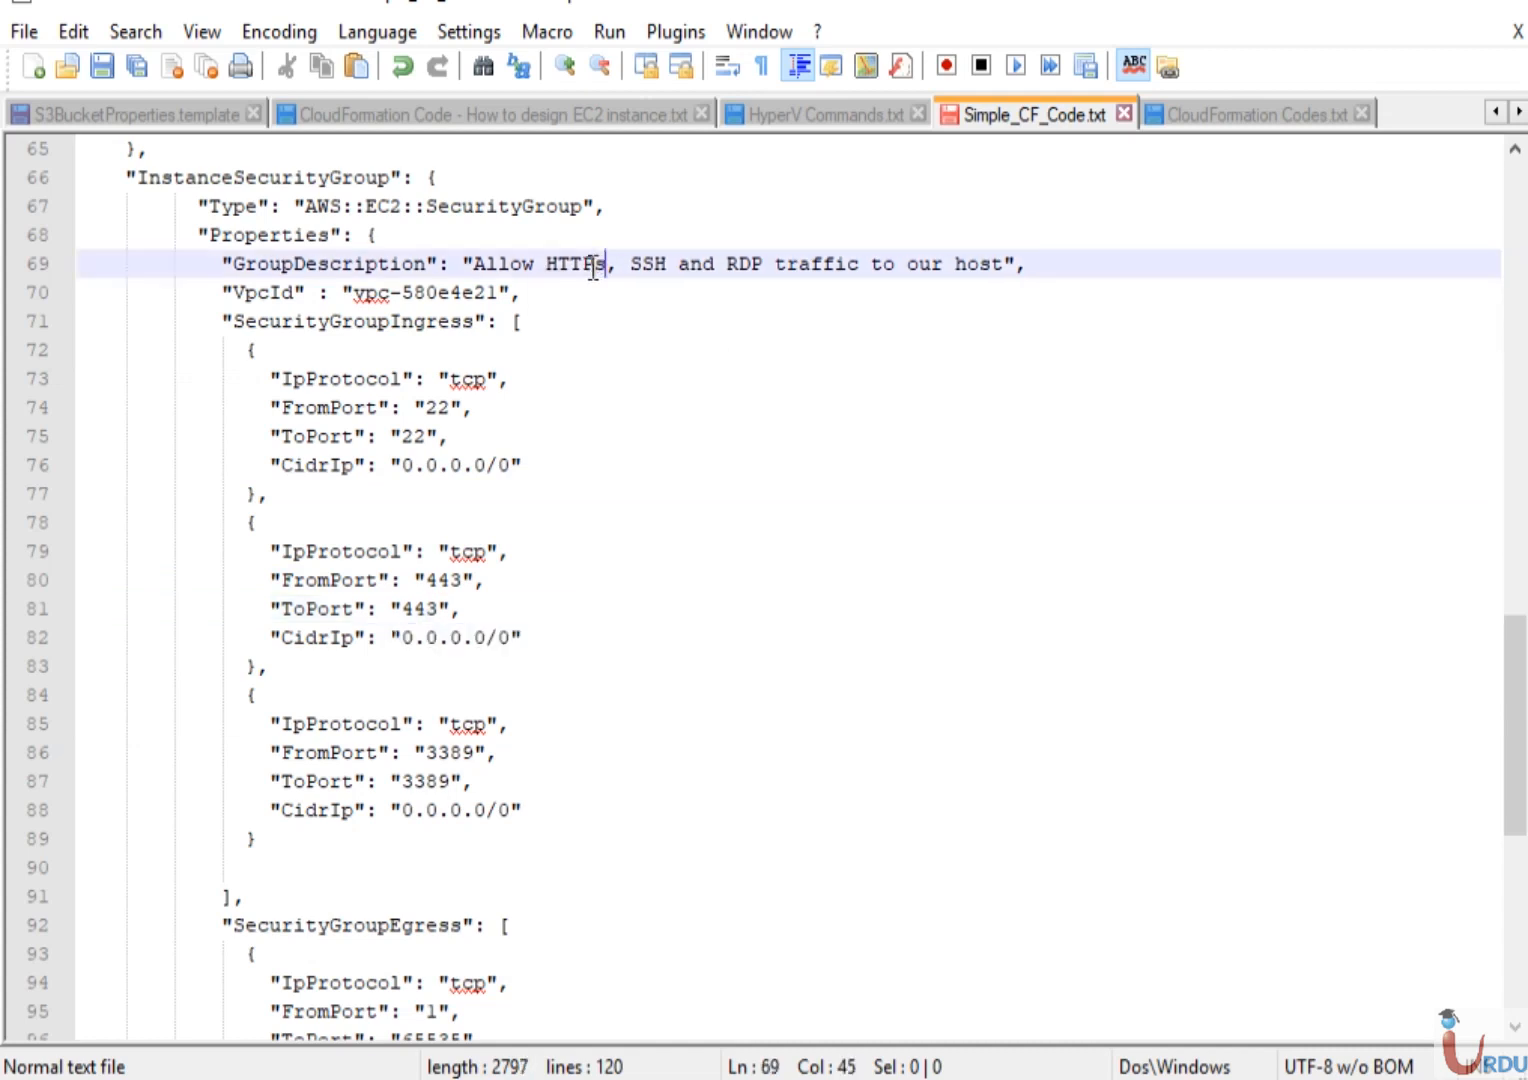
left_click(530, 657)
key("ctrl+s")
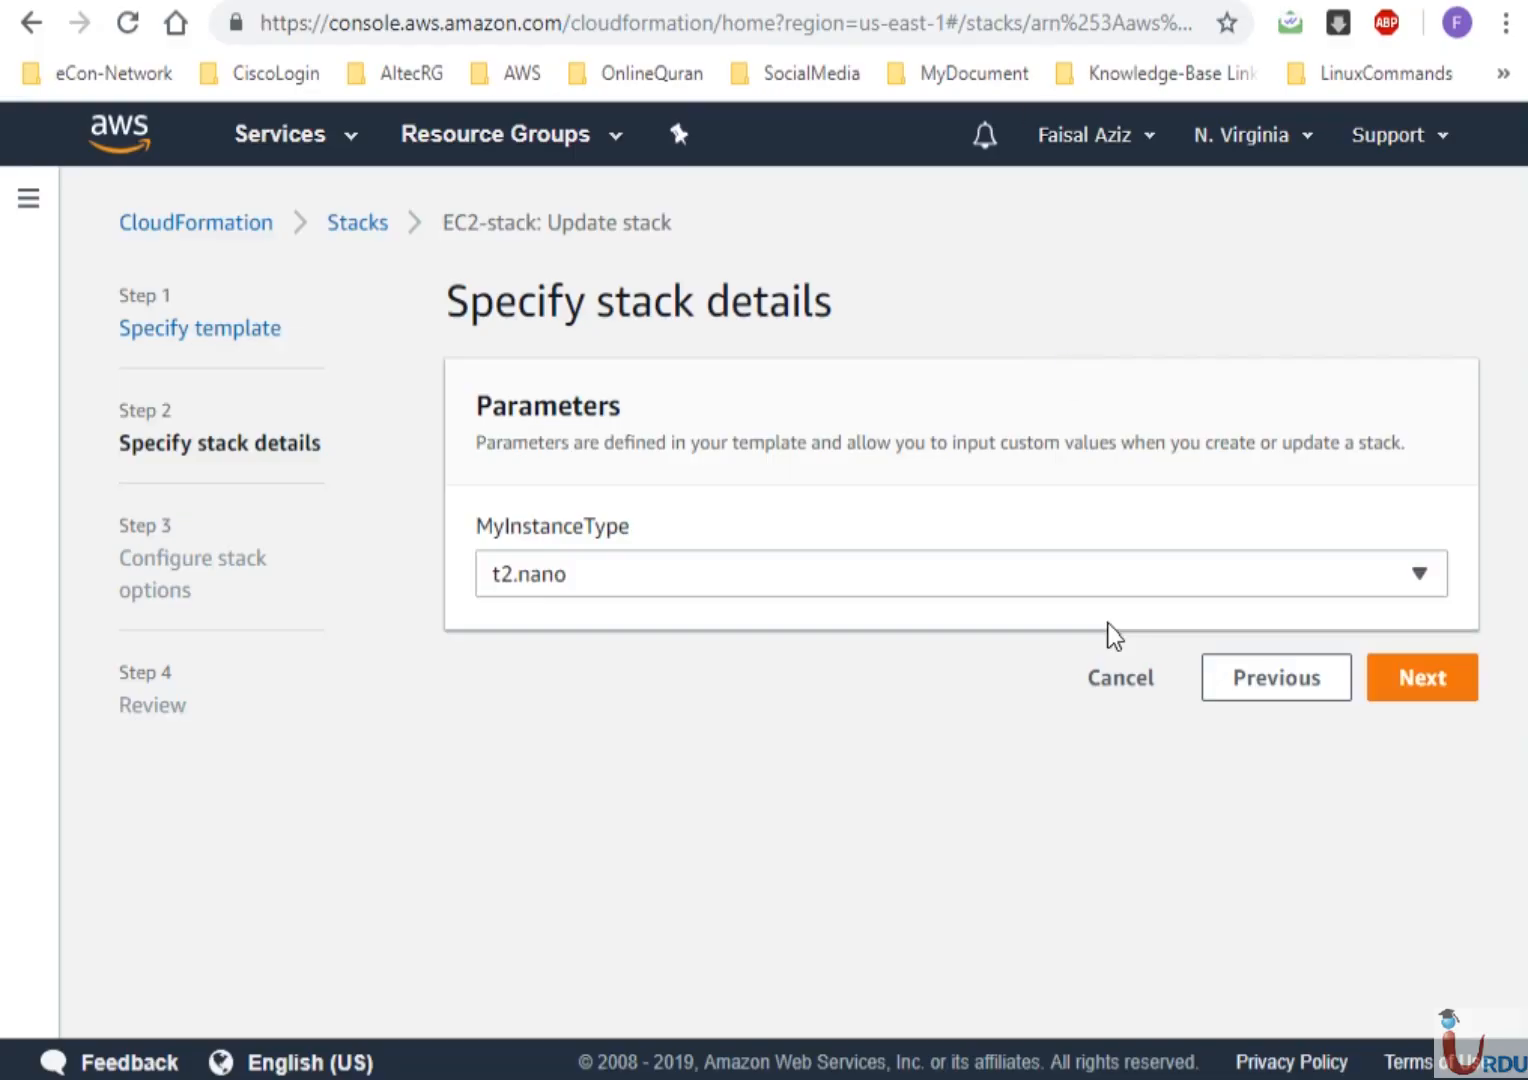
Return to the template page of the EC2-stack update in the browser, upload the edited Simple_CF_Code file again, and continue
left_click(1245, 686)
scroll(1211, 894, "down", 4)
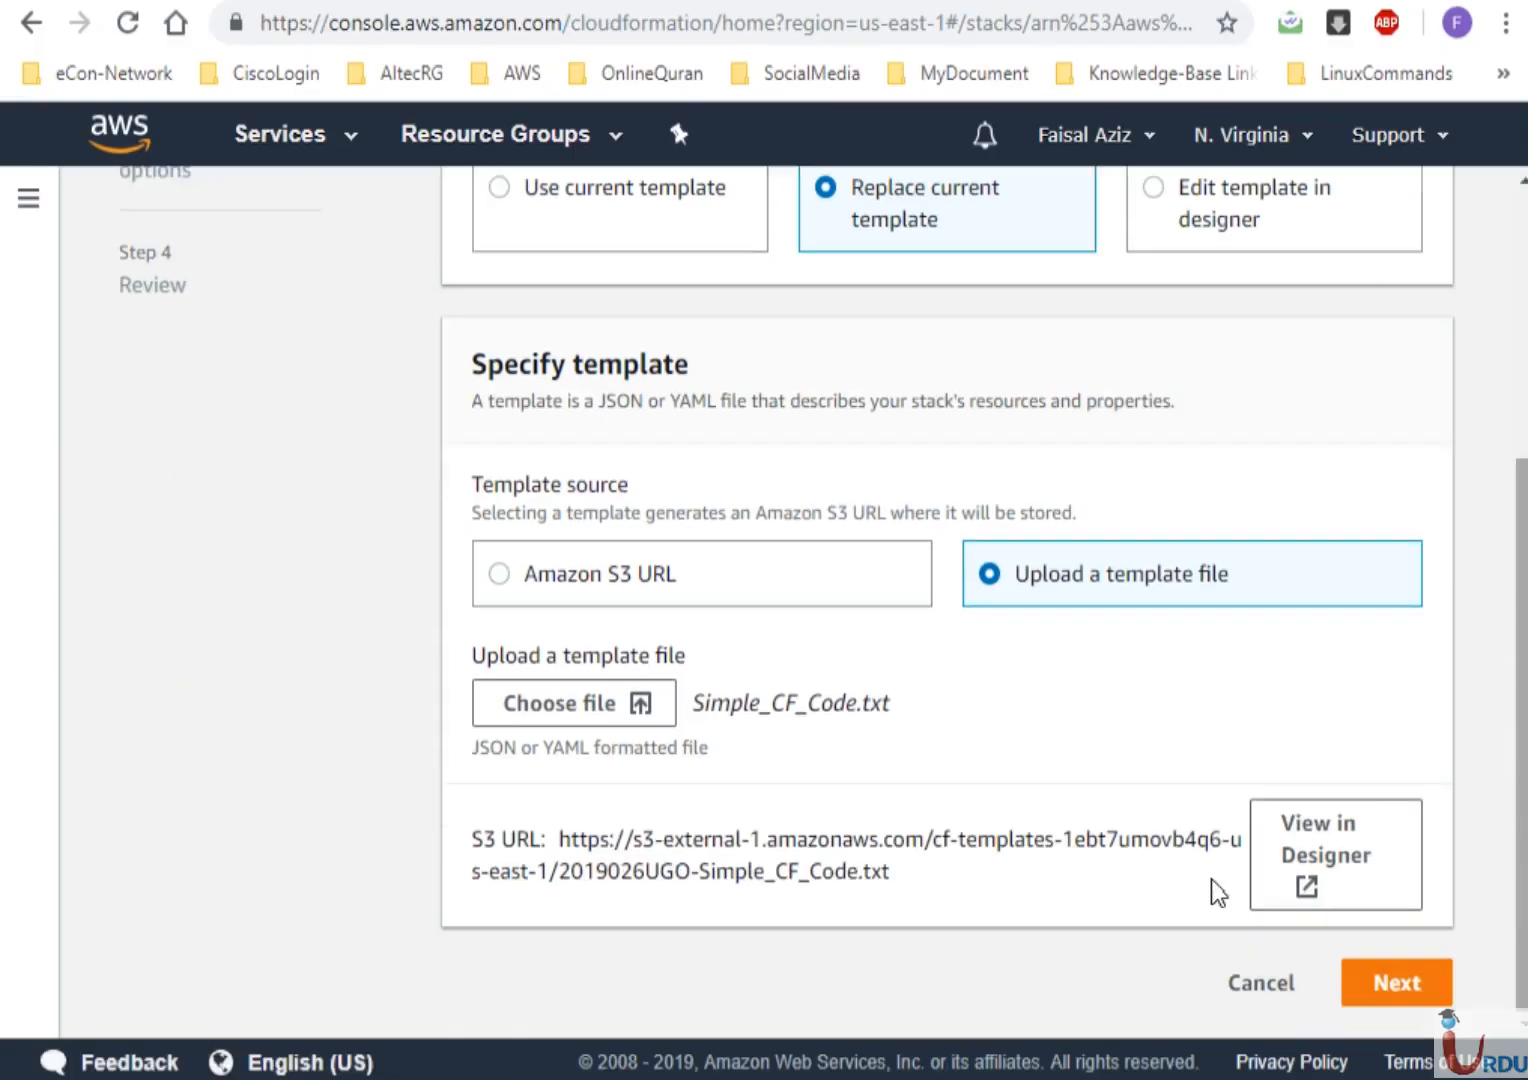
left_click(546, 706)
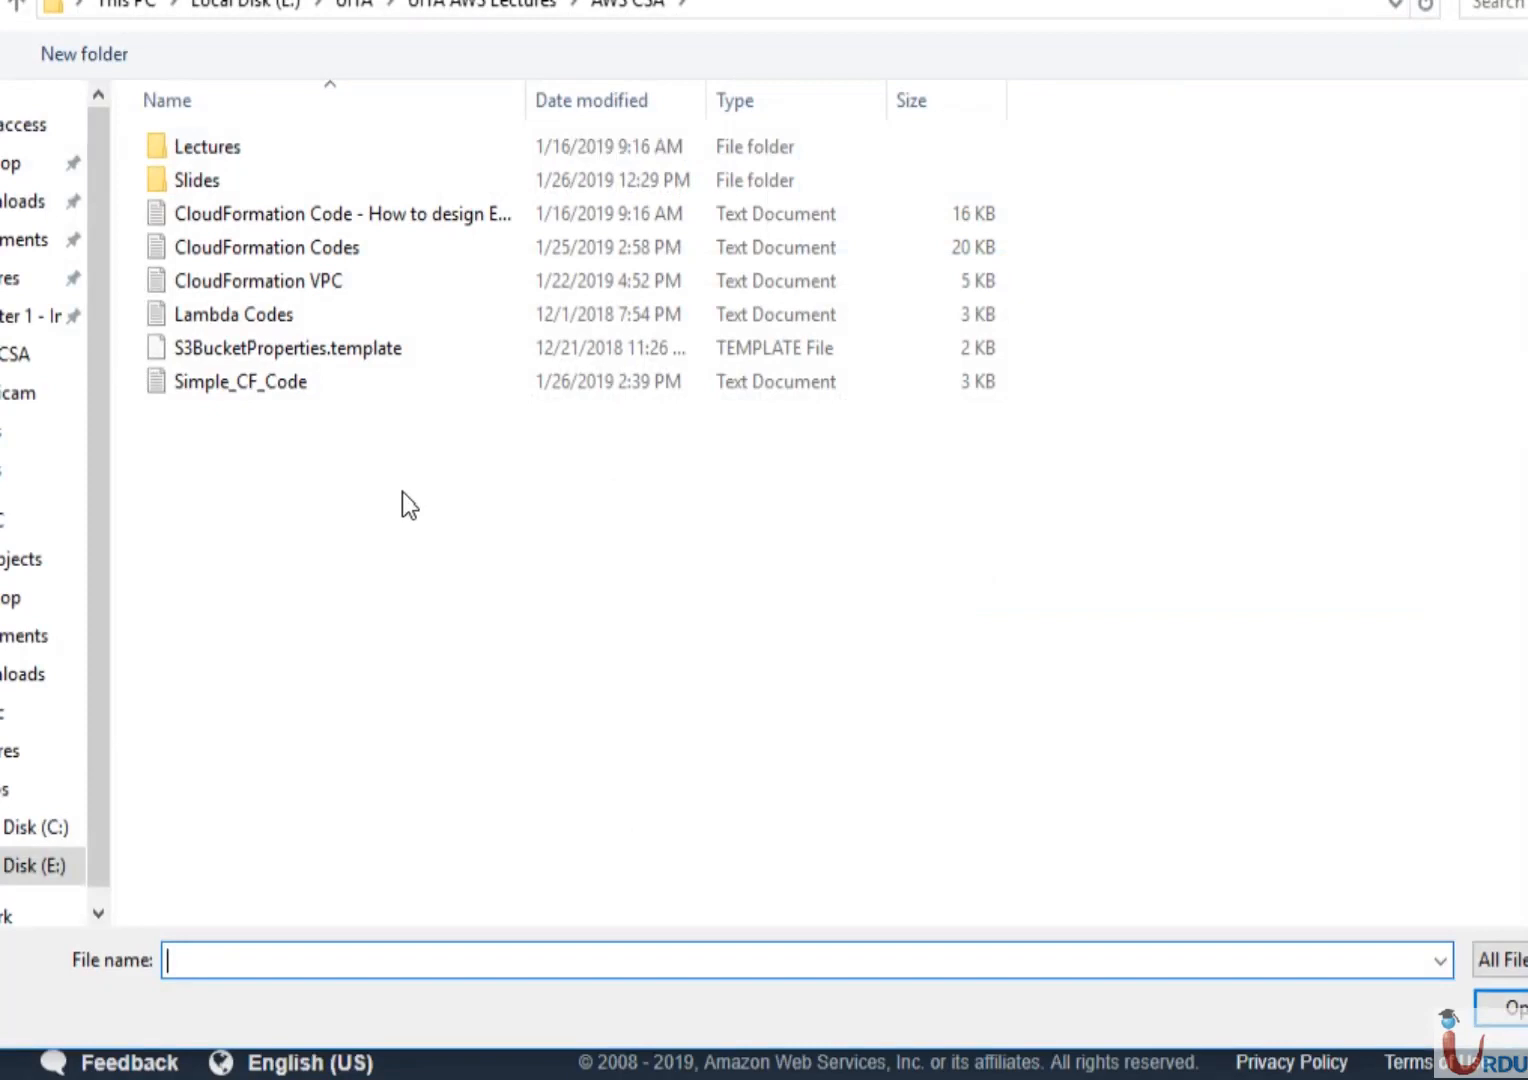
left_click(273, 383)
left_click(1489, 1018)
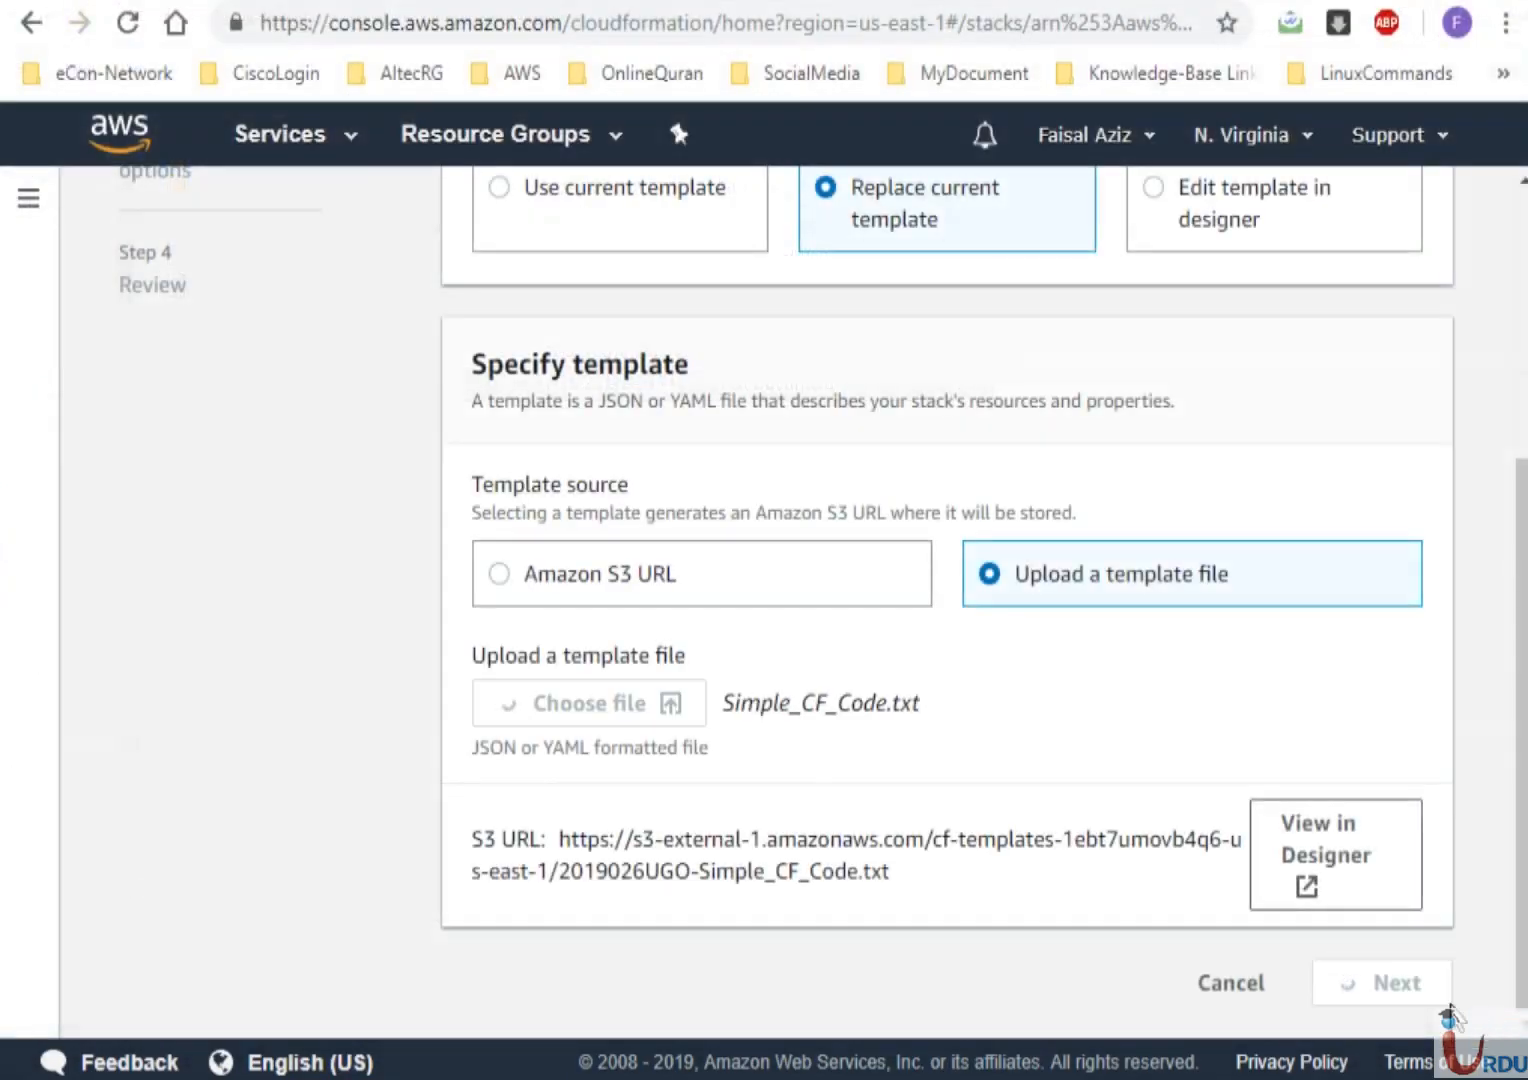
left_click(1401, 987)
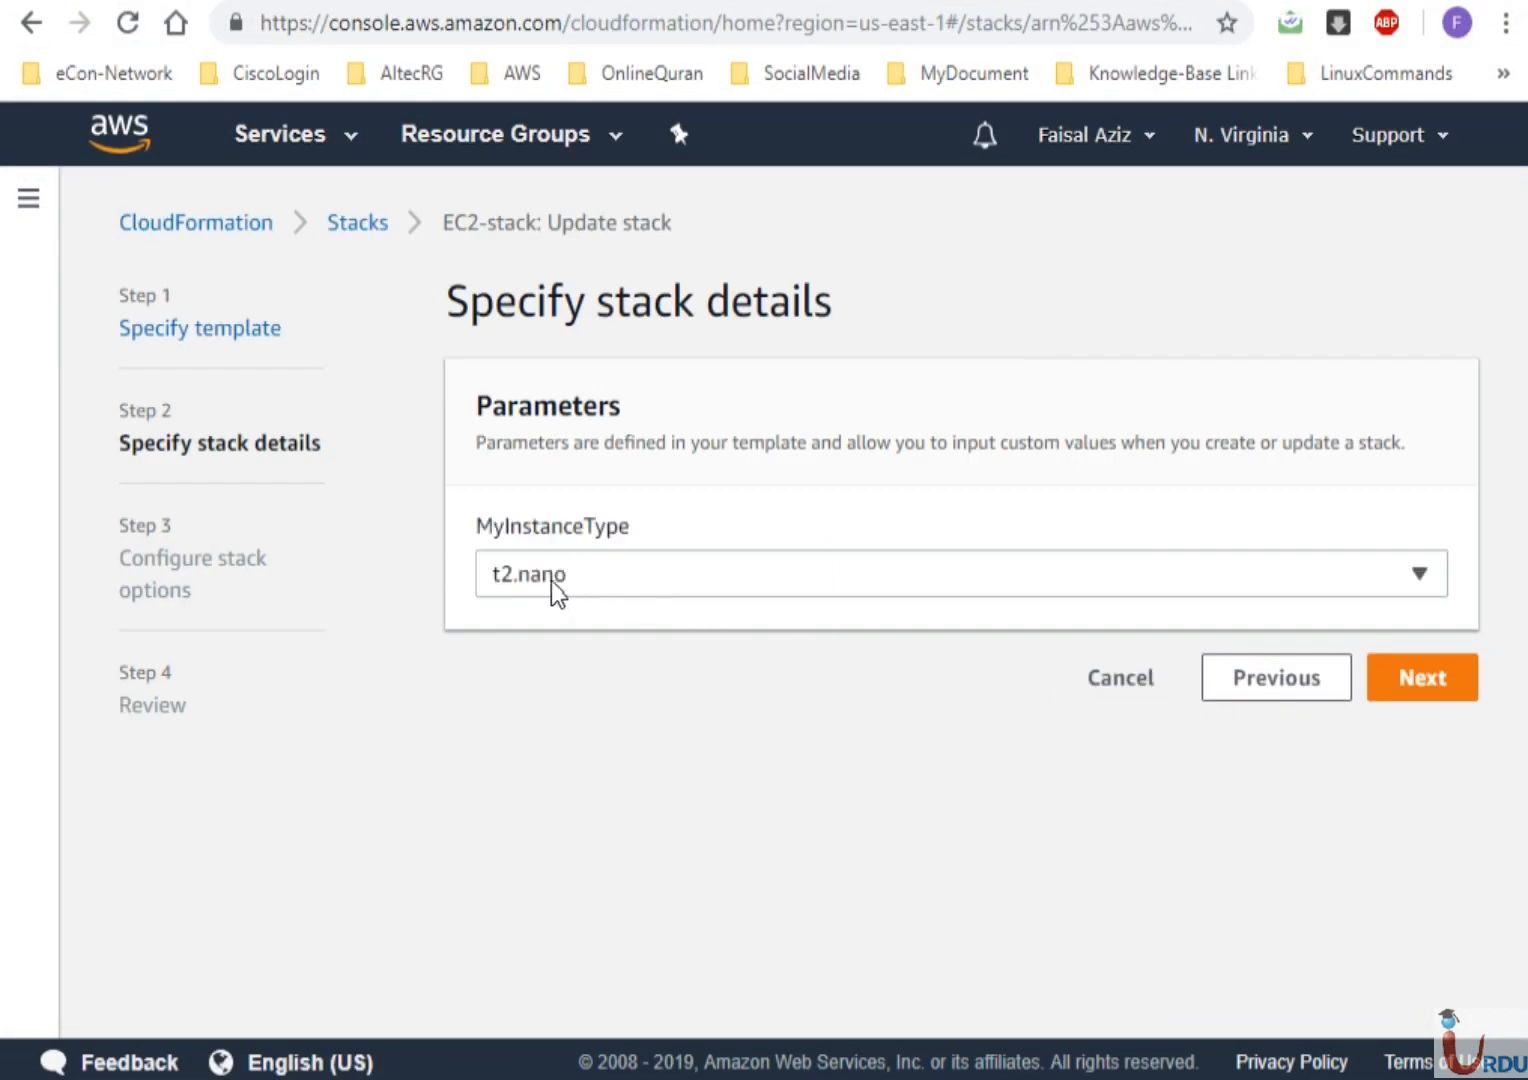
Set the MyInstanceType parameter to m4.large and continue to the stack options
left_click(690, 590)
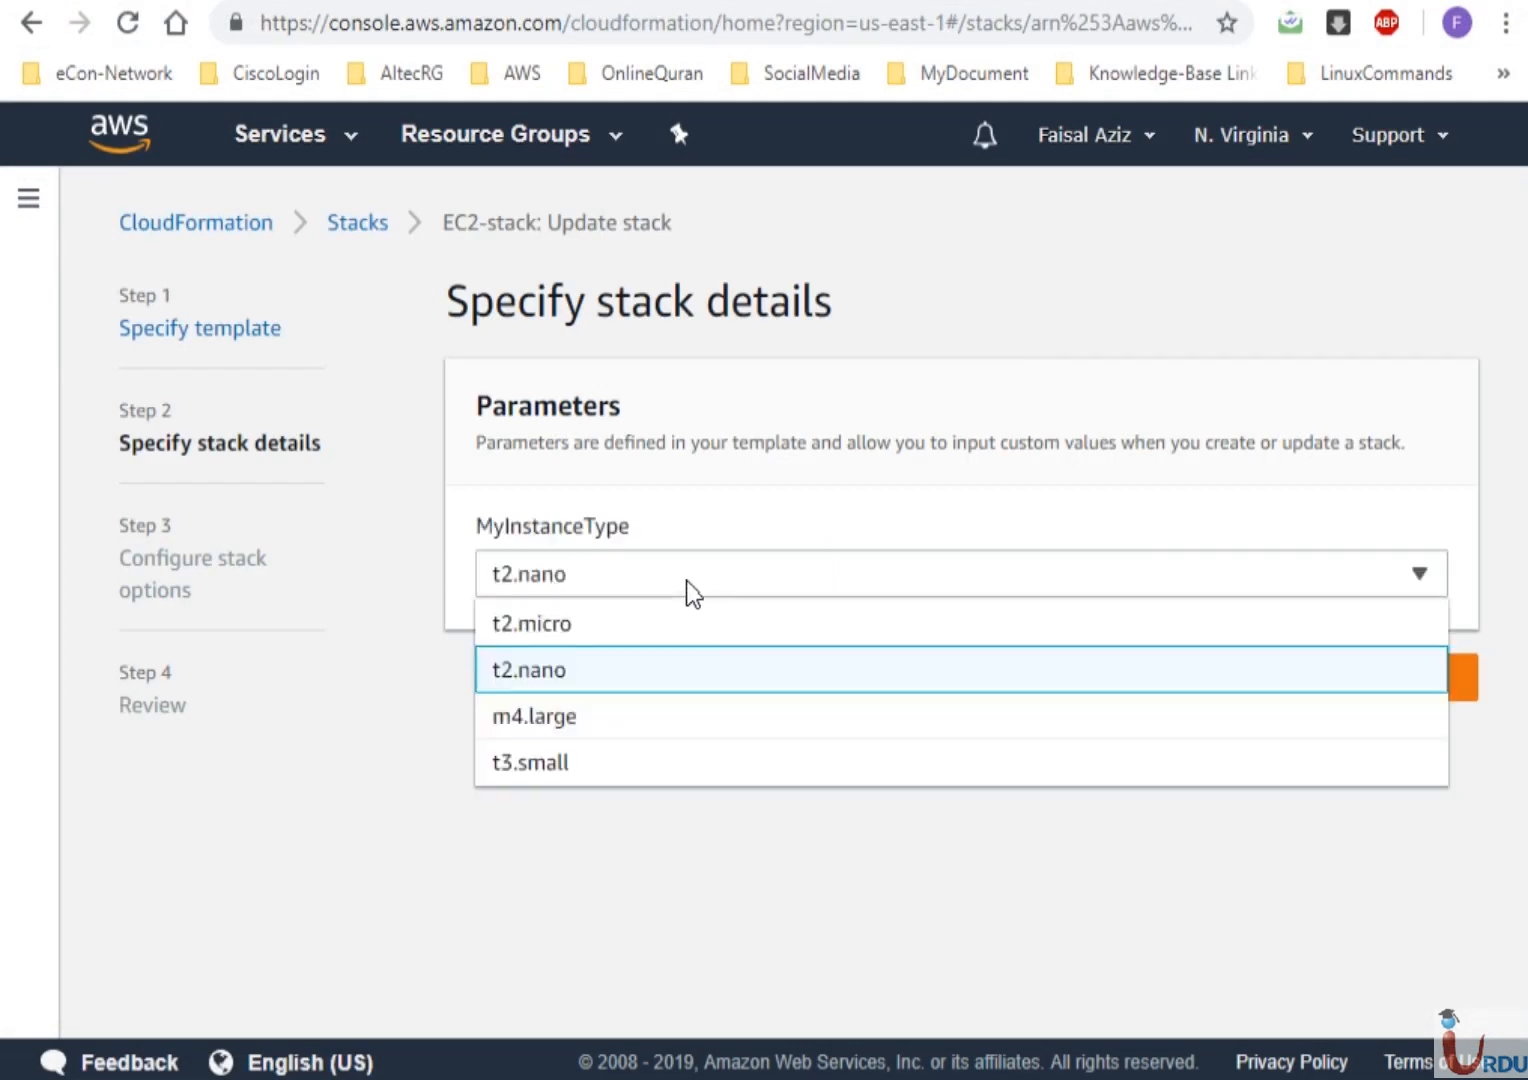
left_click(692, 718)
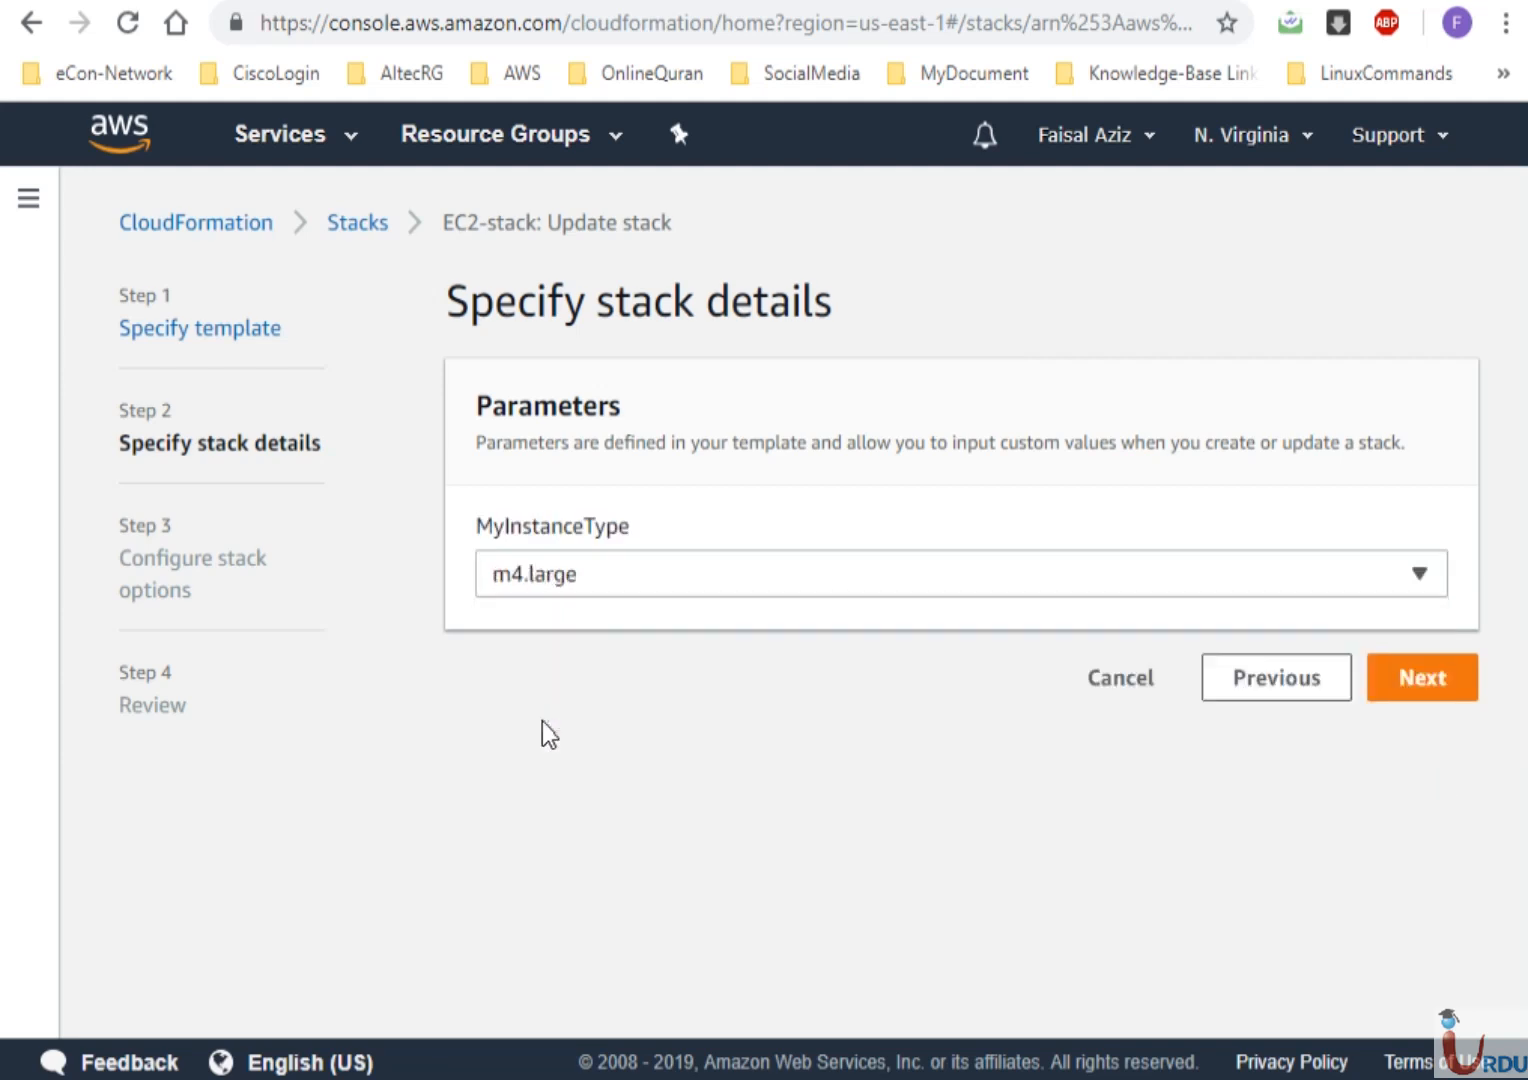
left_click(1377, 666)
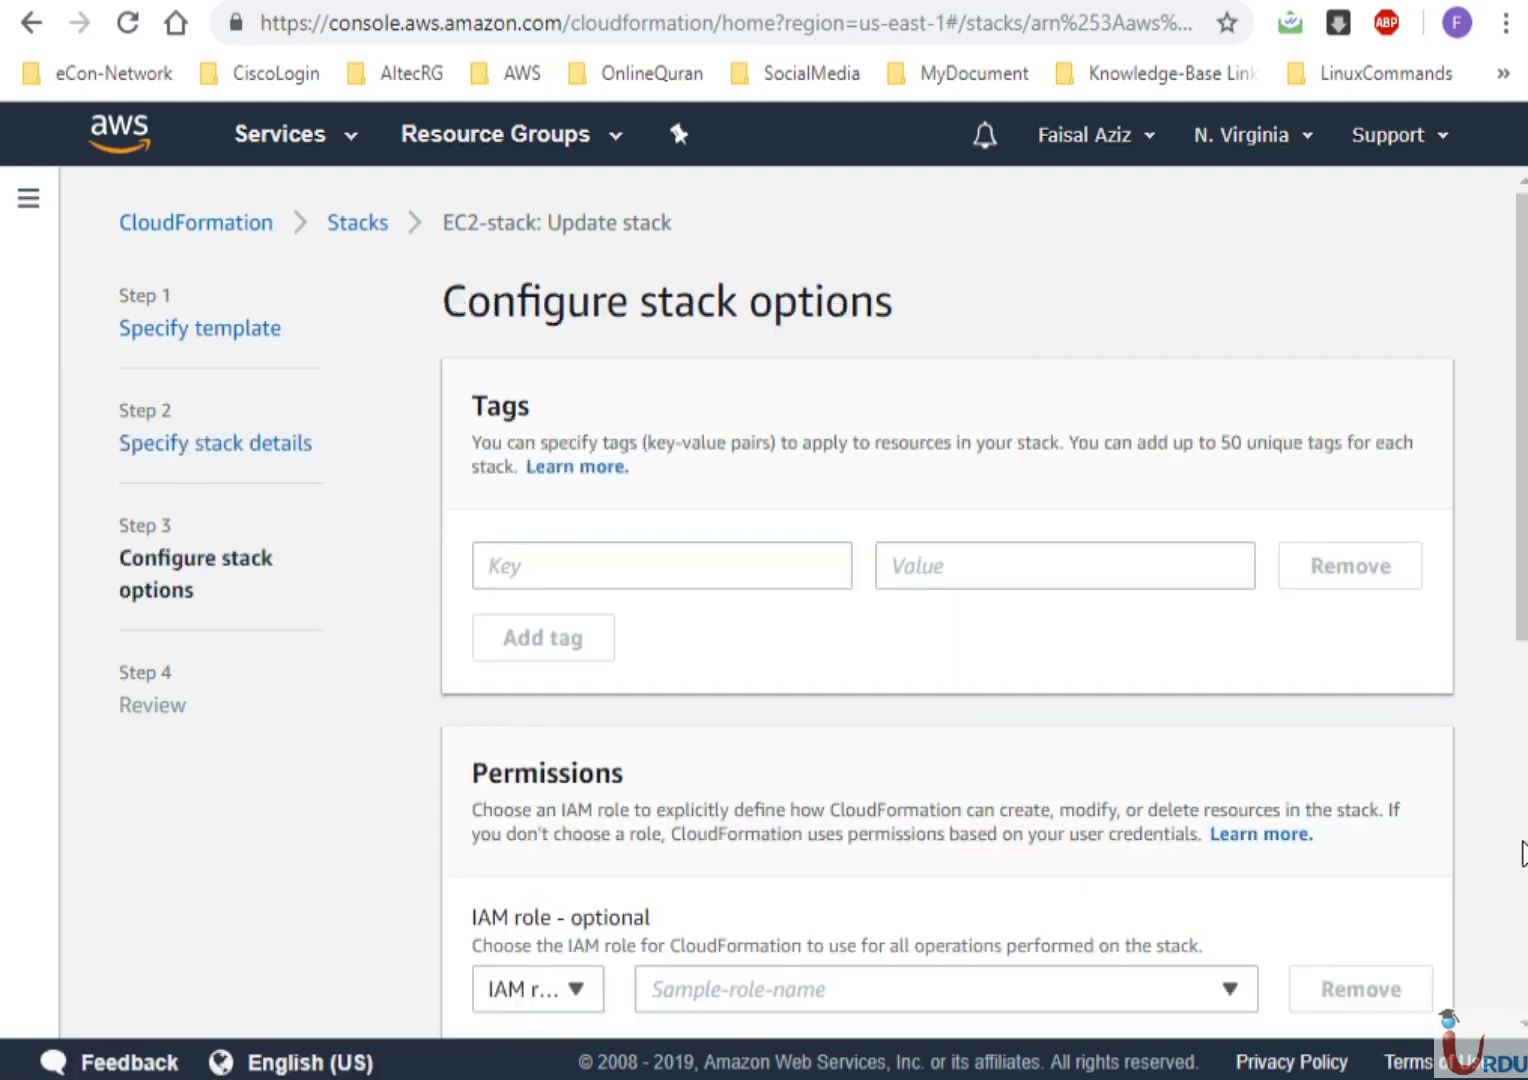
Keep the default stack options, go through the EC2-stack review, and submit the update
scroll(1505, 810, "down", 8)
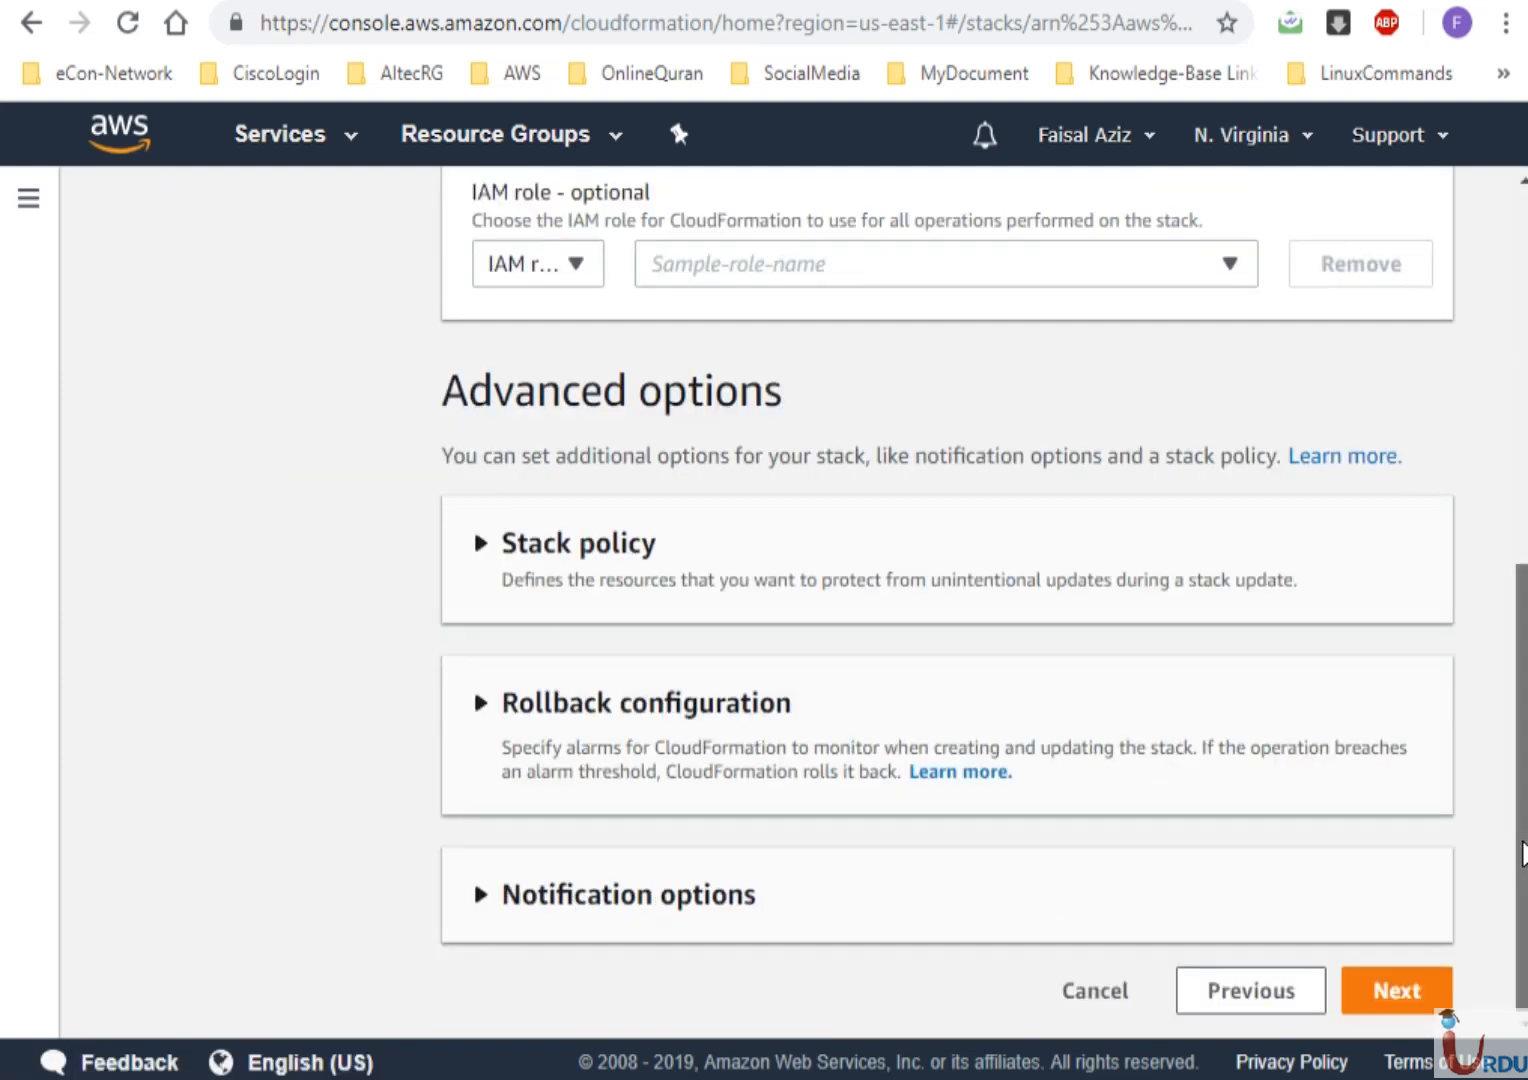
left_click(1404, 990)
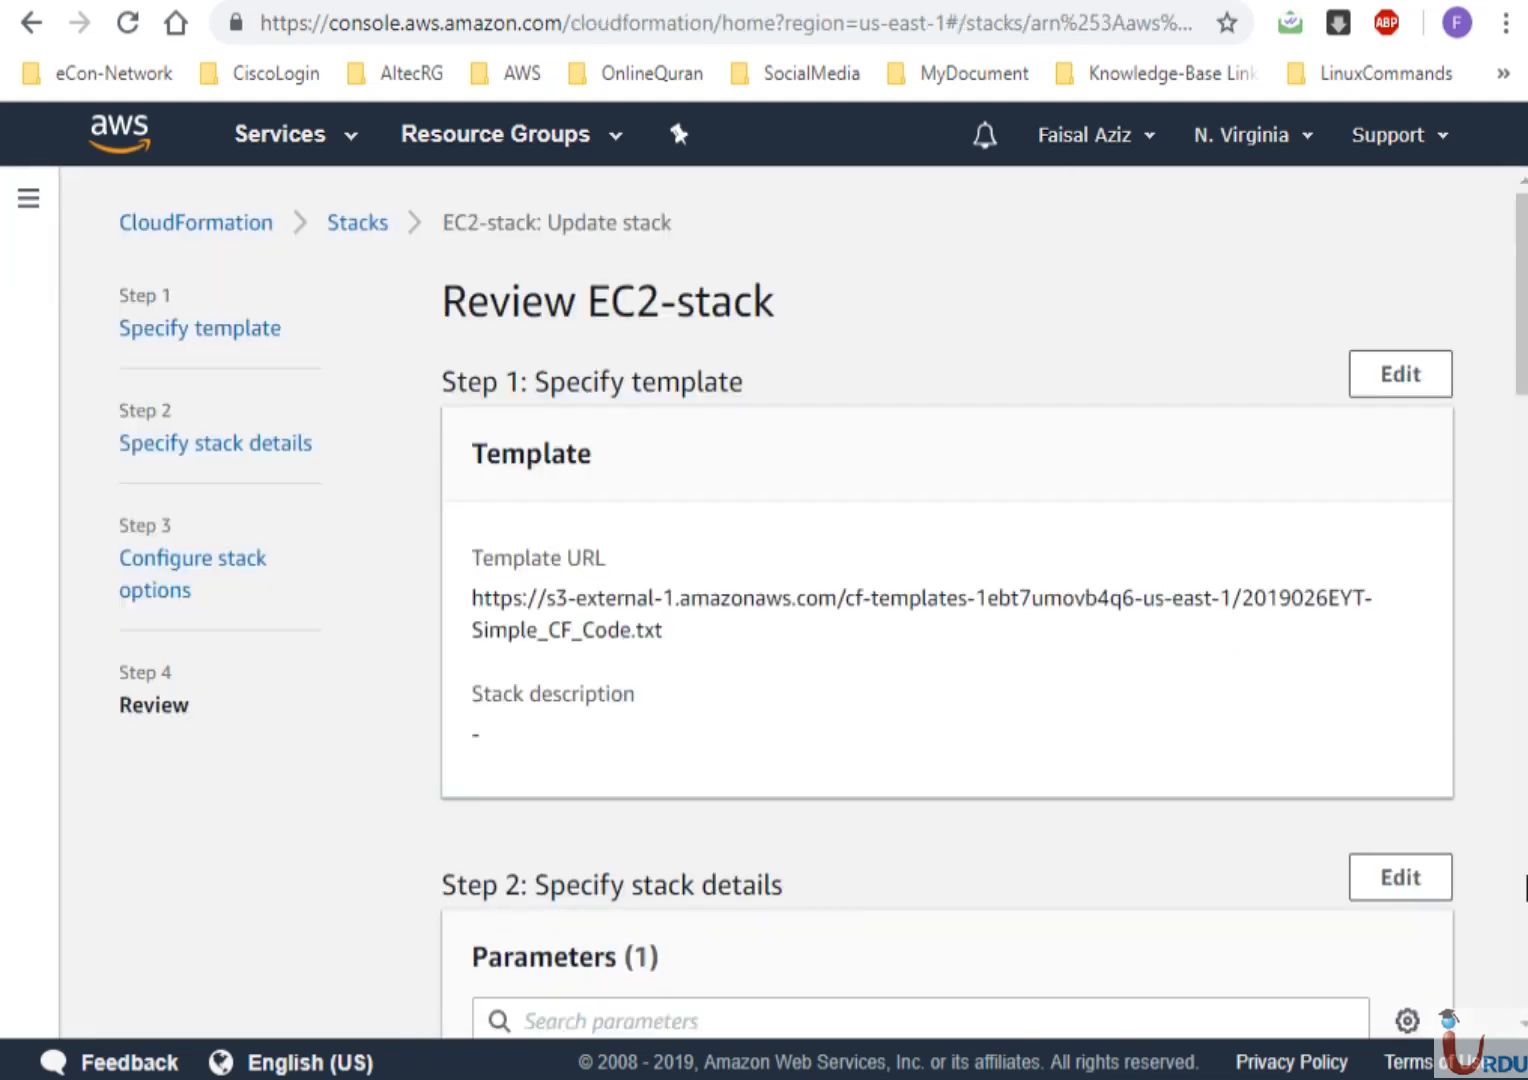
scroll(1525, 887, "down", 15)
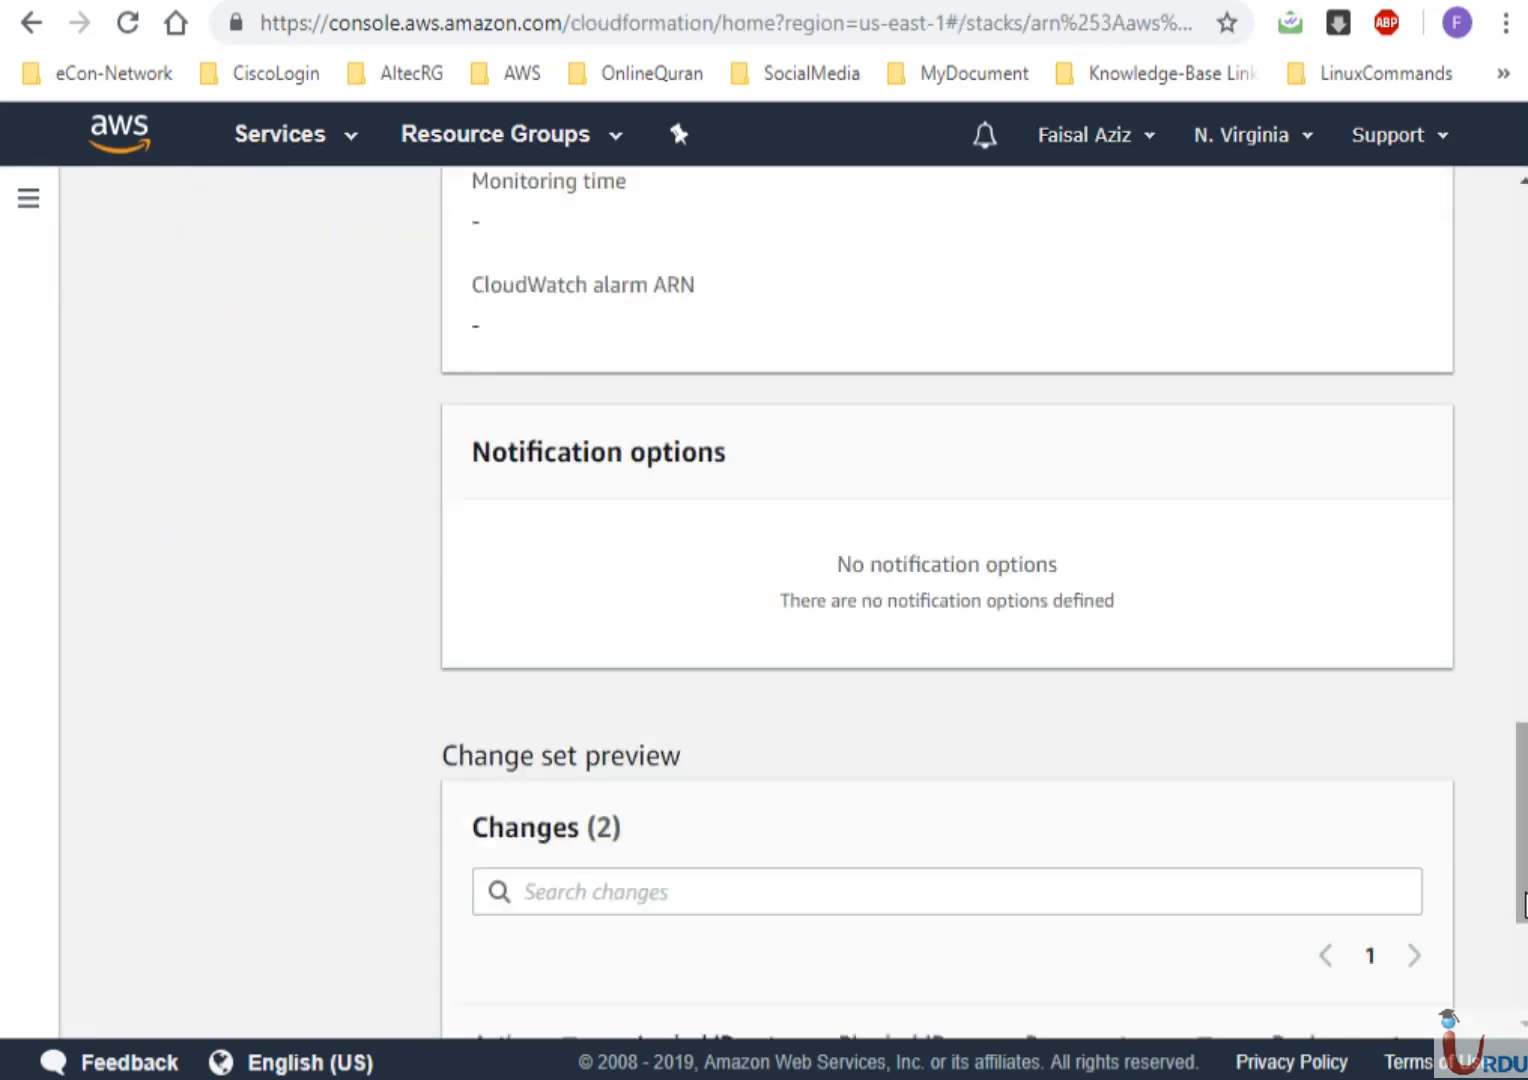
left_click(1401, 993)
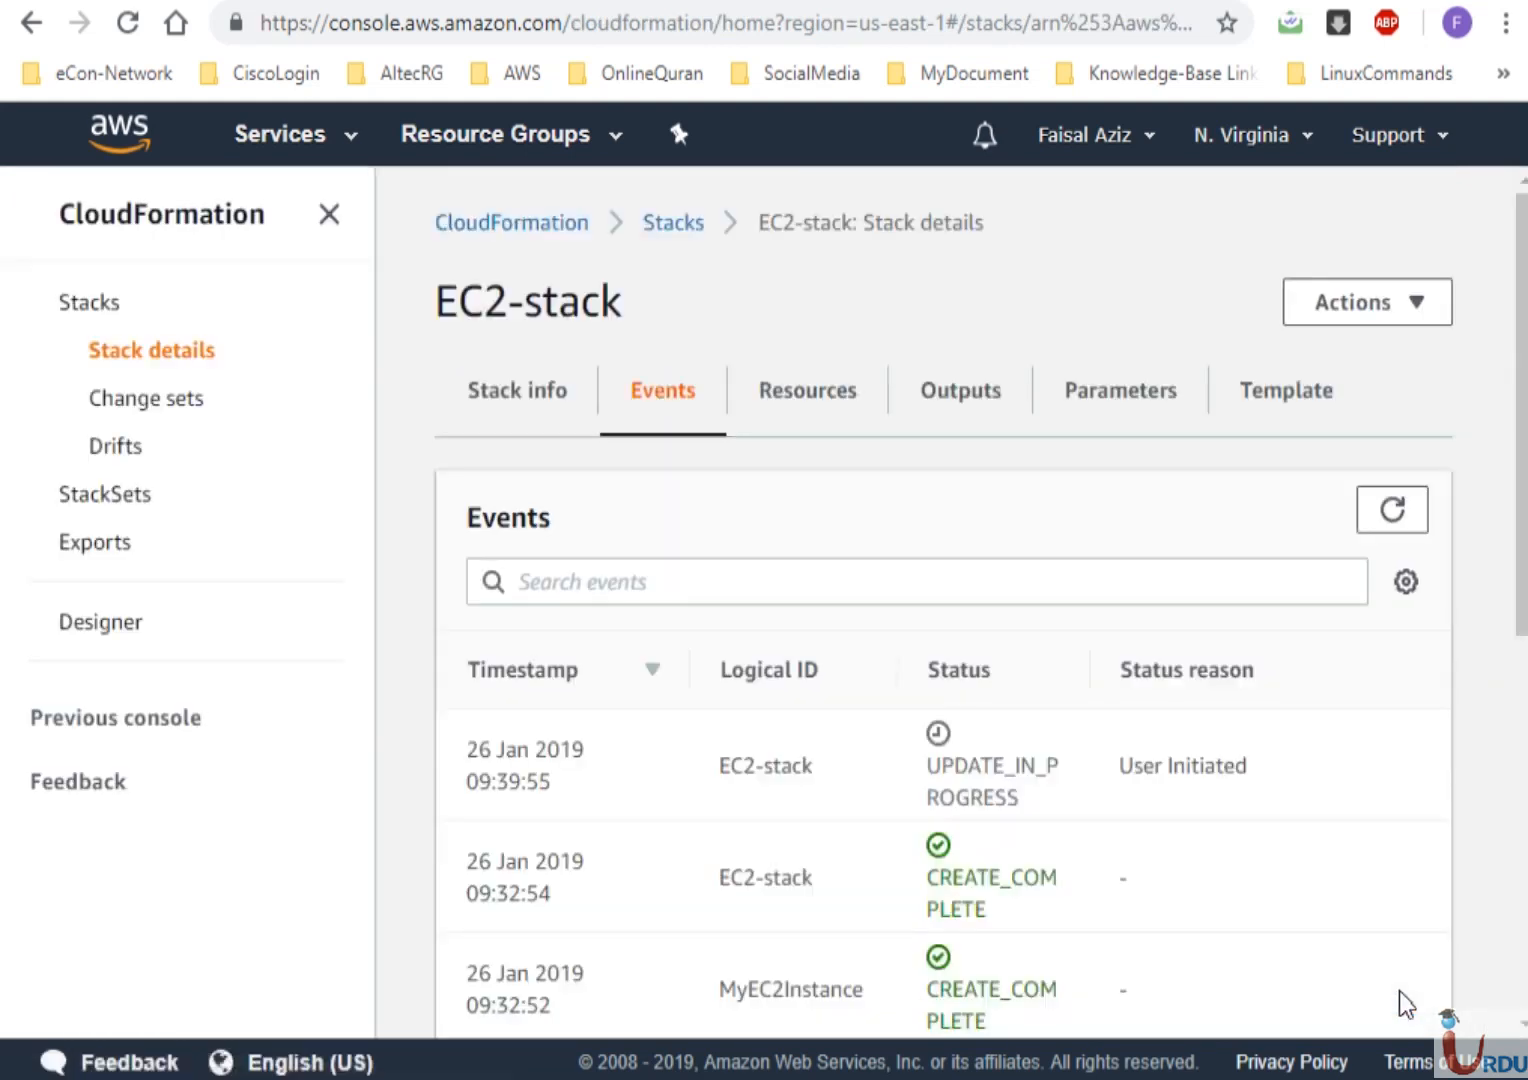
Look through the events of EC2-stack and refresh the list twice to follow the update's progress
scroll(1525, 889, "down", 3)
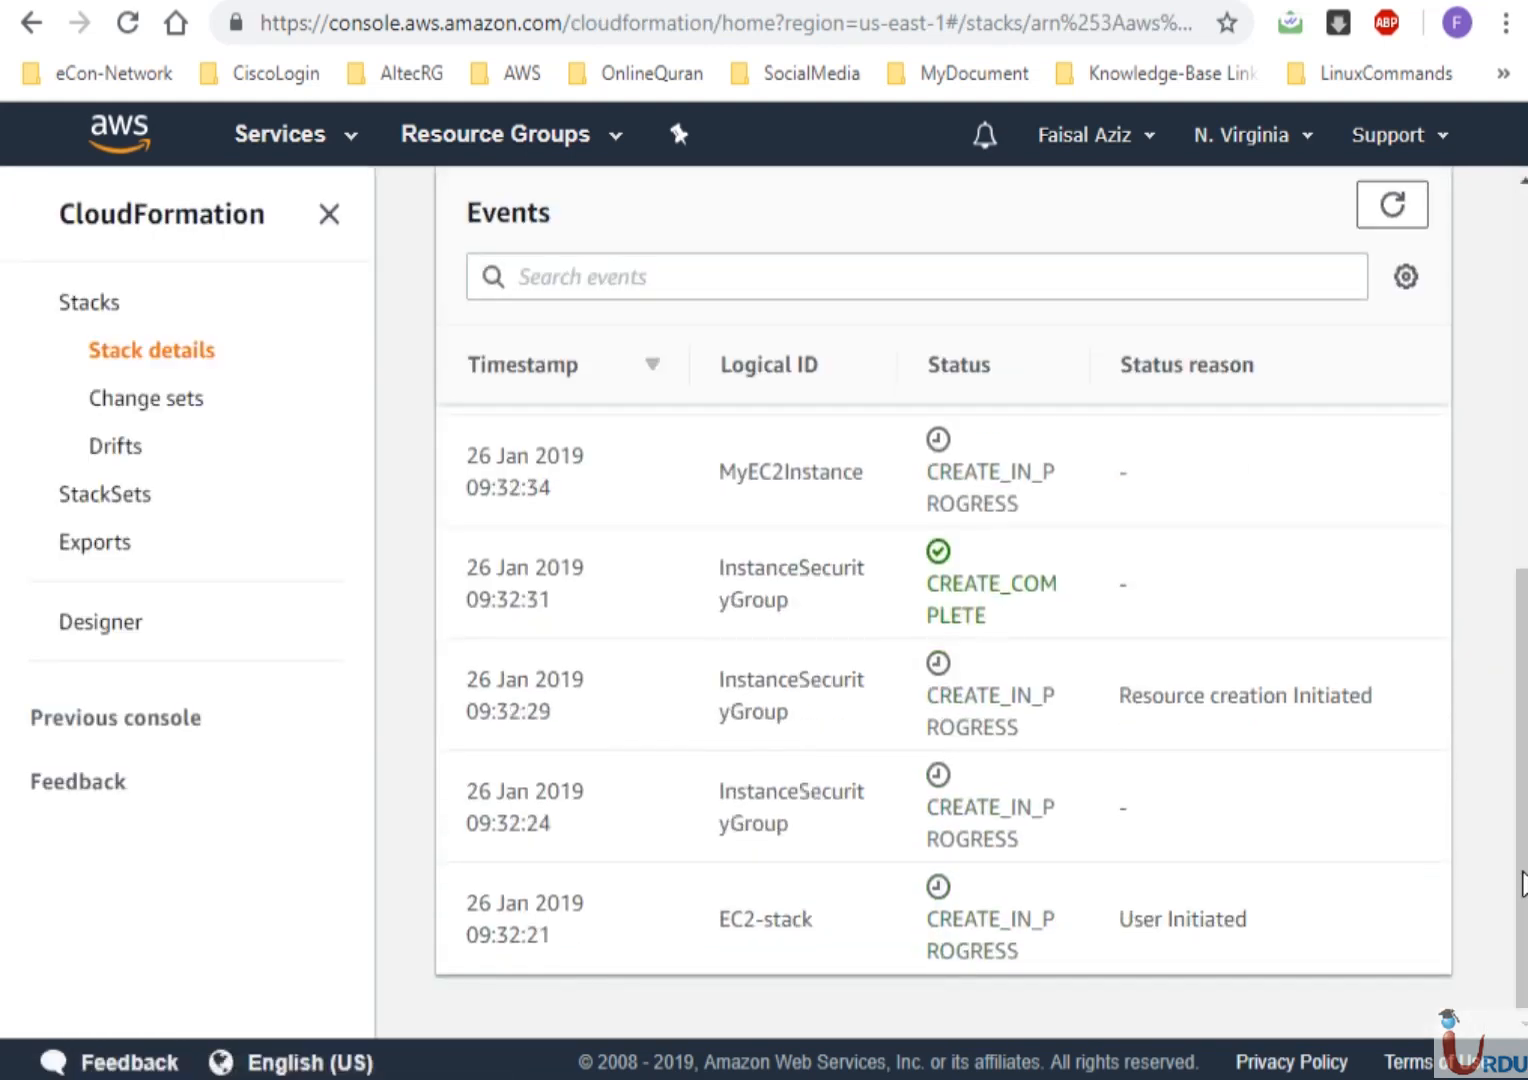
left_click_drag(1525, 885, 1510, 579)
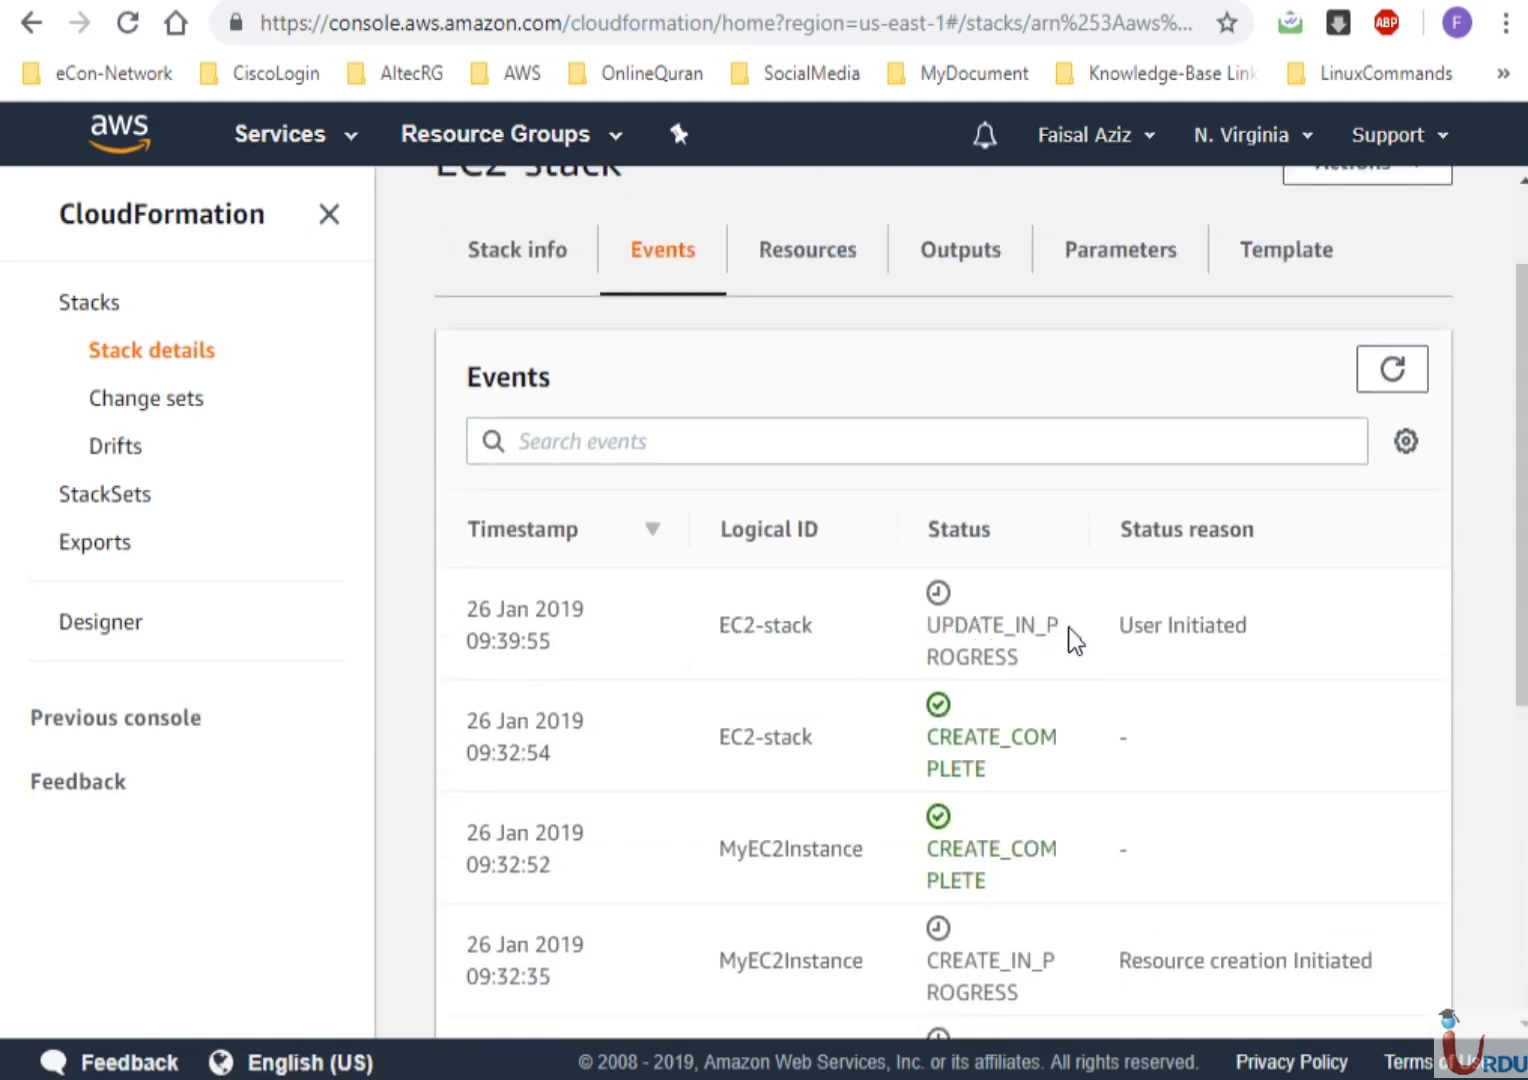
left_click(1392, 372)
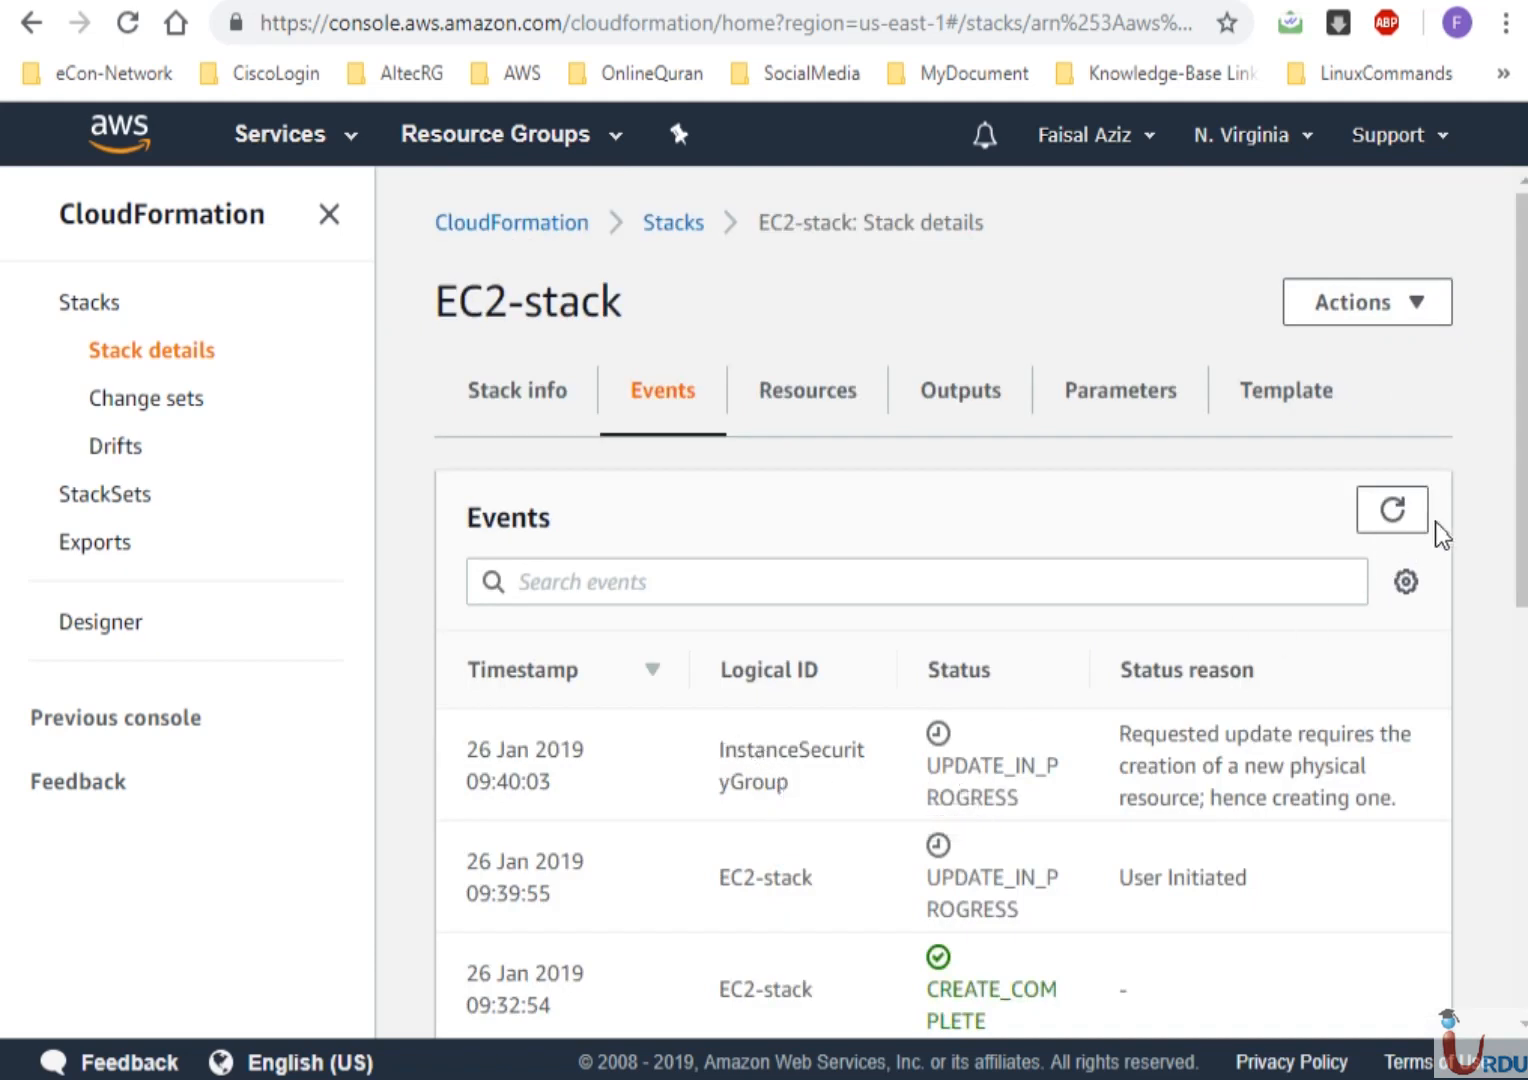
left_click(1393, 507)
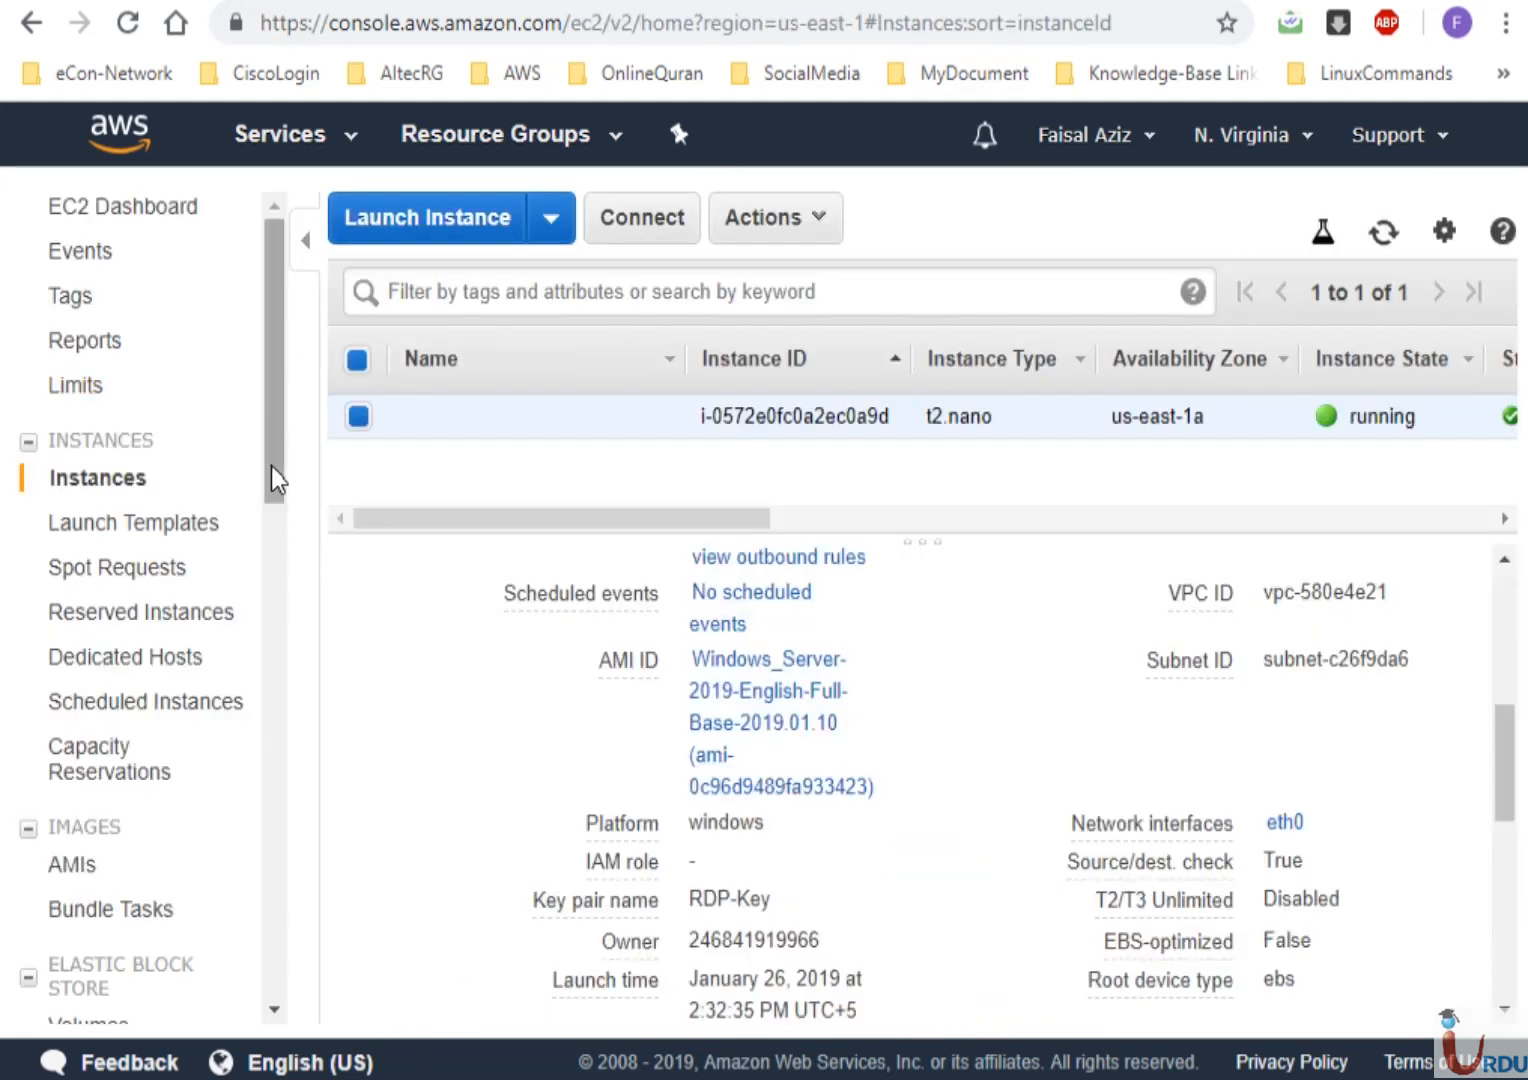
Open the security groups list in the EC2 console and widen the Group Name column
left_click_drag(271, 466, 271, 641)
left_click(166, 617)
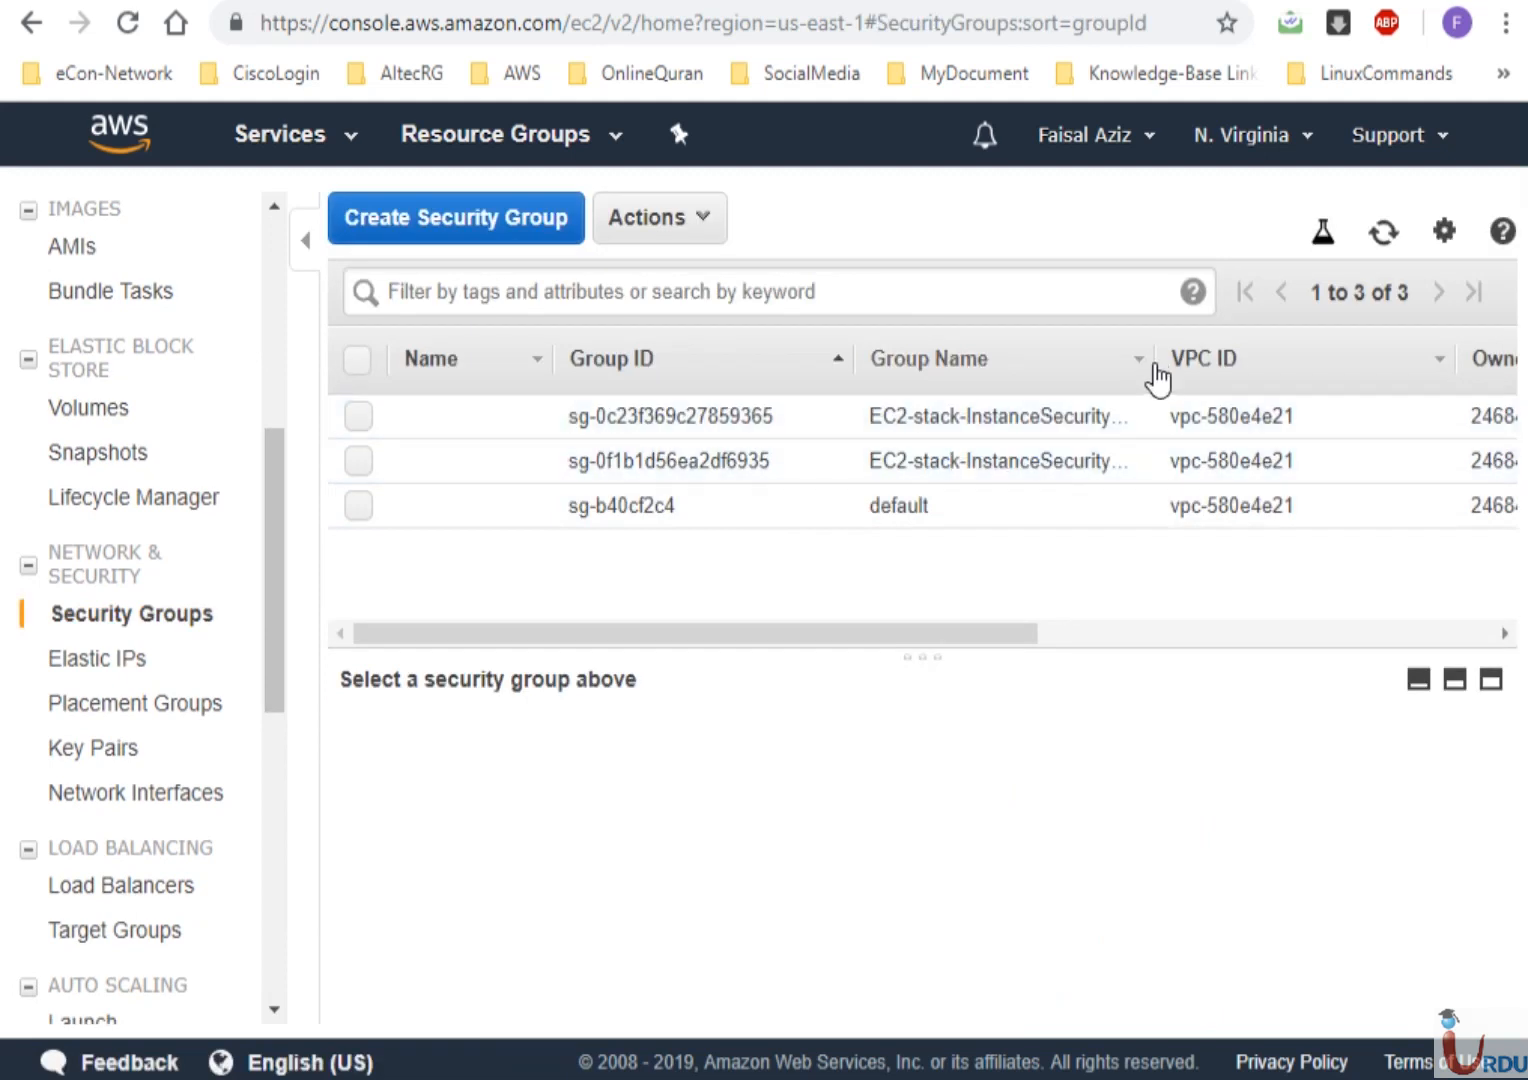
left_click_drag(1153, 360, 1238, 380)
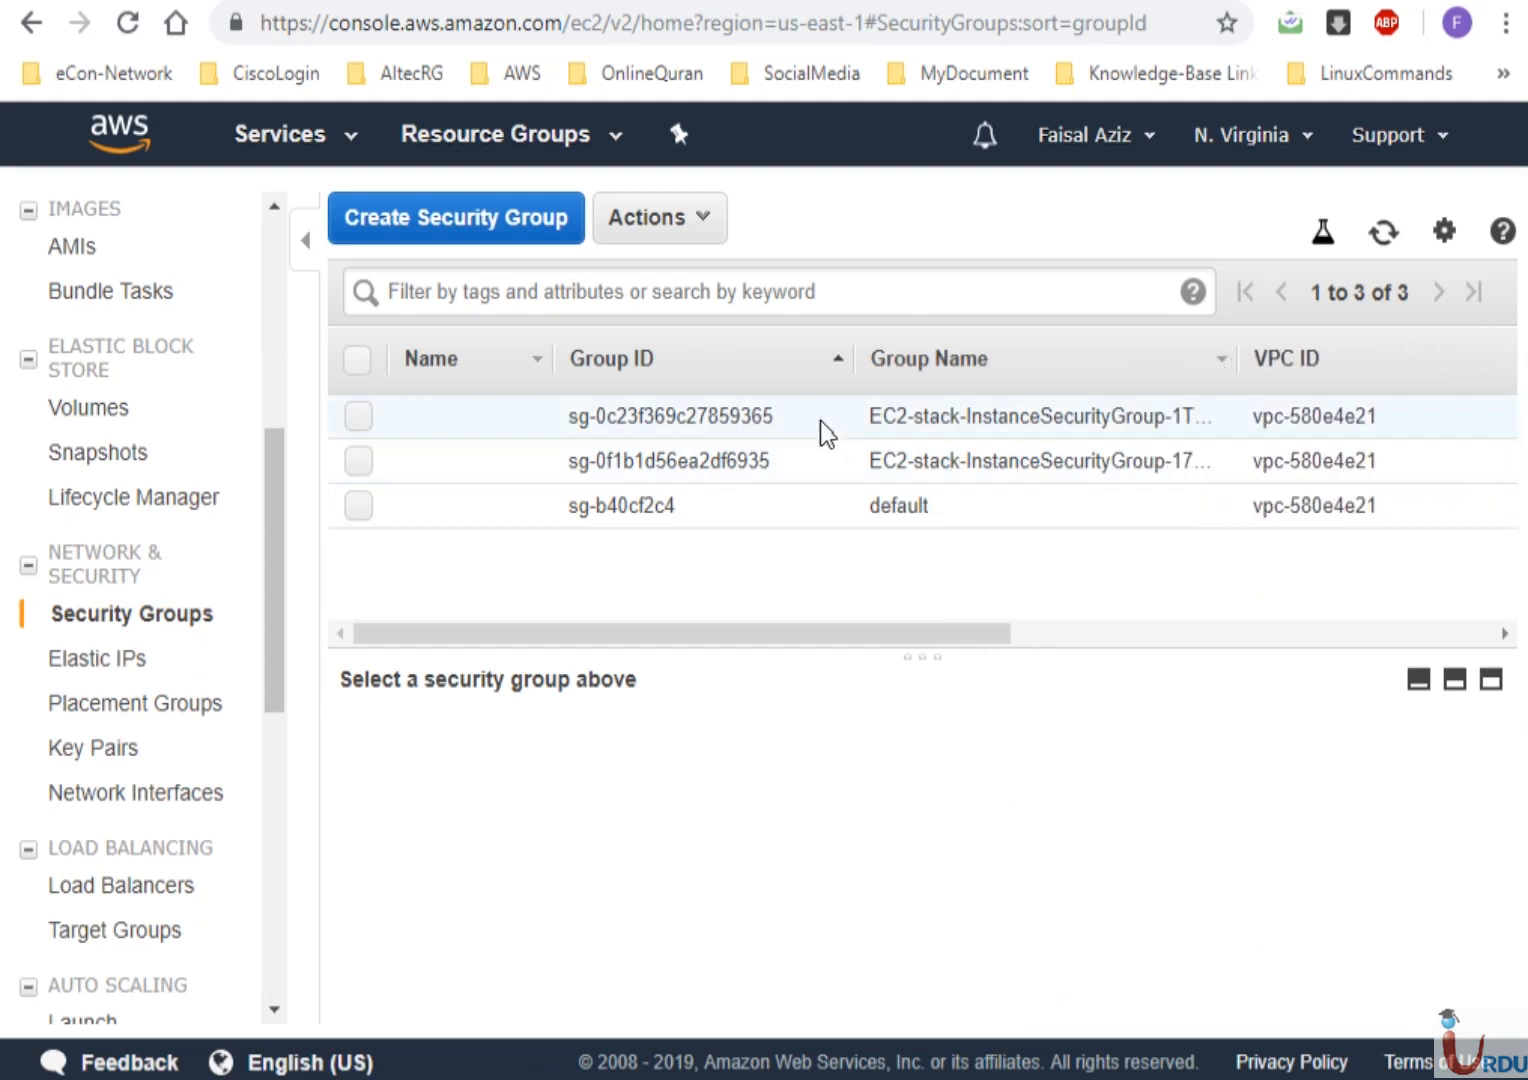
Select the second EC2-stack security group, enlarge its details area, and view its inbound rules
left_click(703, 496)
left_click(690, 459)
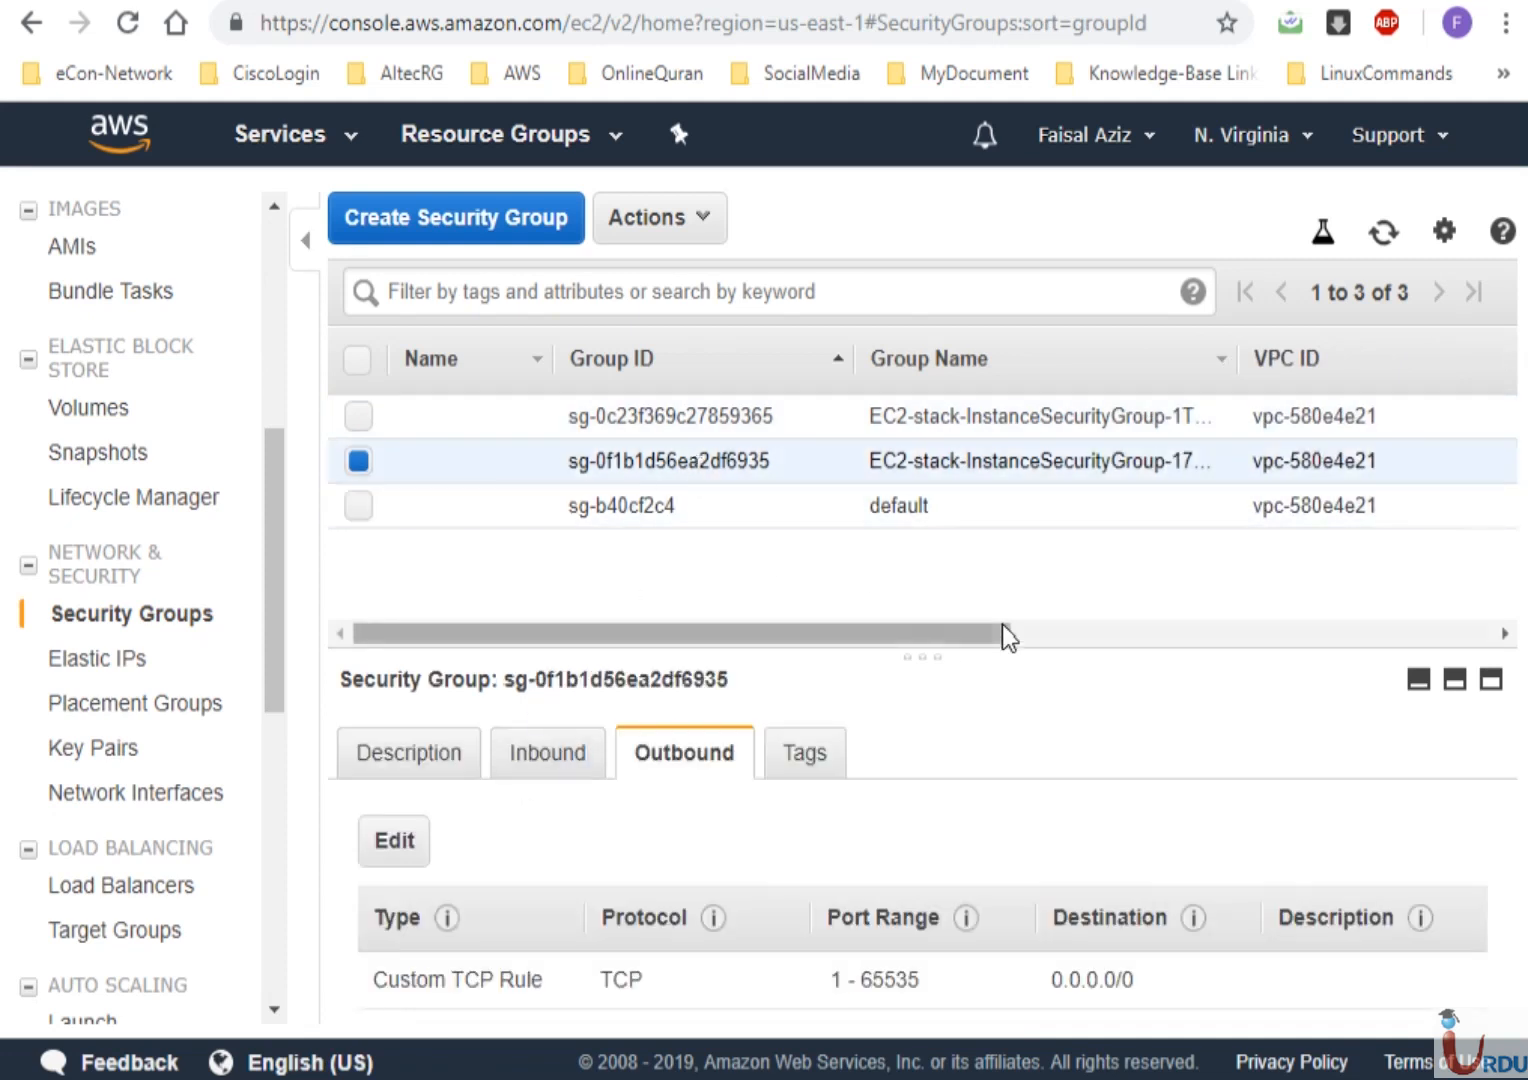
left_click_drag(940, 652, 921, 560)
left_click(524, 662)
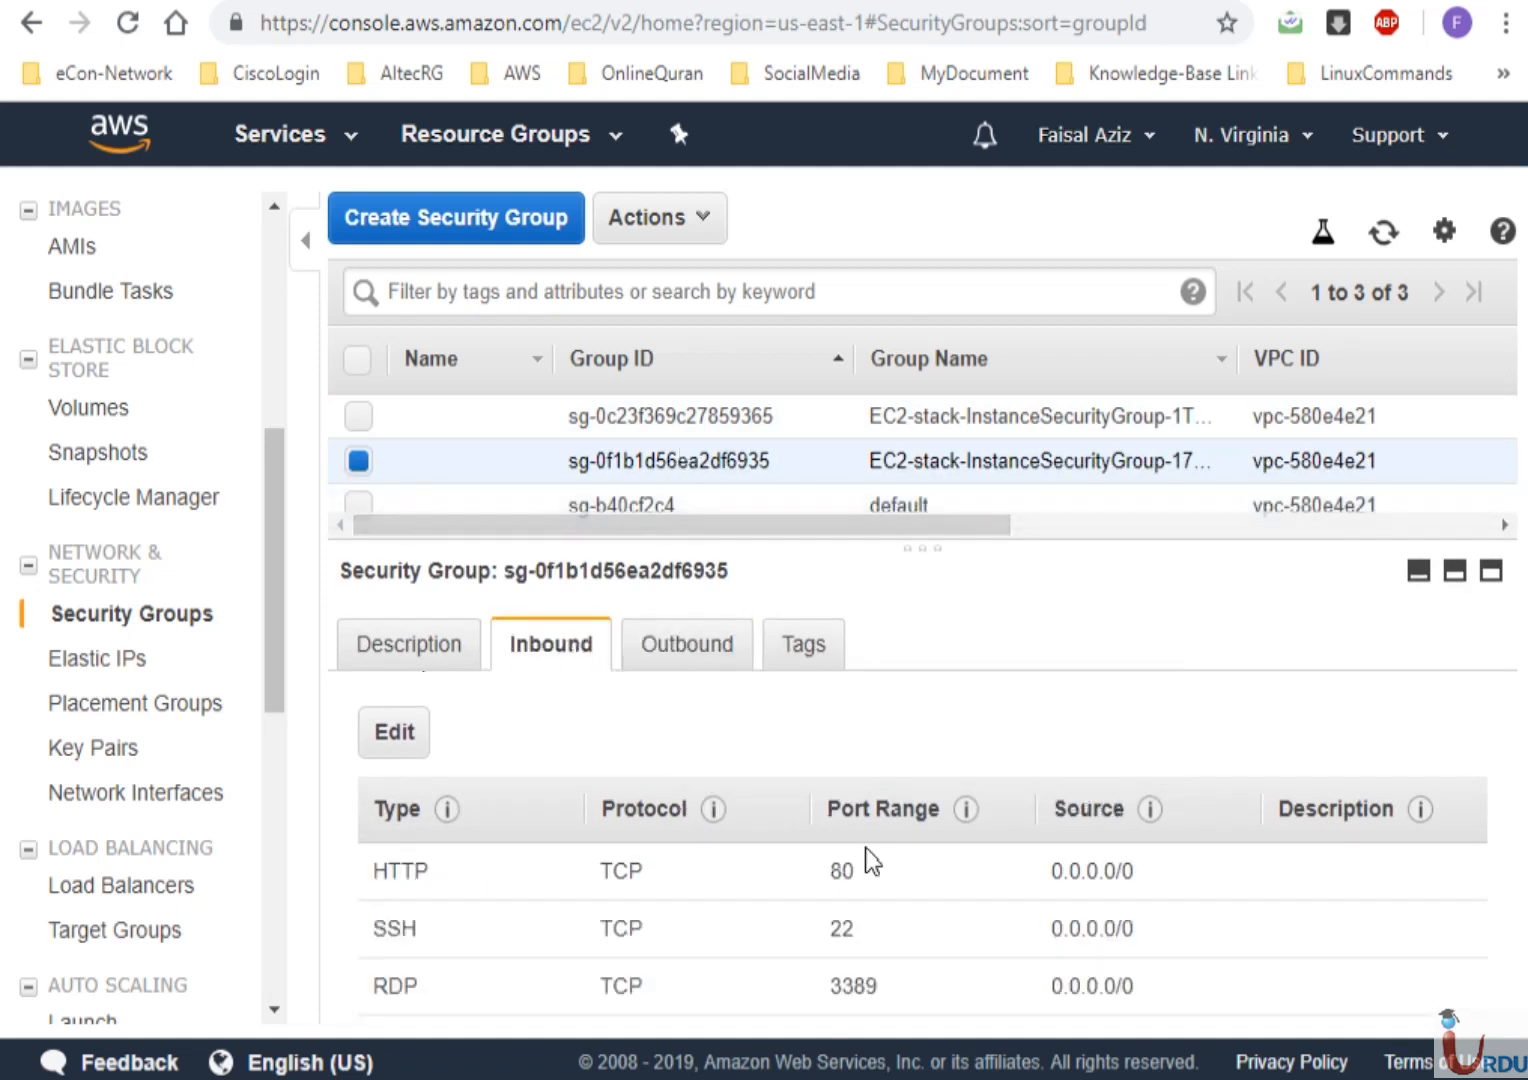
Compare the inbound rules of the two EC2-stack security groups, highlighting the HTTPS rule's port in the first one
left_click(704, 425)
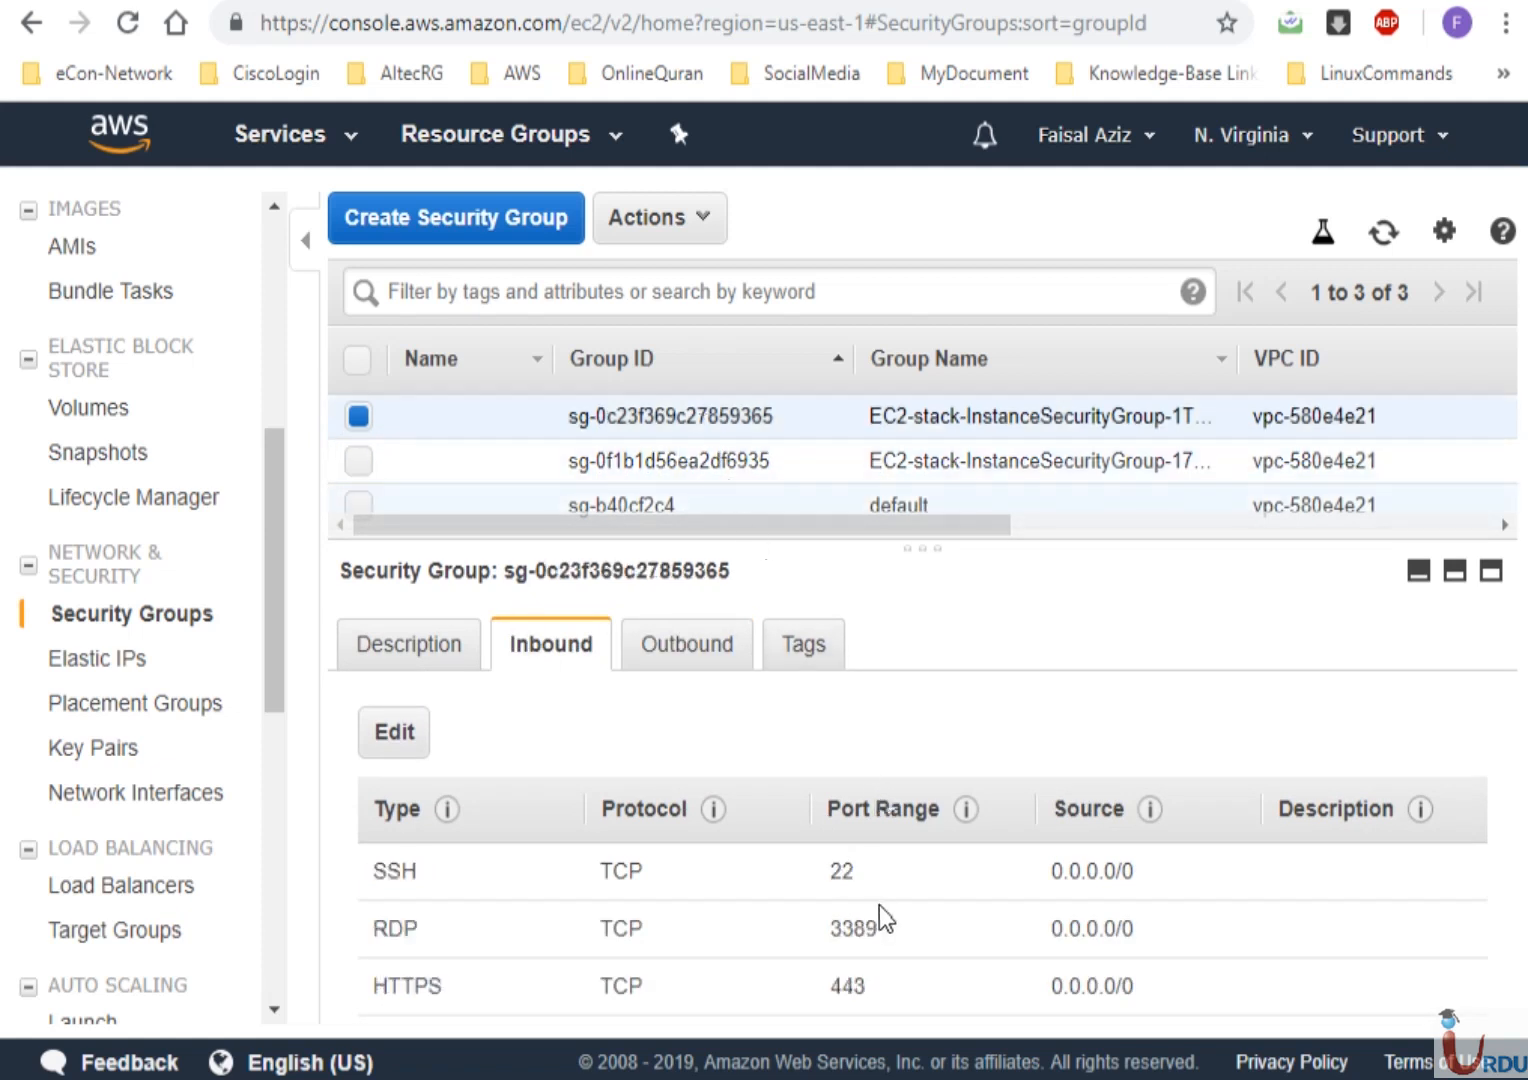
left_click_drag(825, 880, 828, 987)
left_click(862, 985)
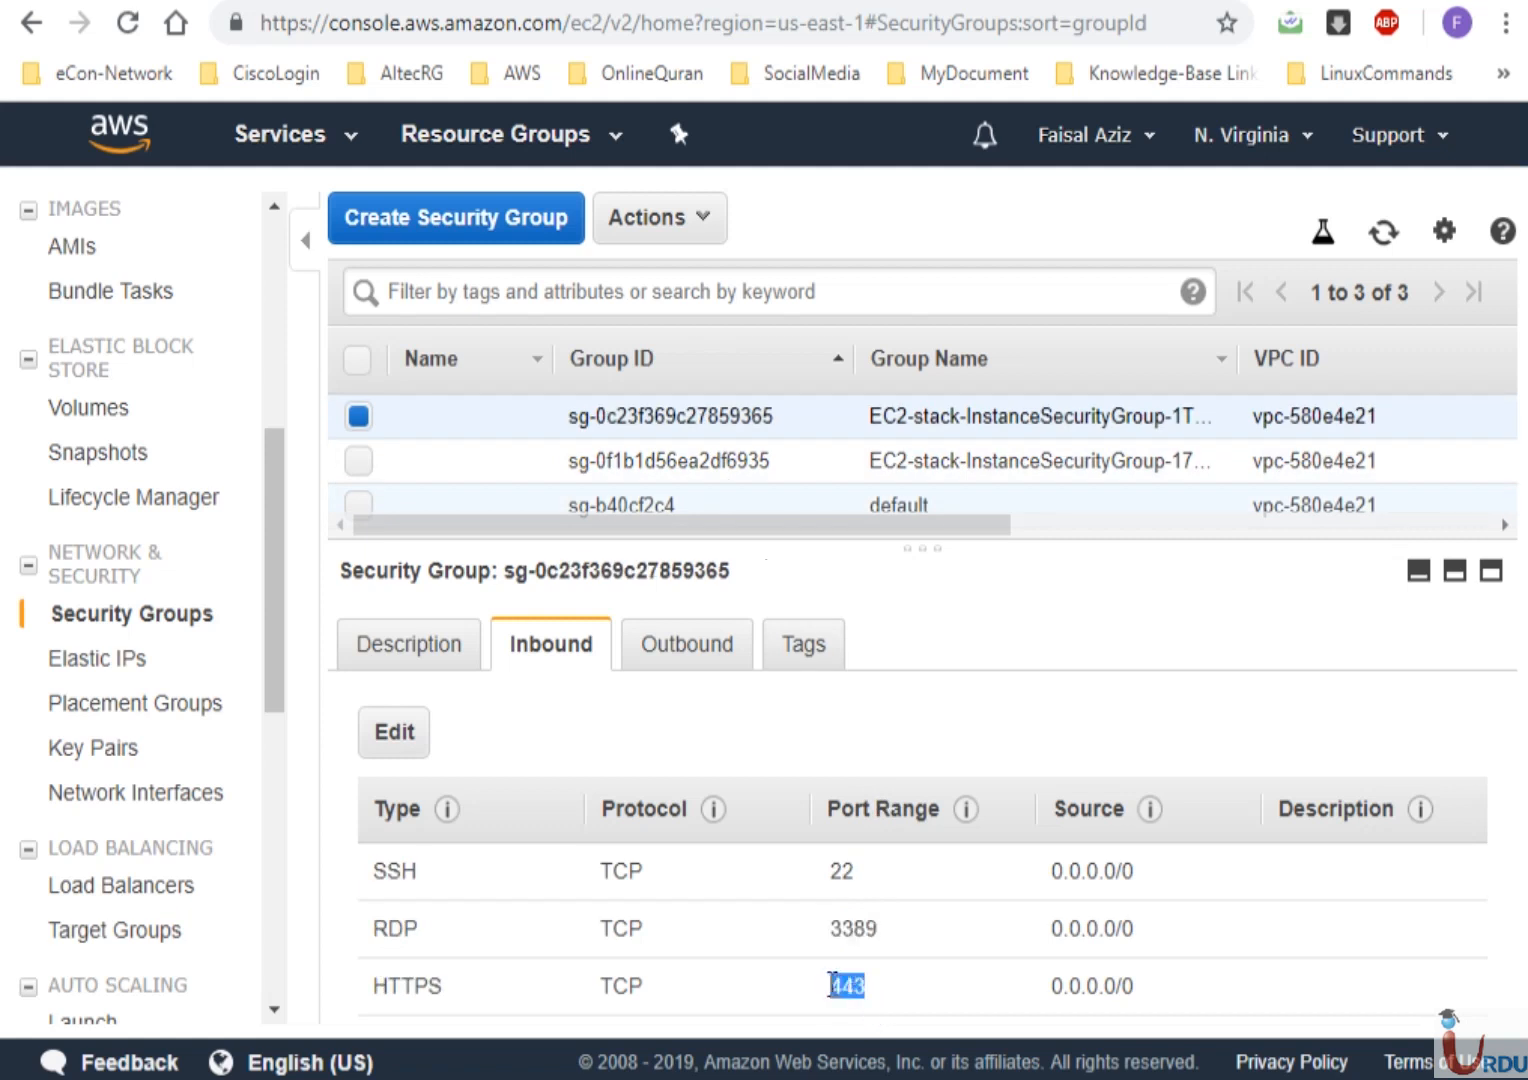
left_click(850, 459)
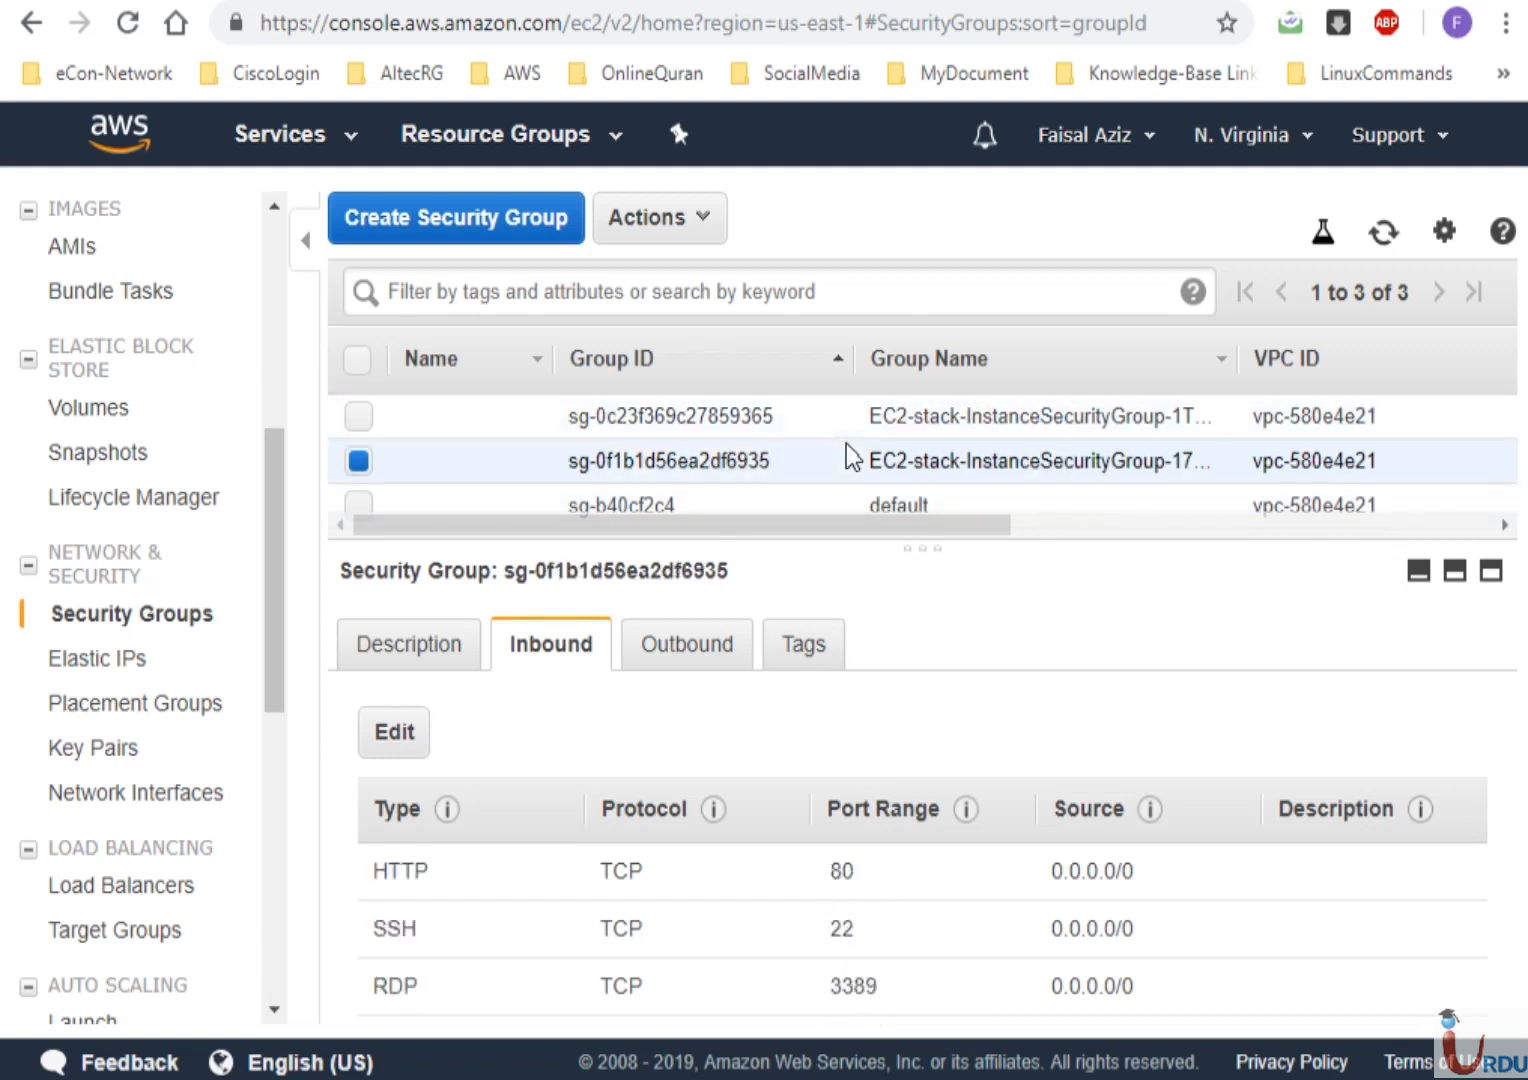
Open the EC2 instances list, enlarge its area, and select the m4.large instance to check its instance type
left_click(275, 361)
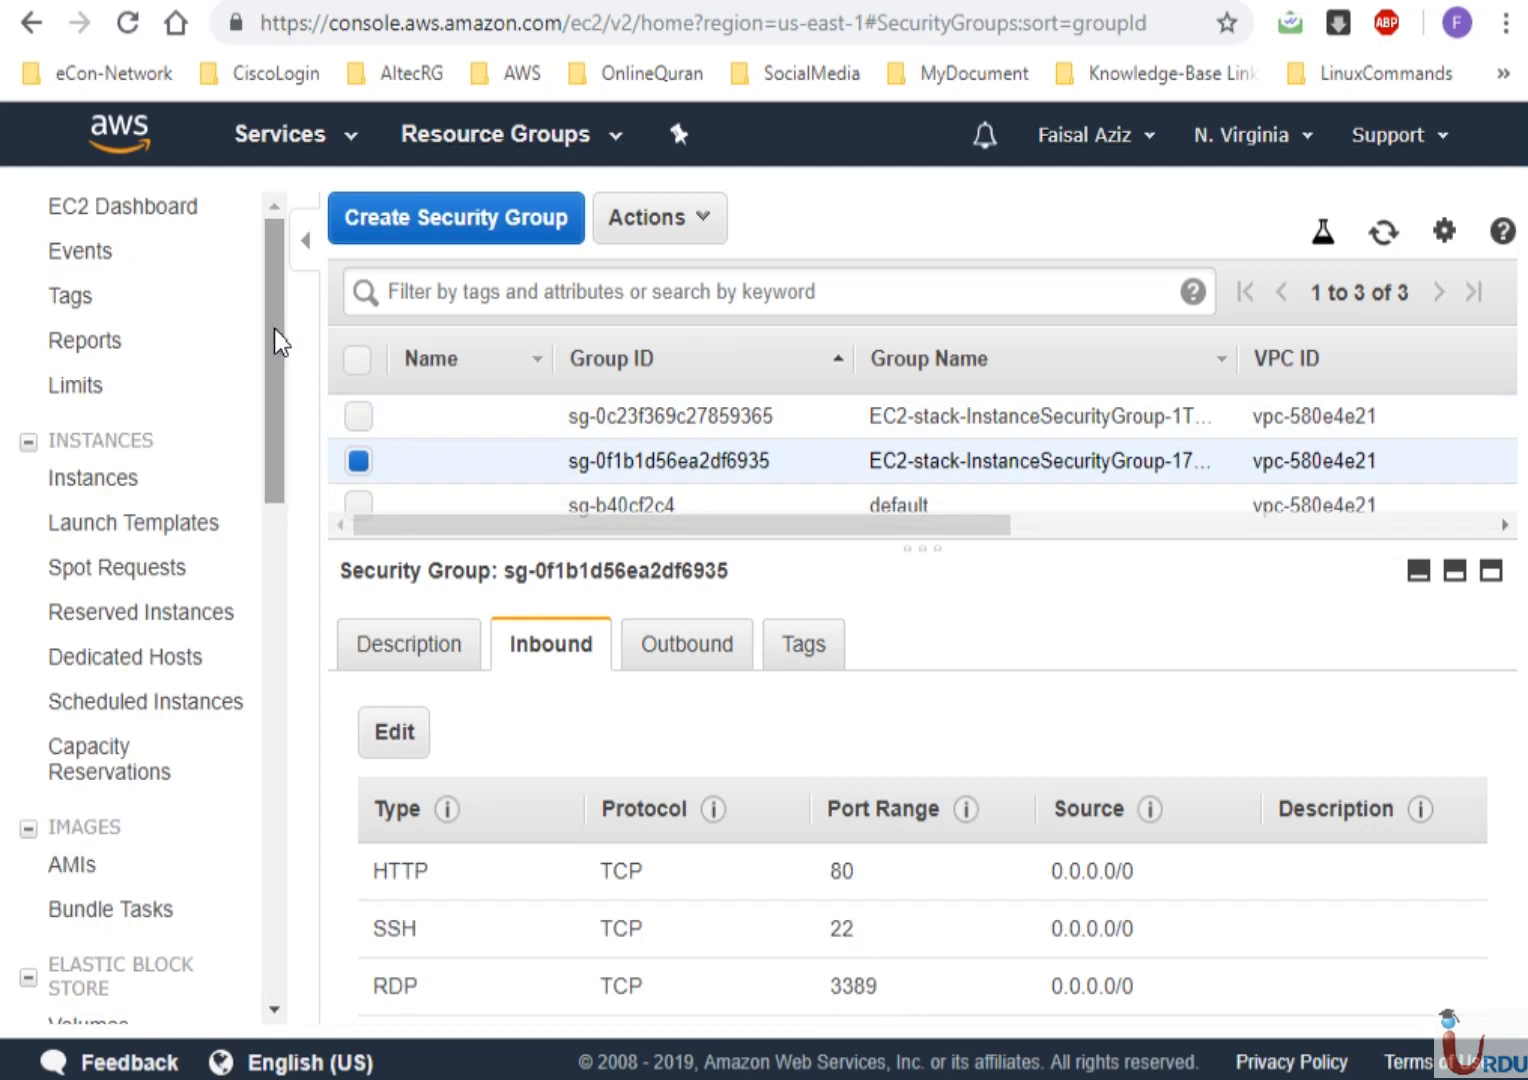
left_click(98, 490)
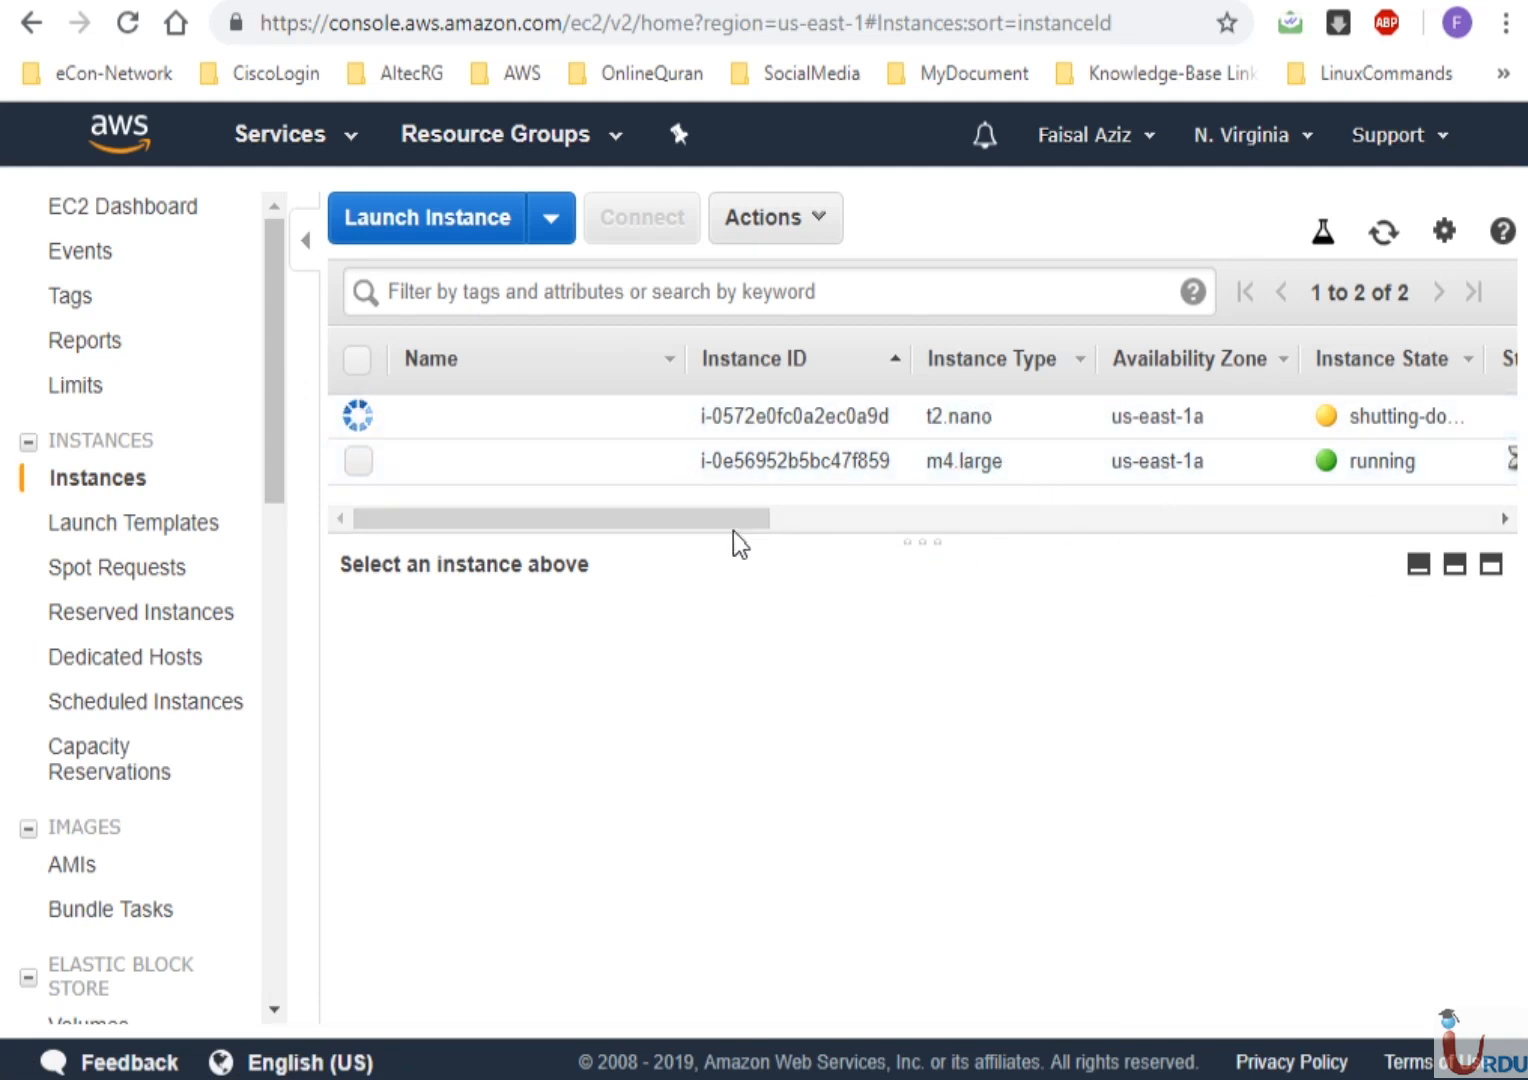
left_click_drag(723, 520, 672, 529)
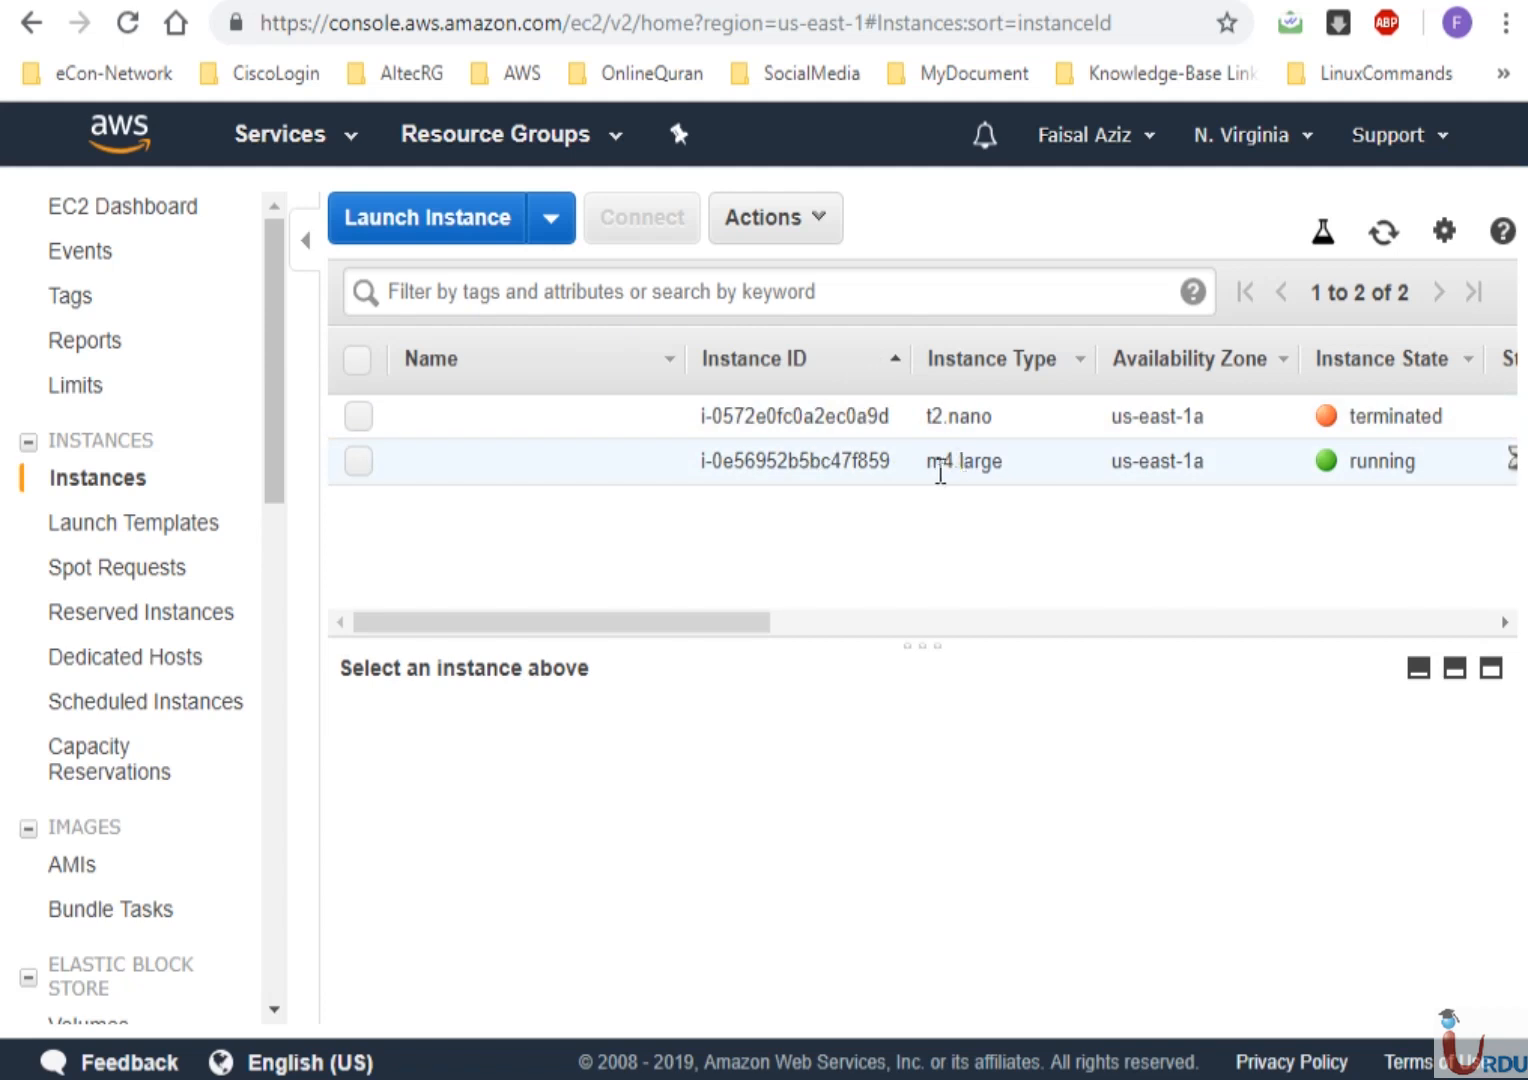
left_click_drag(933, 470, 1010, 466)
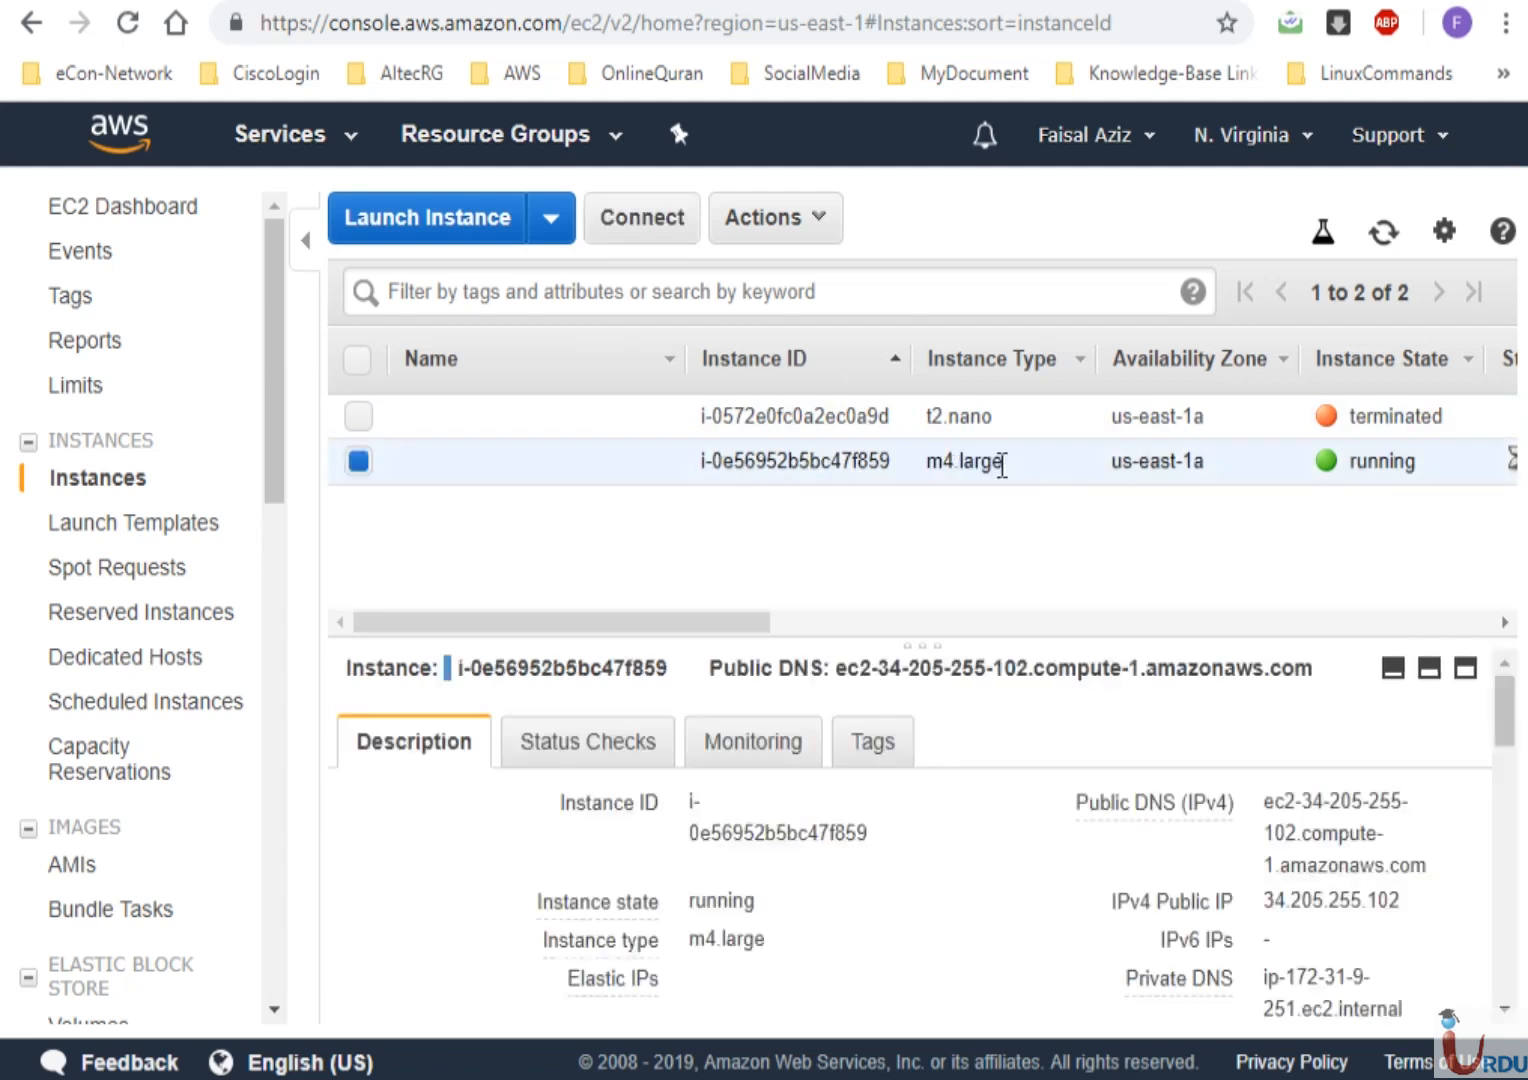
left_click_drag(1002, 465, 927, 462)
left_click(930, 542)
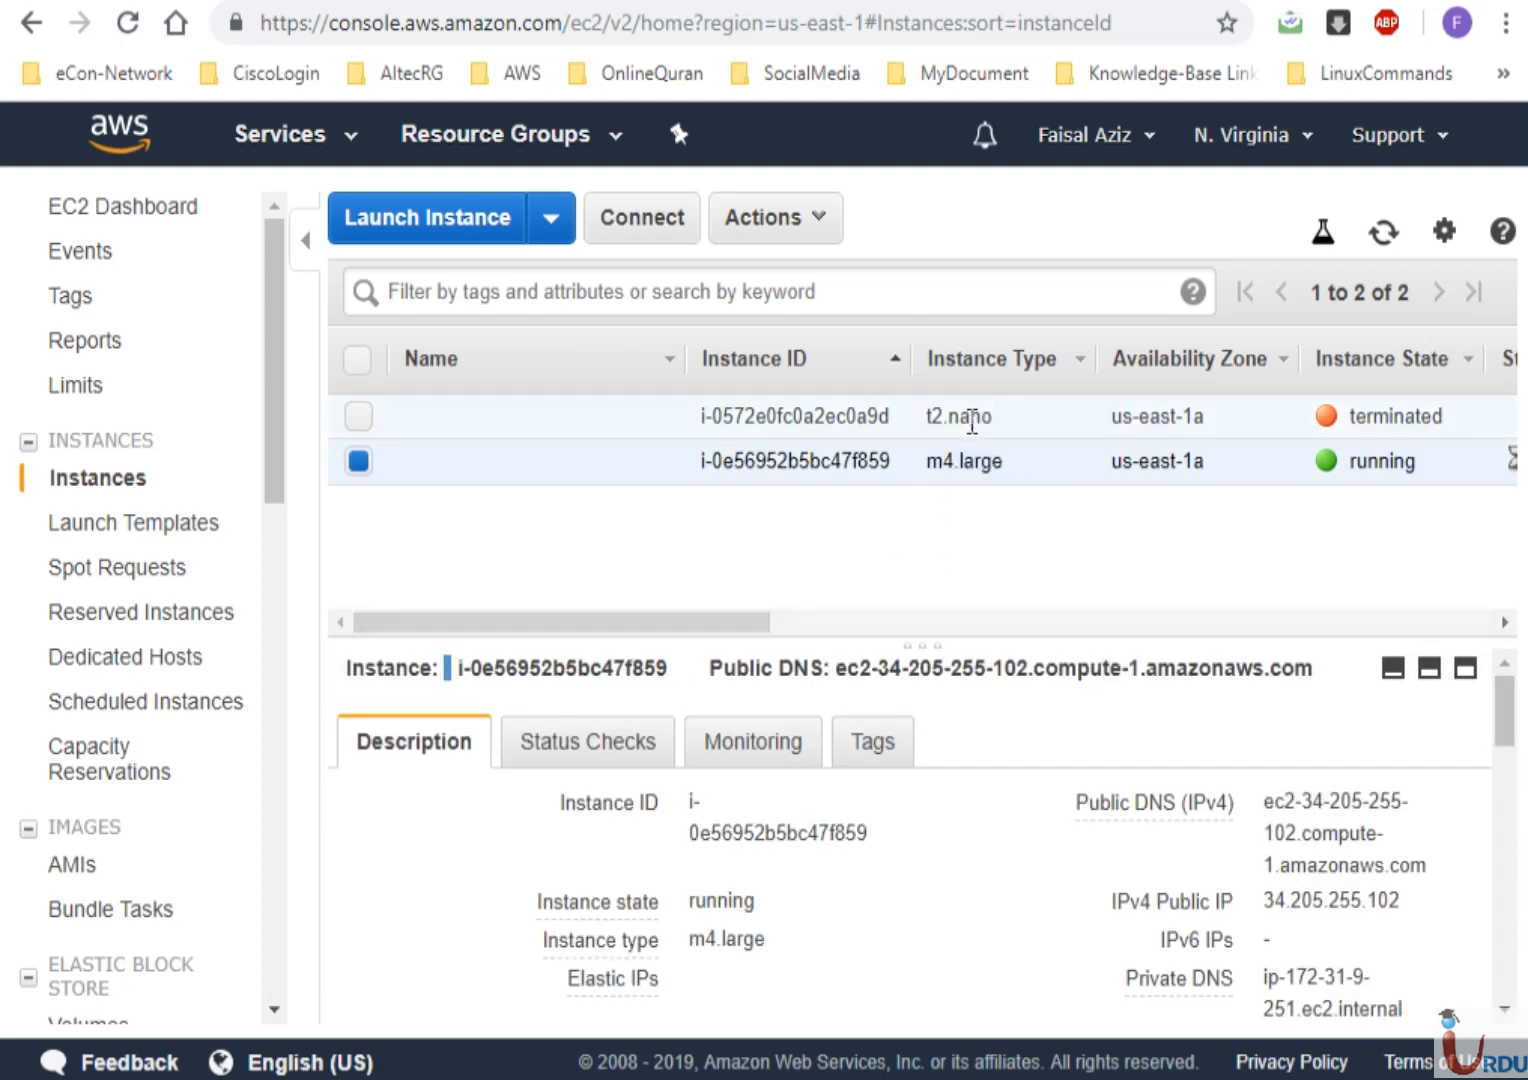
Refresh the EC2 instances list and highlight the m4.large instance's IPv4 public IP in its description
left_click(1384, 234)
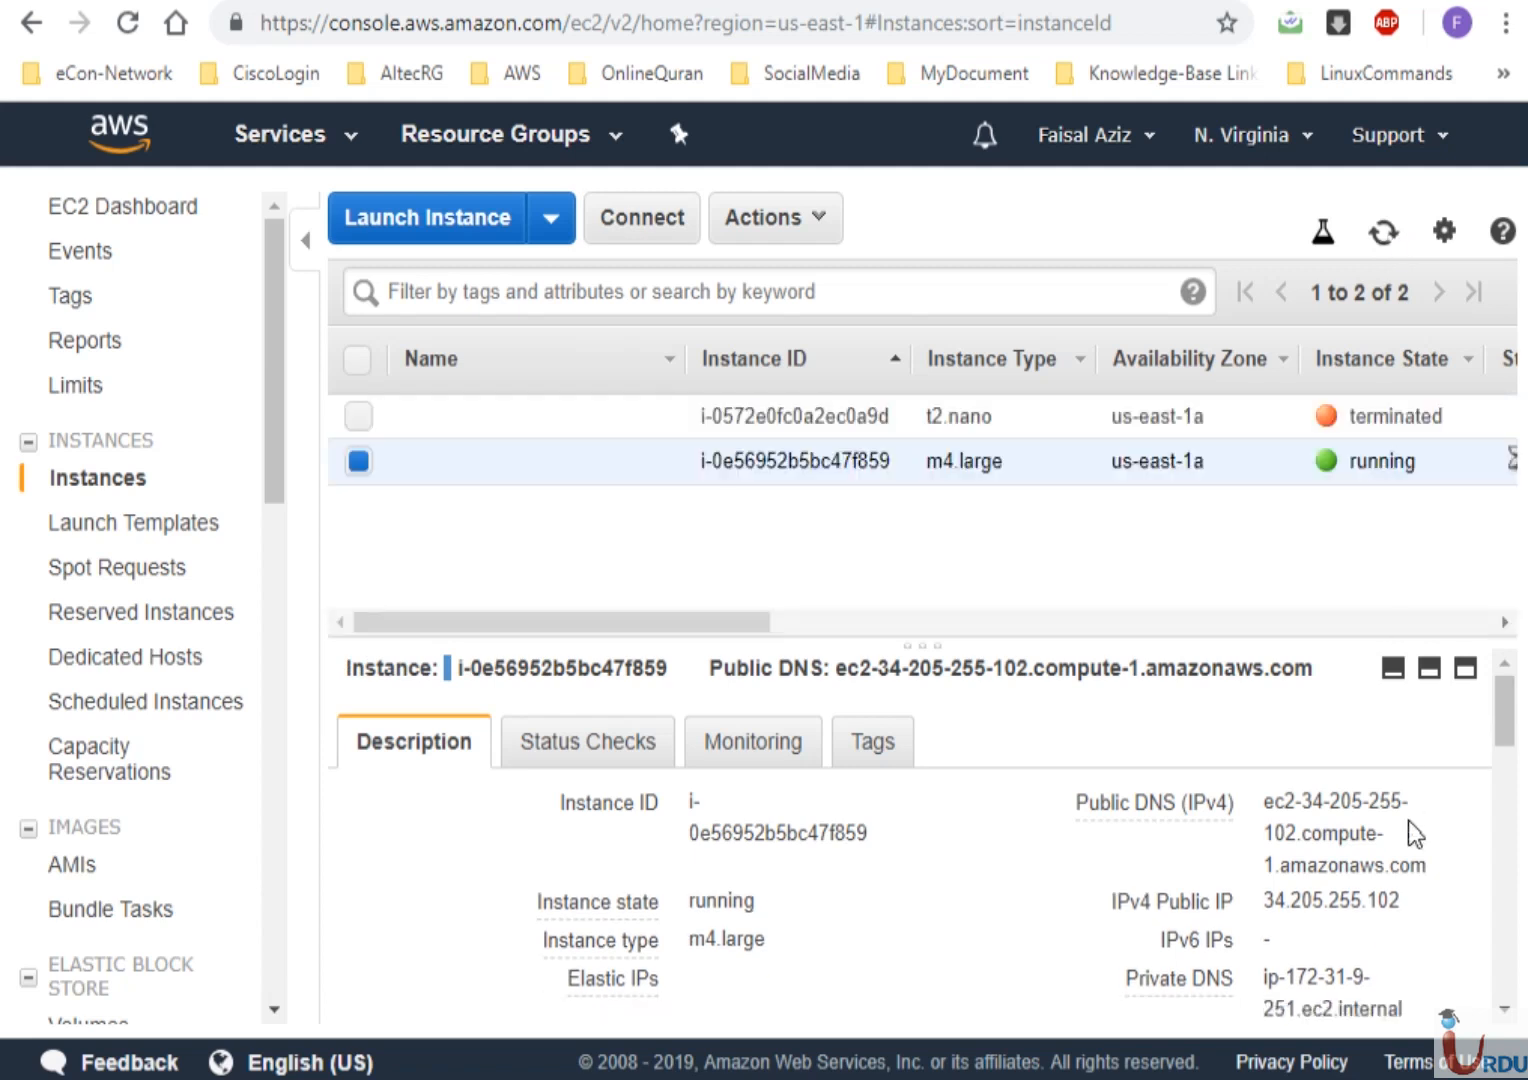
mouse_move(1408, 911)
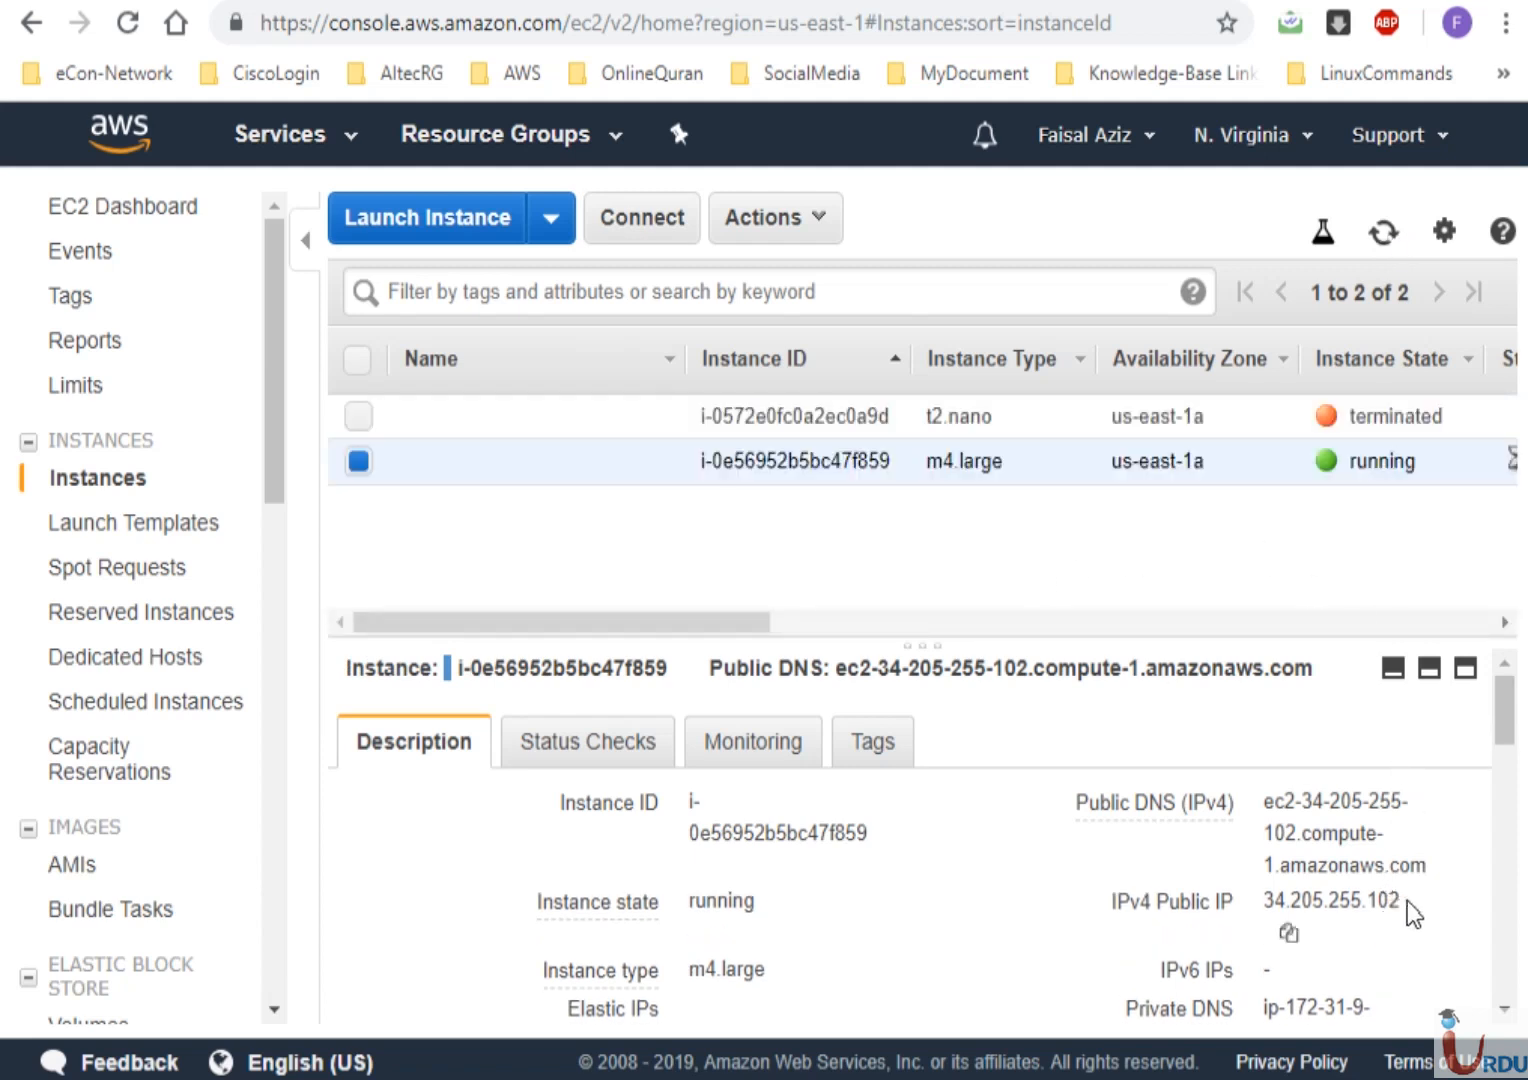
left_click_drag(1405, 908, 1264, 904)
left_click(967, 640)
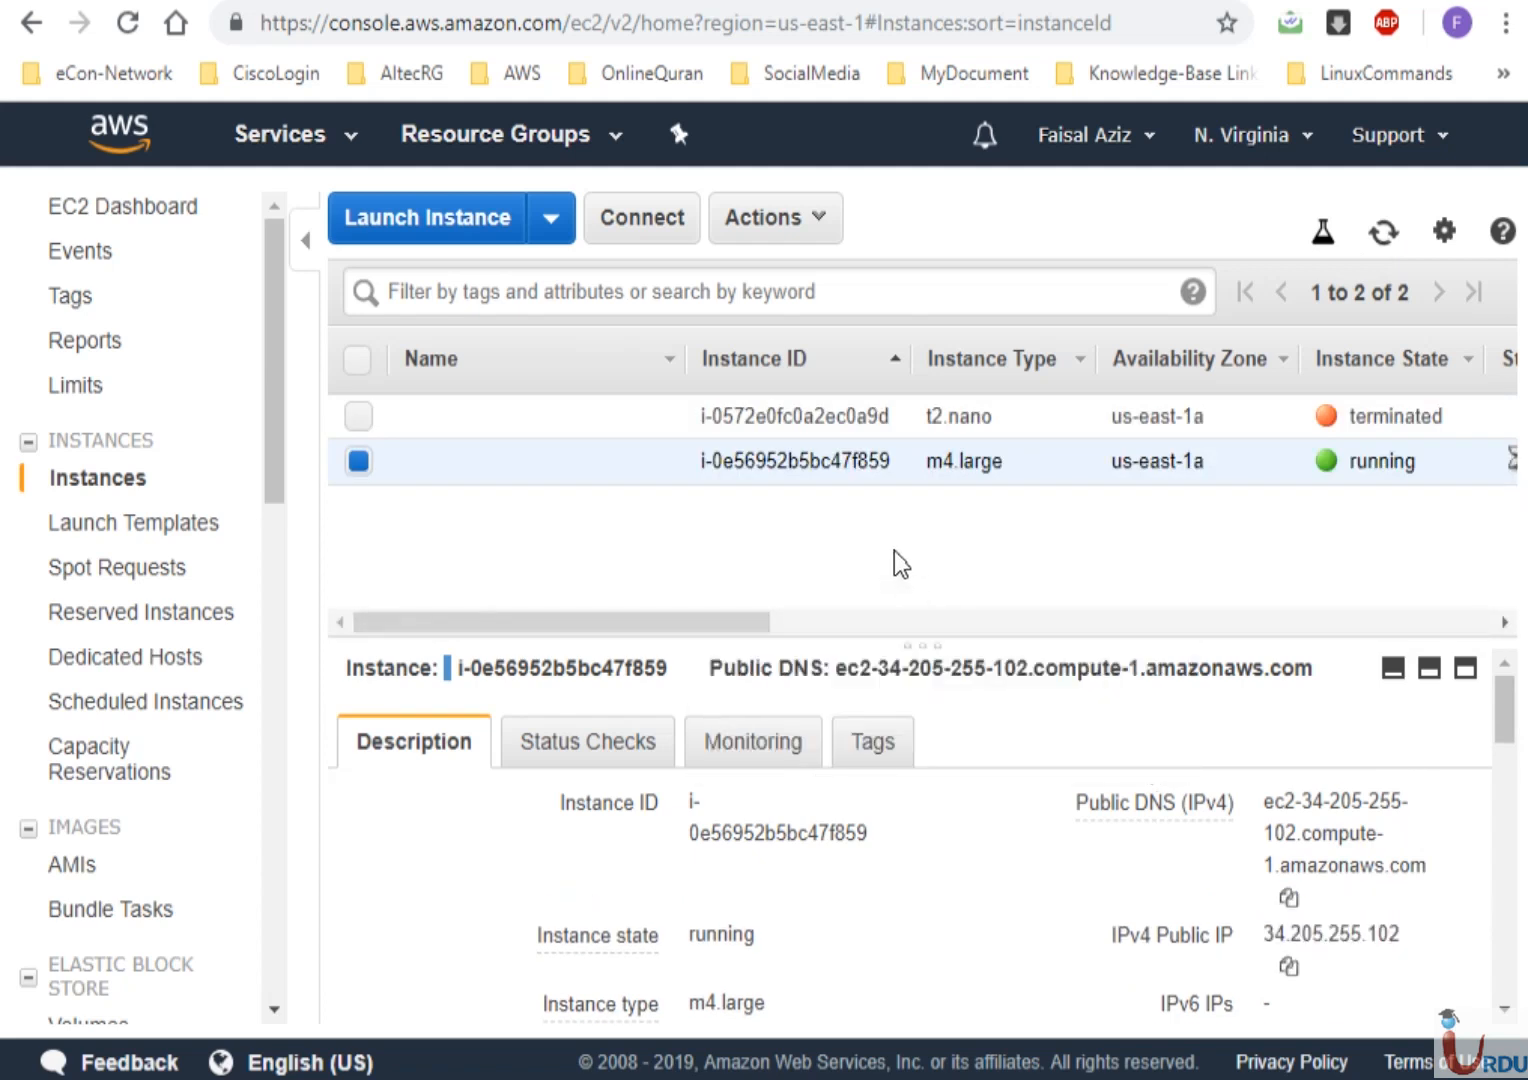
Switch to EC2-stack in CloudFormation, select the PublicIP value in its outputs, and bring up Remote Desktop Connection
left_click(1020, 0)
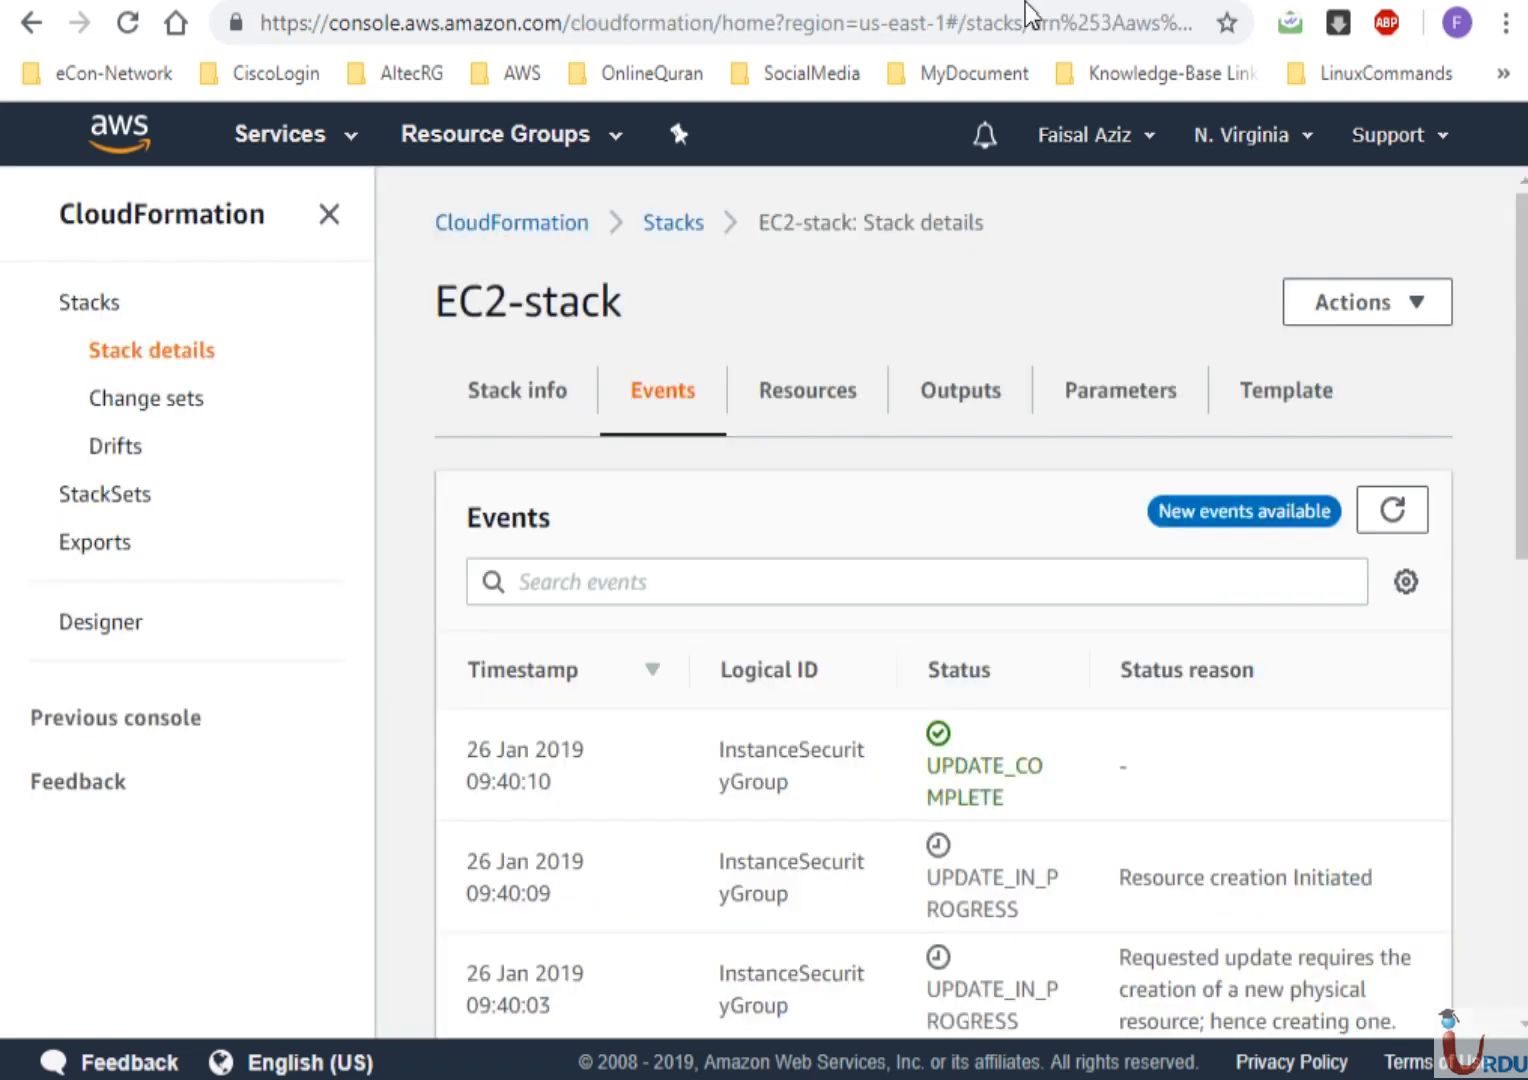
left_click(1394, 504)
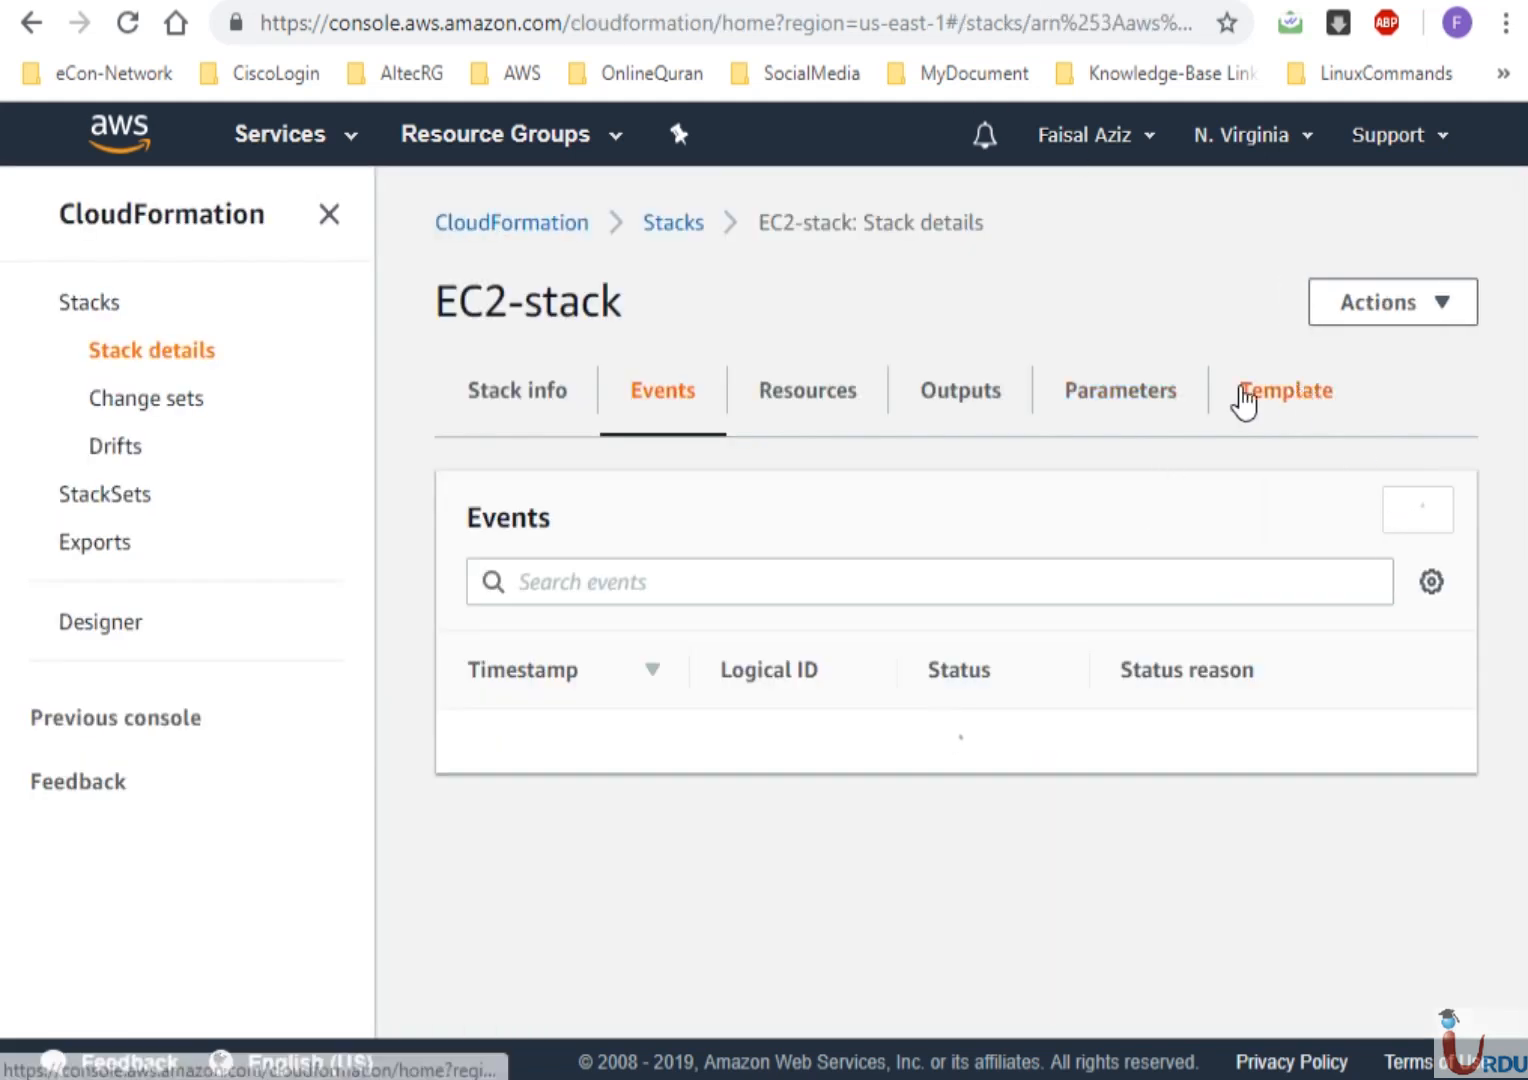
left_click(940, 415)
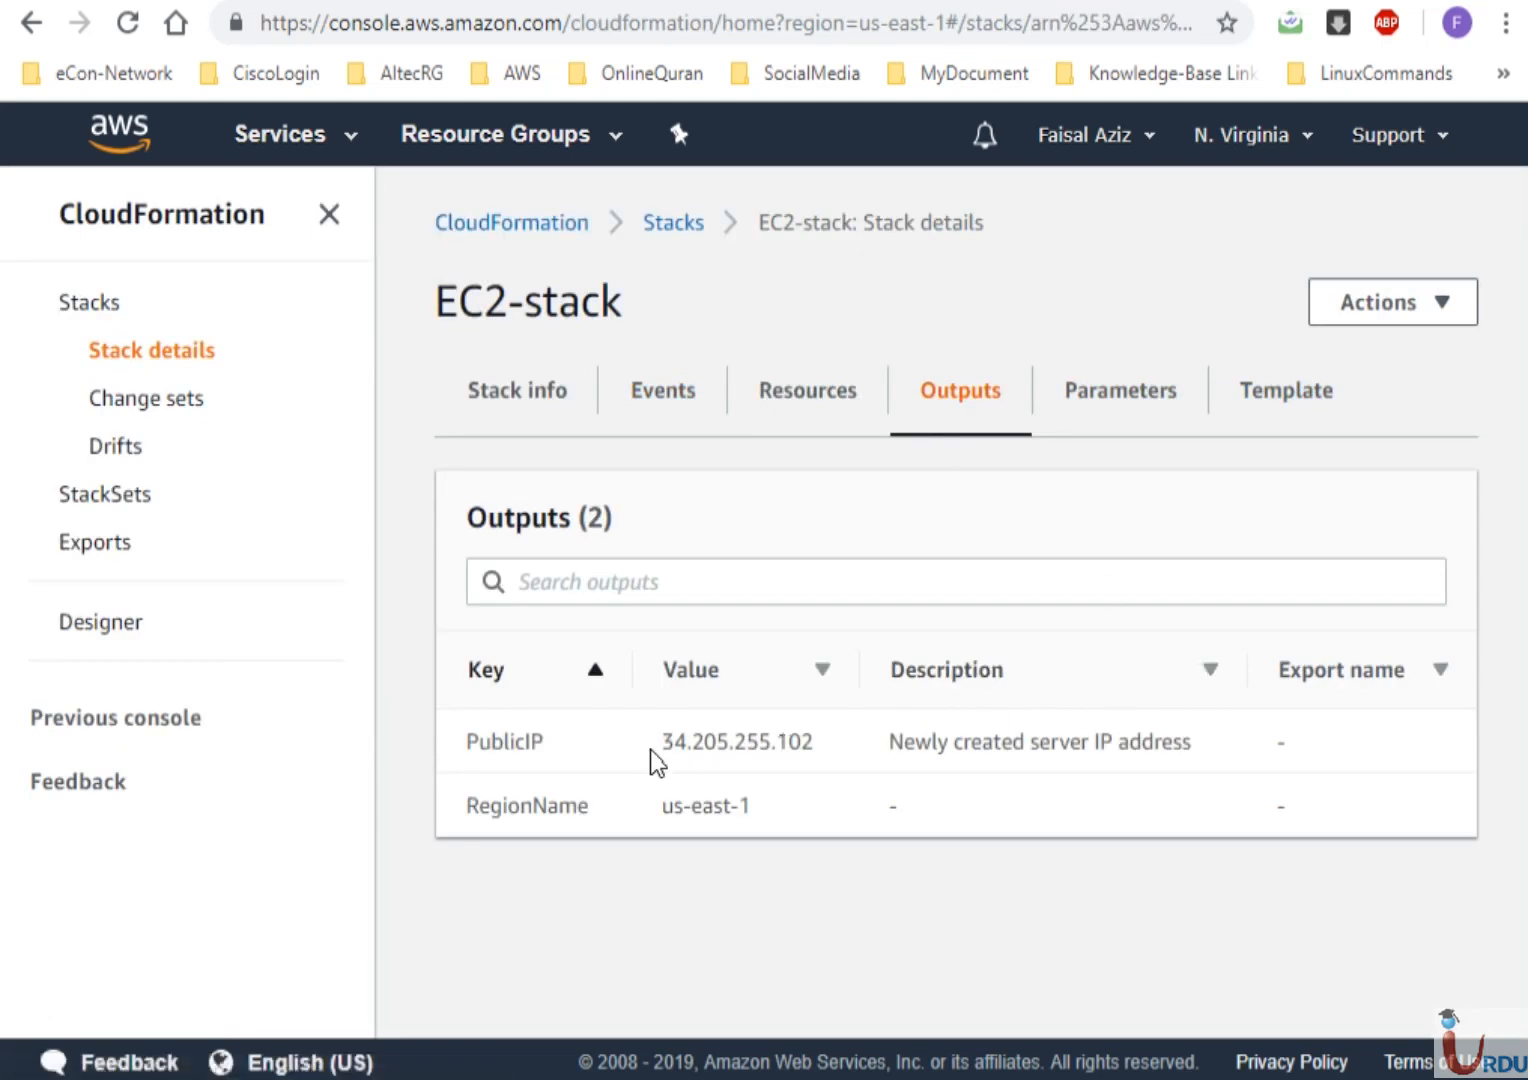
left_click_drag(663, 741, 817, 741)
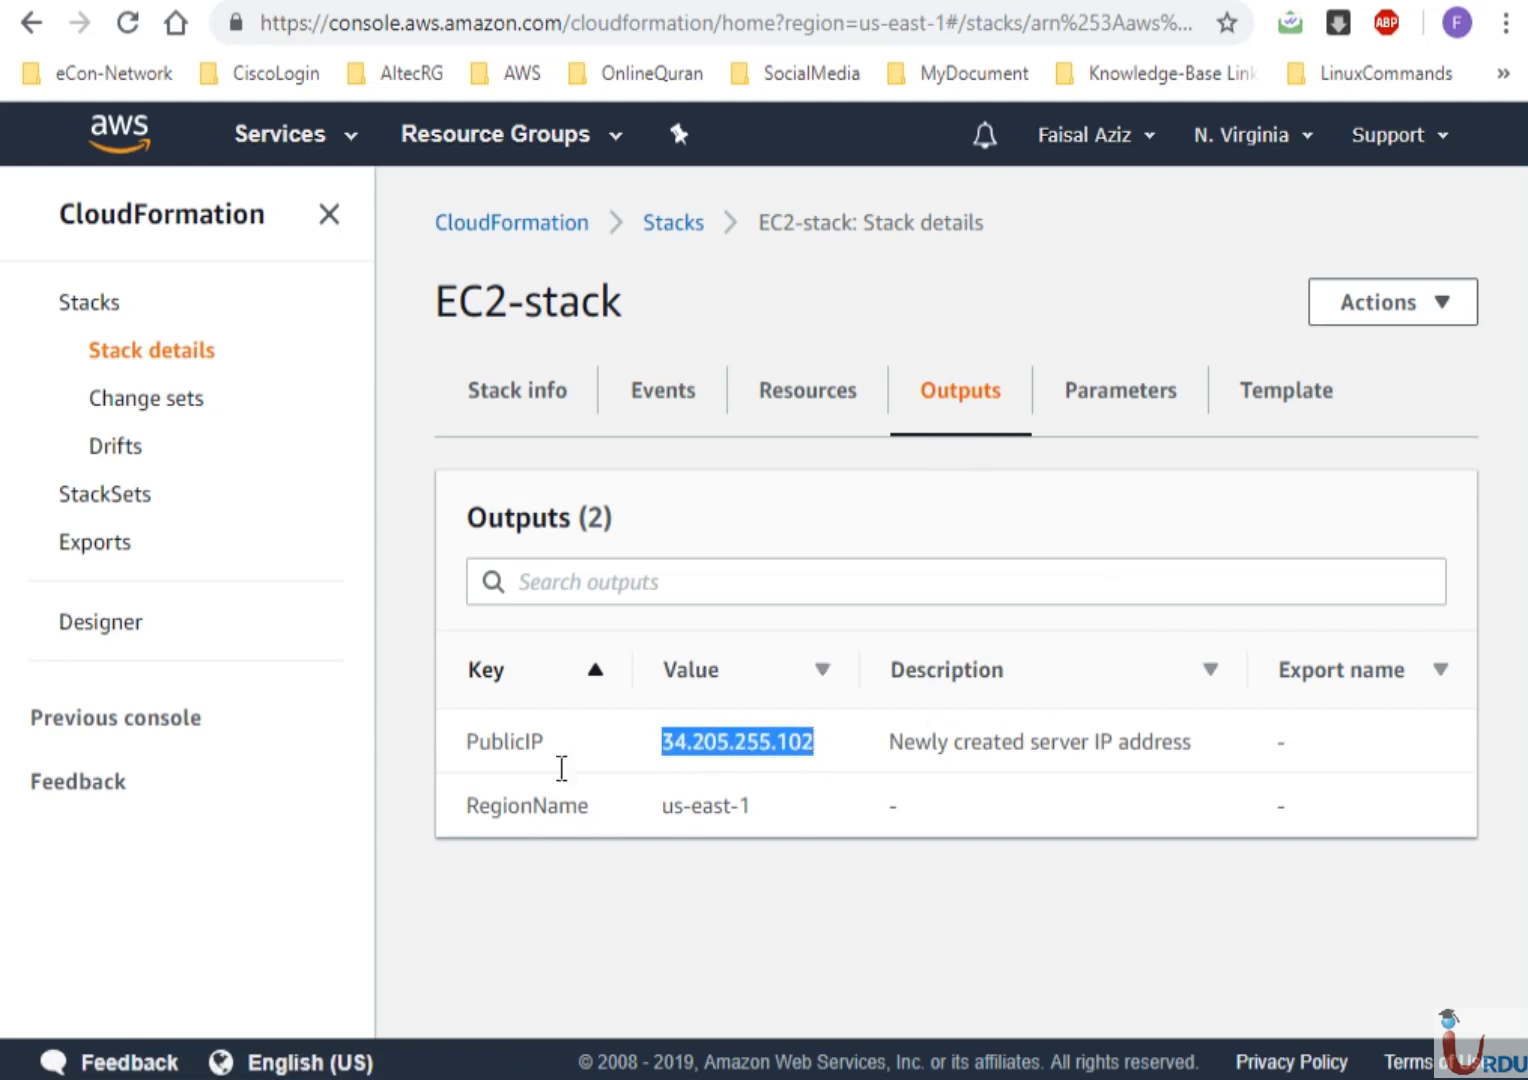
left_click(834, 843)
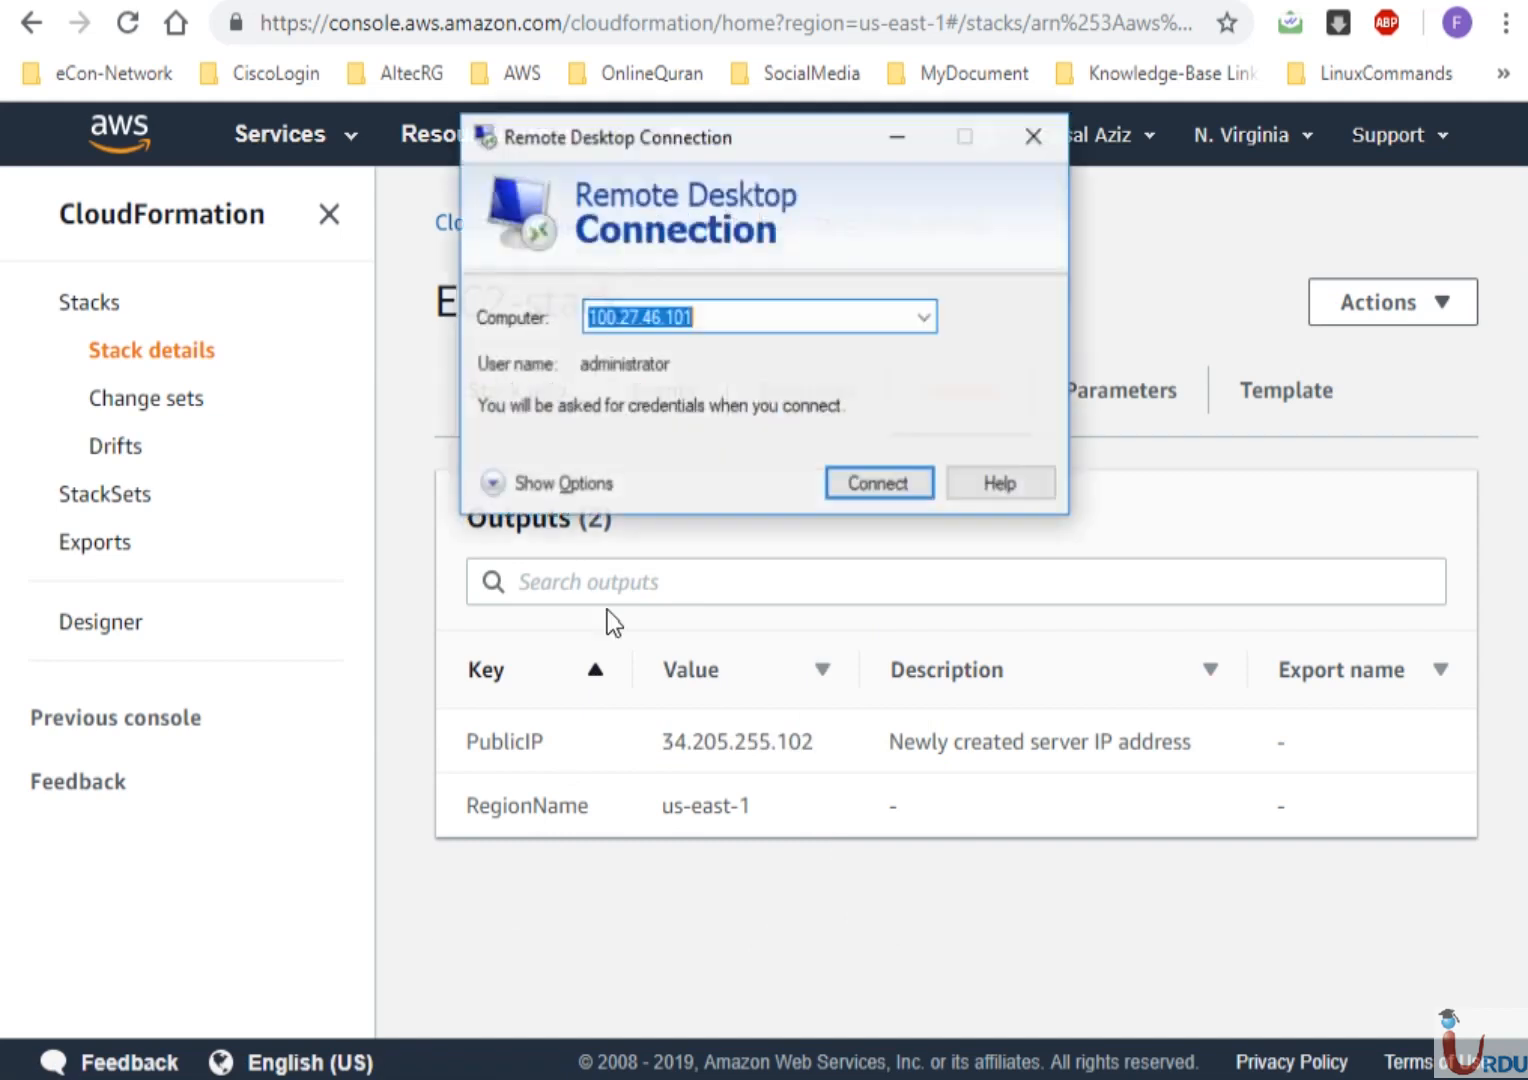
double_click(750, 741)
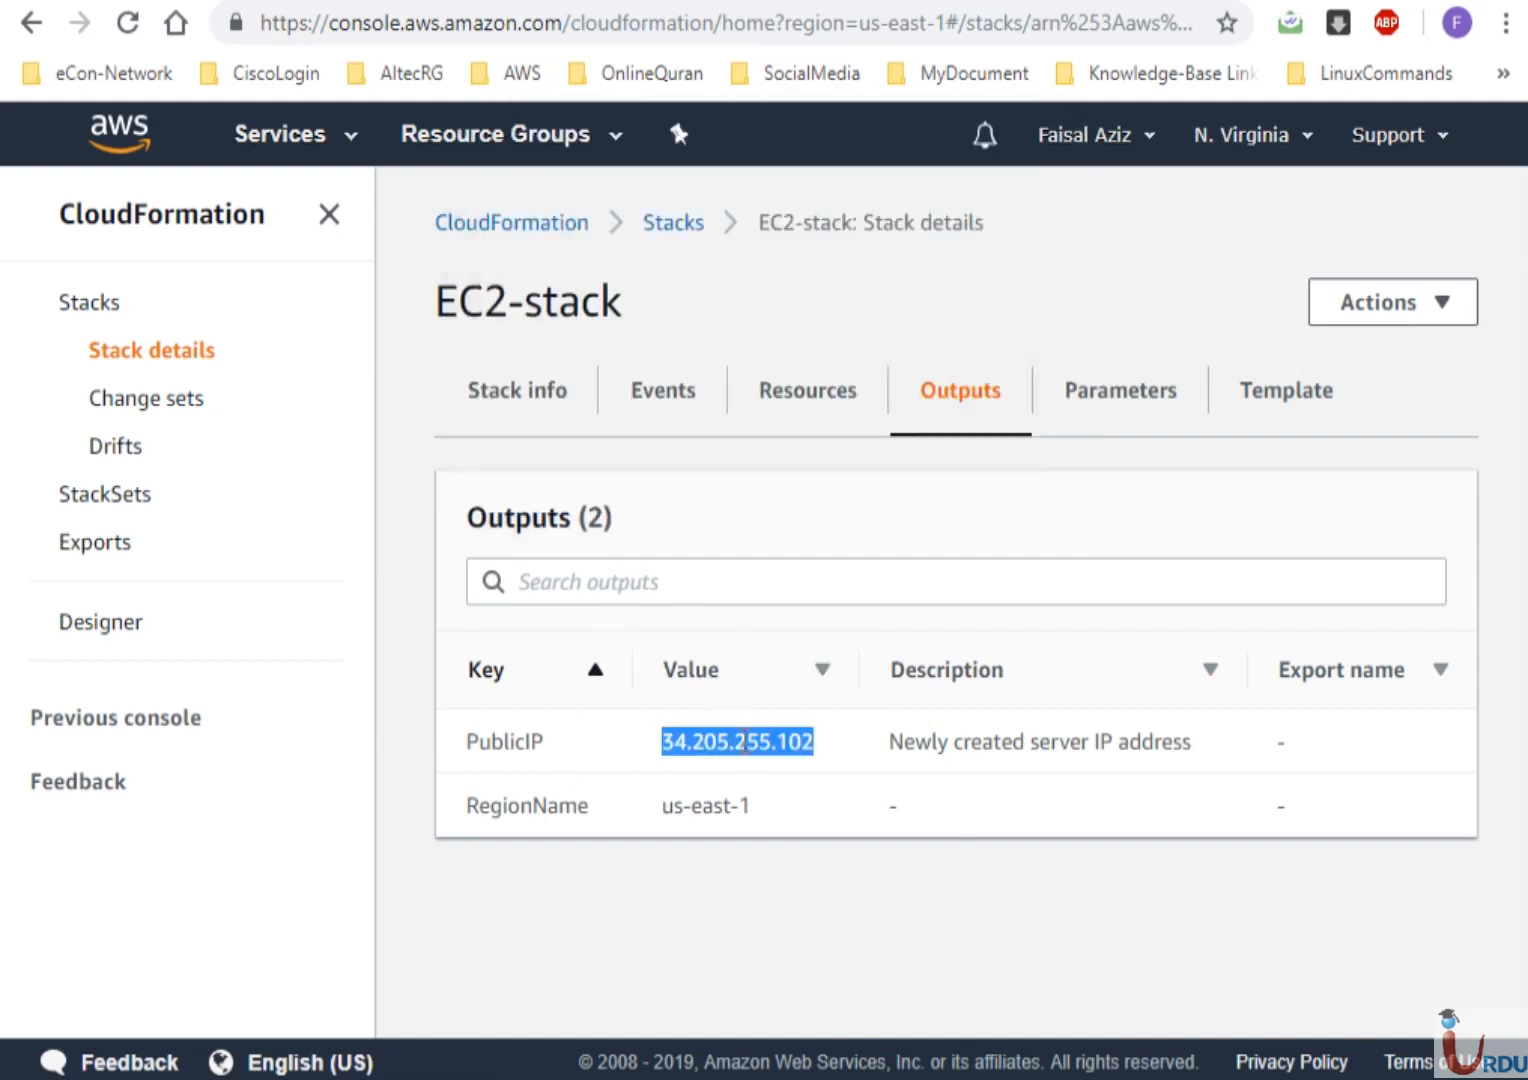
left_click(358, 1078)
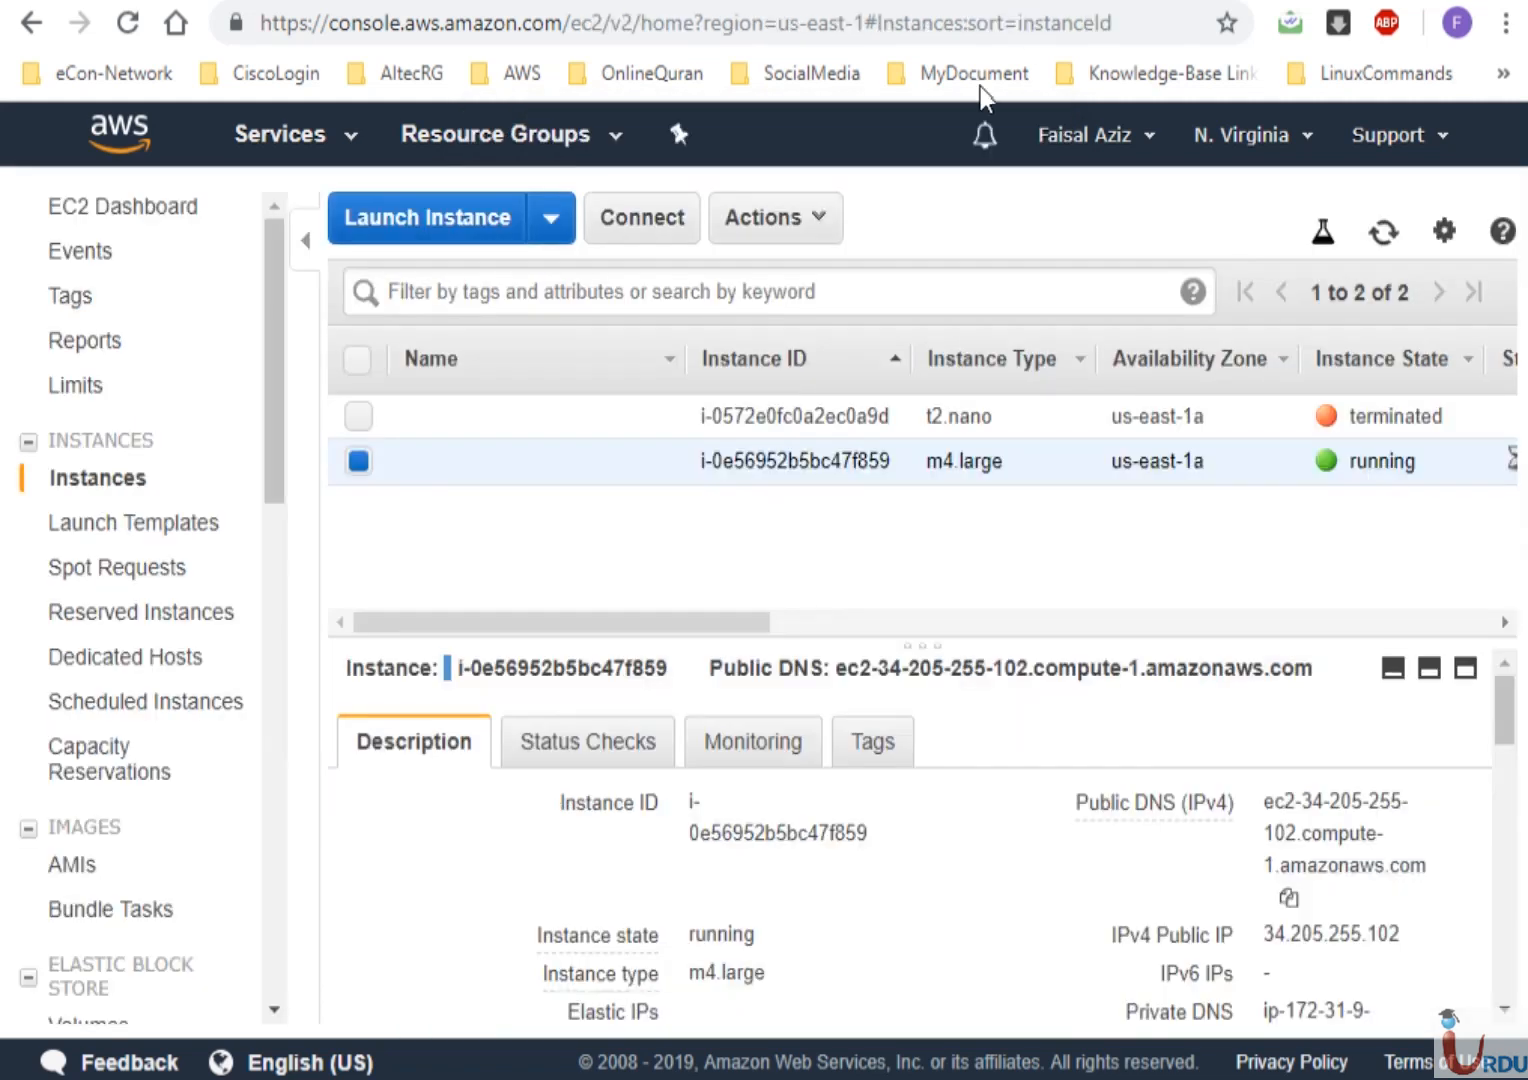
Refresh the EC2 instances list, enlarge its area, and view the status checks of the m4.large instance
left_click_drag(667, 620, 838, 620)
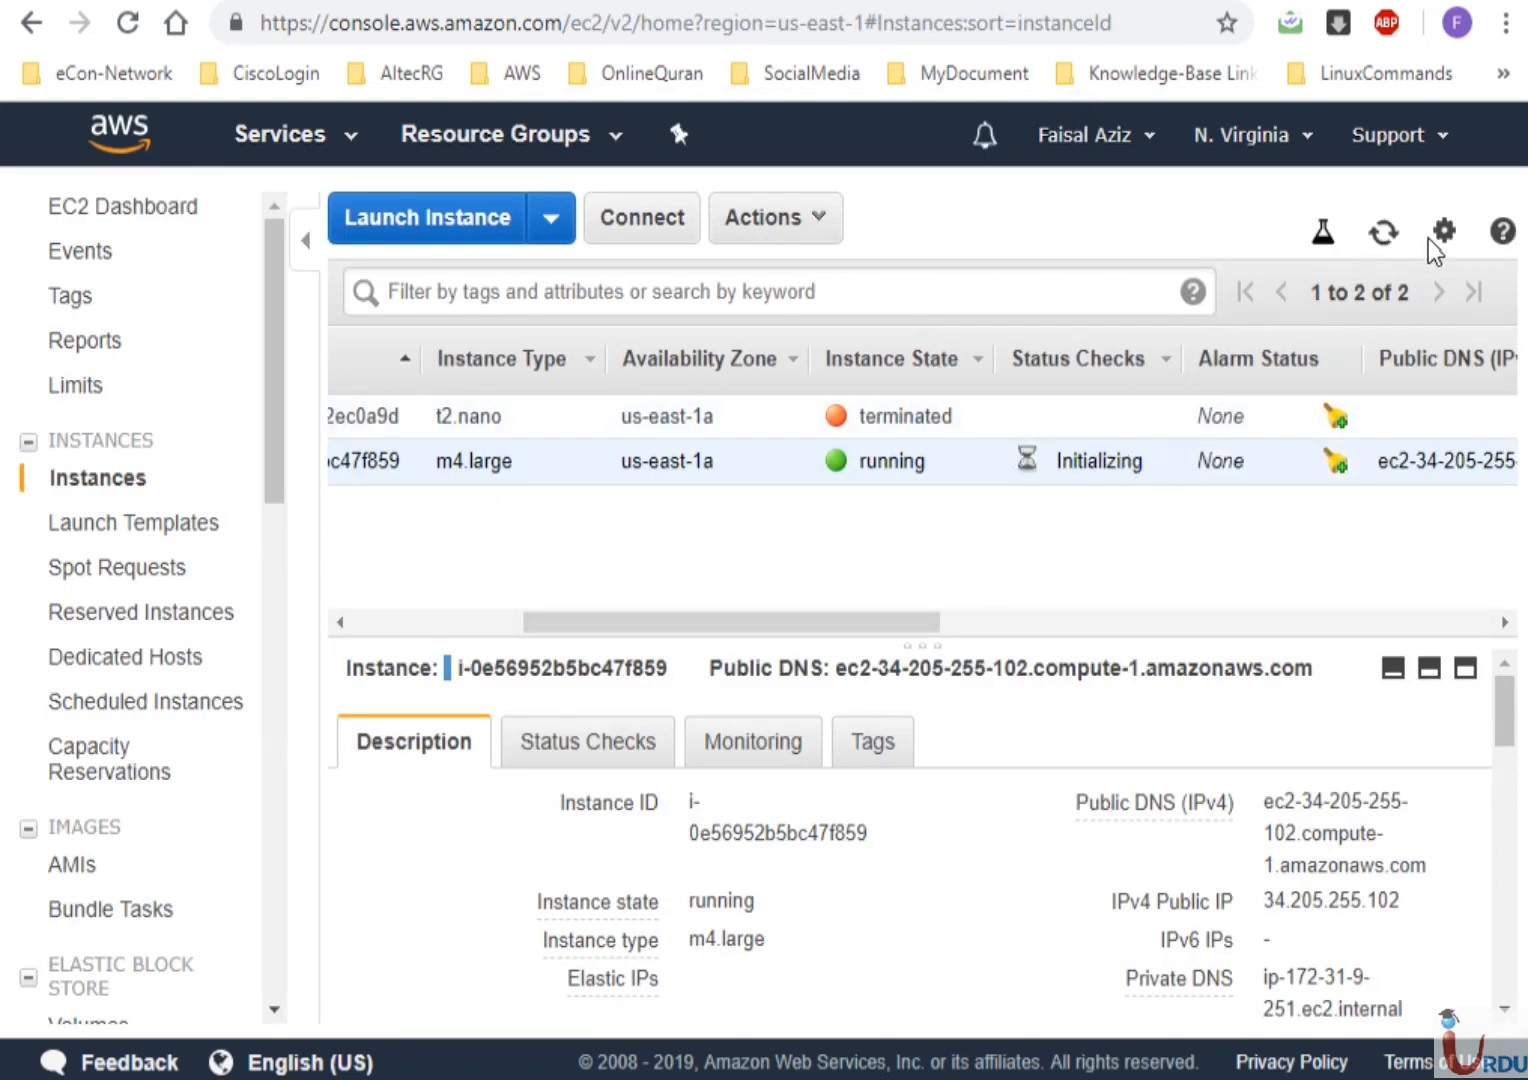
left_click(1398, 238)
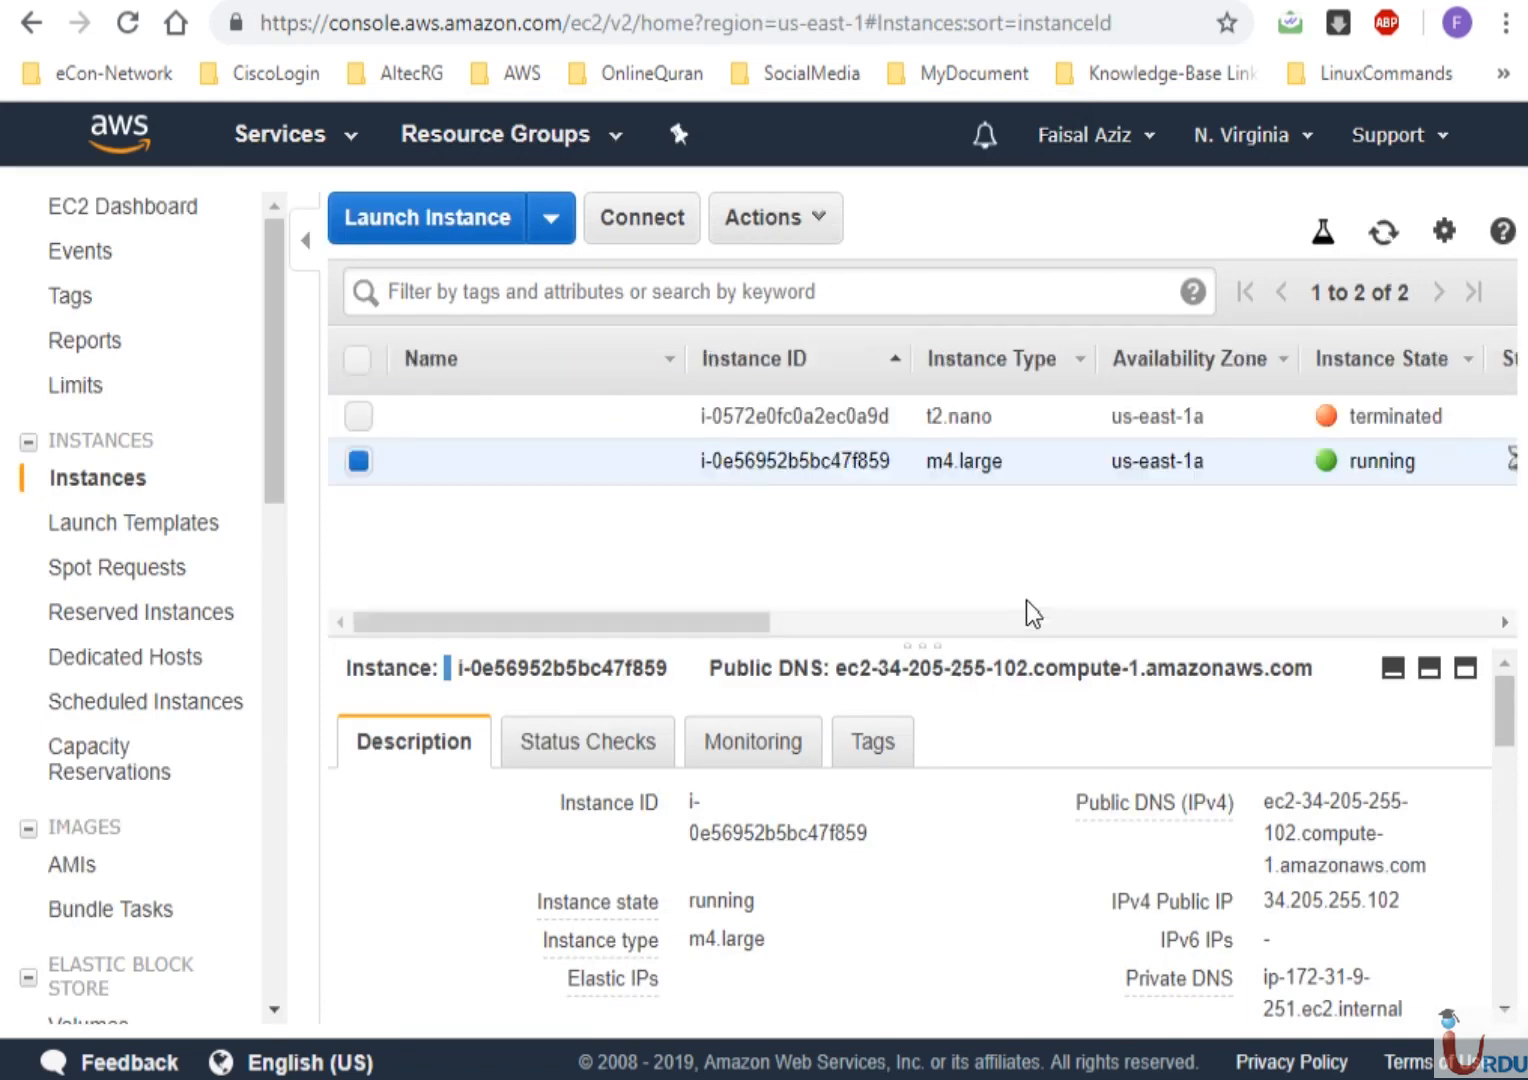
left_click_drag(676, 629, 799, 627)
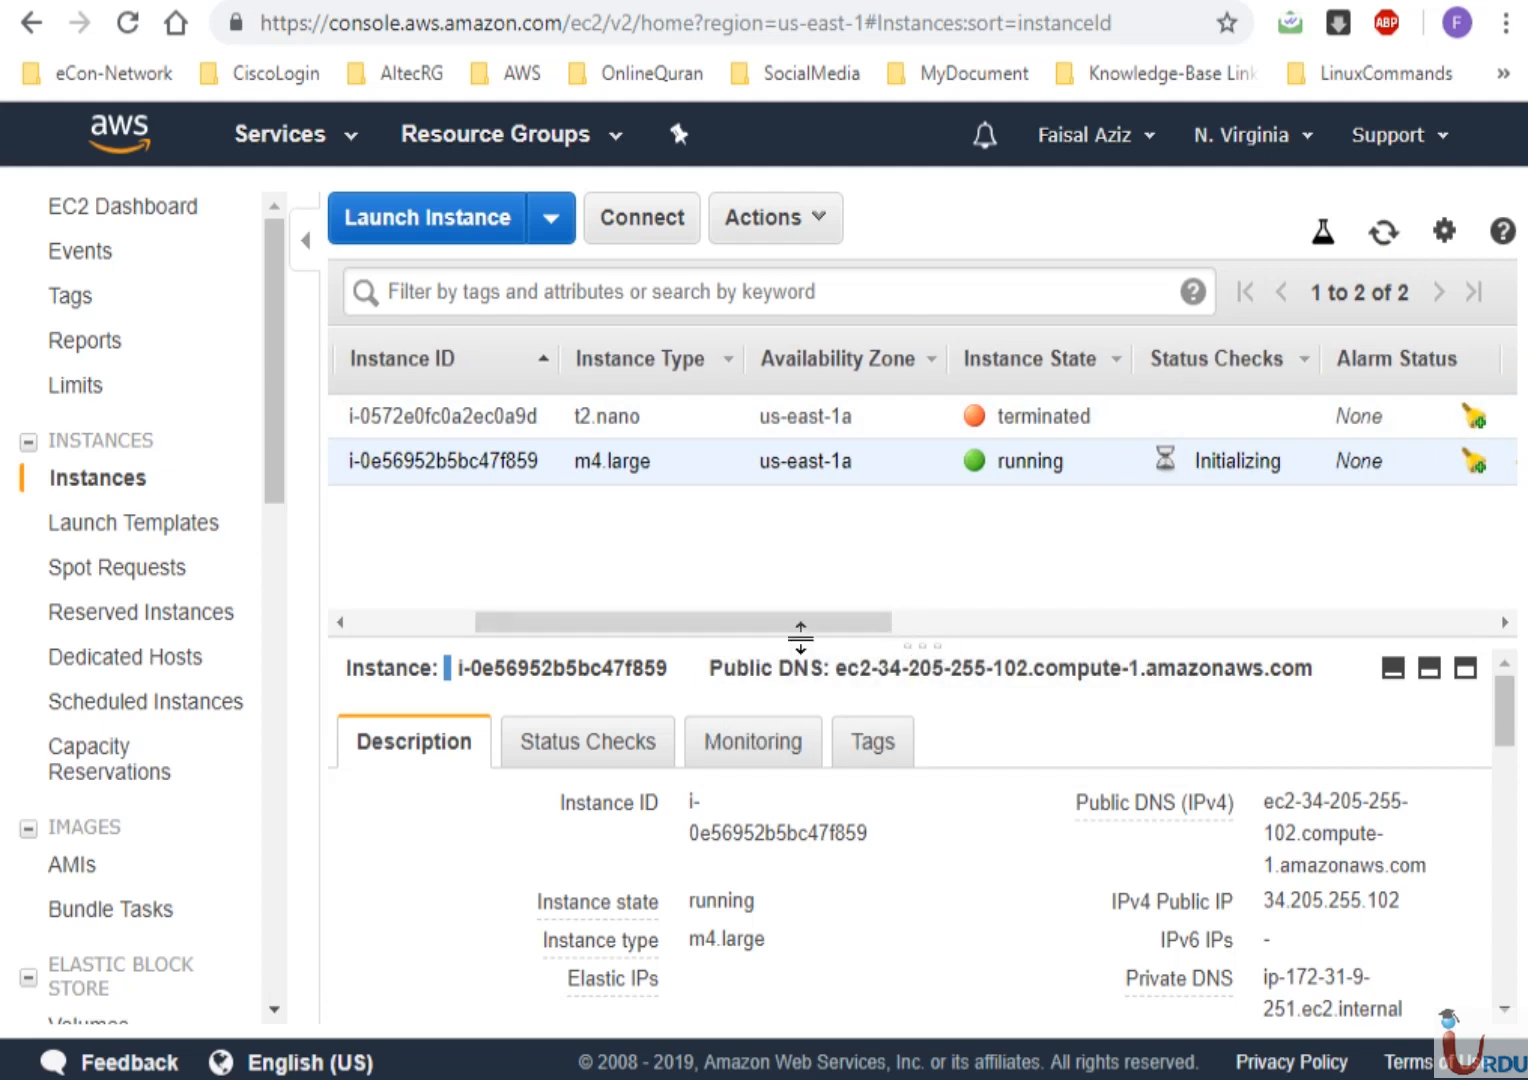
left_click_drag(907, 645, 908, 697)
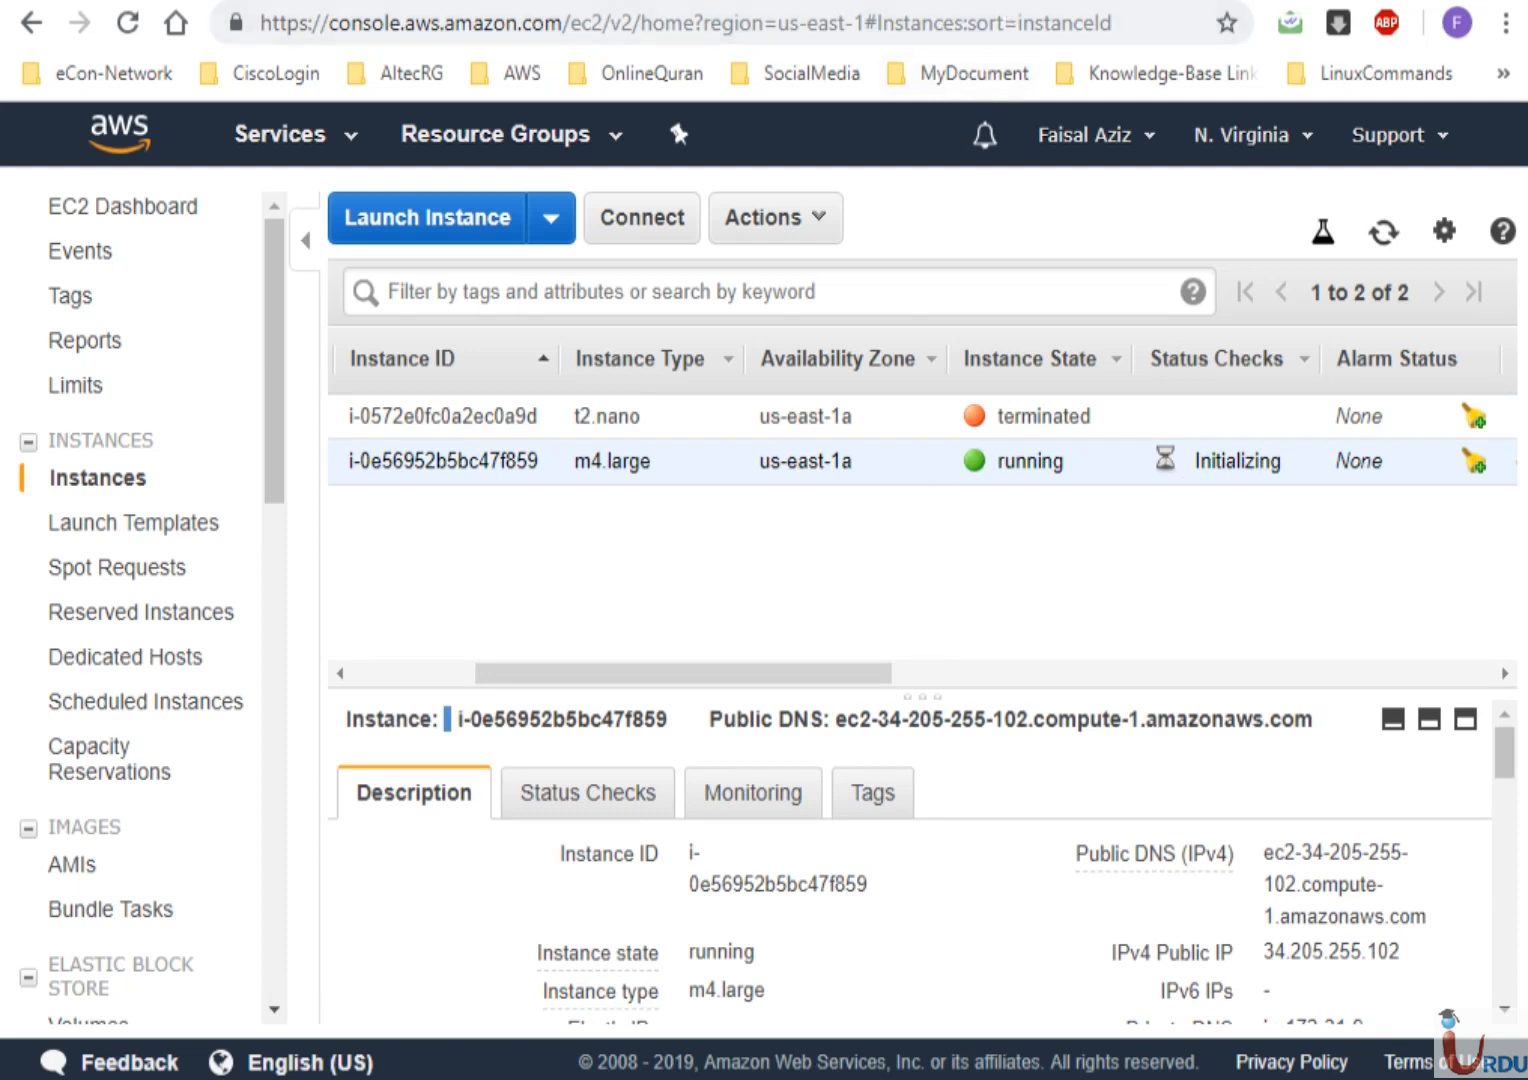
Return to the CloudFormation stacks list and delete EC2-stack, confirming the deletion
left_click(290, 2)
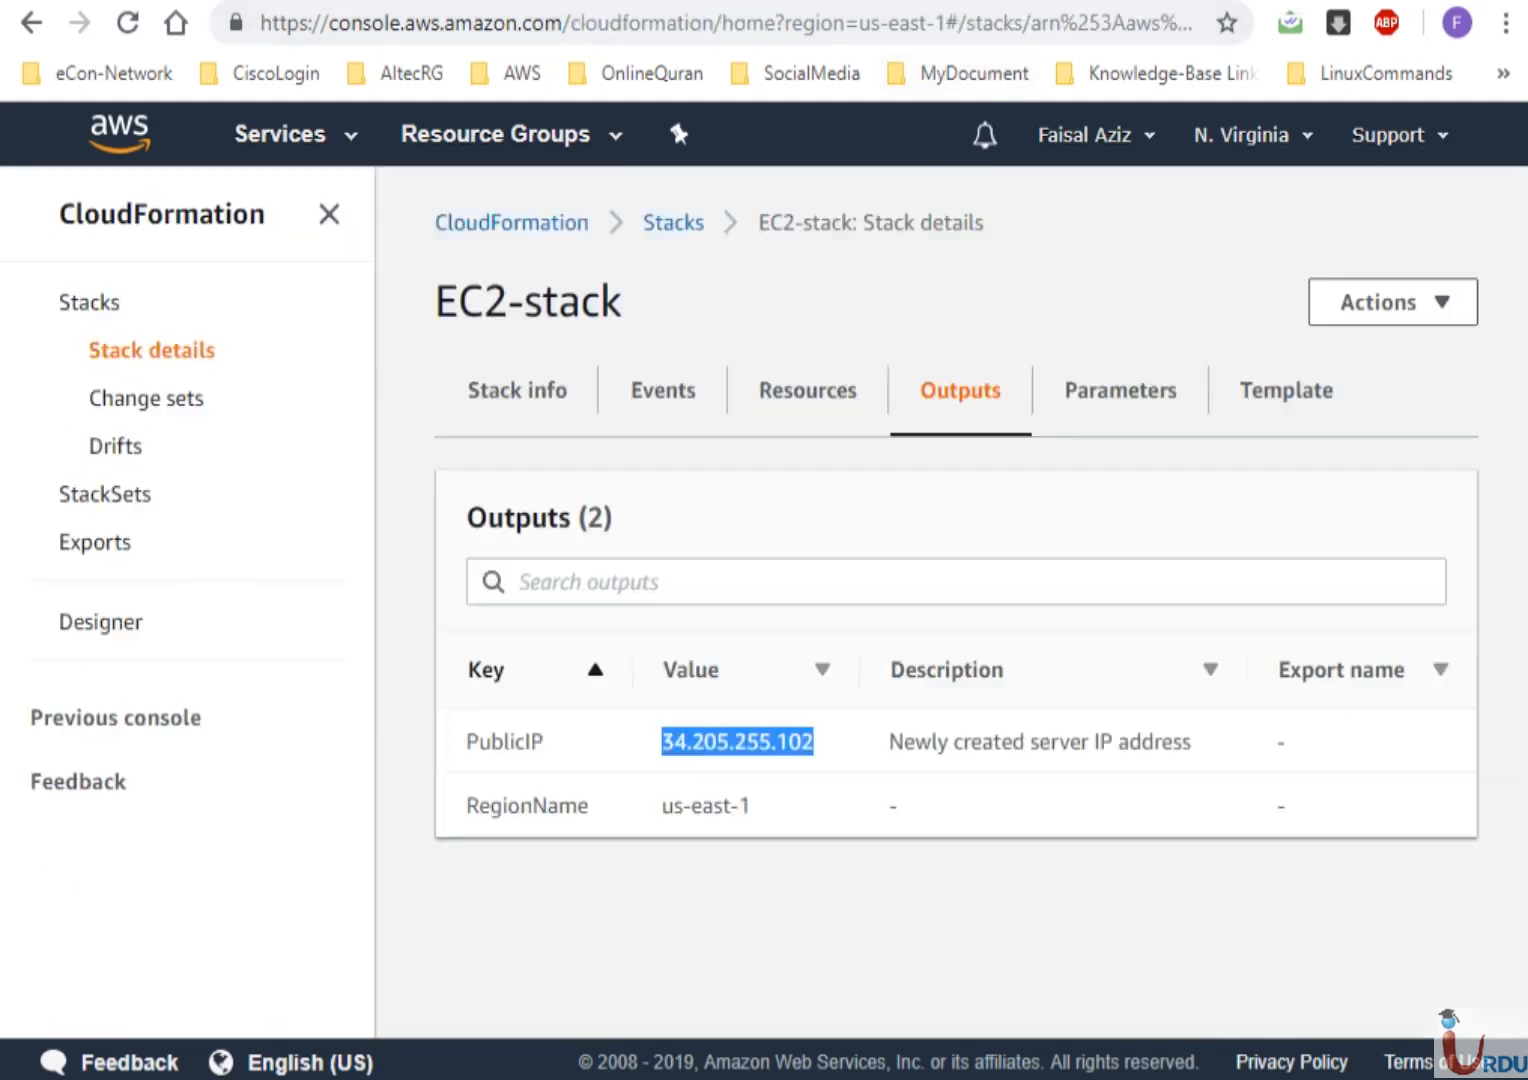
left_click(102, 305)
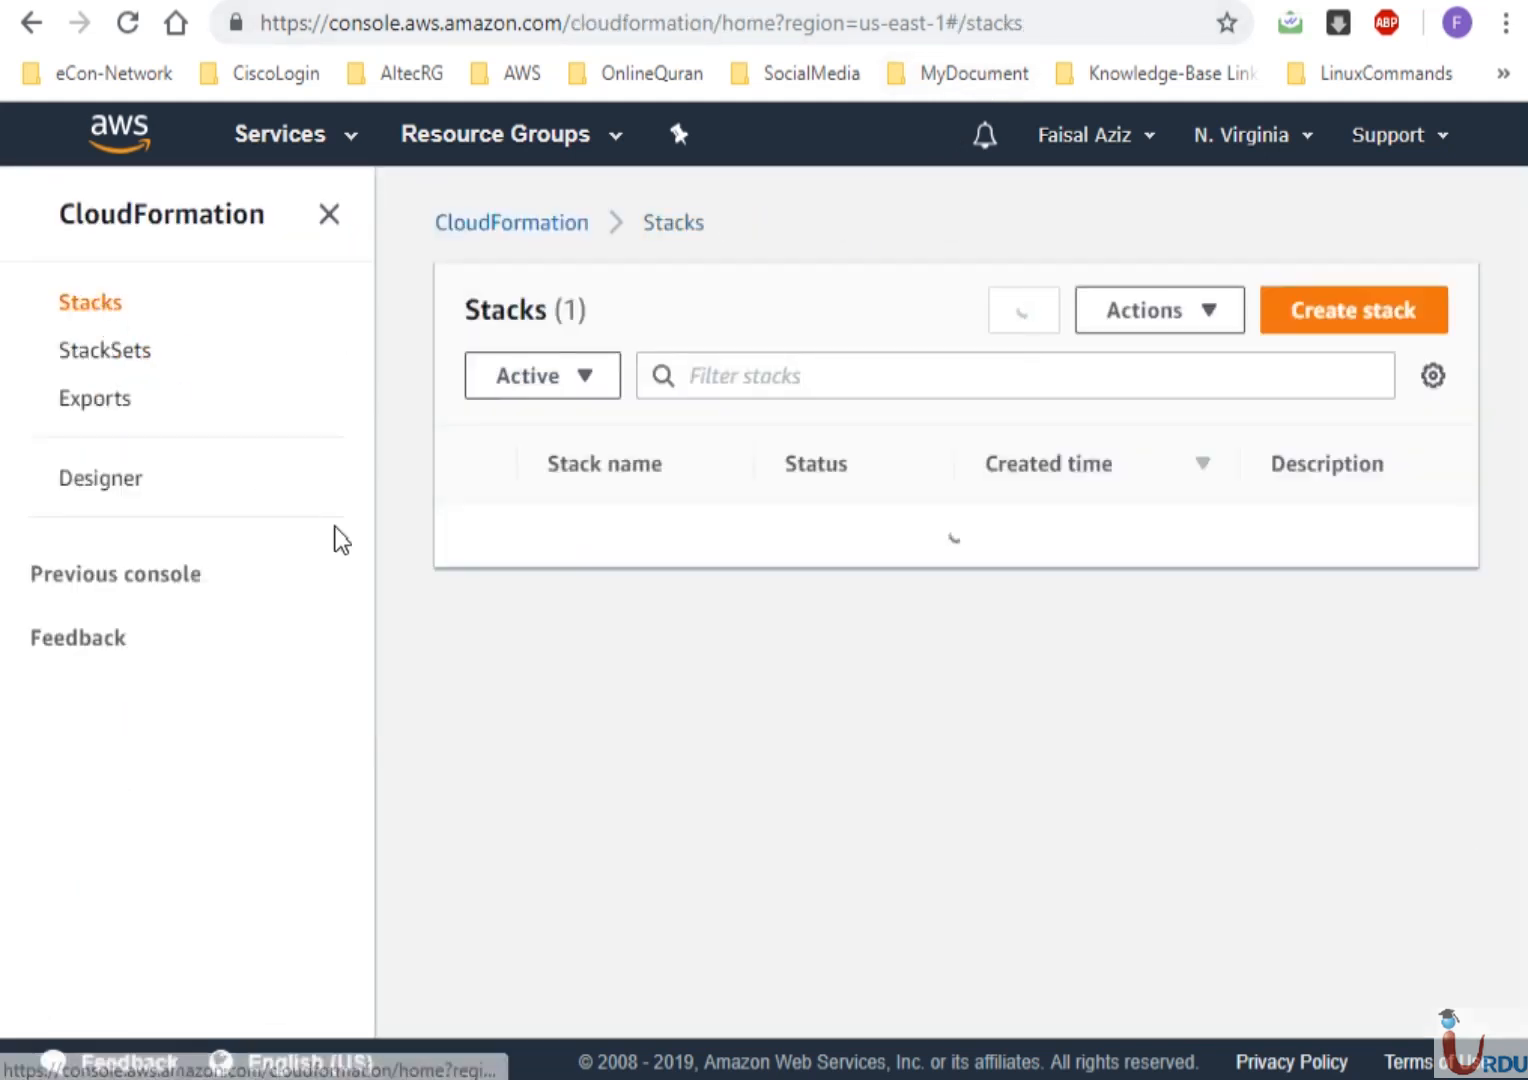
left_click(1185, 330)
left_click(944, 701)
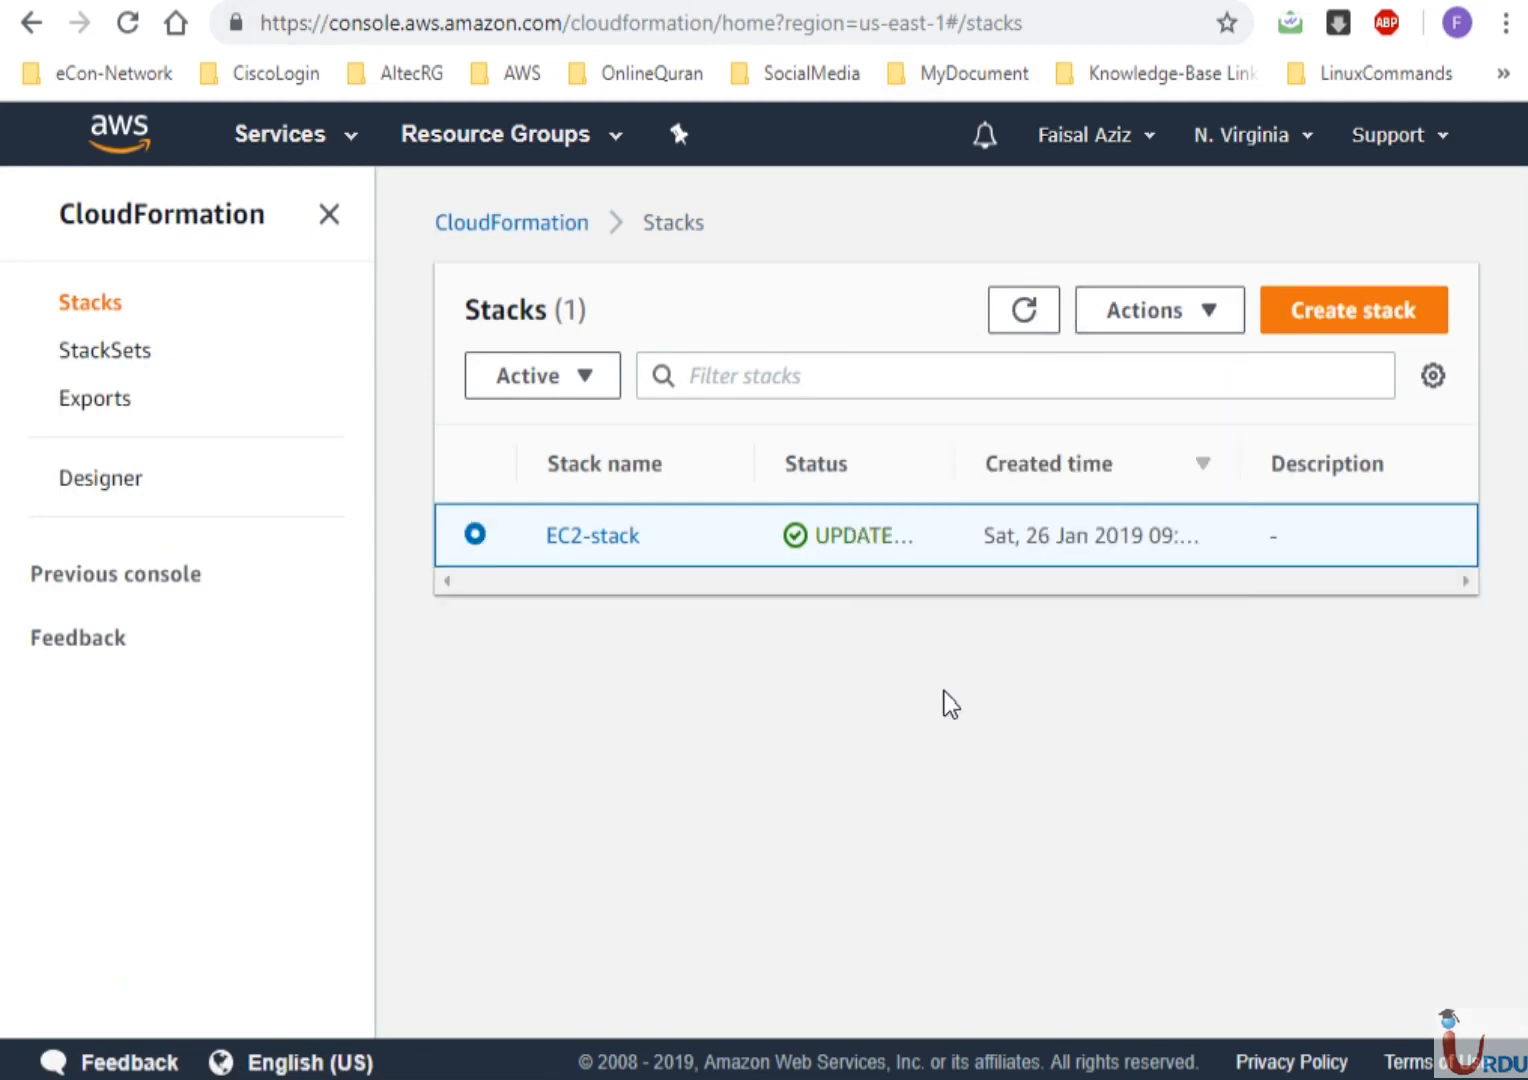
left_click(1104, 780)
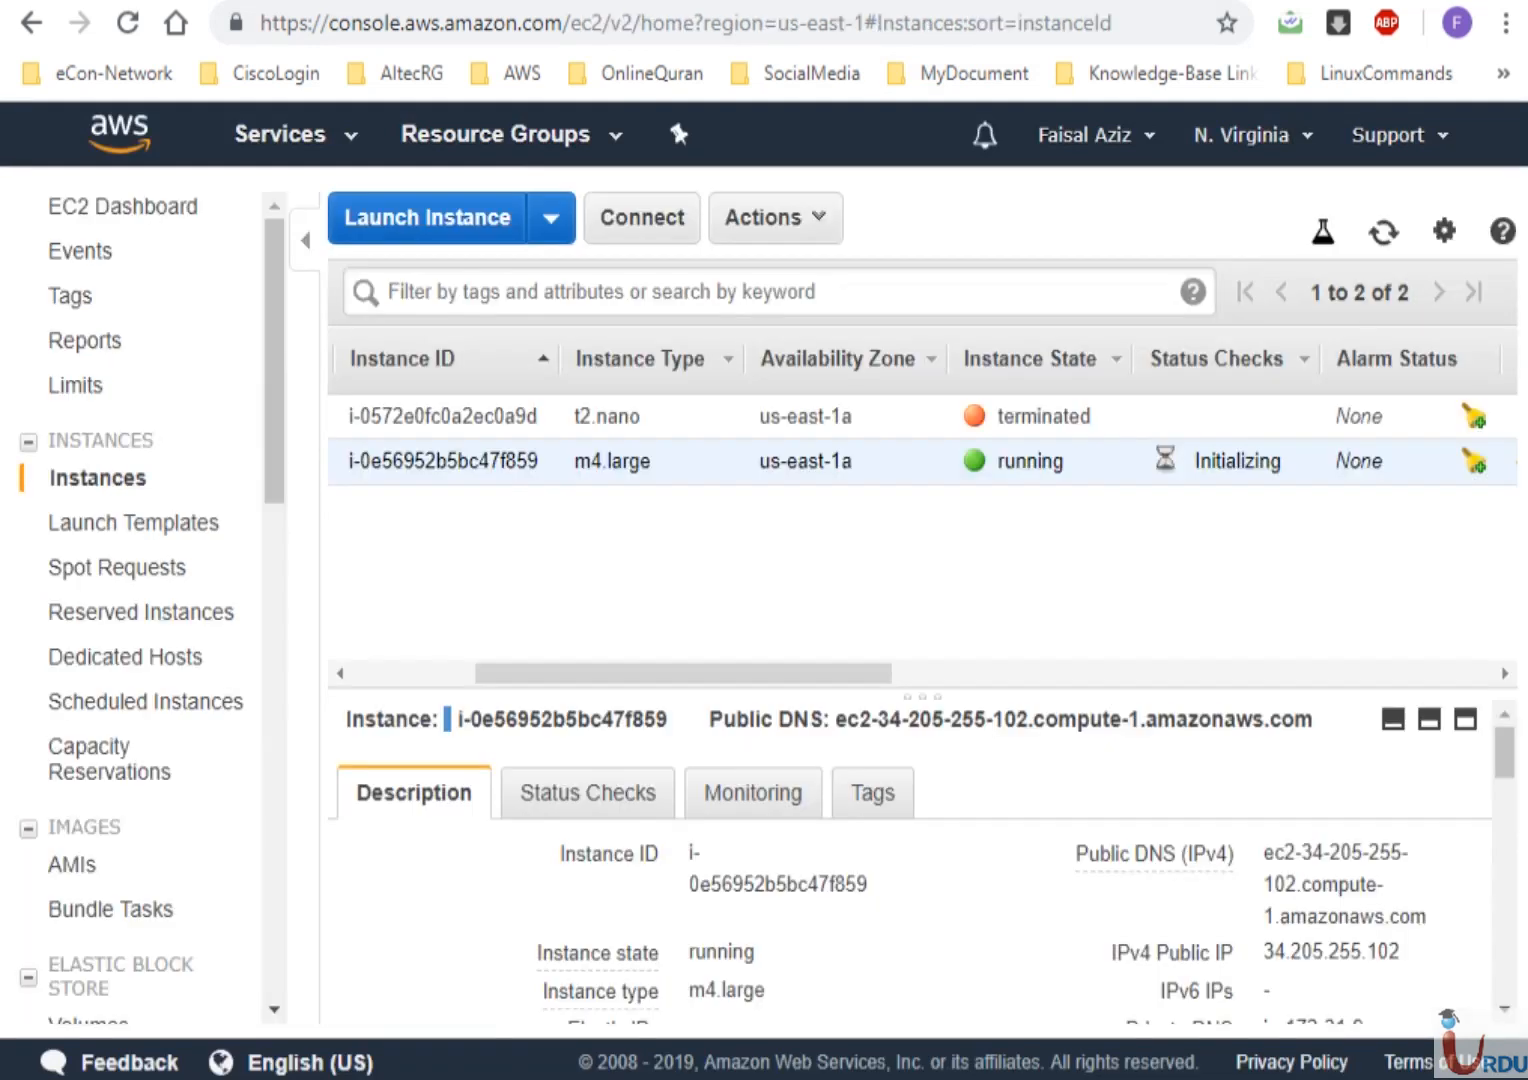
Refresh the EC2 instances list twice to follow the effect of the stack deletion on the m4.large instance
left_click(1388, 240)
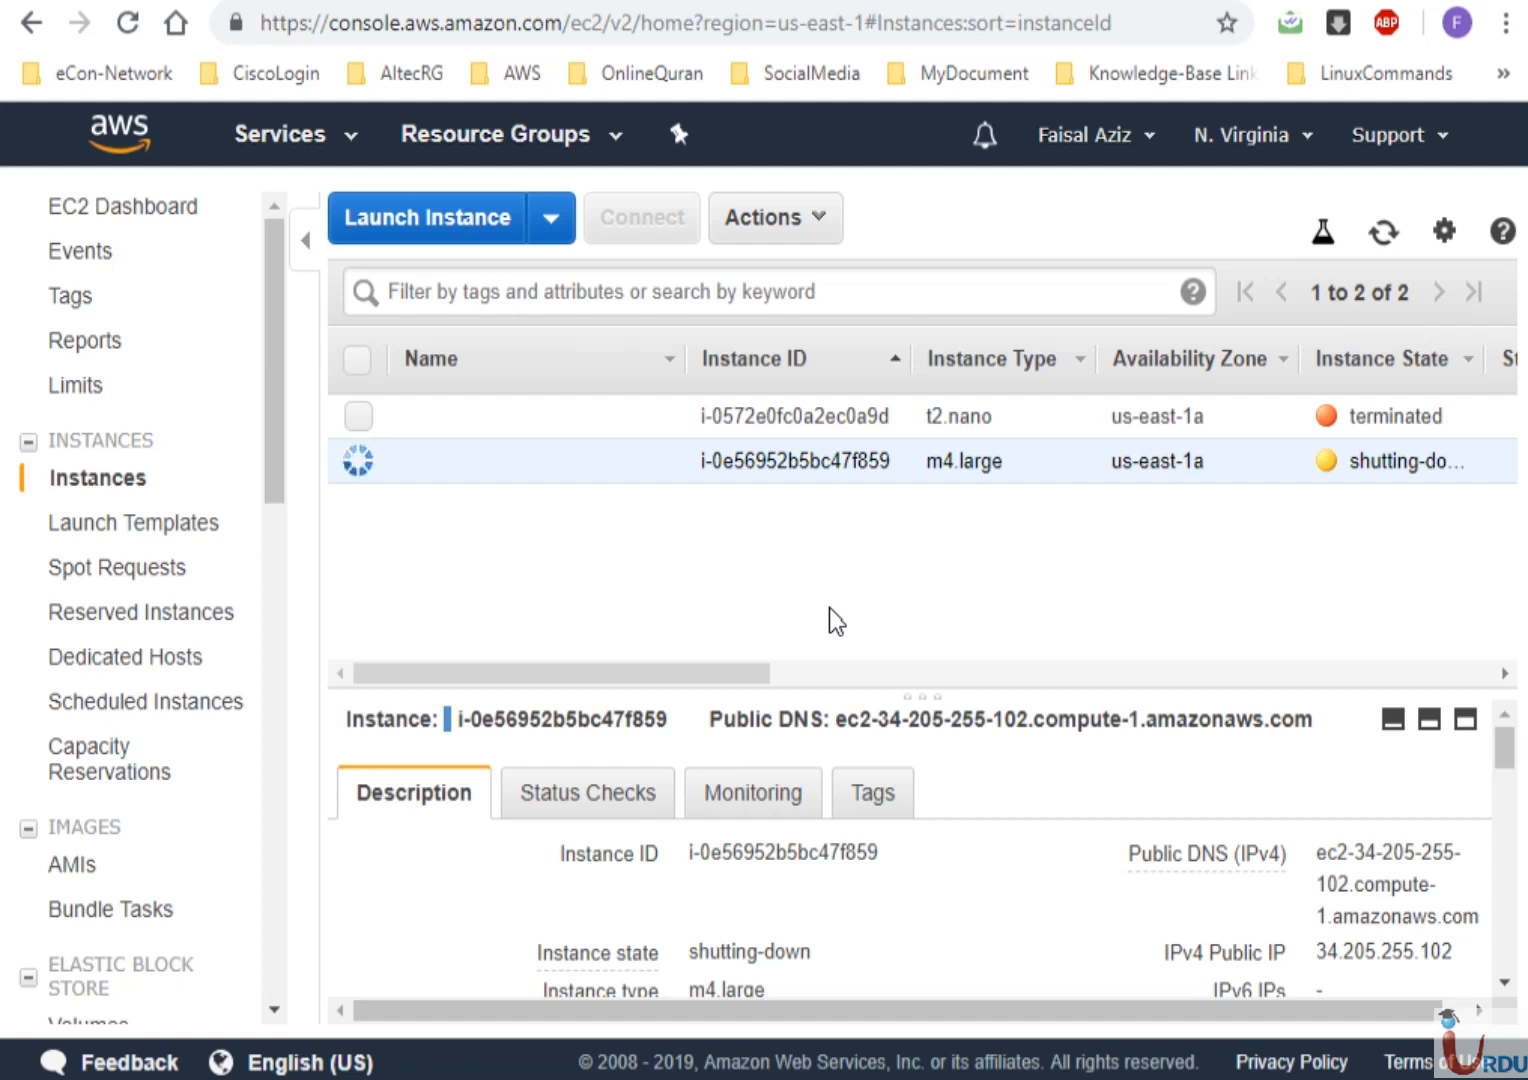
left_click(1386, 236)
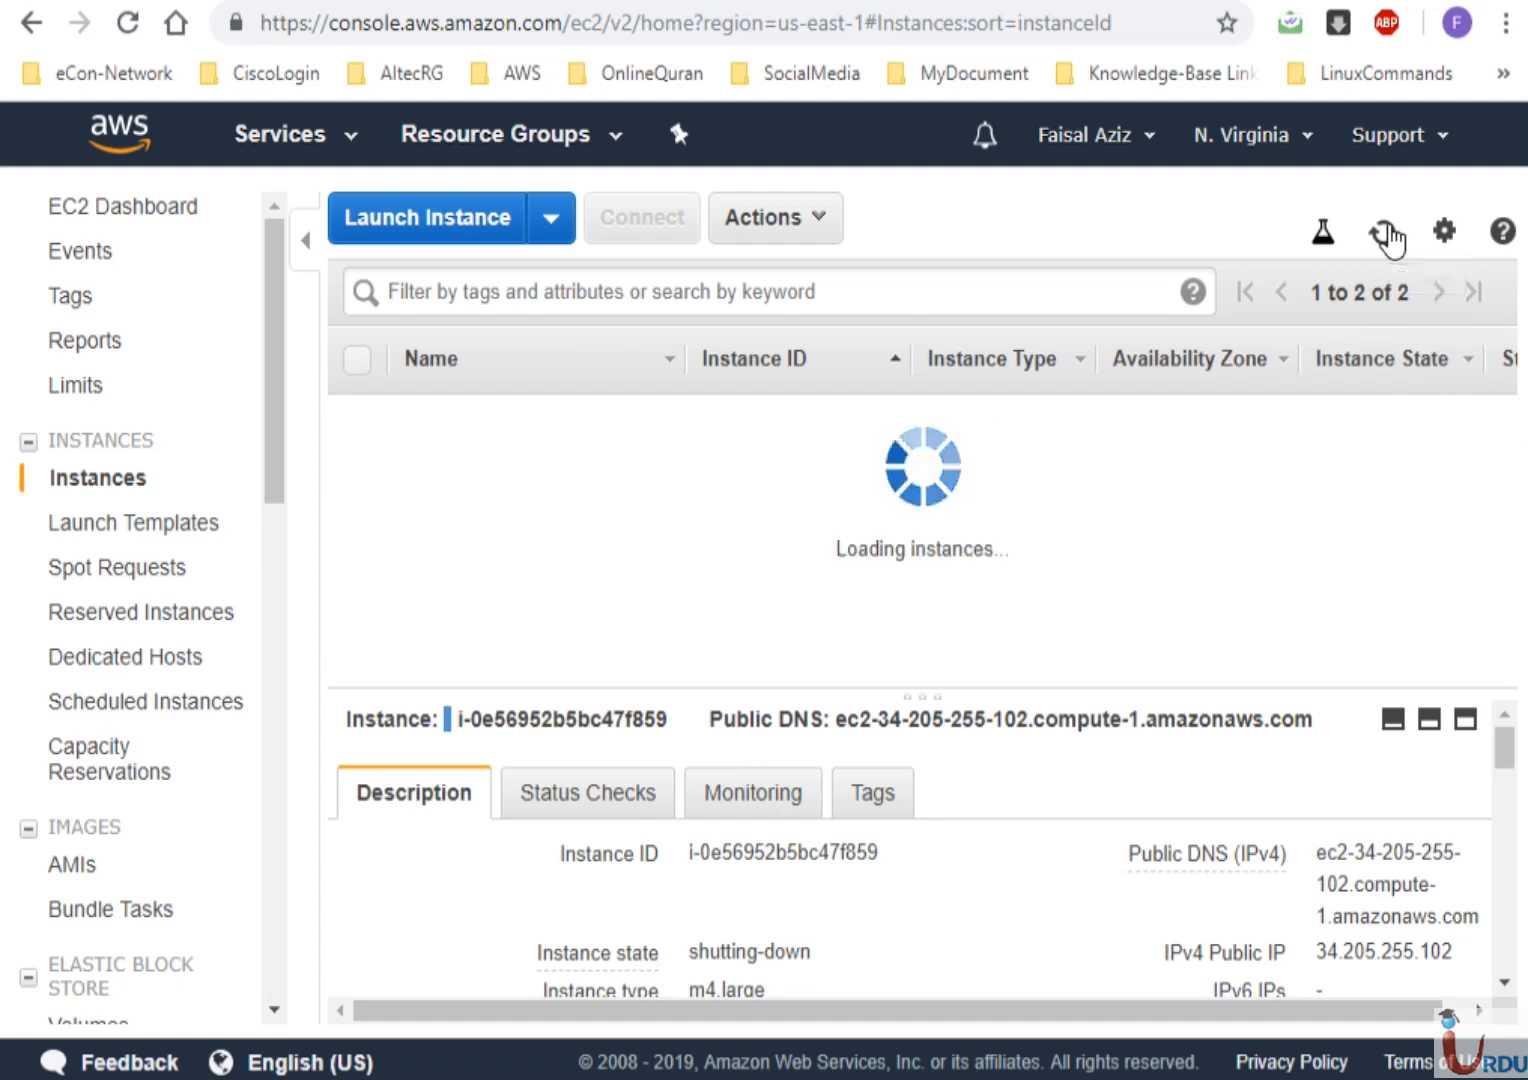